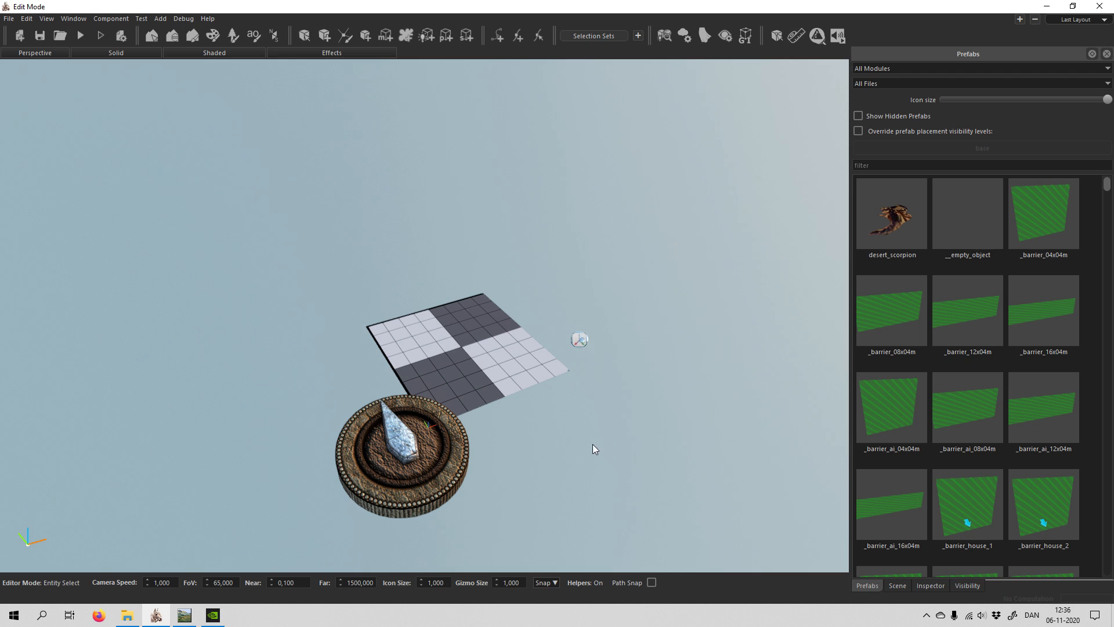
mouse_move(593, 444)
right_mouse_down()
mouse_move(766, 390)
mouse_move(685, 415)
mouse_move(539, 380)
mouse_move(577, 454)
mouse_move(595, 443)
right_mouse_up()
key("s")
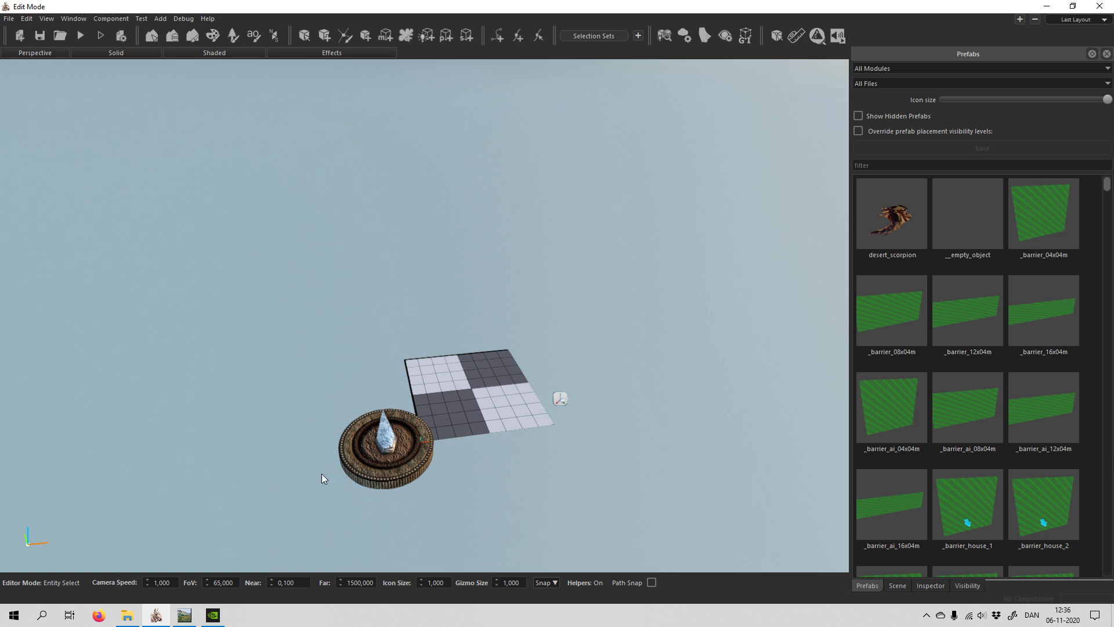
Switch to the rohan_forest project in World Machine and unlock the preview from the Scene View device.
mouse_move(184, 615)
left_click(198, 579)
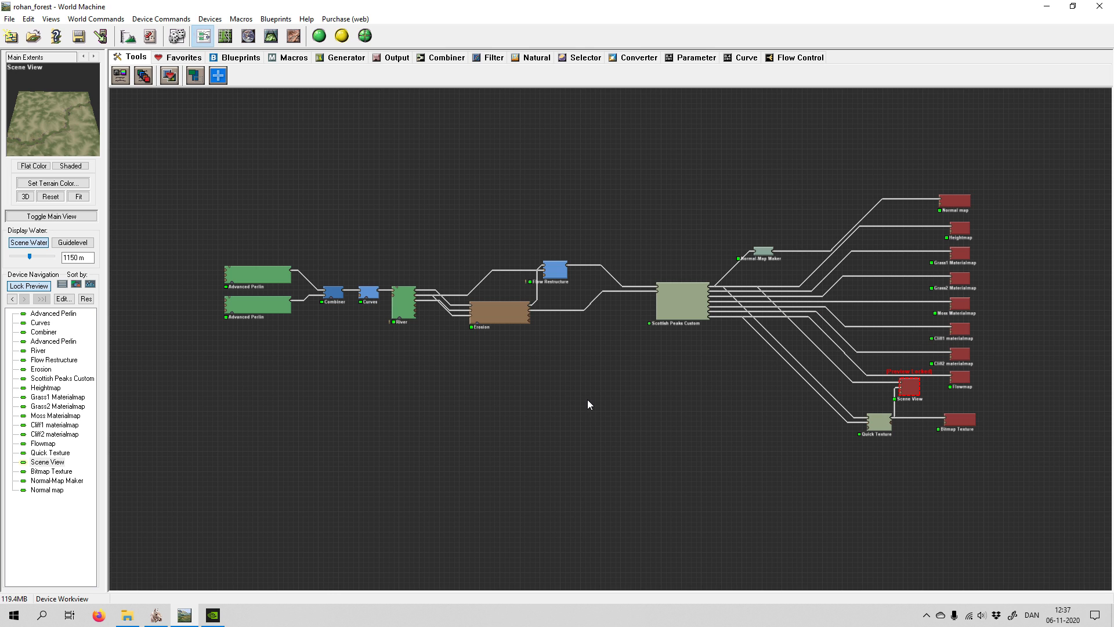
left_click_drag(772, 439, 704, 408)
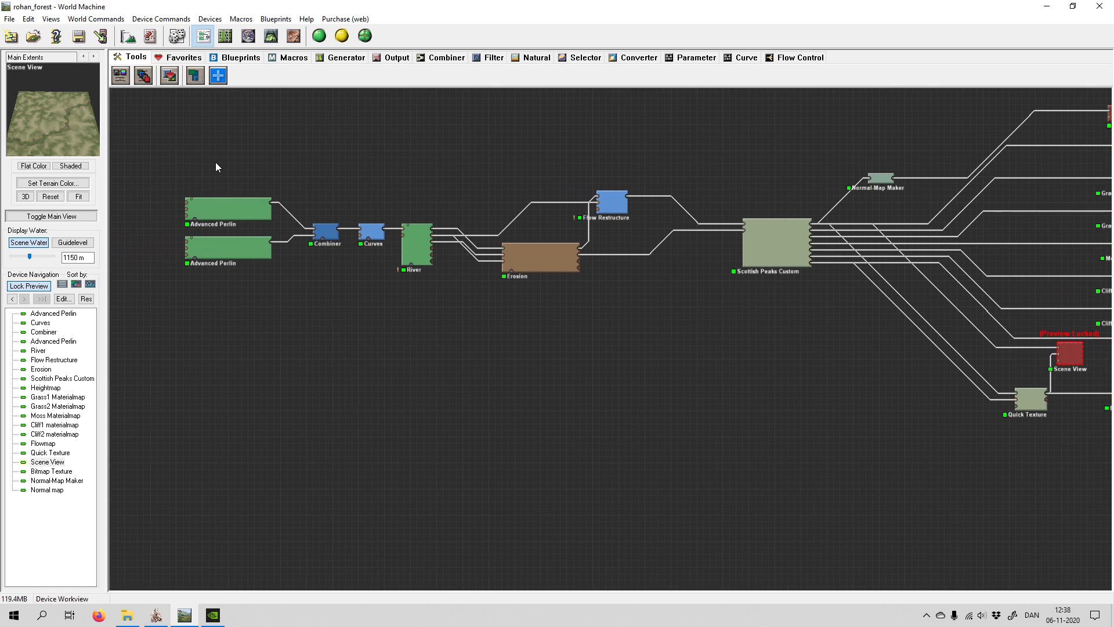
left_click(237, 208)
left_click(815, 334)
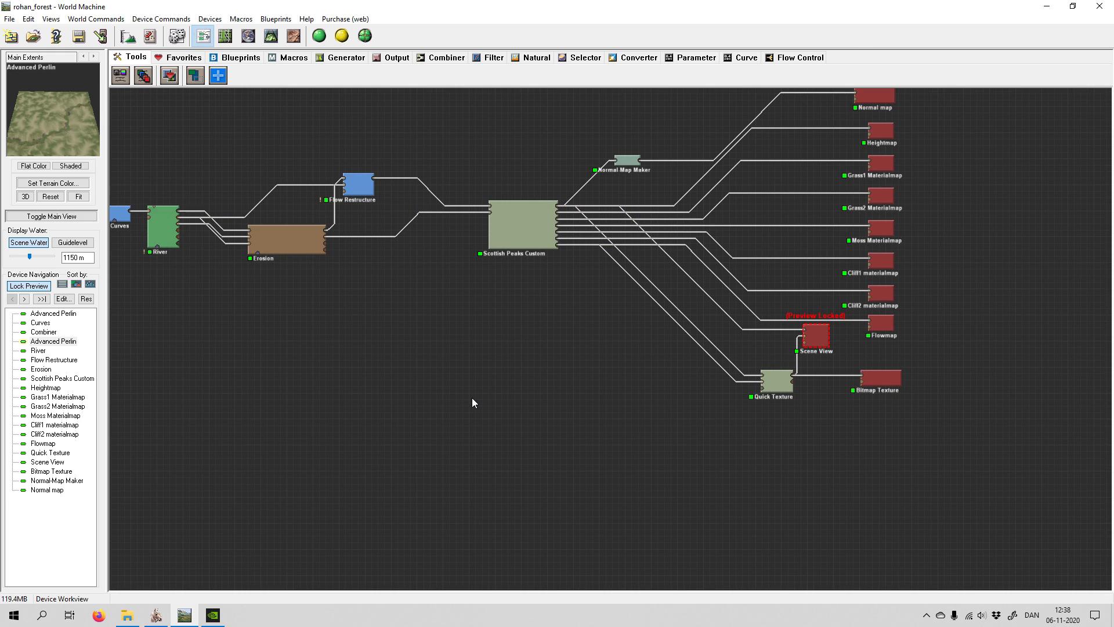
key("f")
Preview the terrain output of the two Advanced Perlin generators, the Combiner and the Curves device.
left_click_drag(270, 364, 654, 397)
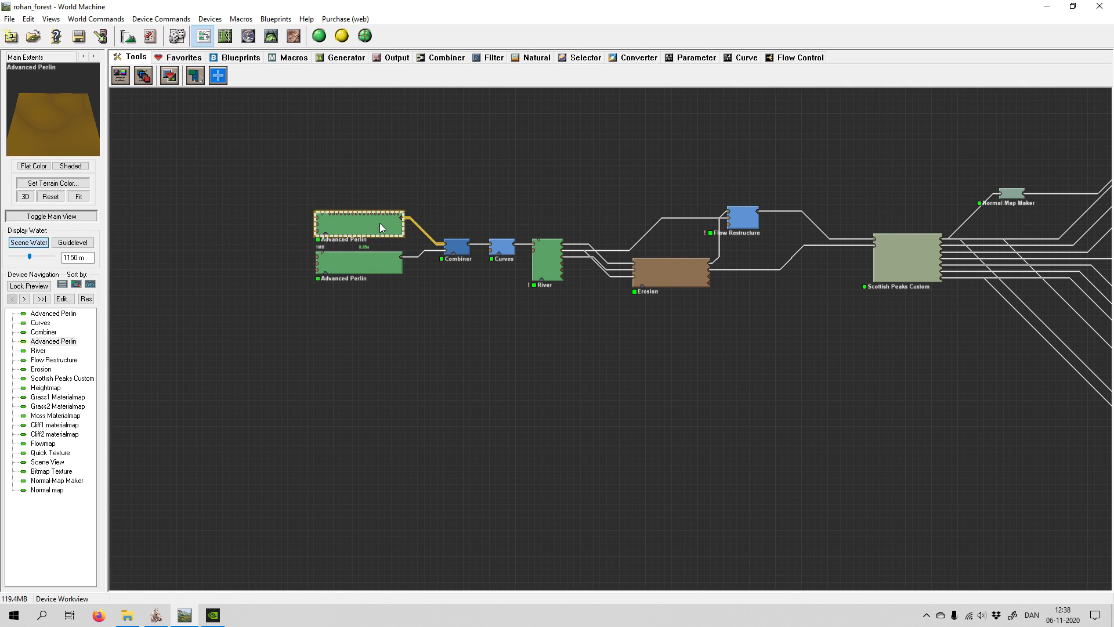
left_click(373, 264)
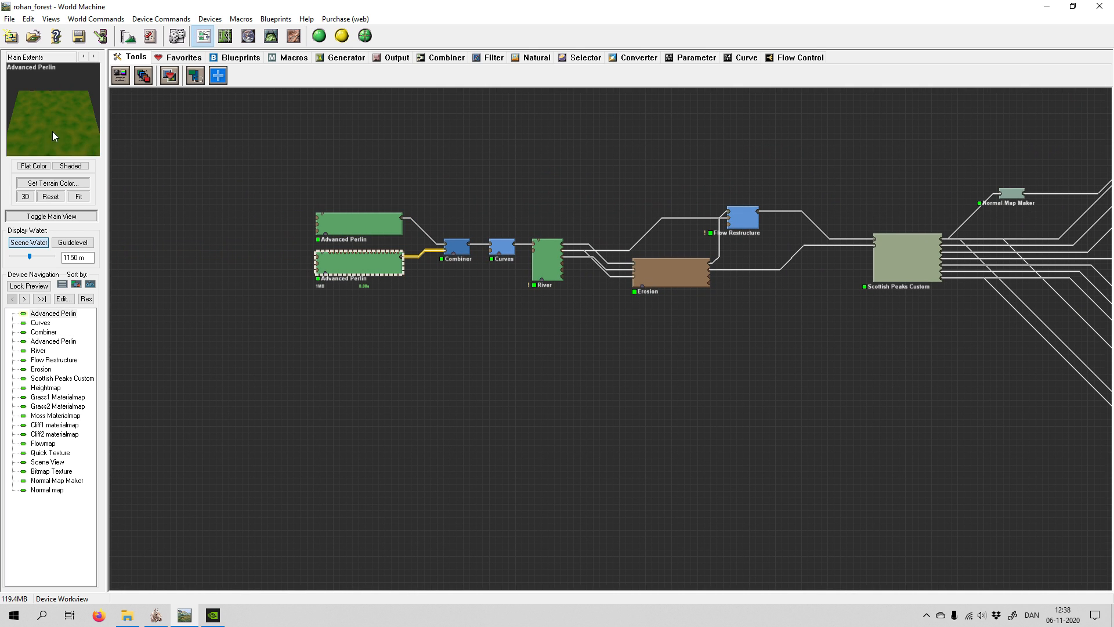
left_click(354, 223)
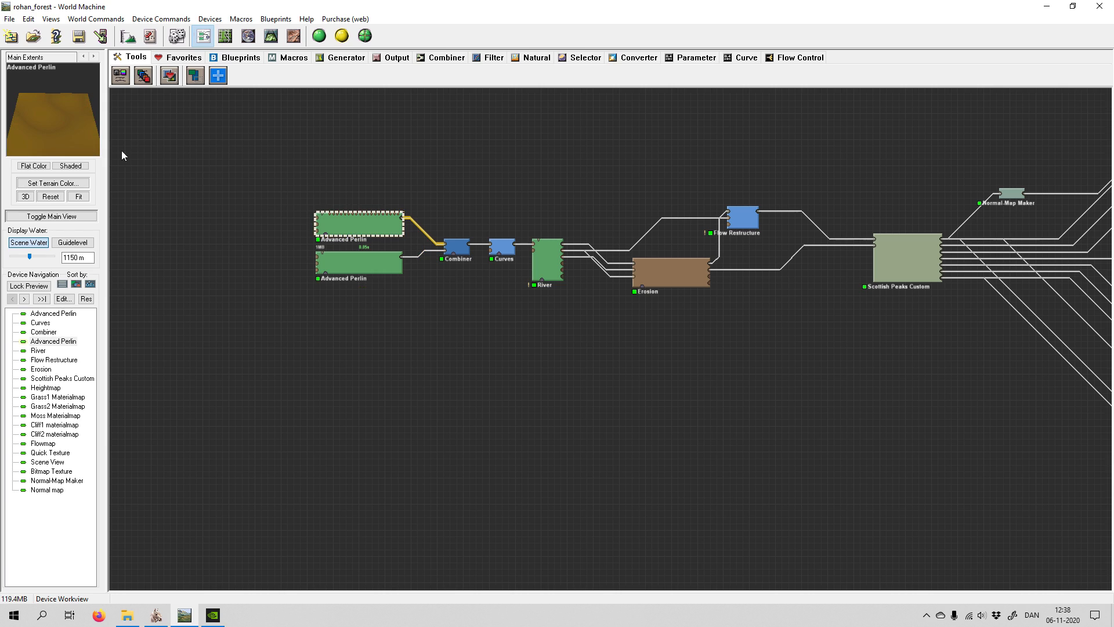
left_click(355, 267)
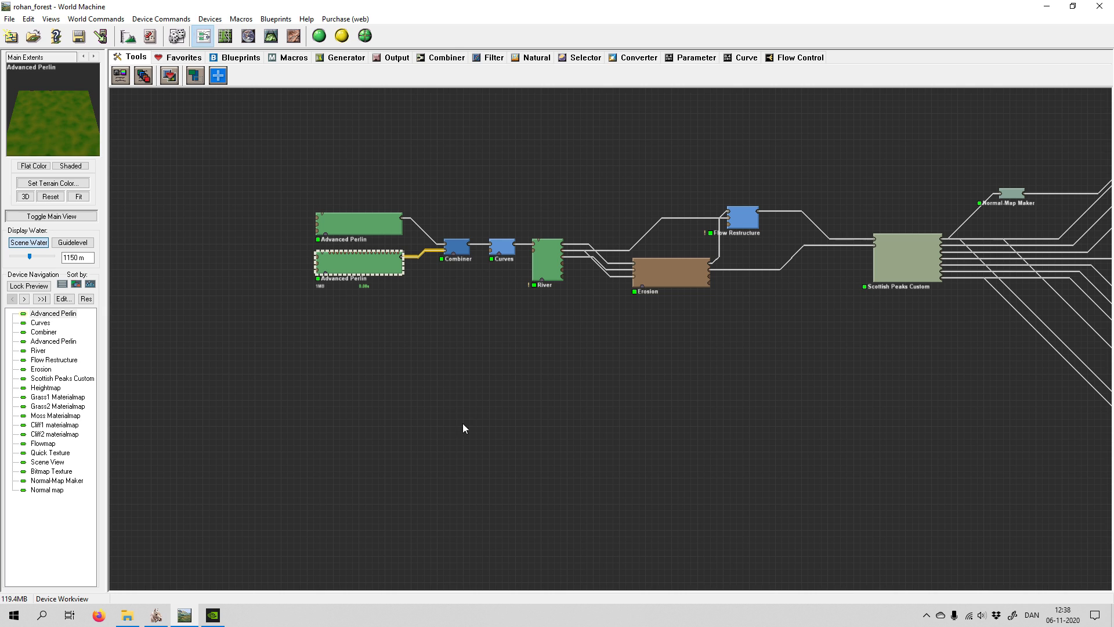
left_click(431, 283)
left_click(456, 246)
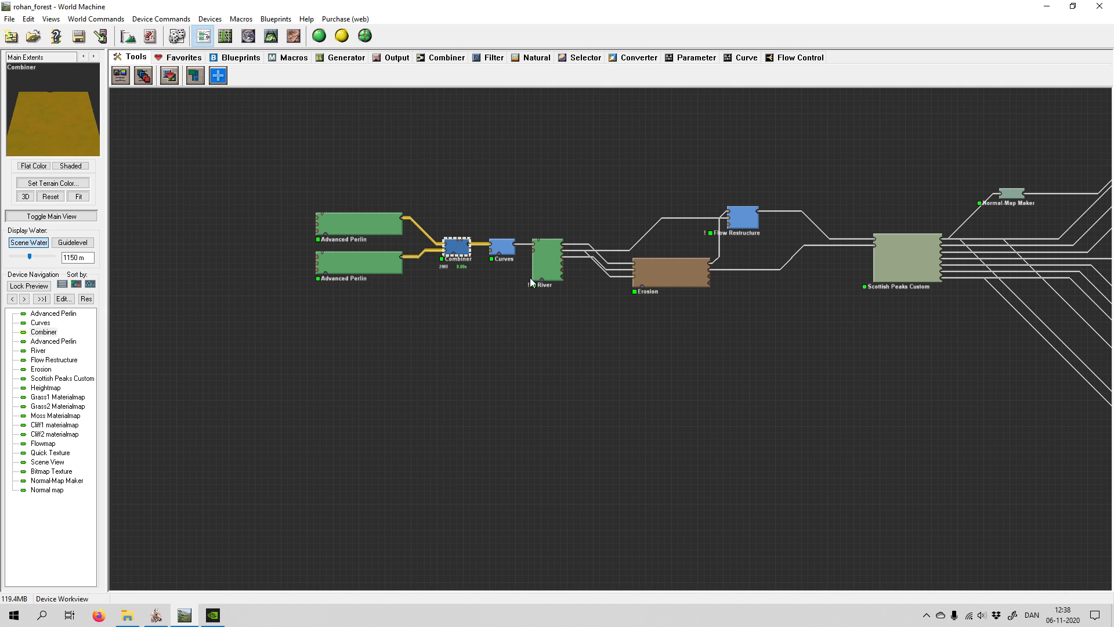
left_click(501, 247)
left_click(530, 332)
Preview the terrain after the River, Erosion and Flow Restructure devices.
left_click_drag(607, 324, 350, 318)
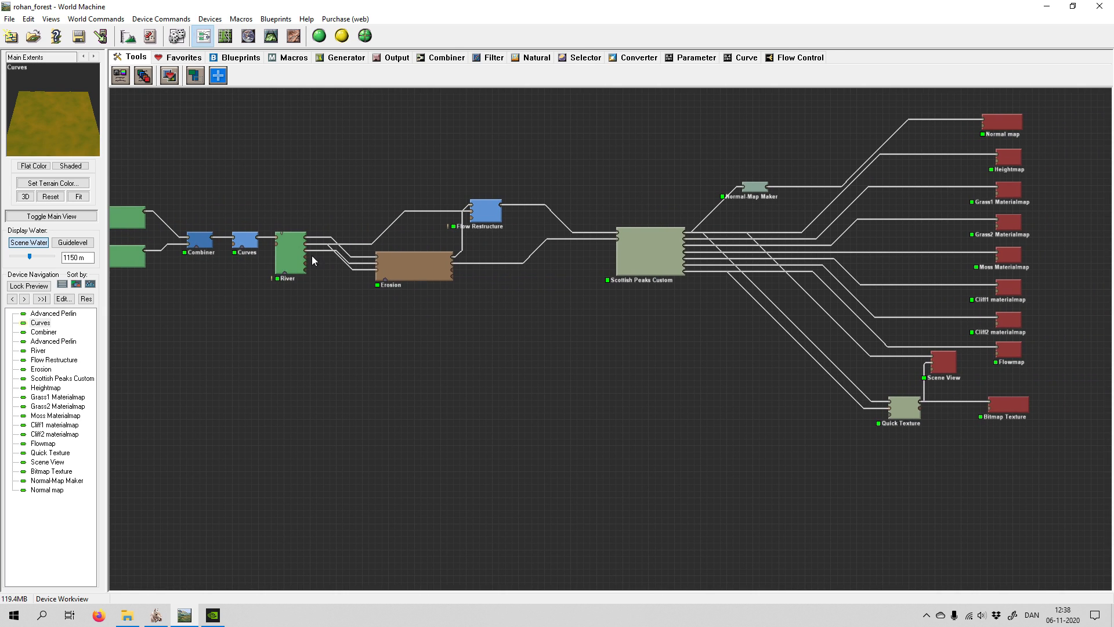
left_click(294, 250)
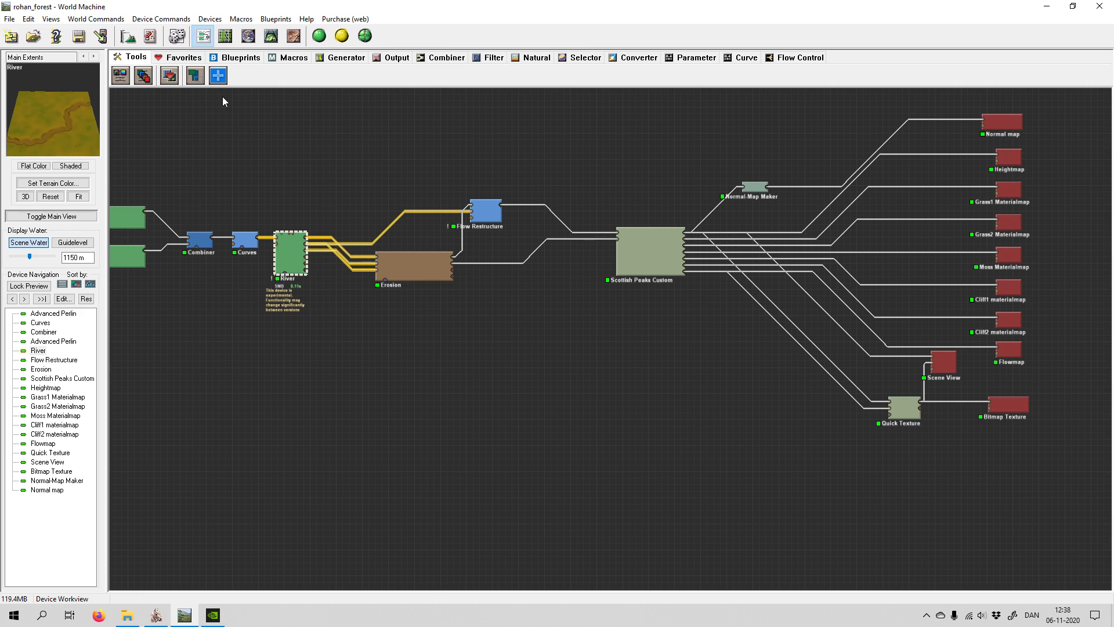
left_click(487, 396)
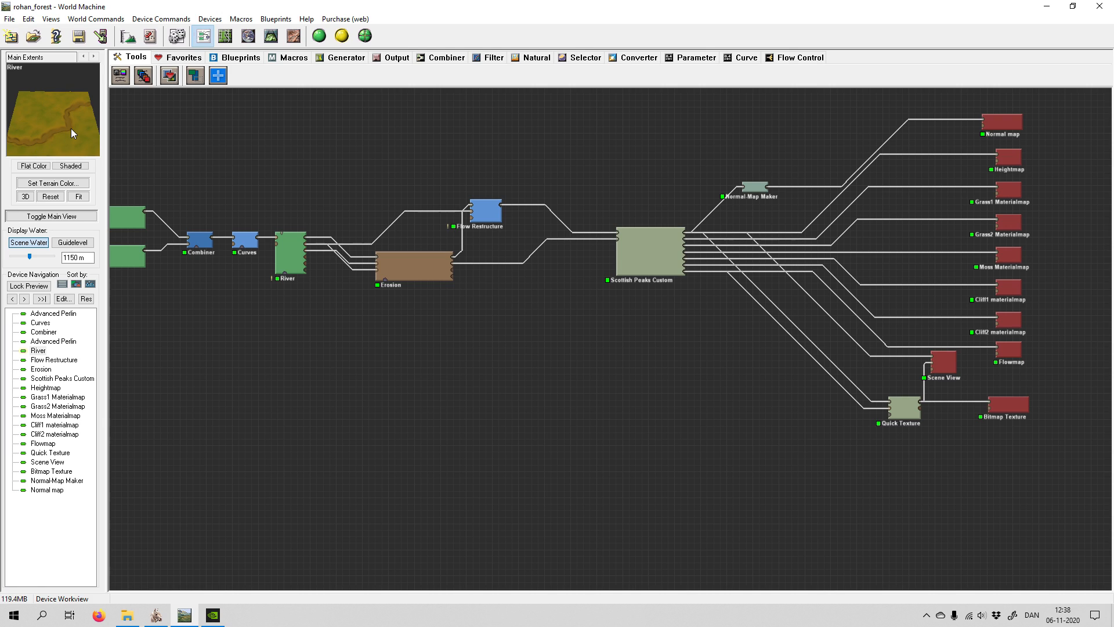
left_click(405, 263)
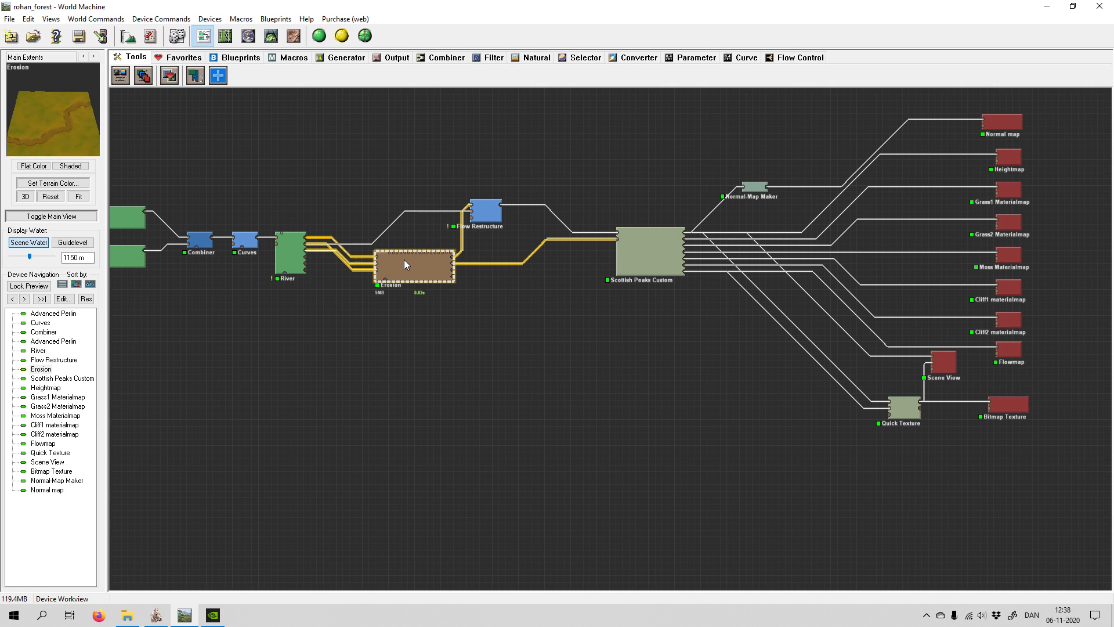
left_click(487, 212)
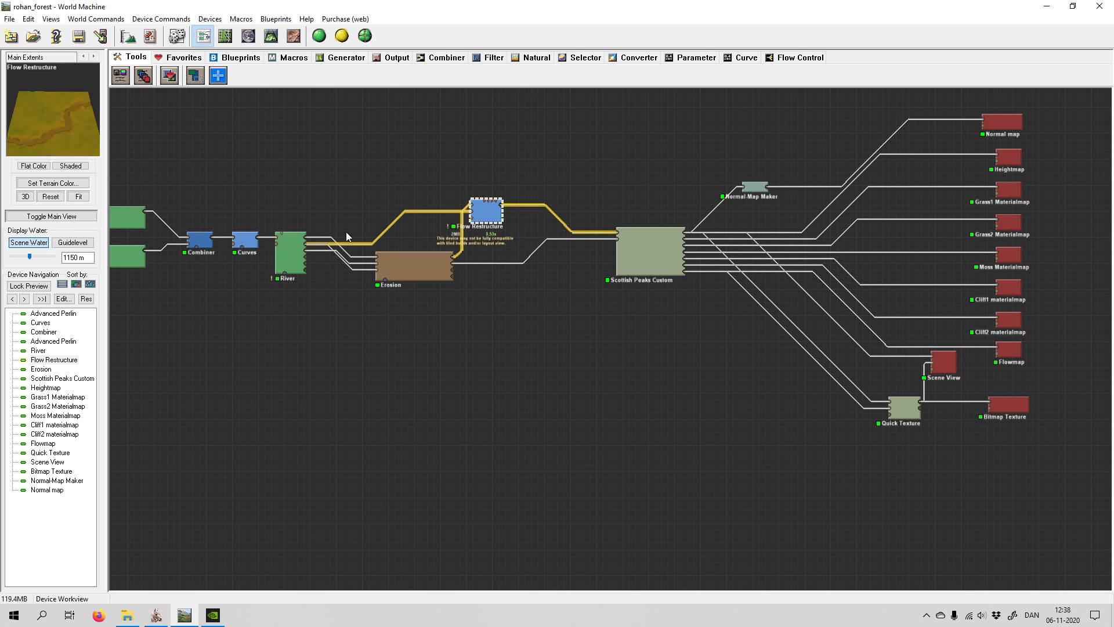
Preview the Scottish Peaks Custom macro and examine its connections to the output devices.
right_click_drag(593, 344, 329, 299)
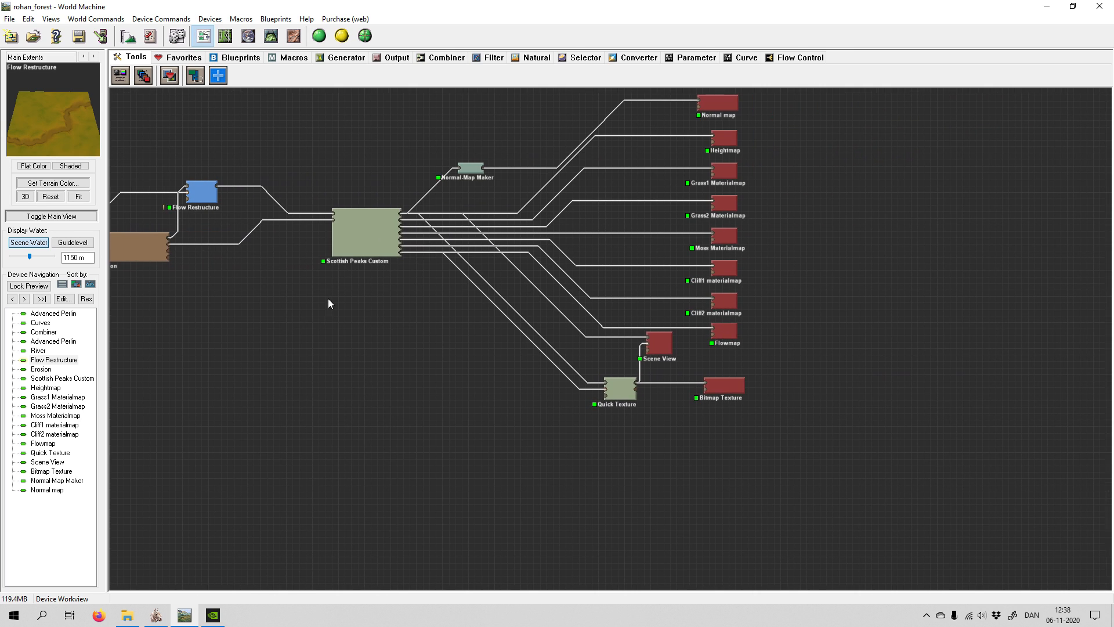
left_click(358, 223)
left_click(369, 314)
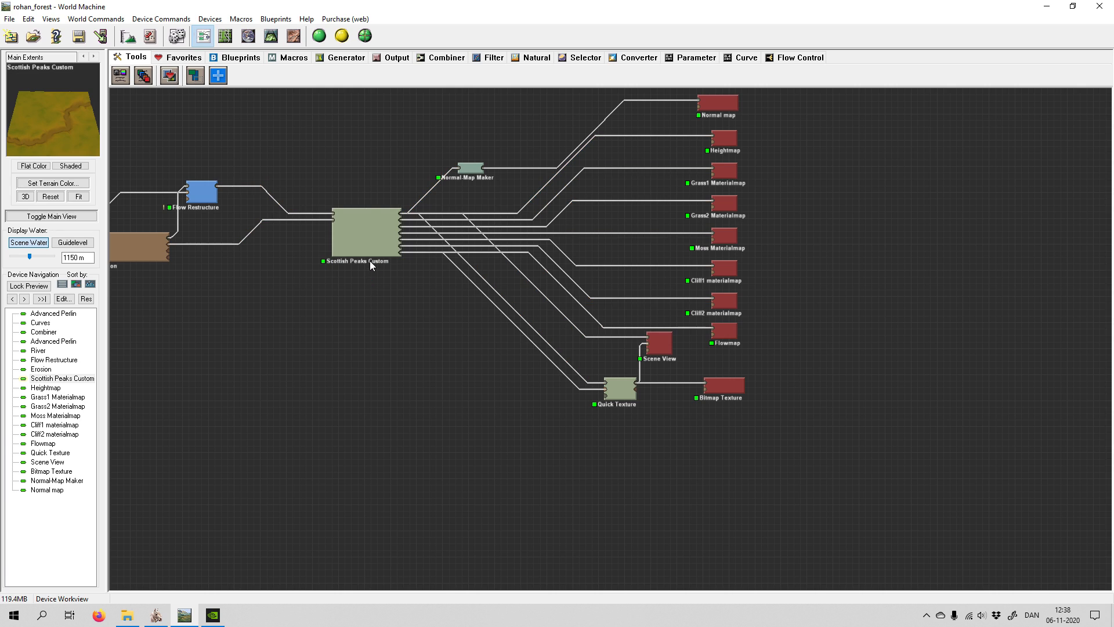
left_click(384, 232)
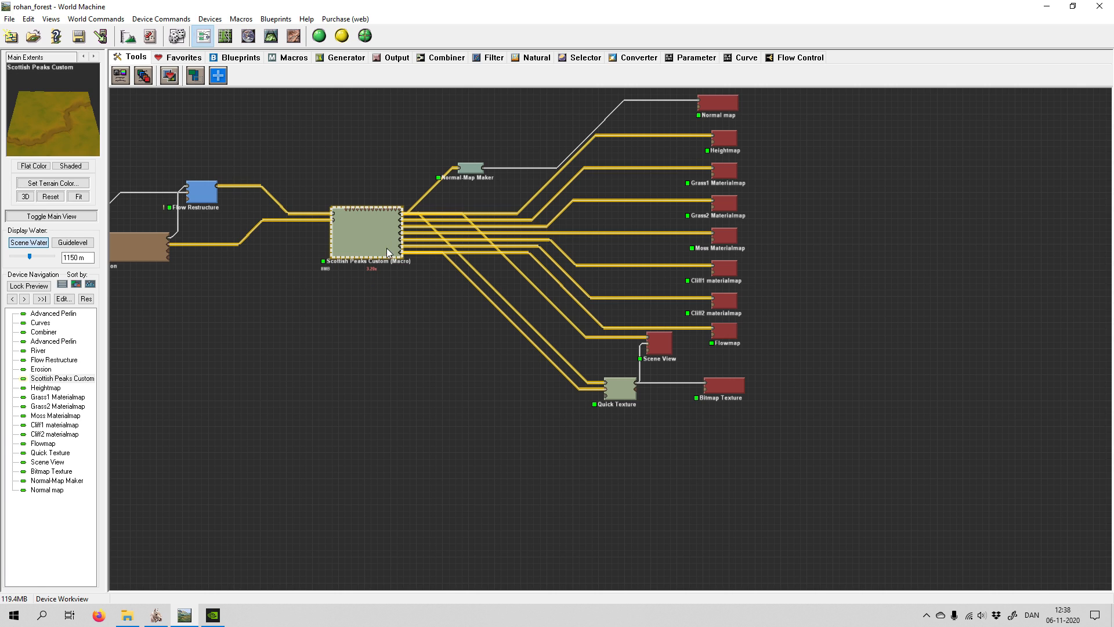
left_click(423, 332)
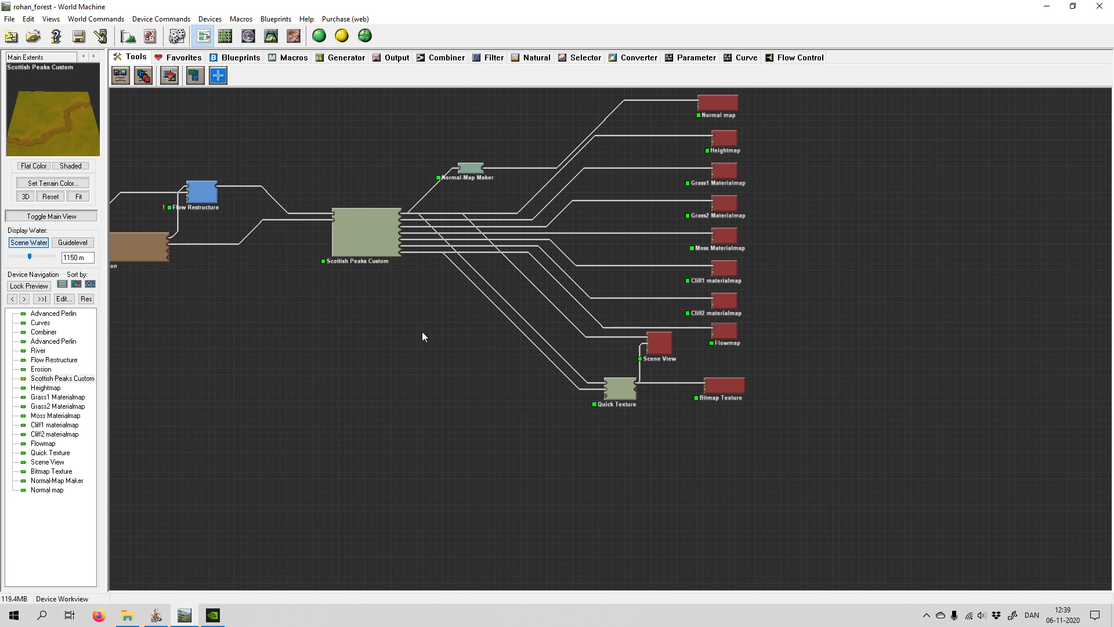
Preview the Quick Texture macro and look over the available macro devices.
right_click_drag(561, 378, 465, 381)
left_click(523, 391)
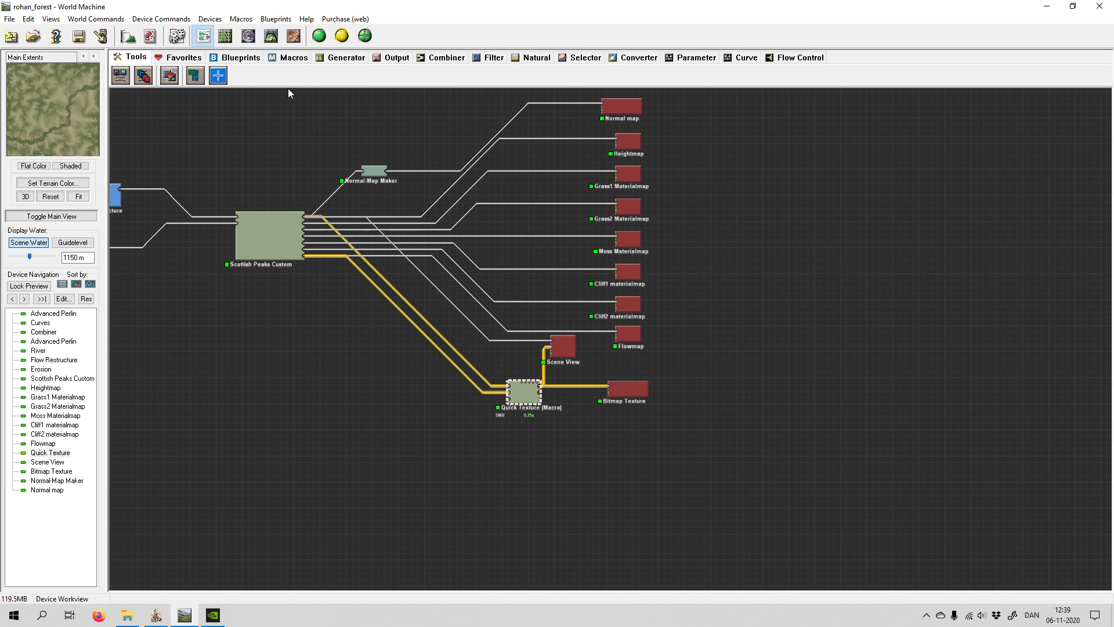
left_click(292, 63)
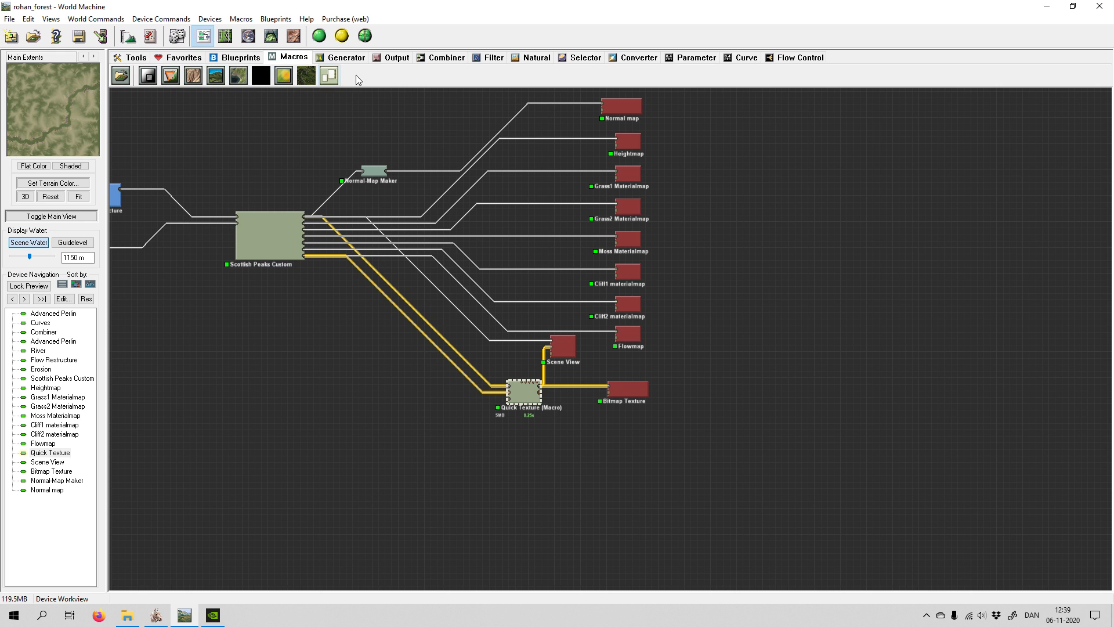
left_click(439, 311)
right_click_drag(603, 461, 657, 530)
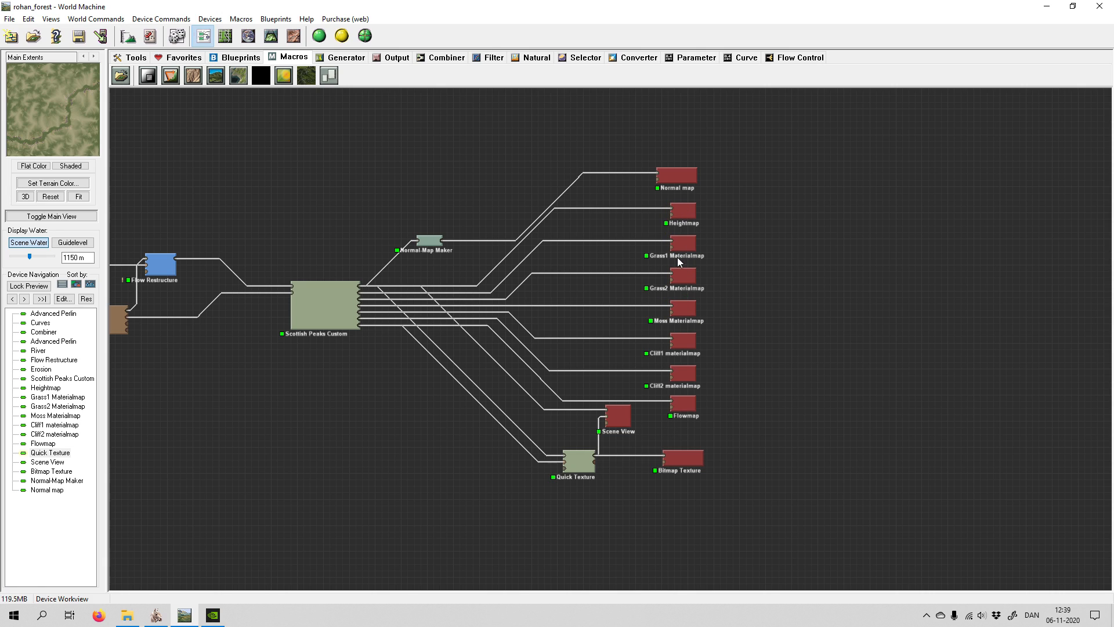
Preview the Heightmap output device and review the whole device network.
left_click(682, 211)
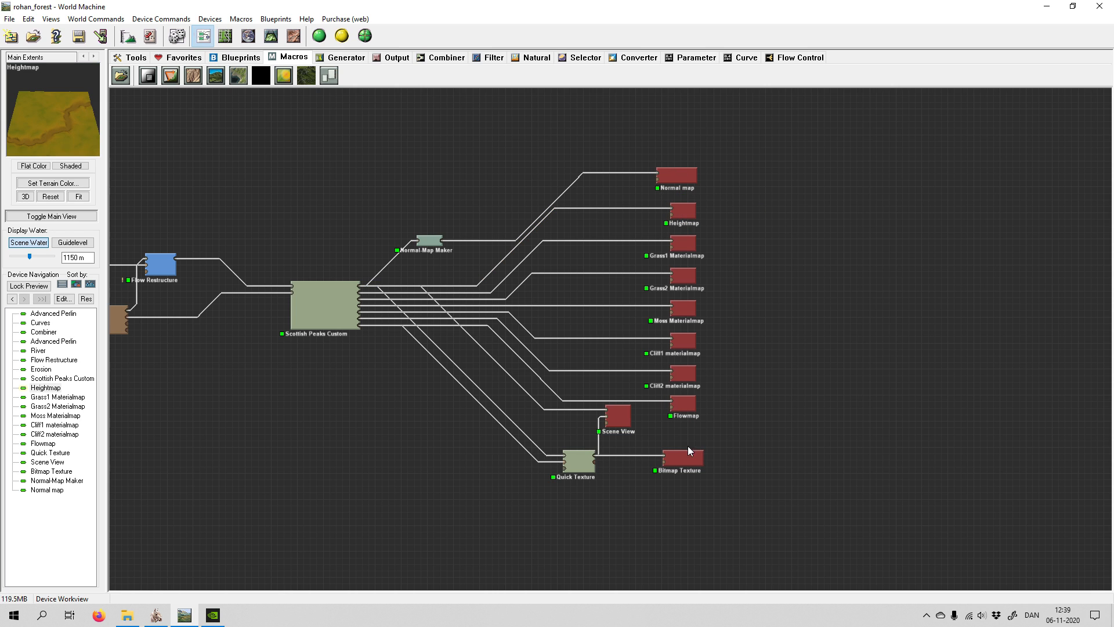
scroll(455, 402, "down", 5)
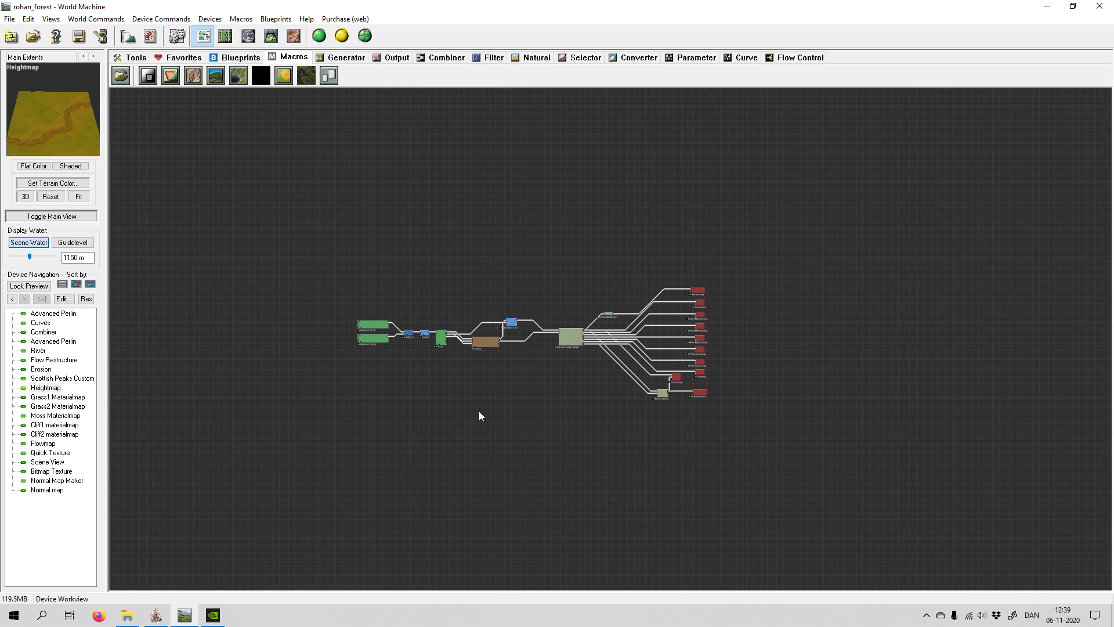
scroll(557, 371, "up", 3)
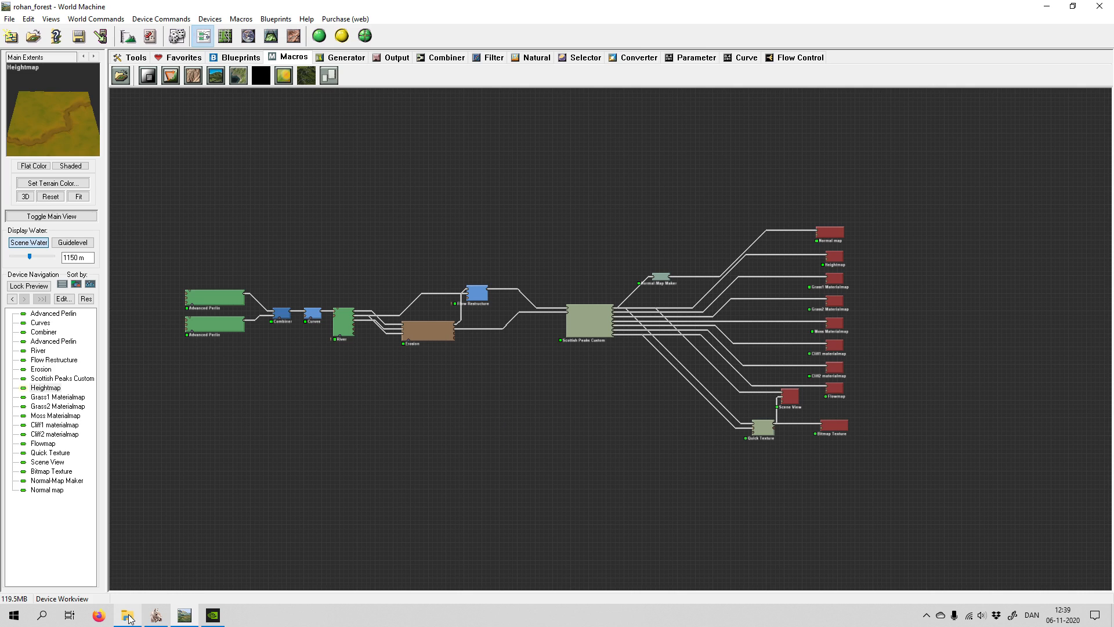
Switch to the scenes folder in File Explorer and check the exported rohan_forest Bitmap Texture 4097 file.
mouse_move(128, 615)
left_click(149, 575)
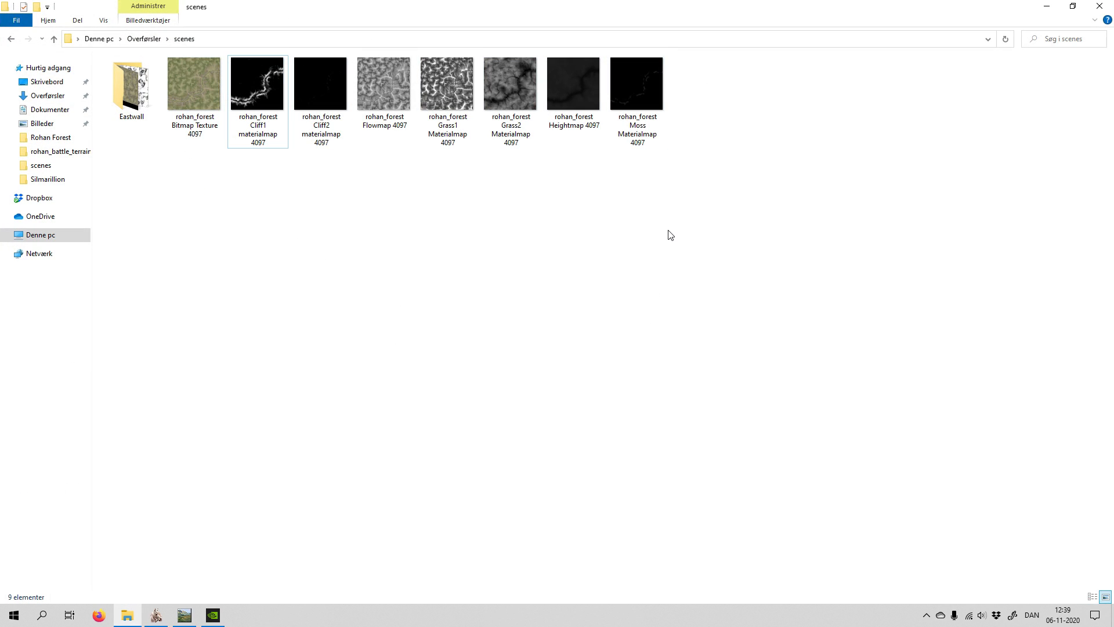
mouse_move(185, 614)
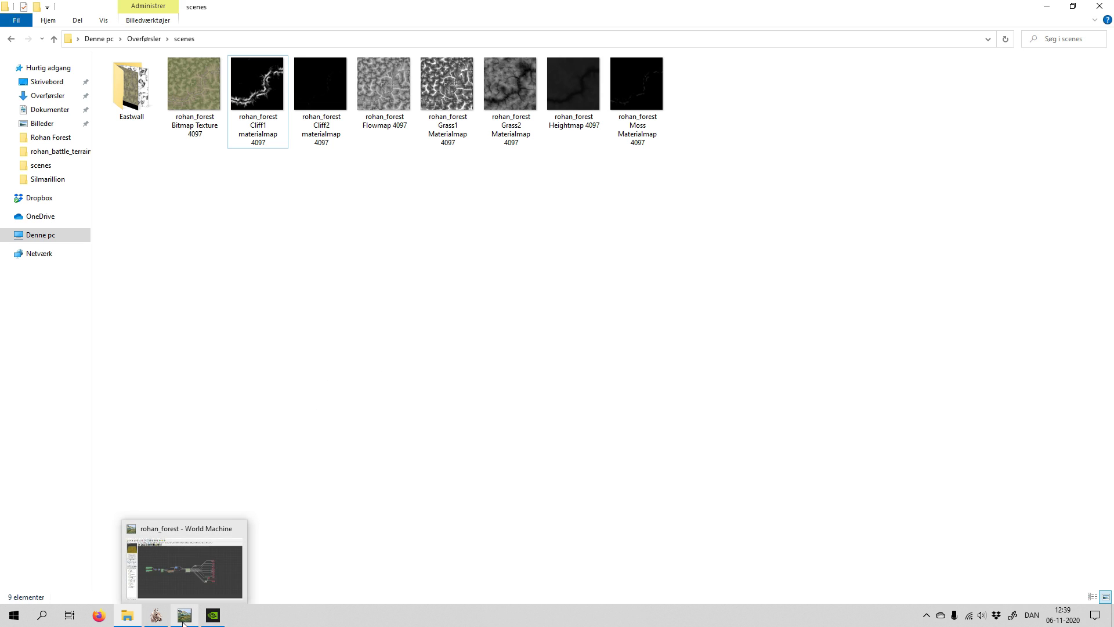
left_click(199, 549)
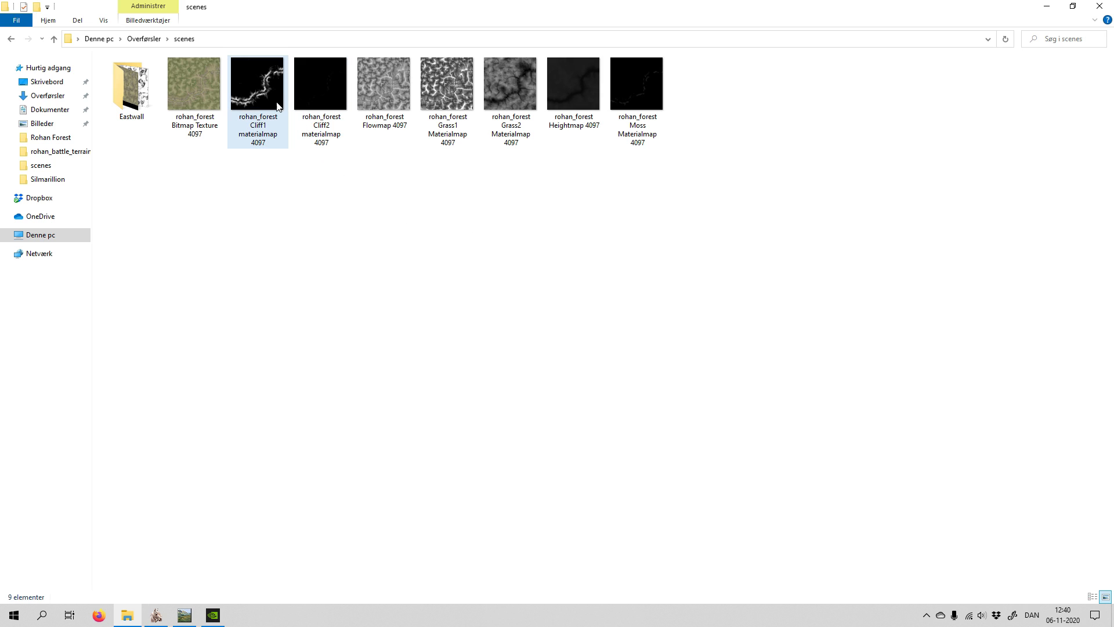
left_click(197, 69)
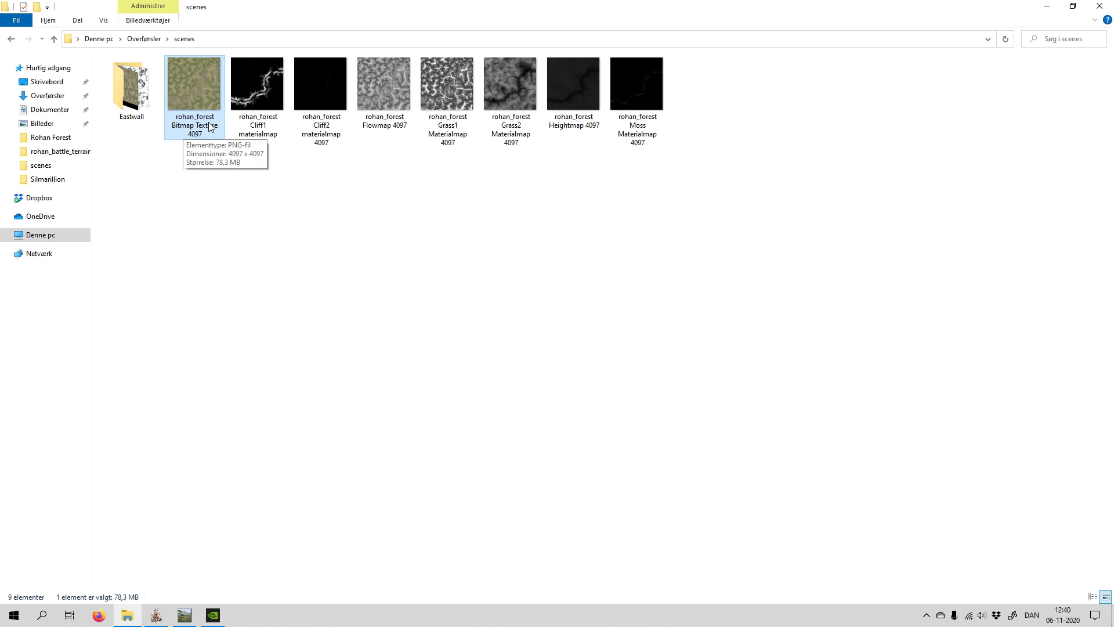
left_click(238, 178)
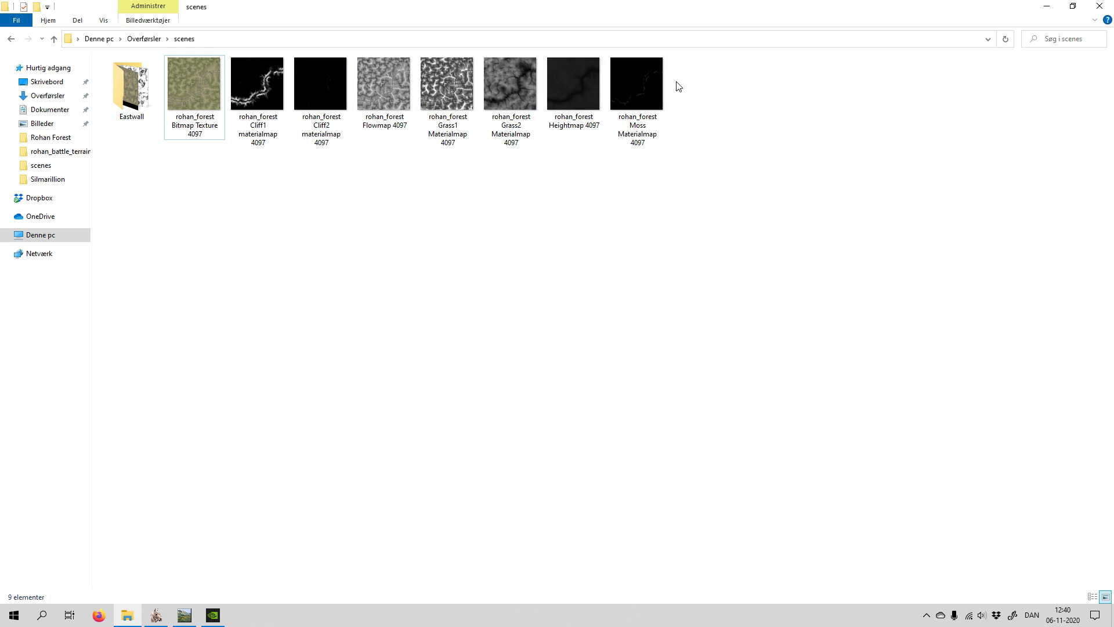
Check the exported rohan_forest Heightmap, Flowmap and Cliff1 materialmap files in the scenes folder.
left_click(582, 110)
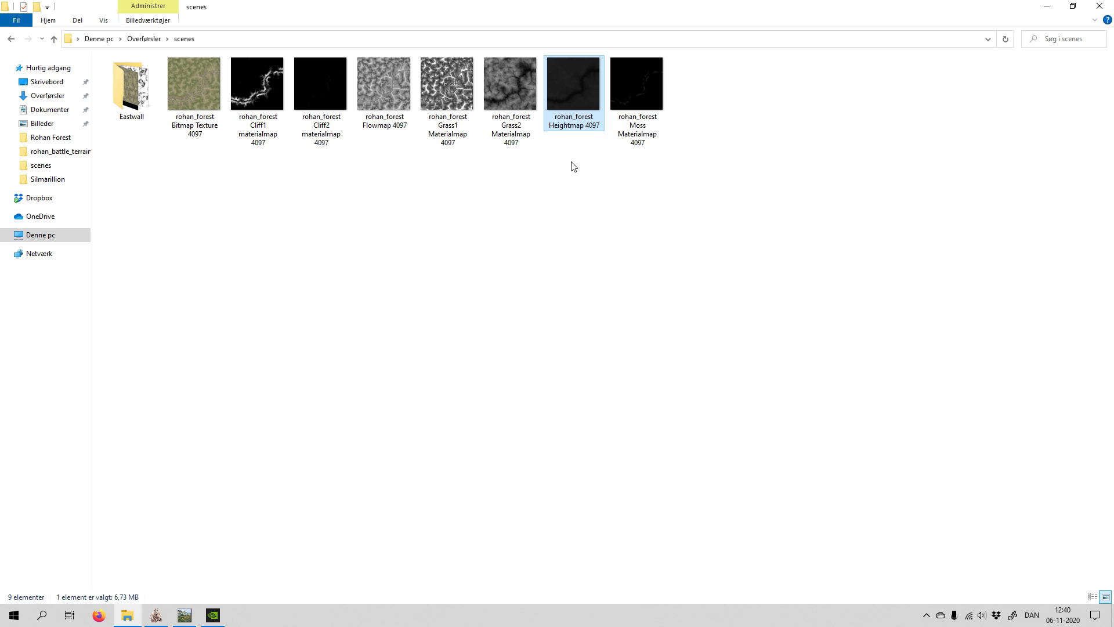
left_click(554, 175)
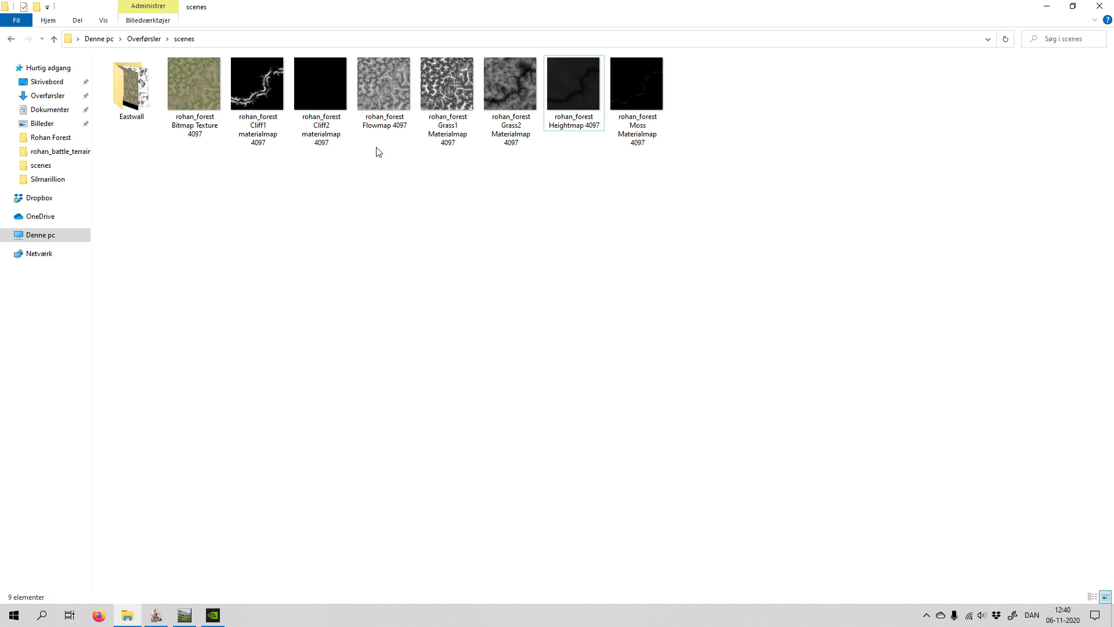
left_click(389, 87)
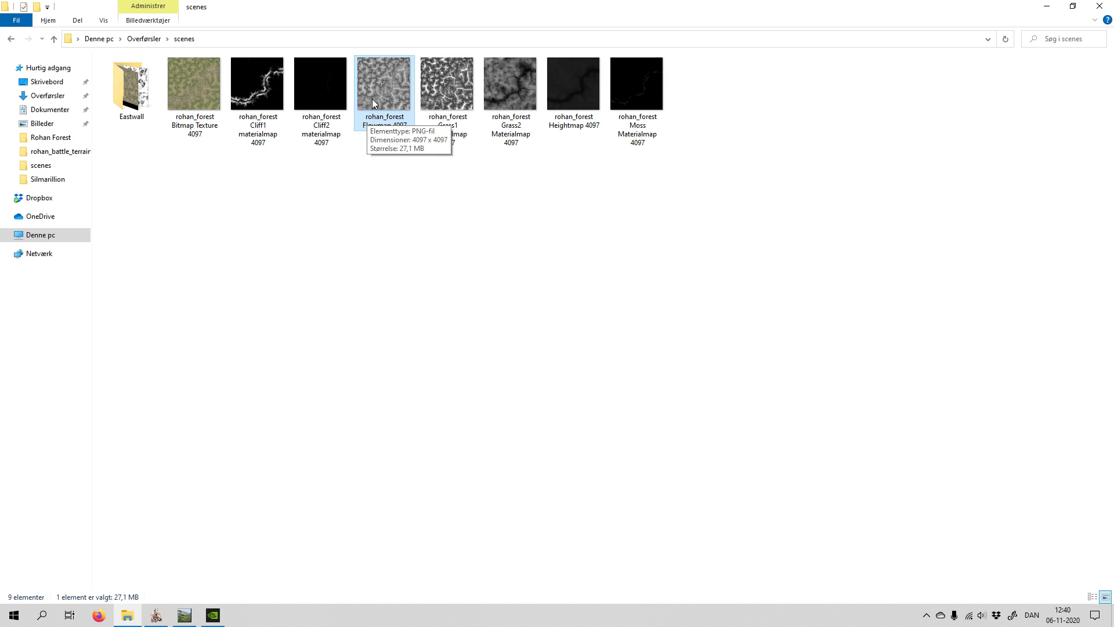
left_click(403, 182)
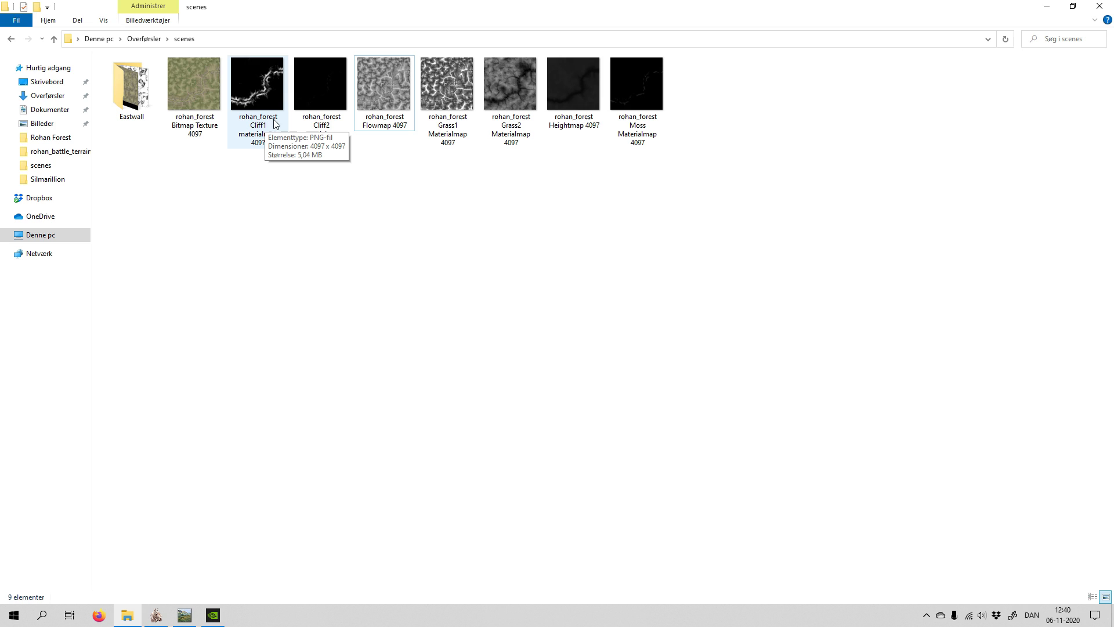
left_click(254, 89)
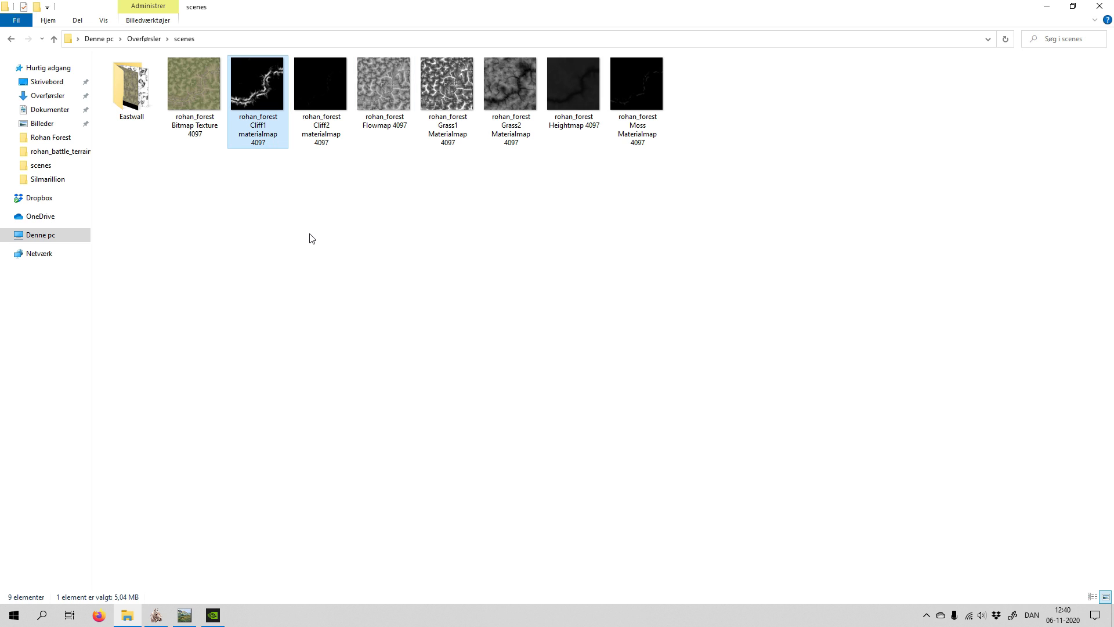
left_click(289, 180)
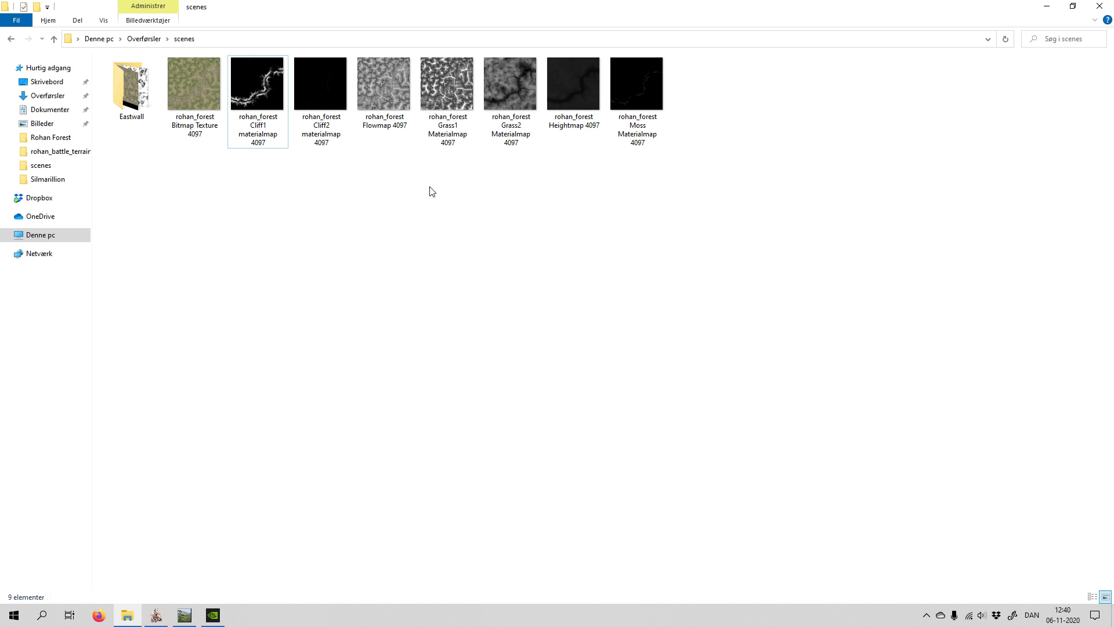
Look over the exported rohan_forest Cliff, Flowmap, Grass, Heightmap and Moss map files in the scenes folder.
left_click_drag(256, 207, 680, 79)
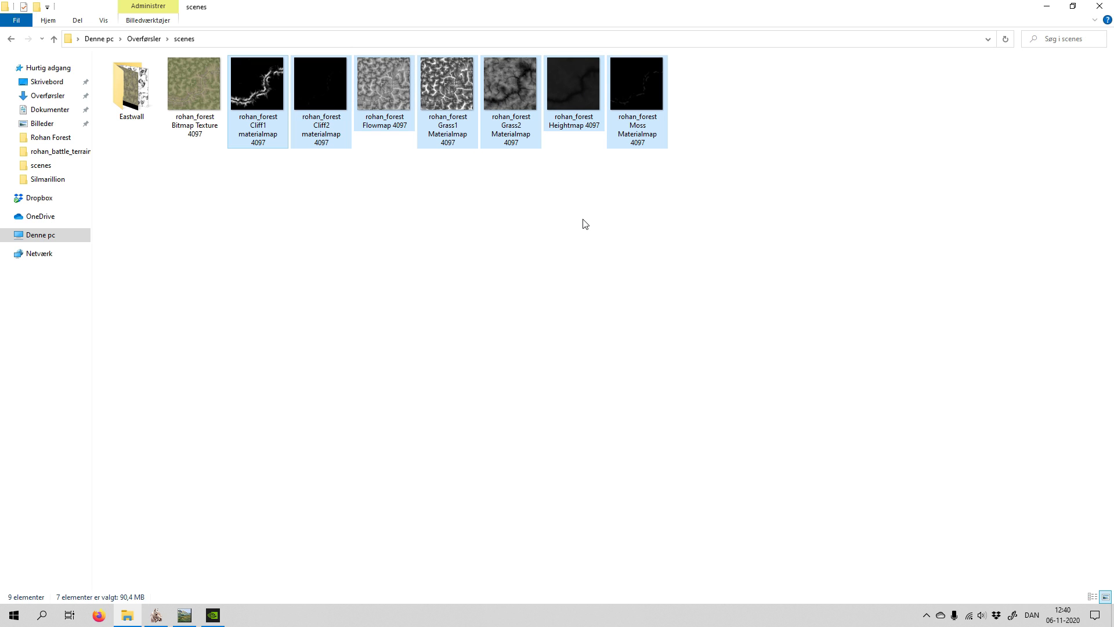
left_click(462, 197)
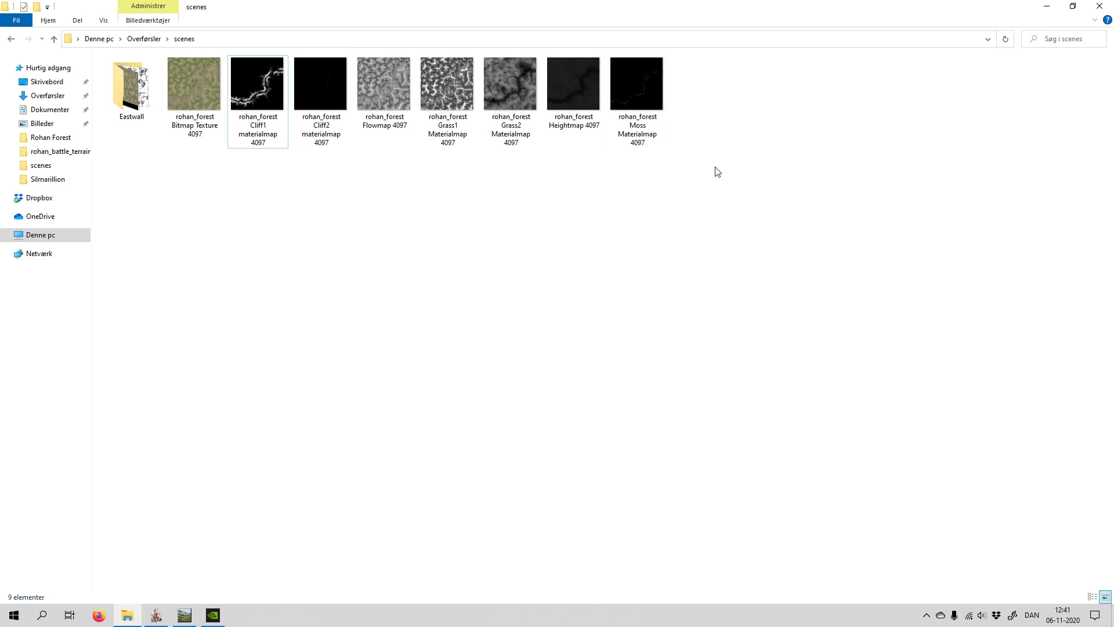
Switch to the Edit Mode scene editor and expand the New Terrain Properties in the terrain selection mode.
mouse_move(185, 619)
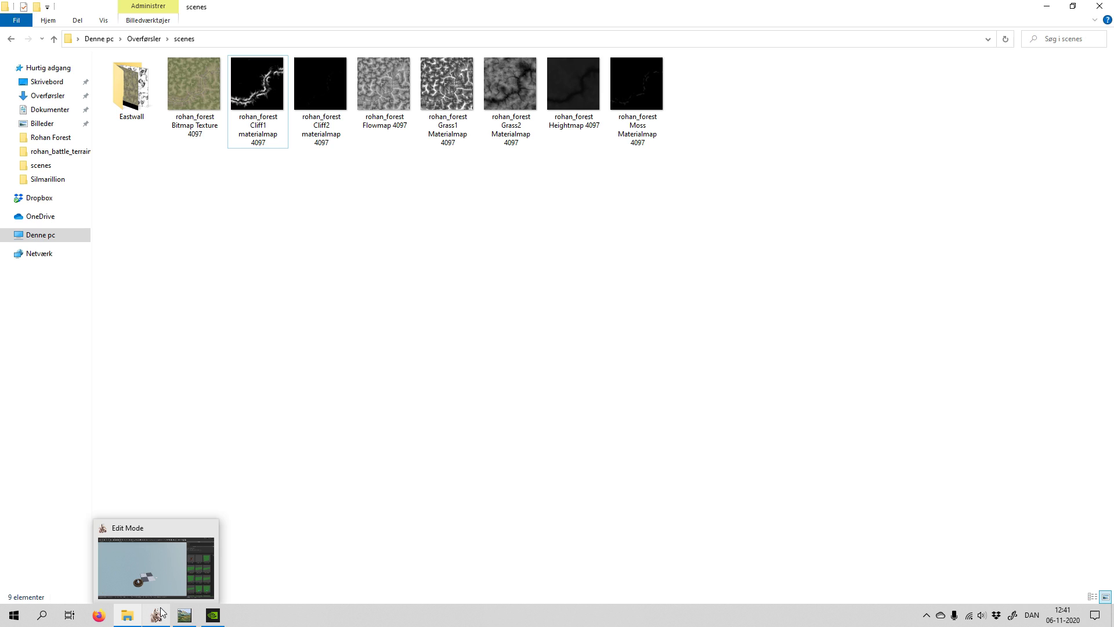
left_click(167, 548)
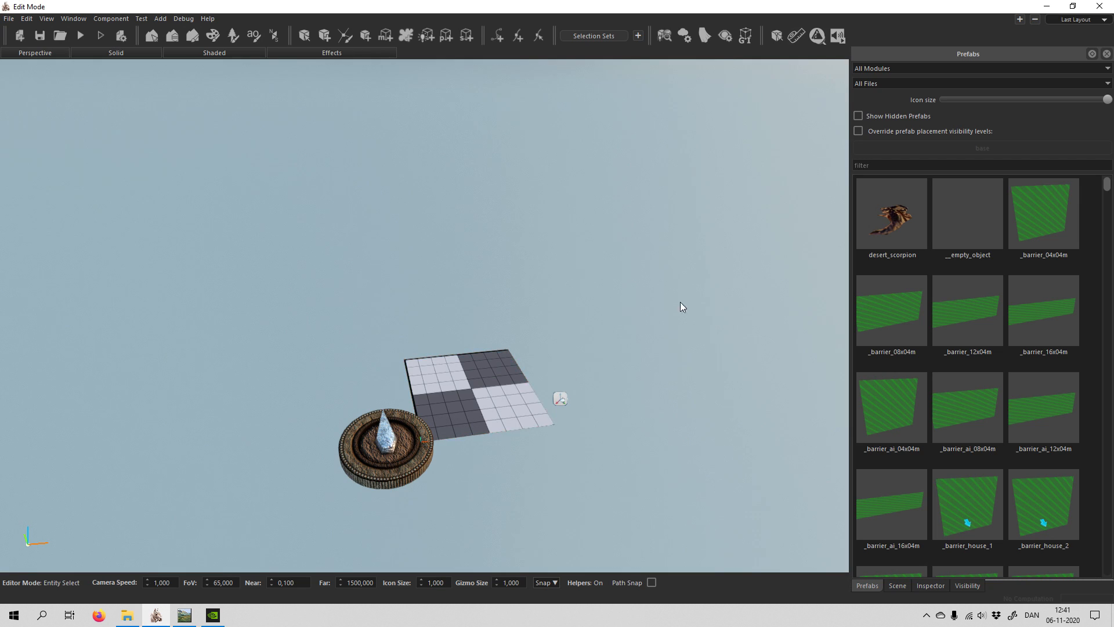
mouse_move(596, 362)
right_mouse_down()
mouse_move(566, 313)
mouse_move(604, 279)
mouse_move(603, 244)
mouse_move(595, 406)
mouse_move(579, 355)
right_mouse_up()
key("s")
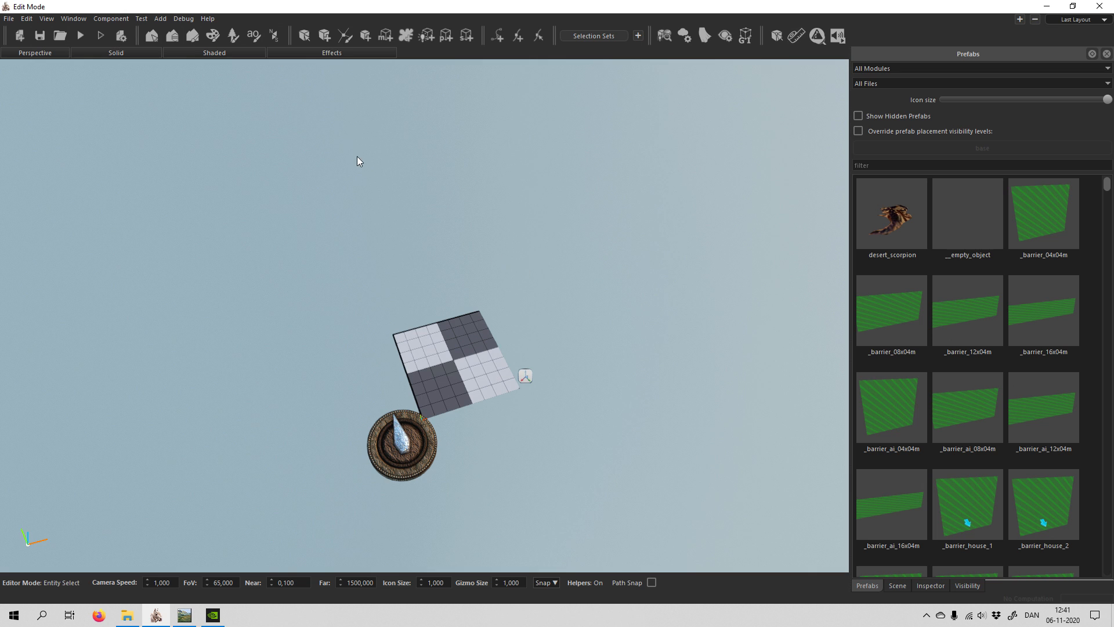
left_click(151, 38)
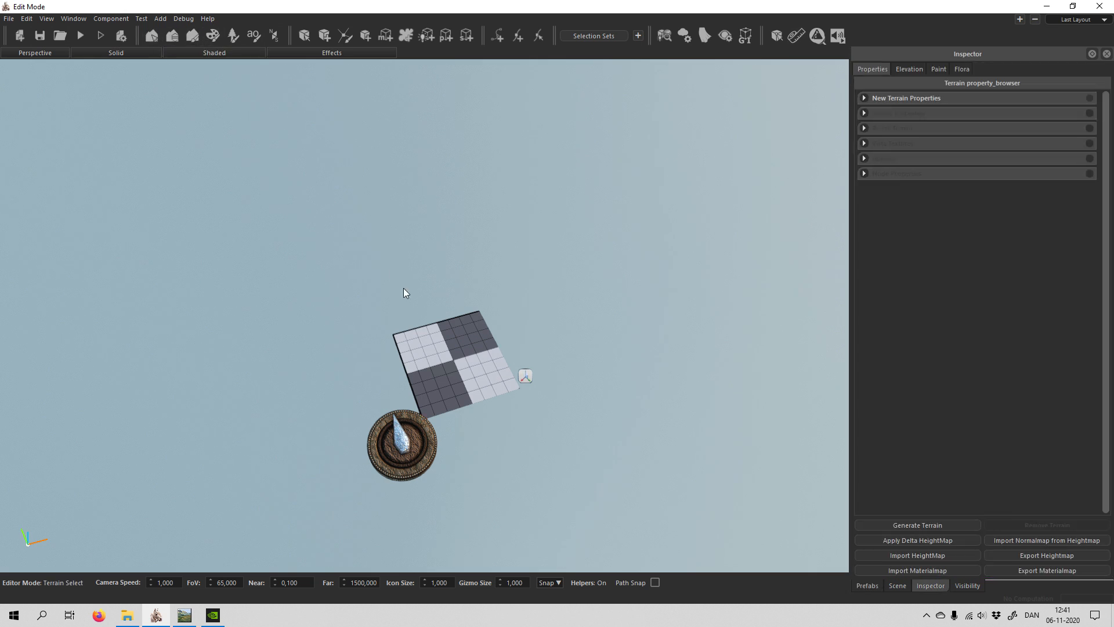
left_click(865, 99)
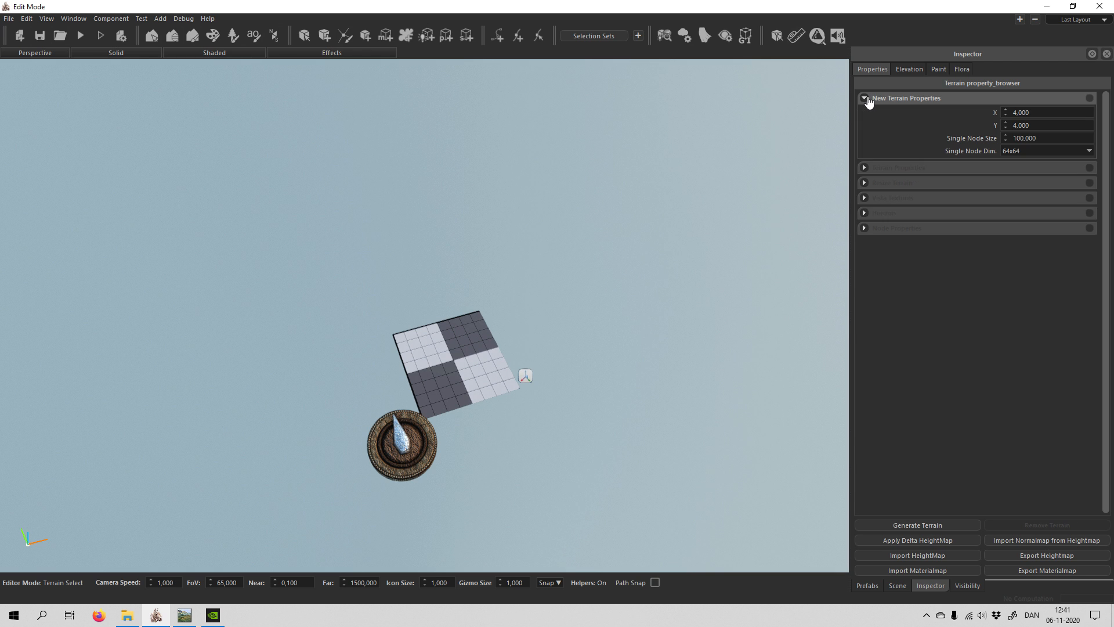
Set the new terrain to 8 by 8 nodes in X and Y with a single node dimension of 128x128.
right_click_drag(479, 364, 500, 232)
key("s")
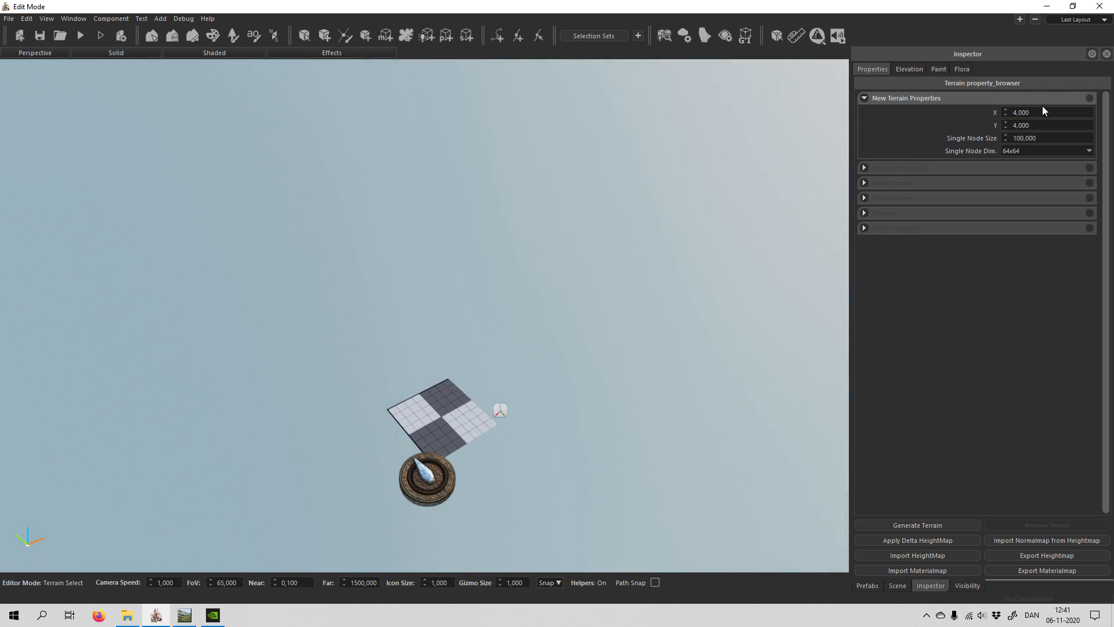
left_click_drag(1039, 112, 1018, 126)
type("8")
left_click(1028, 151)
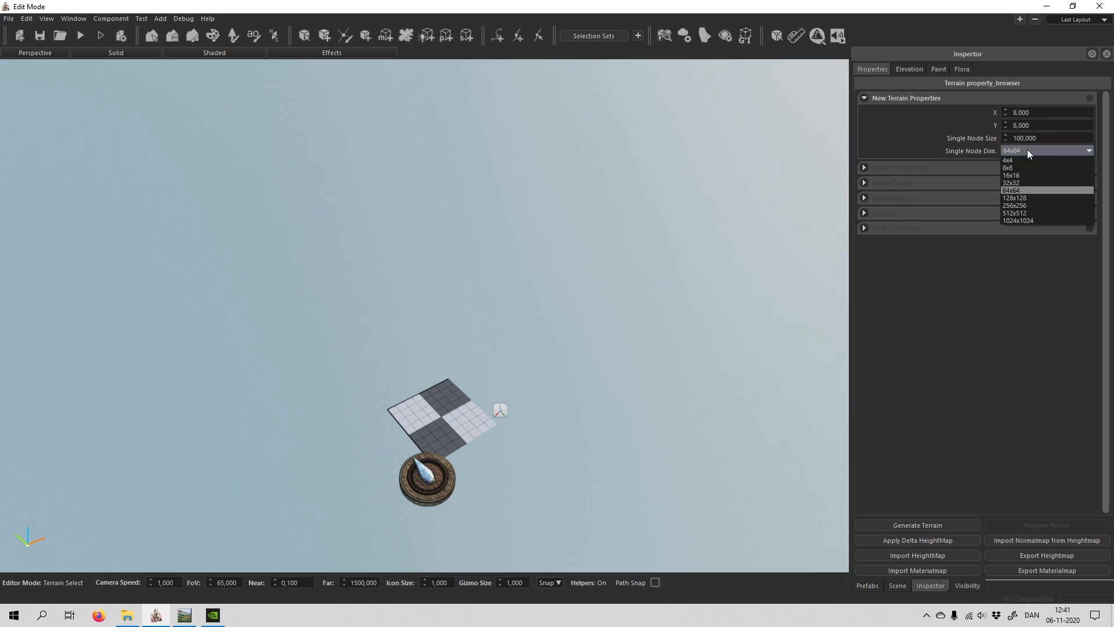
left_click(1021, 197)
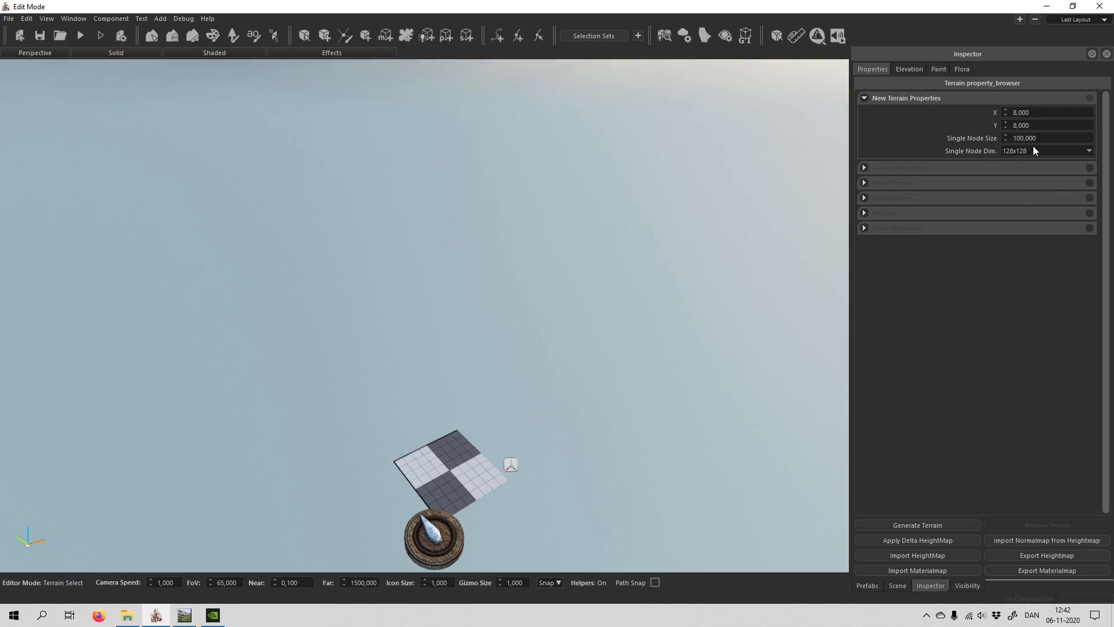
Review the available single node dimension options for the new terrain, keeping 128x128 selected.
left_click(1032, 149)
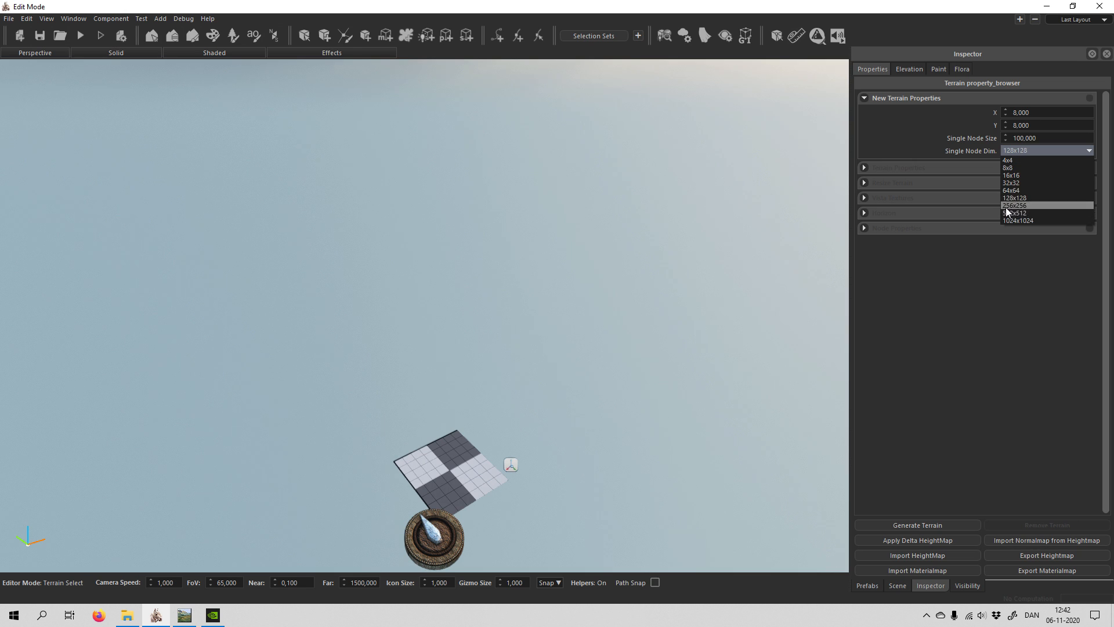
left_click(947, 244)
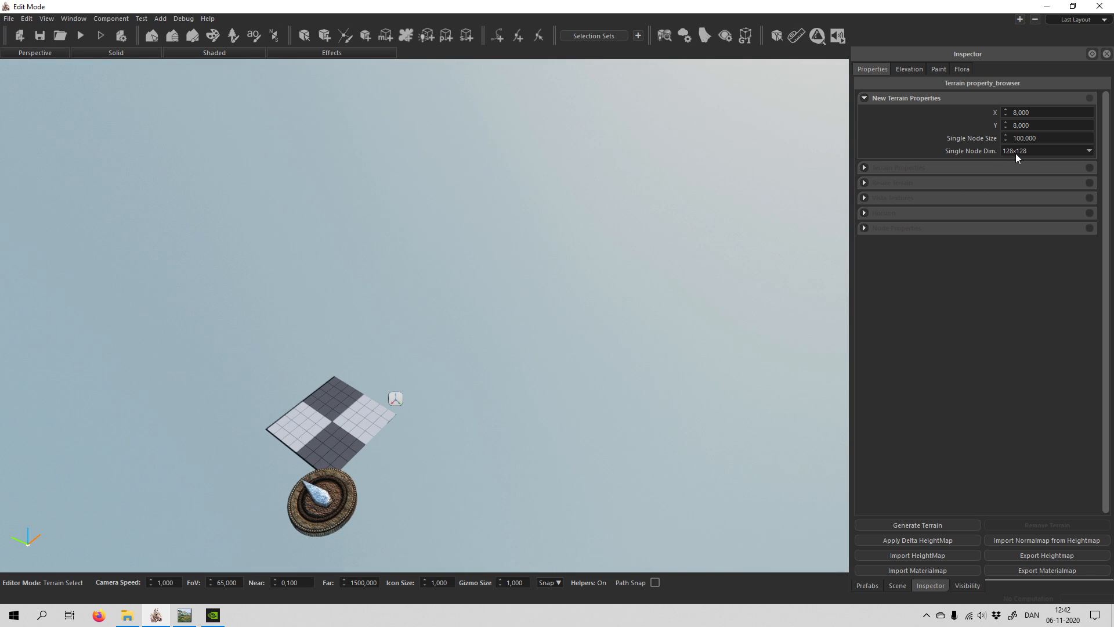
left_click(1017, 152)
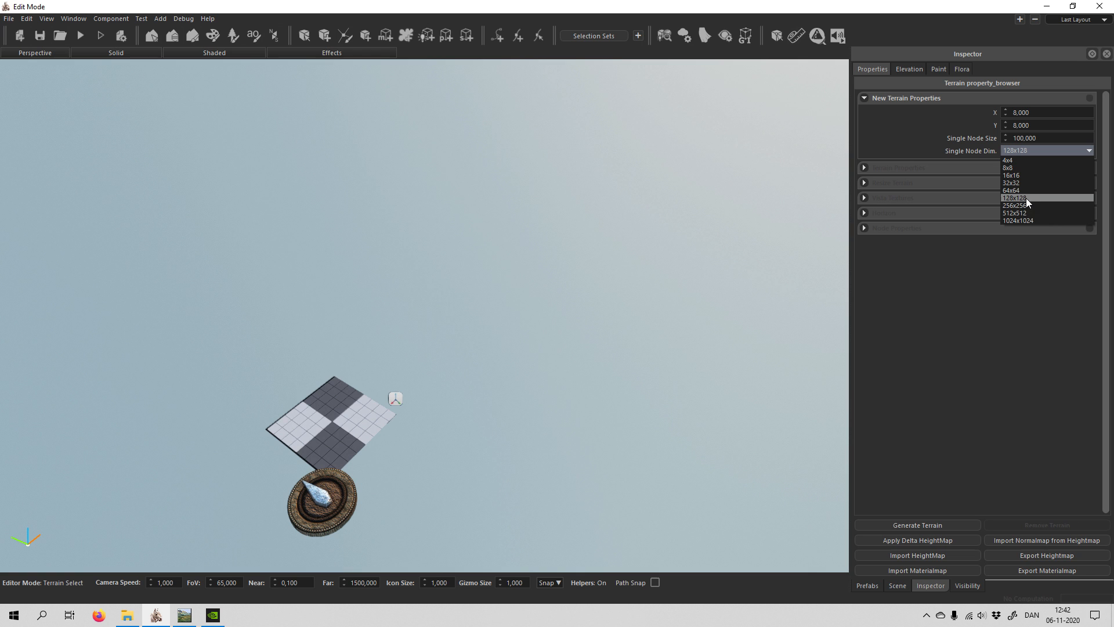
left_click(1024, 240)
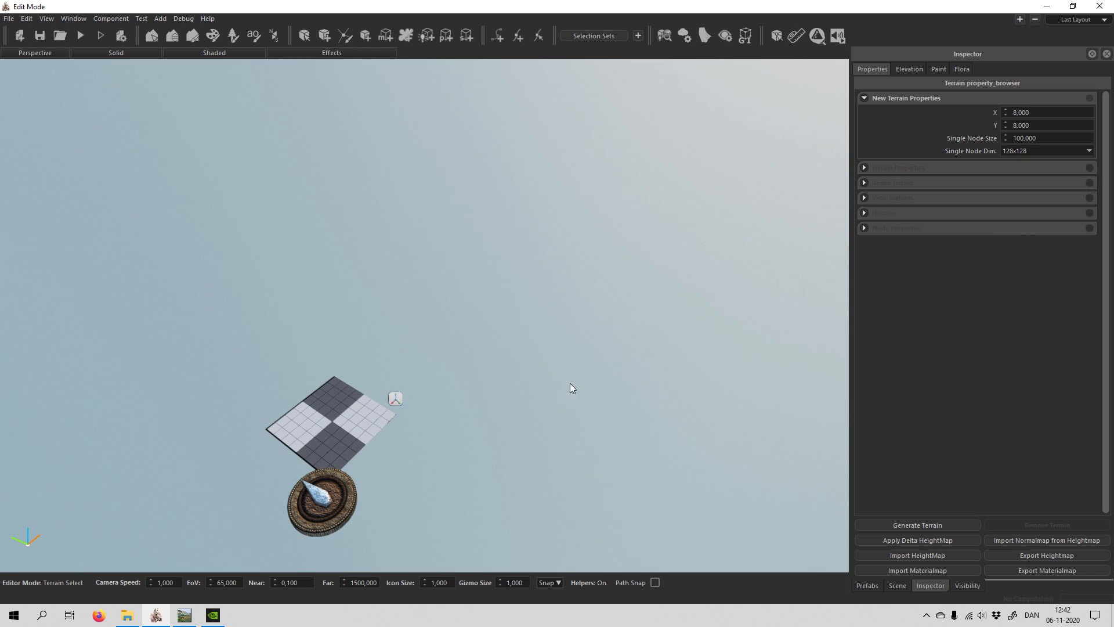
Generate the new terrain using the "em f sum" layer template.
right_click_drag(570, 387, 602, 364)
key("w")
key("s")
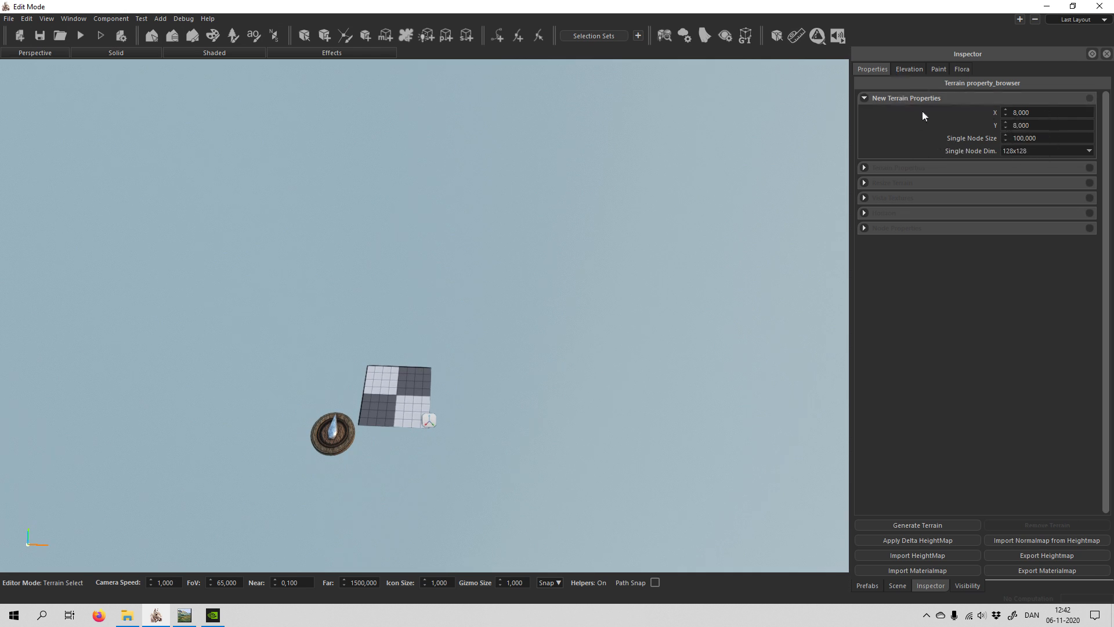
left_click(927, 524)
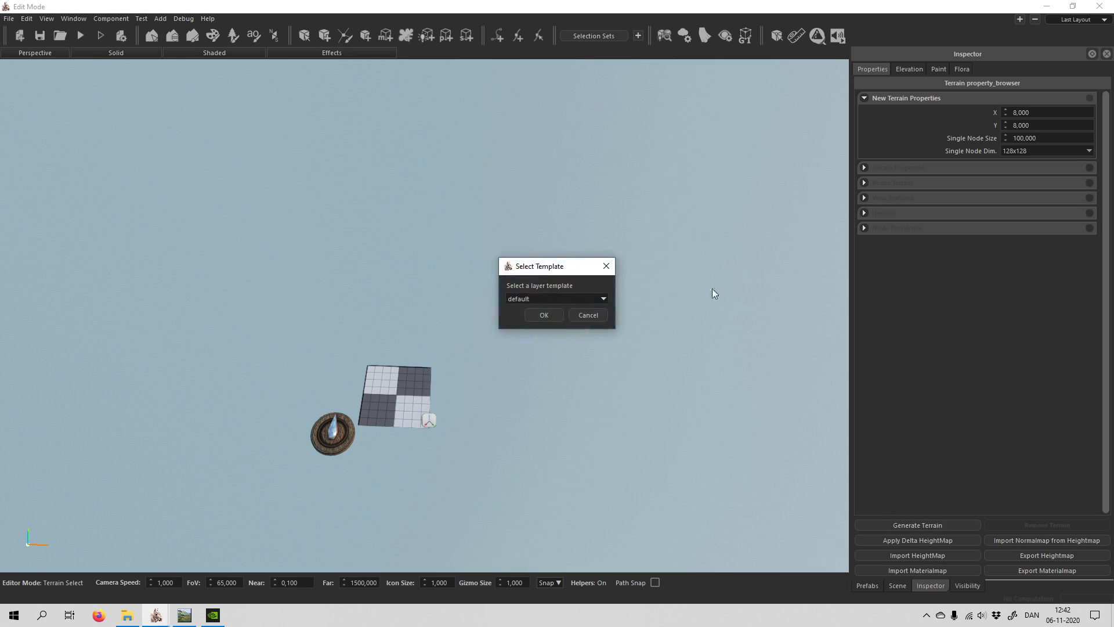
left_click(603, 298)
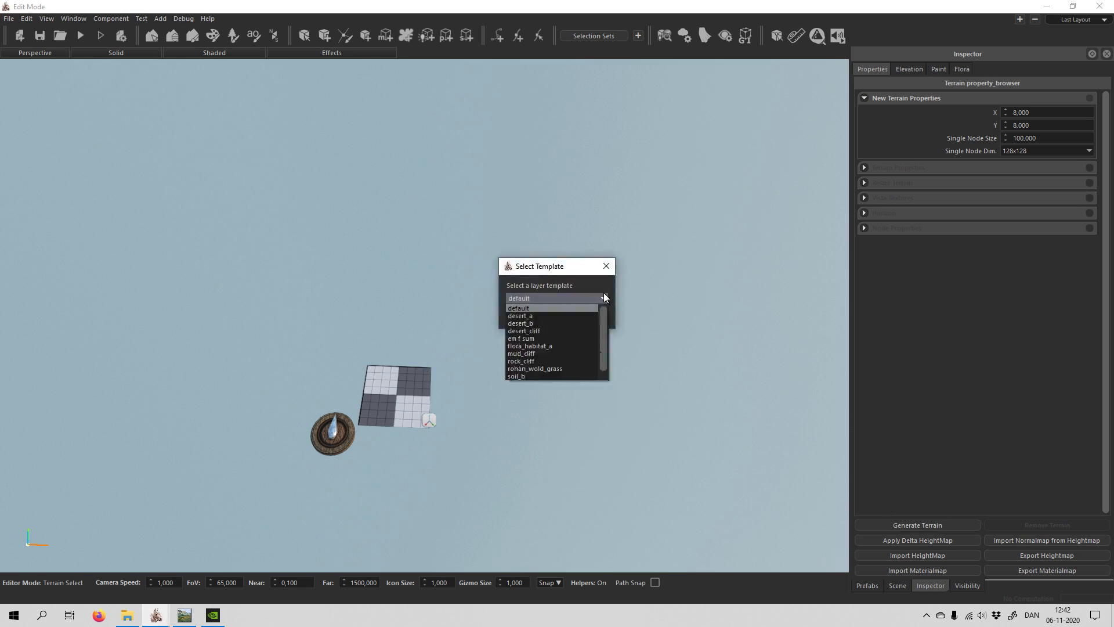
left_click(559, 339)
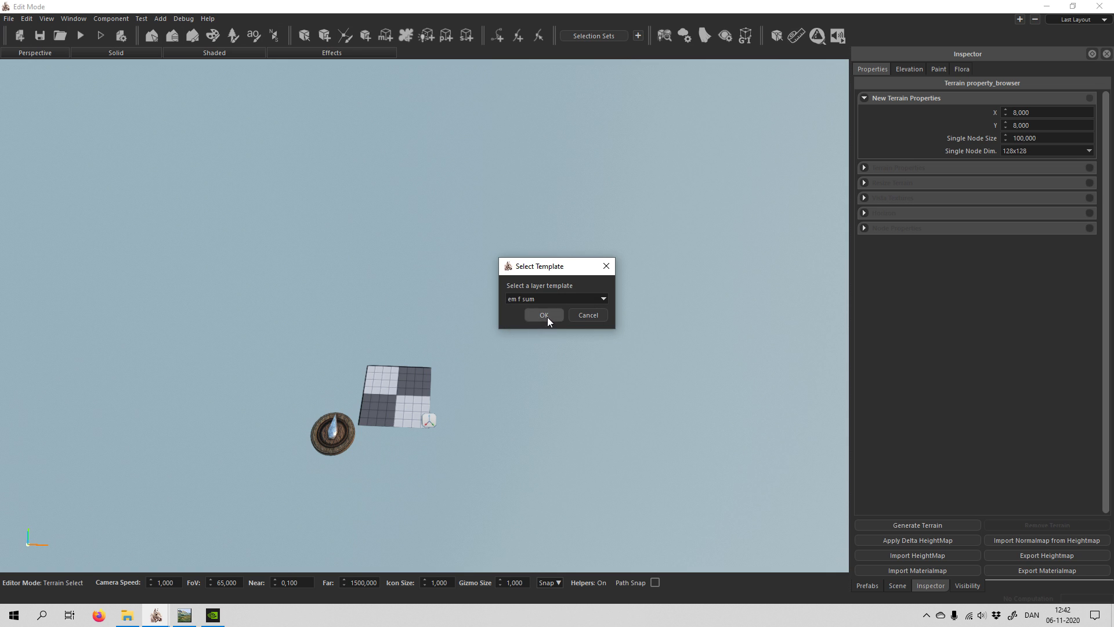
left_click(544, 315)
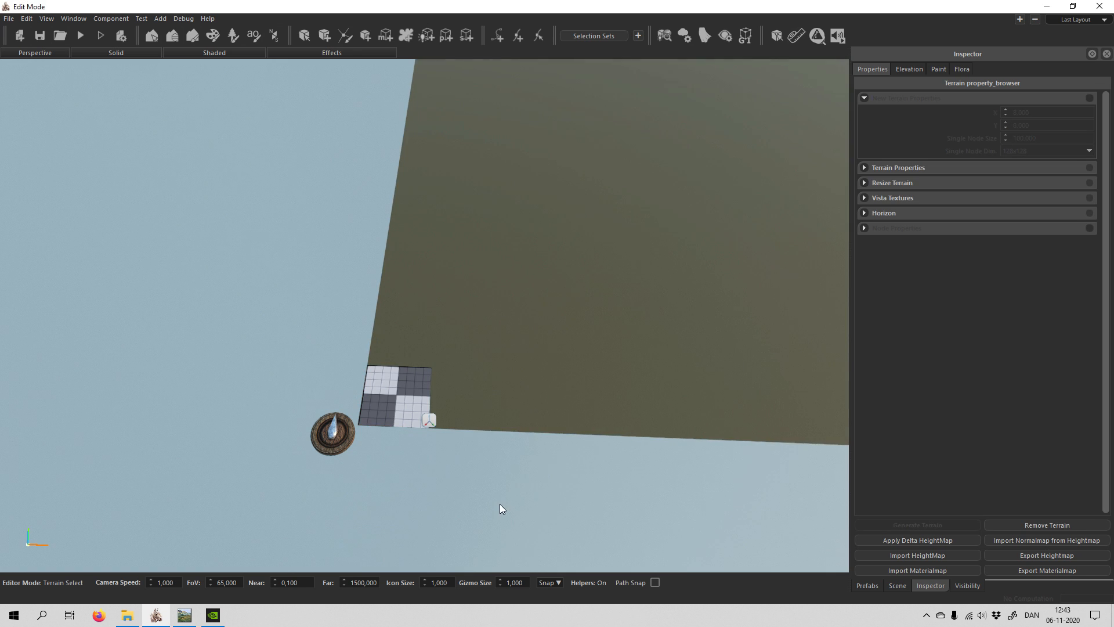
Delete the small checkered plane at the corner of the new terrain.
right_click_drag(500, 504, 398, 499)
key("s")
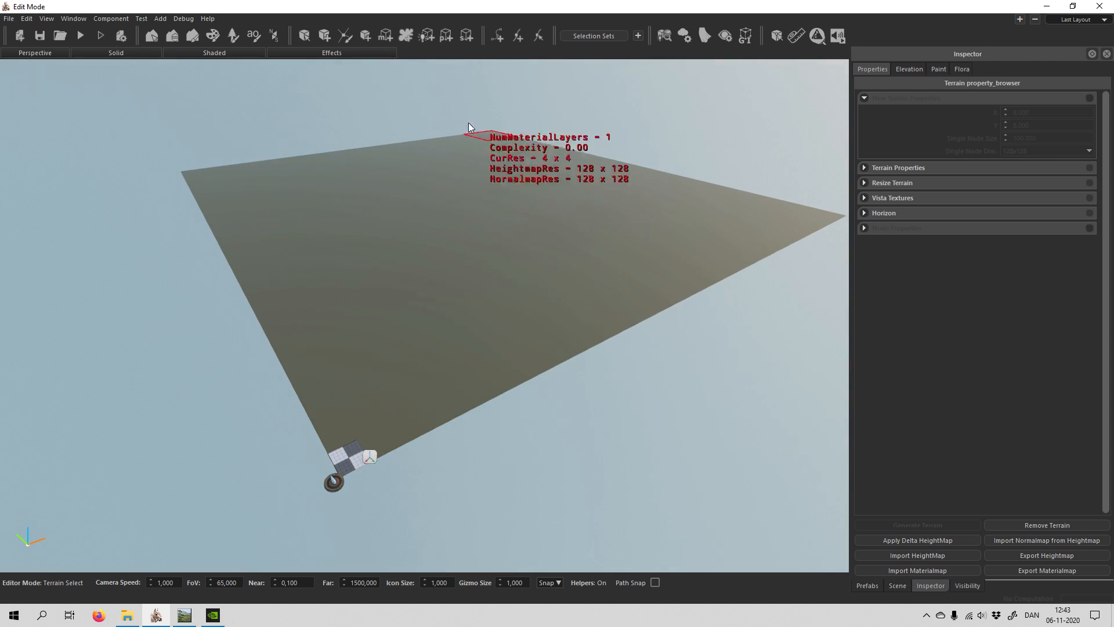
left_click(304, 34)
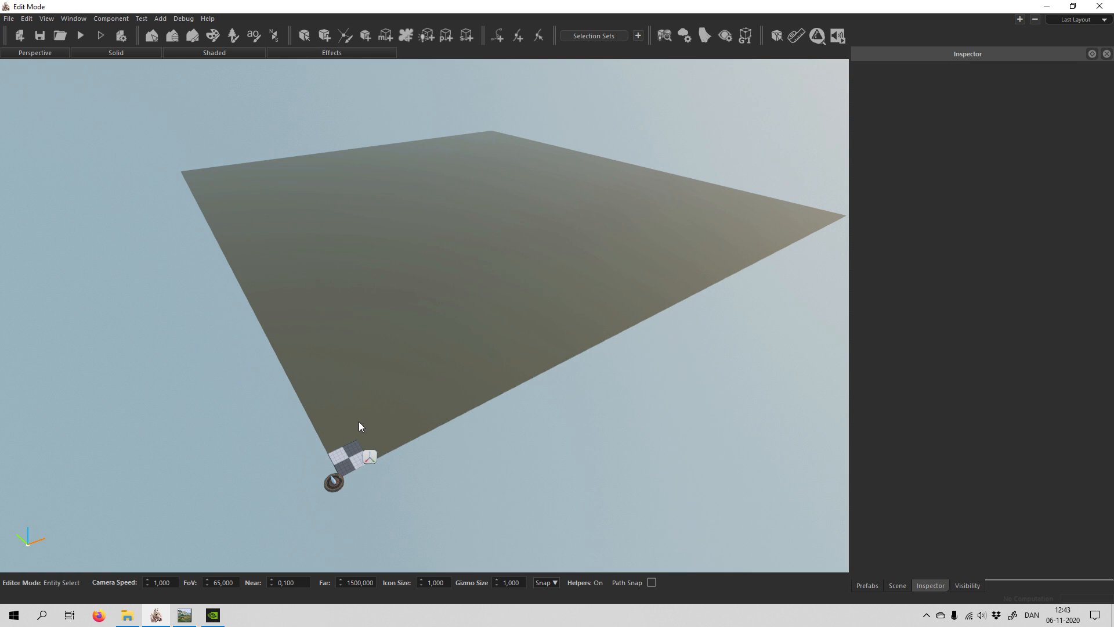
left_click(347, 456)
key("Delete")
right_click_drag(512, 437, 377, 283)
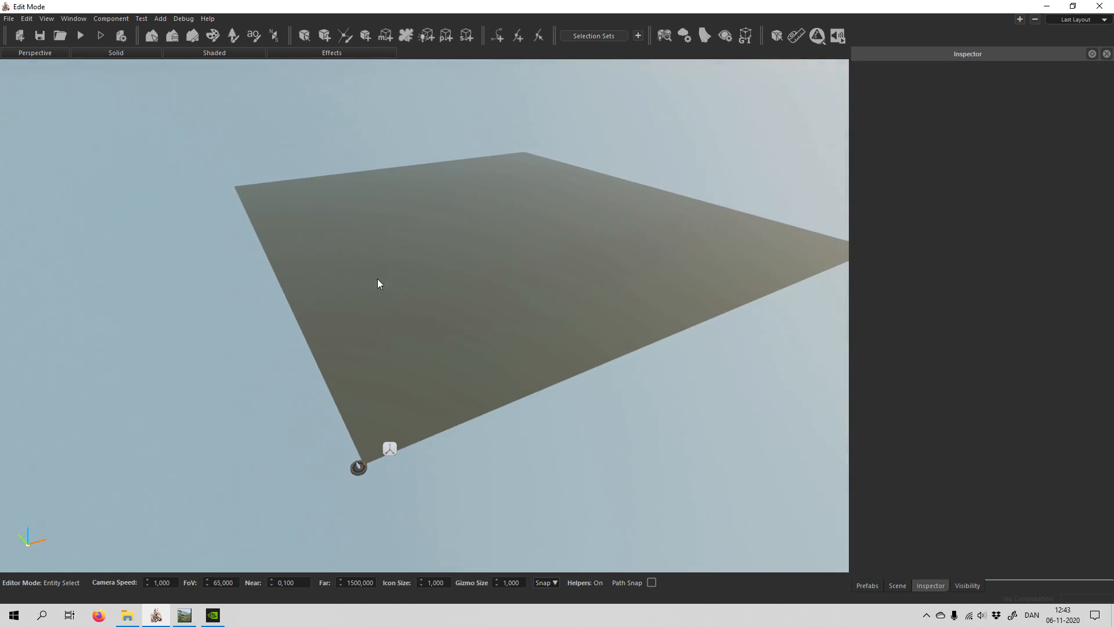
Import the rohan_forest Heightmap 4097 image onto all terrain nodes with a scale of 100 and an offset of 0.
left_click(154, 40)
left_click(405, 395)
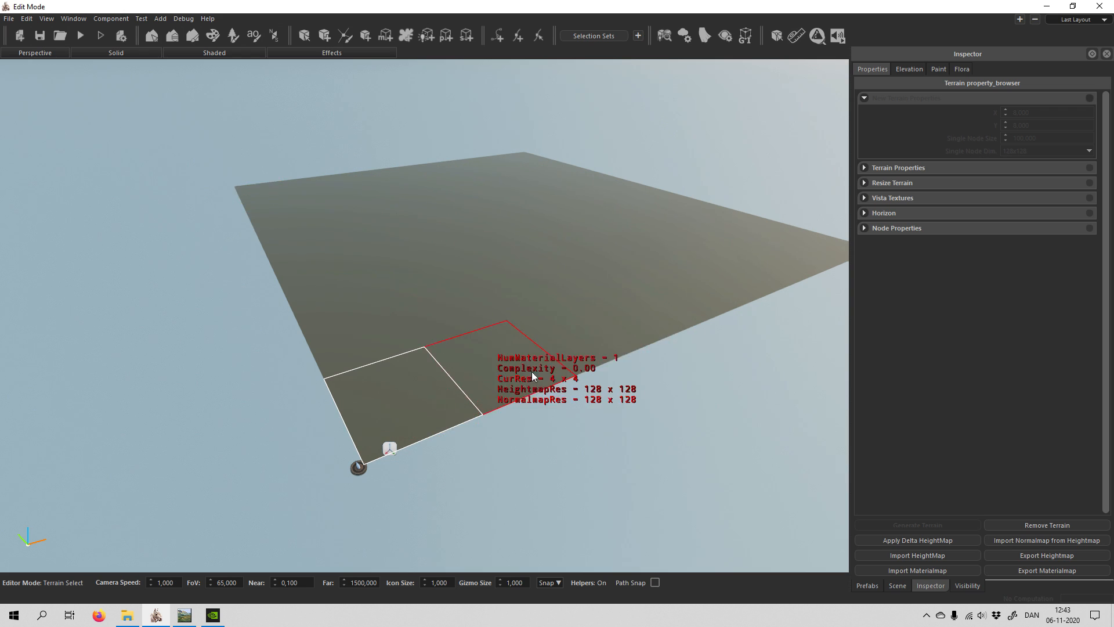
key("ctrl+a")
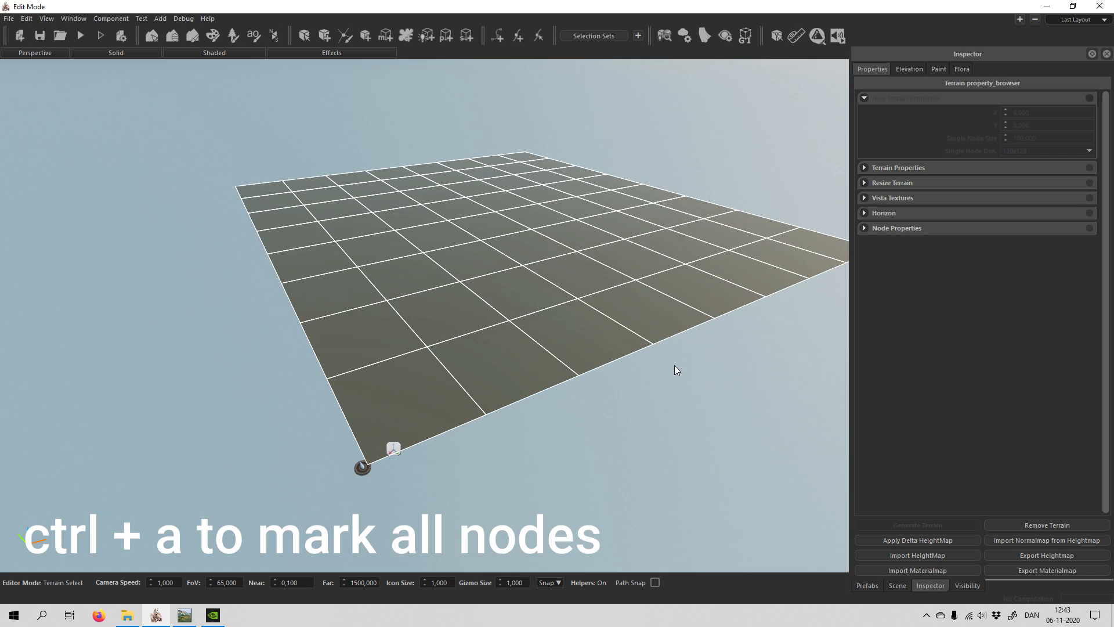
mouse_move(625, 397)
right_mouse_down()
mouse_move(625, 279)
mouse_move(714, 279)
mouse_move(743, 435)
mouse_move(603, 400)
mouse_move(622, 395)
right_mouse_up()
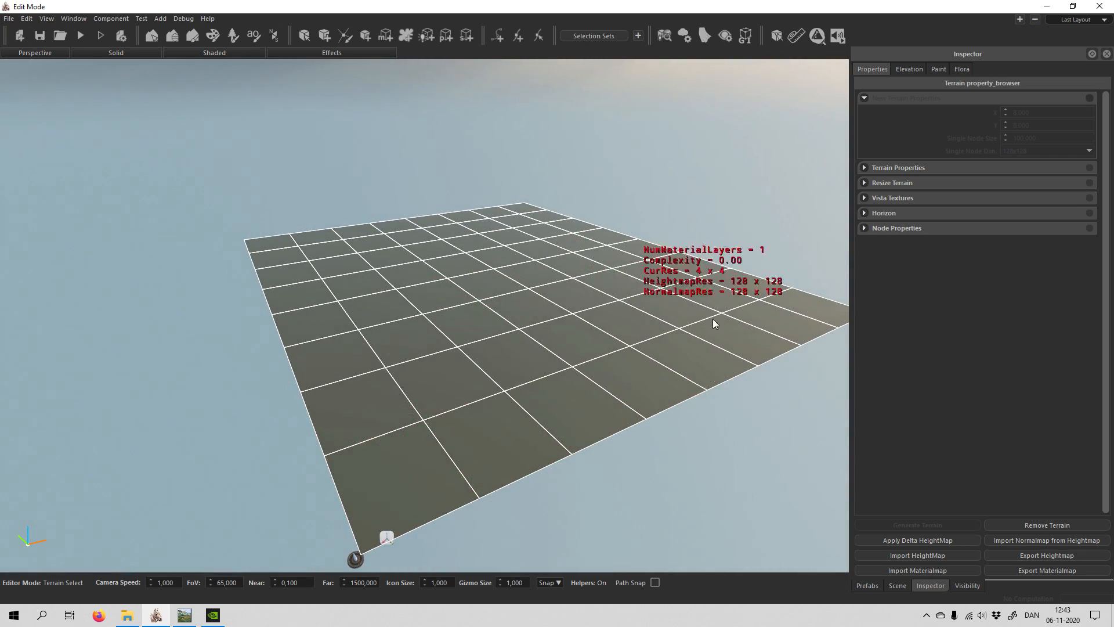
right_click_drag(712, 319, 695, 442)
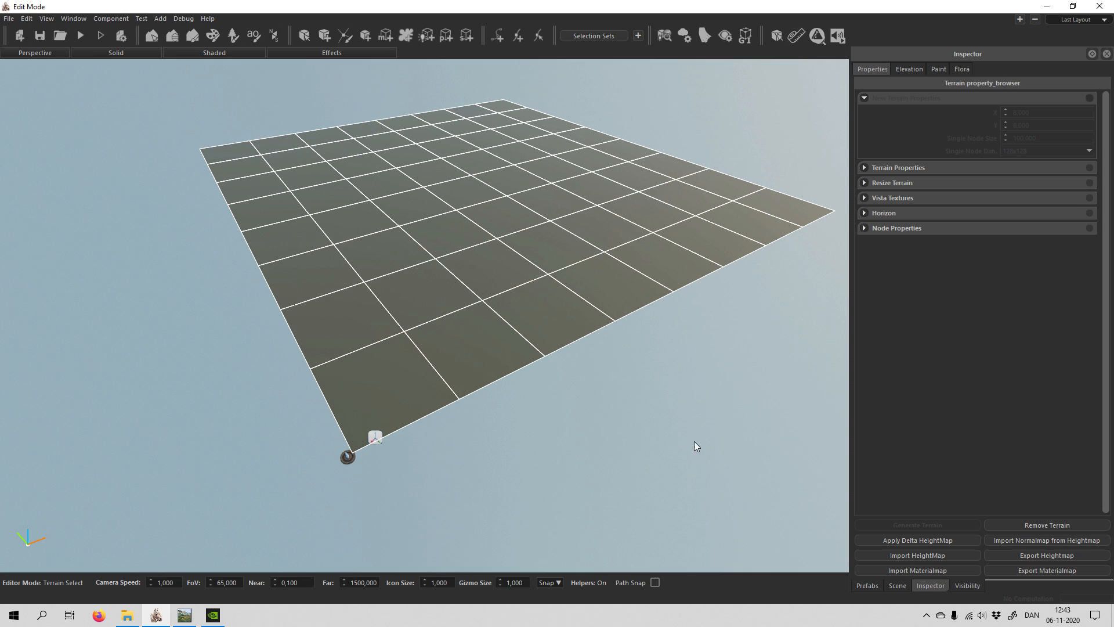
left_click(929, 556)
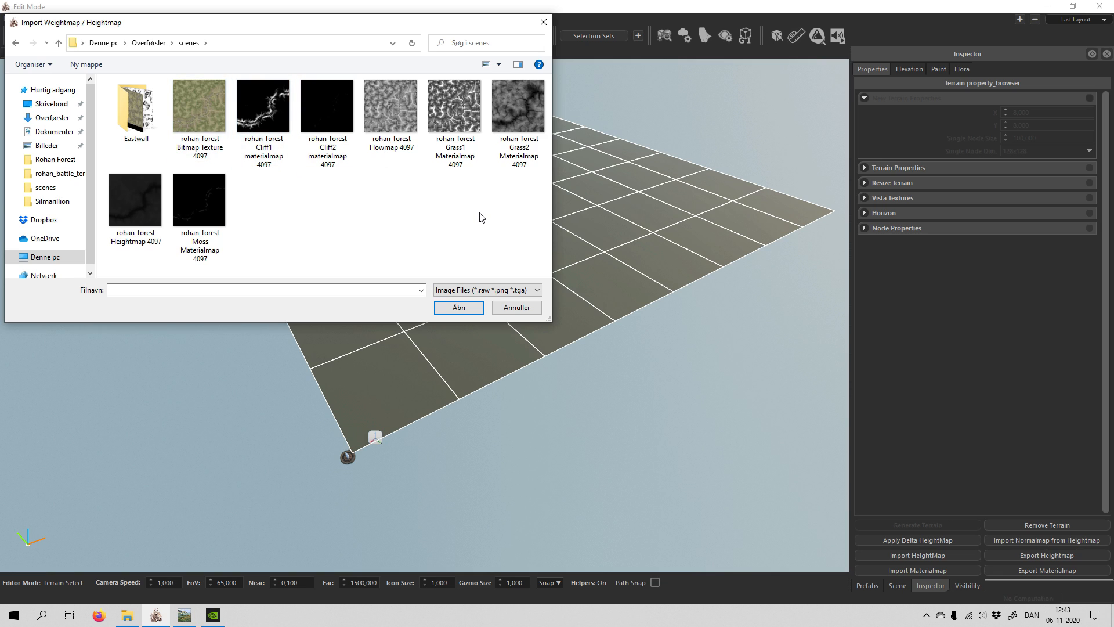
left_click(142, 198)
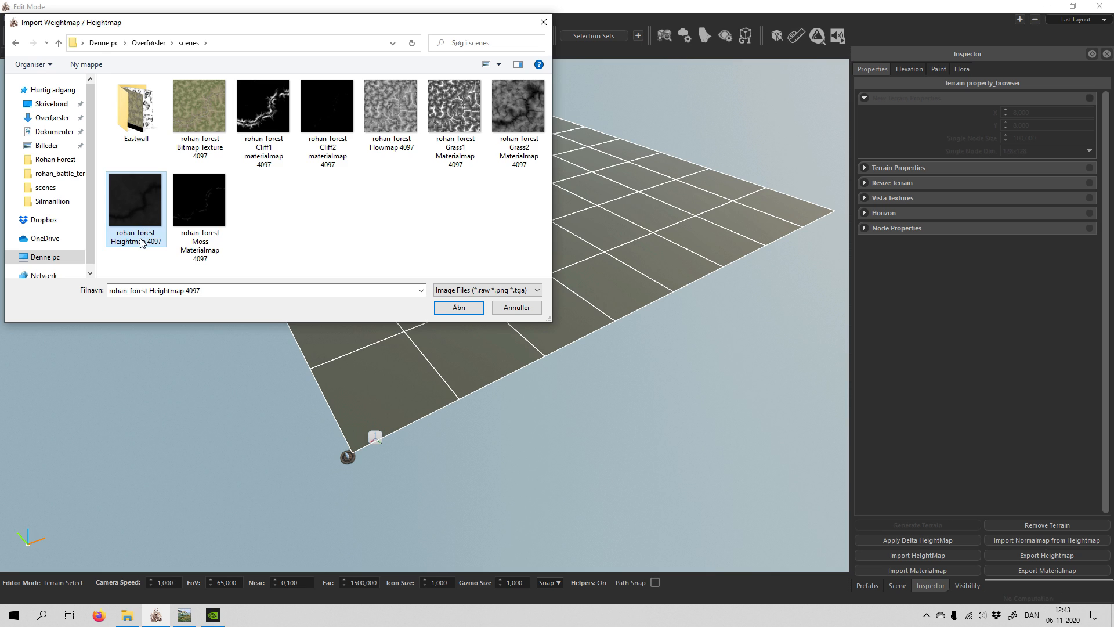
left_click(458, 308)
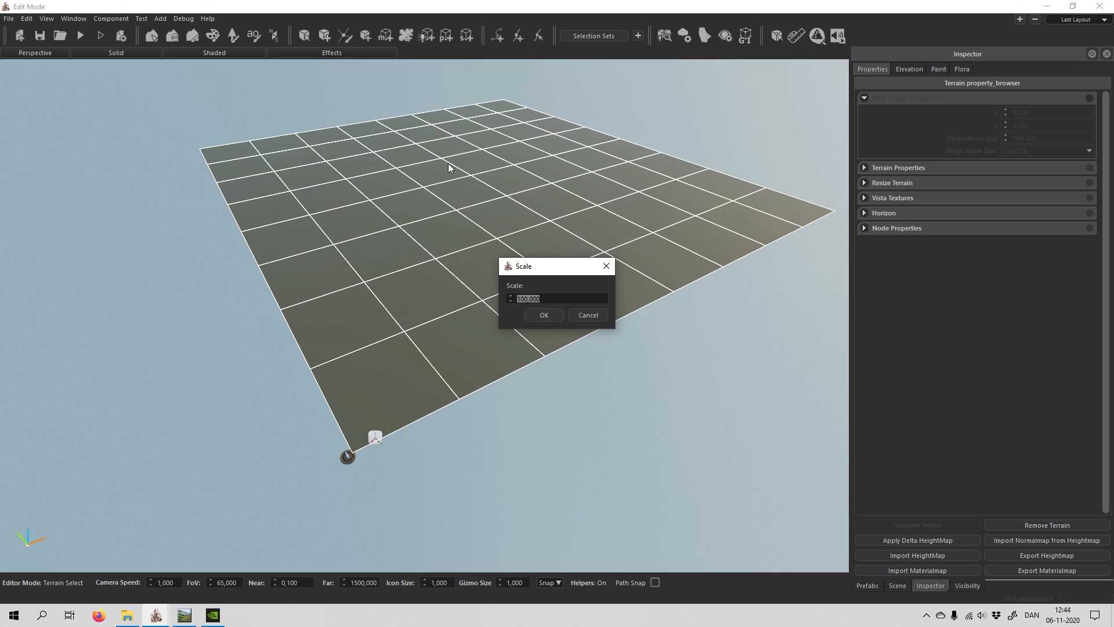
left_click(534, 316)
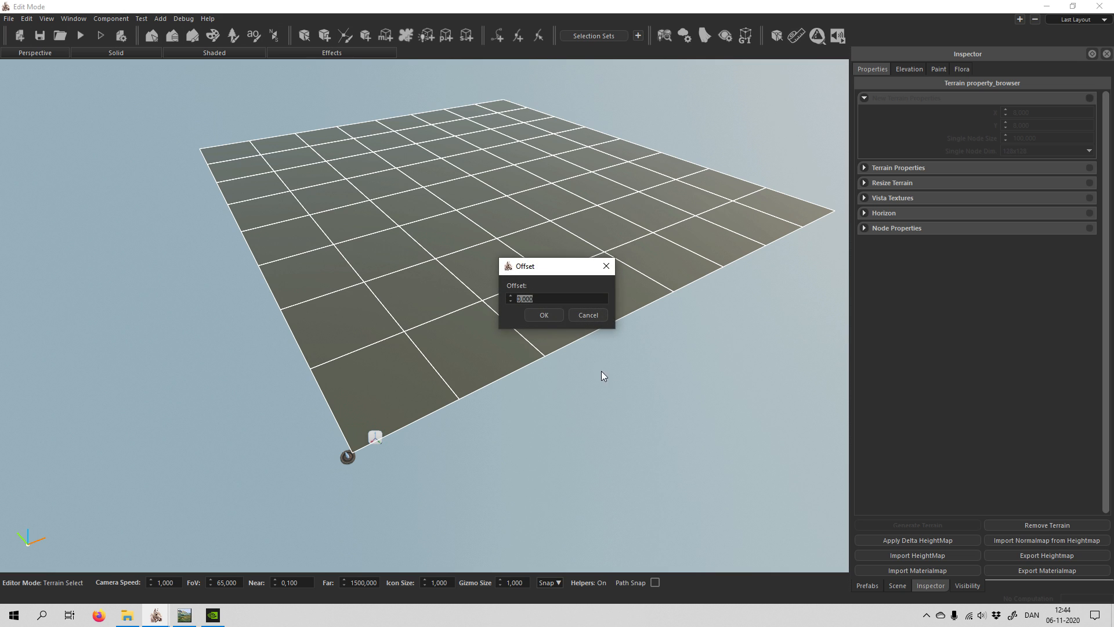
left_click(553, 318)
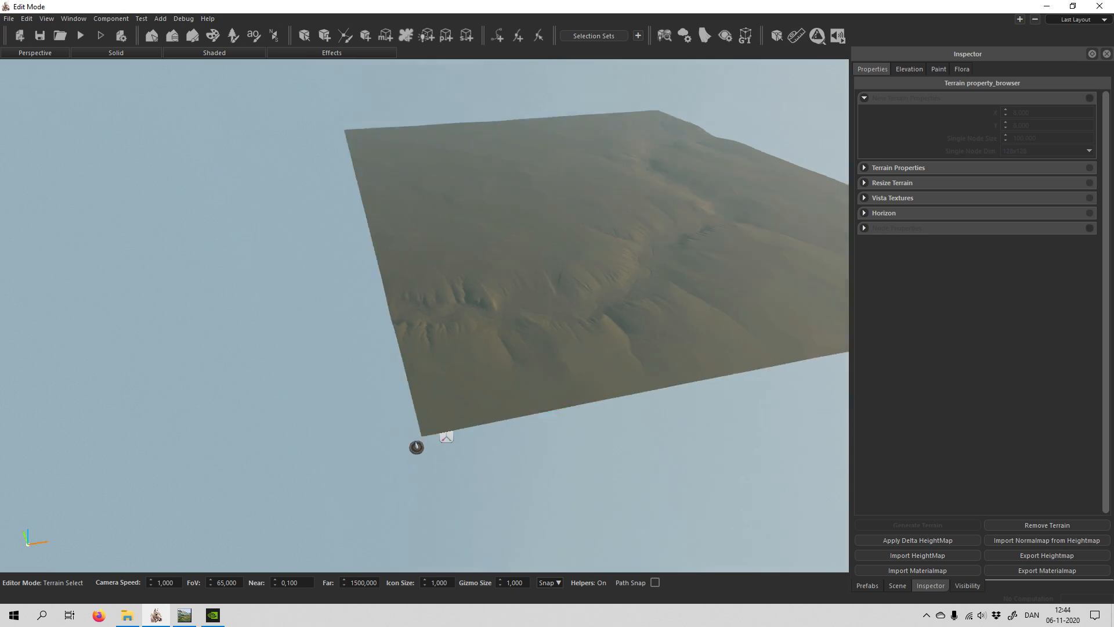
Fly over the terrain to examine its hills, valley and riverbed from close up and from a distance.
middle_click_drag(424, 315, 566, 382)
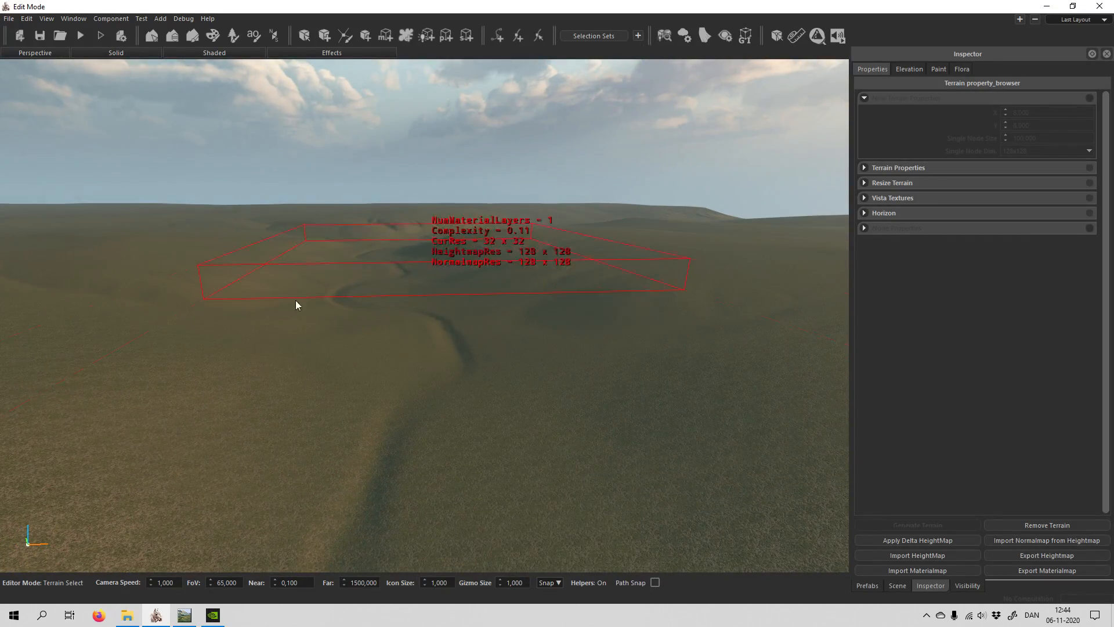
key("w")
middle_click_drag(517, 407, 795, 345)
key("w")
key("w")
key("w")
key("w")
key("w")
middle_click_drag(464, 406, 387, 432)
key("w")
key("w")
key("w")
key("s")
left_click(387, 432)
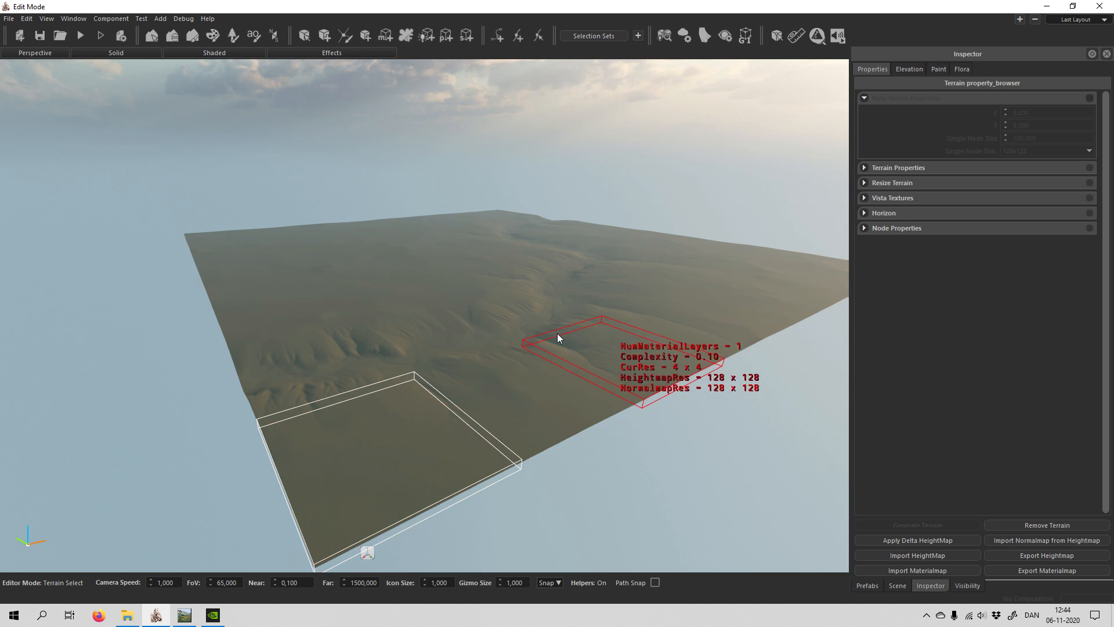
Add a terrain paint layer from the "default" layer template above the em f sum layer.
left_click(193, 35)
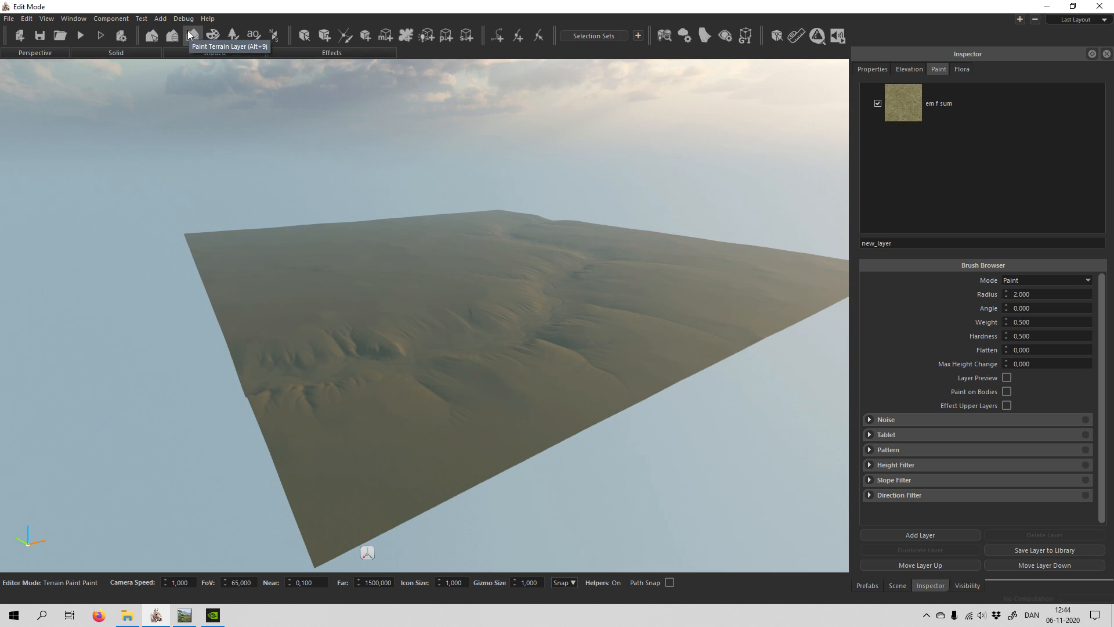
left_click(924, 534)
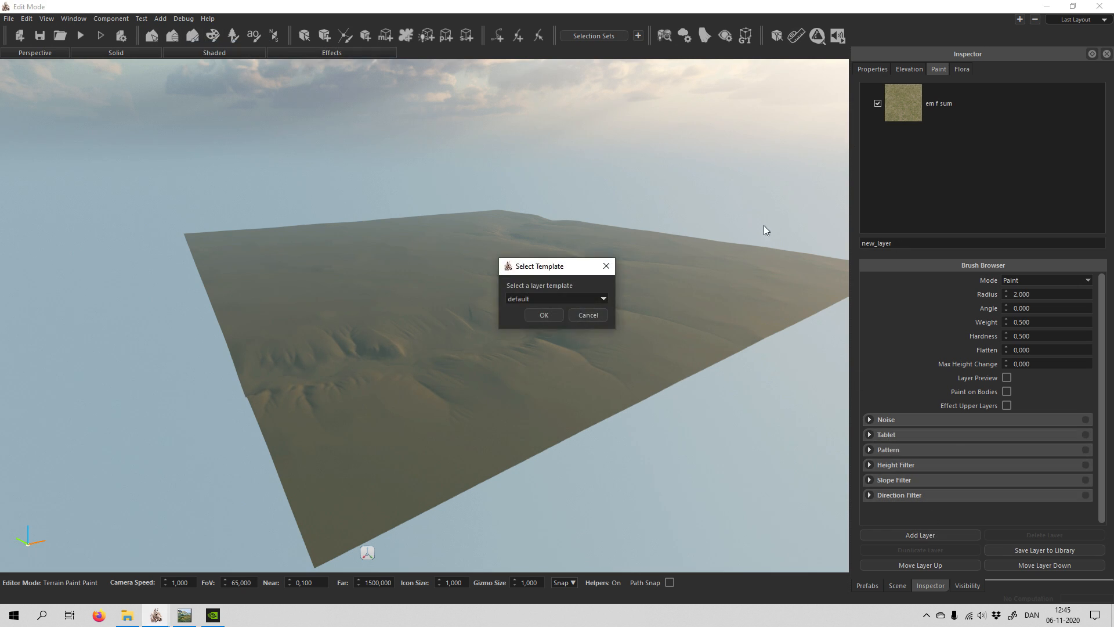
left_click(544, 315)
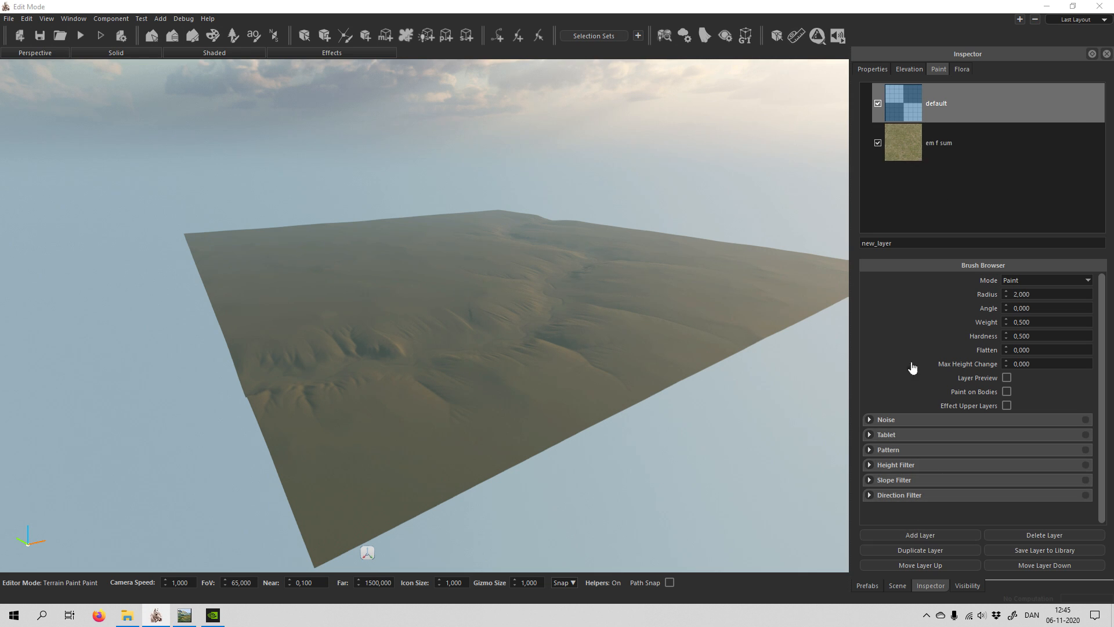
Find the rock_brown_a_d texture with the filter "rock" and assign it as the default layer's diffuse map.
double_click(945, 102)
left_click(215, 223)
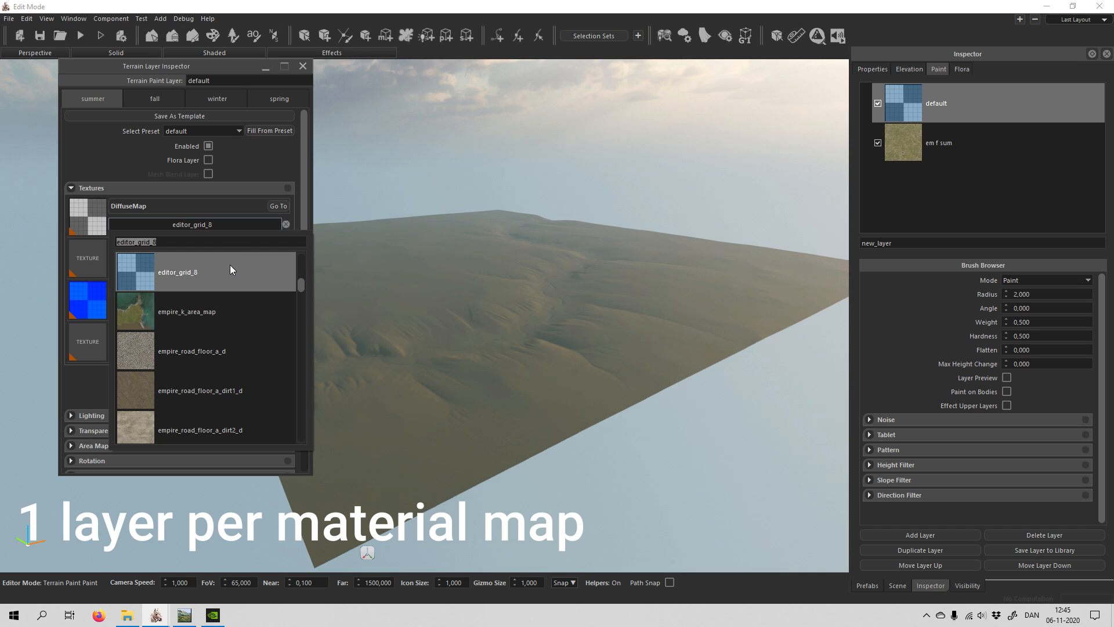
type("rock")
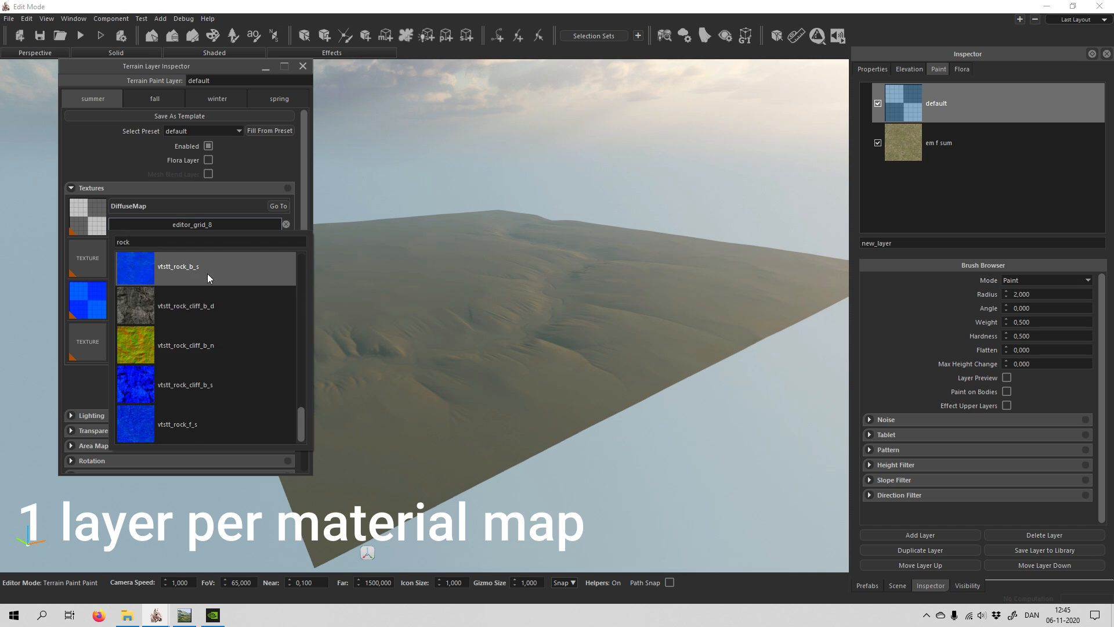
scroll(218, 343, "up", 10)
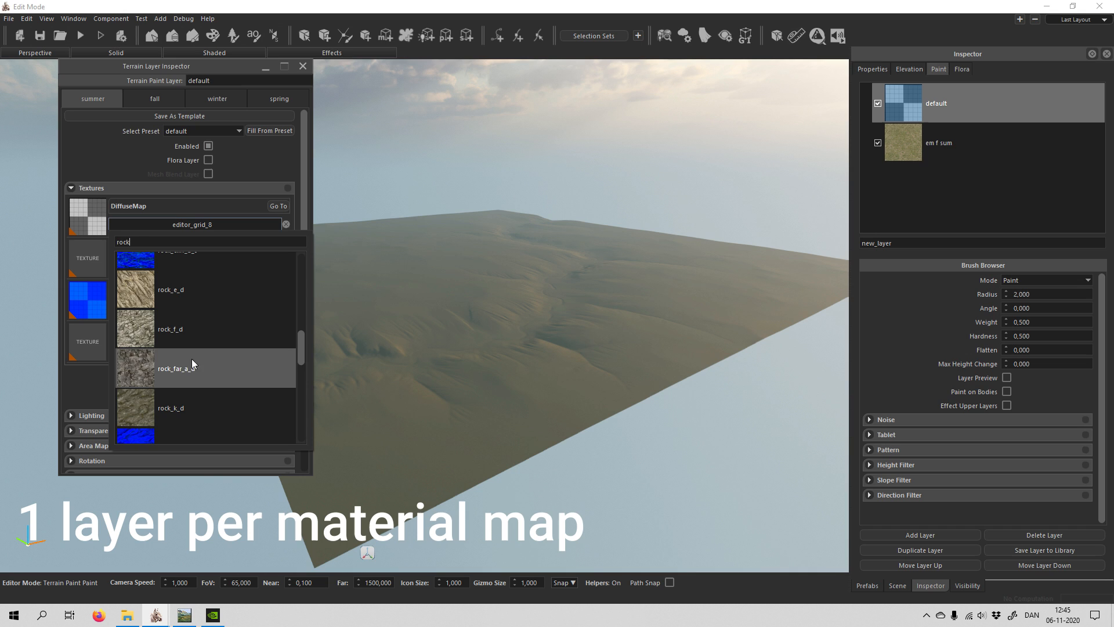
scroll(208, 344, "up", 2)
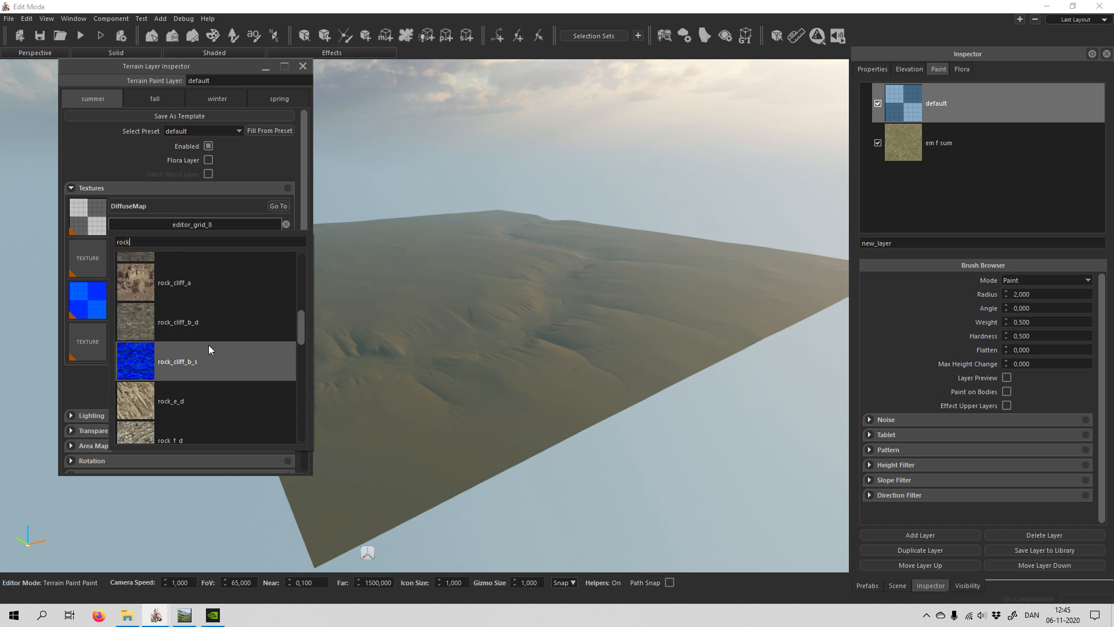
scroll(202, 319, "up", 2)
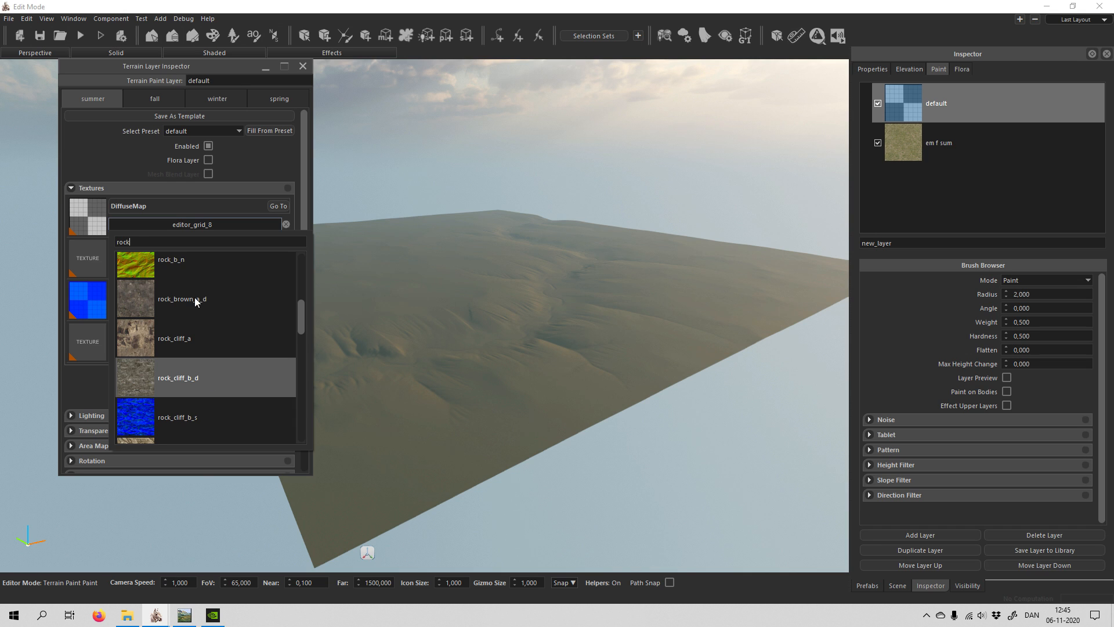
left_click(231, 299)
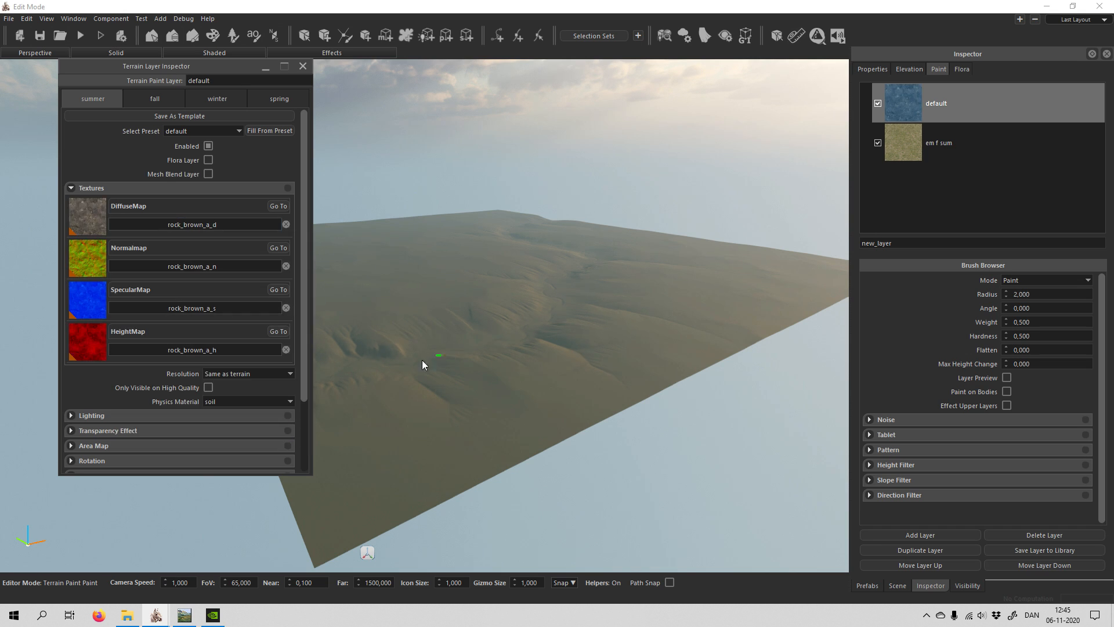
left_click(302, 67)
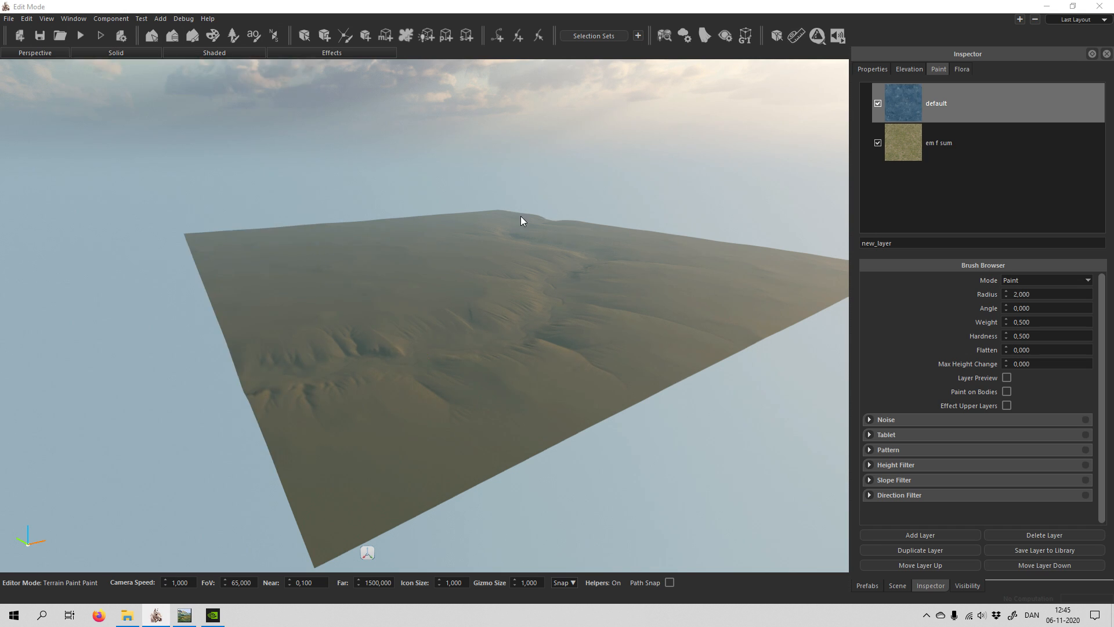
Import the rohan_forest Cliff1 materialmap 4097 image as the material map on all terrain nodes.
left_click(153, 37)
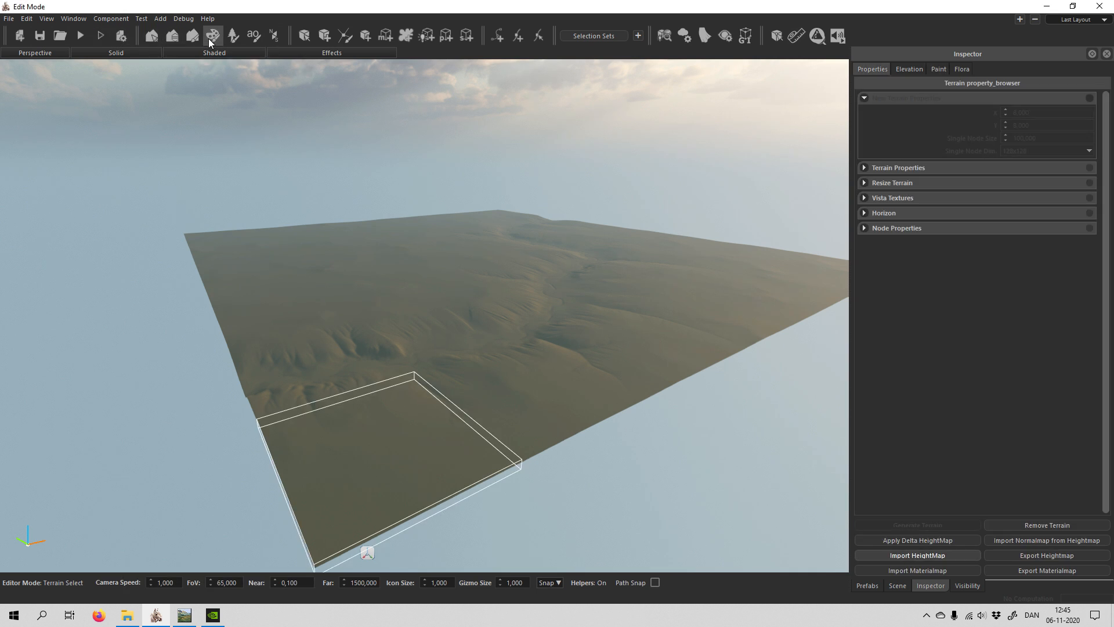
left_click(194, 37)
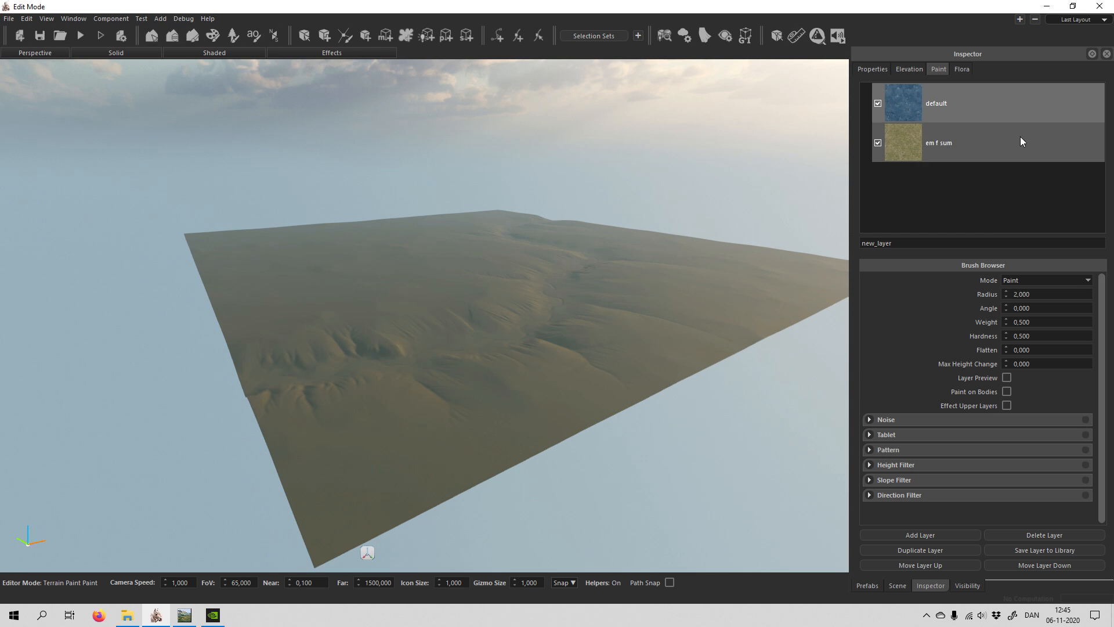
mouse_move(530, 244)
right_mouse_down()
mouse_move(531, 139)
mouse_move(531, 281)
mouse_move(540, 264)
right_mouse_up()
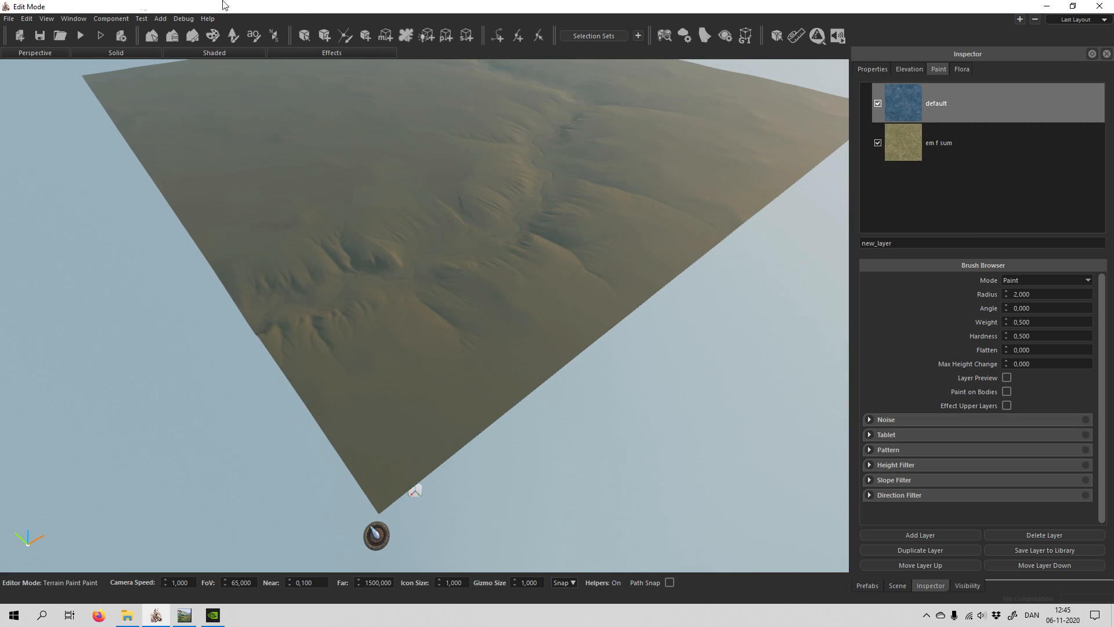
left_click(152, 36)
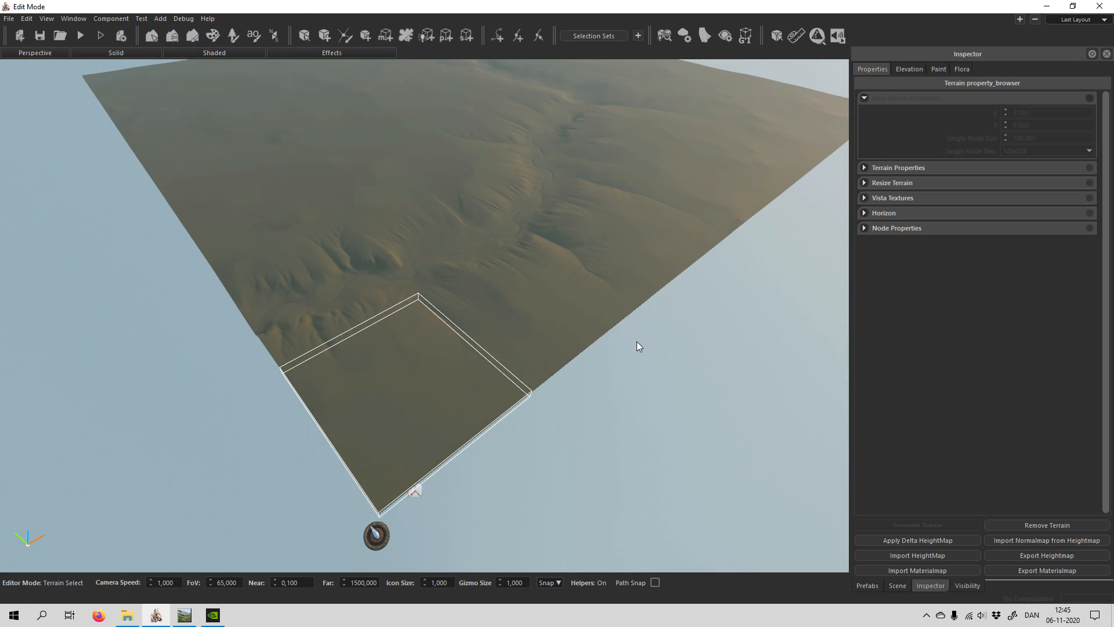
key("ctrl+a")
key("s")
right_click_drag(589, 384, 610, 353)
left_click(942, 571)
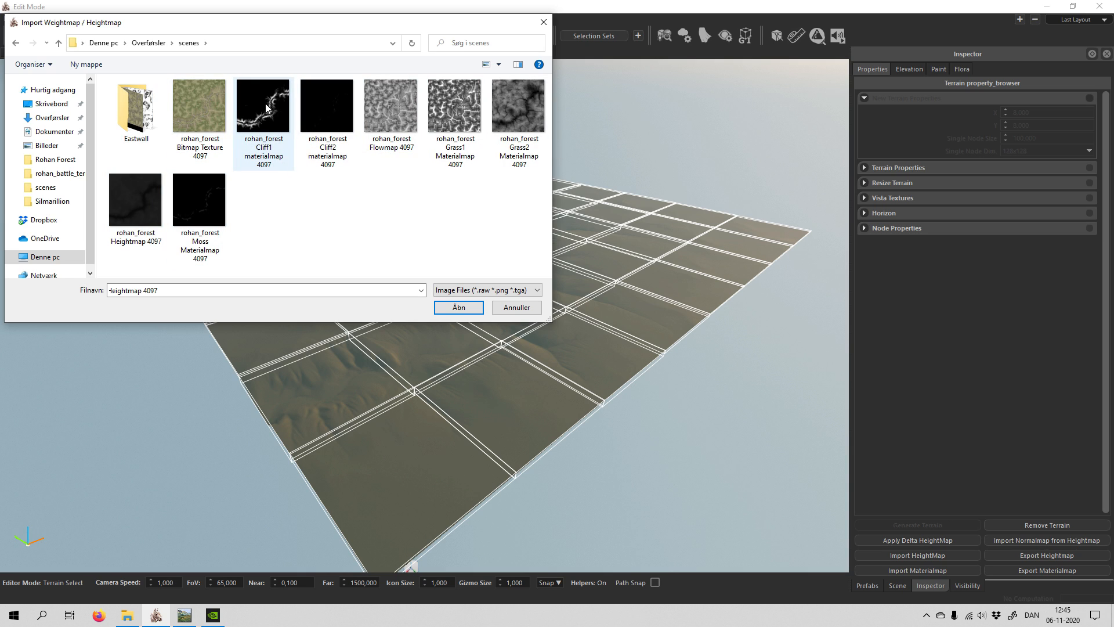
left_click(259, 163)
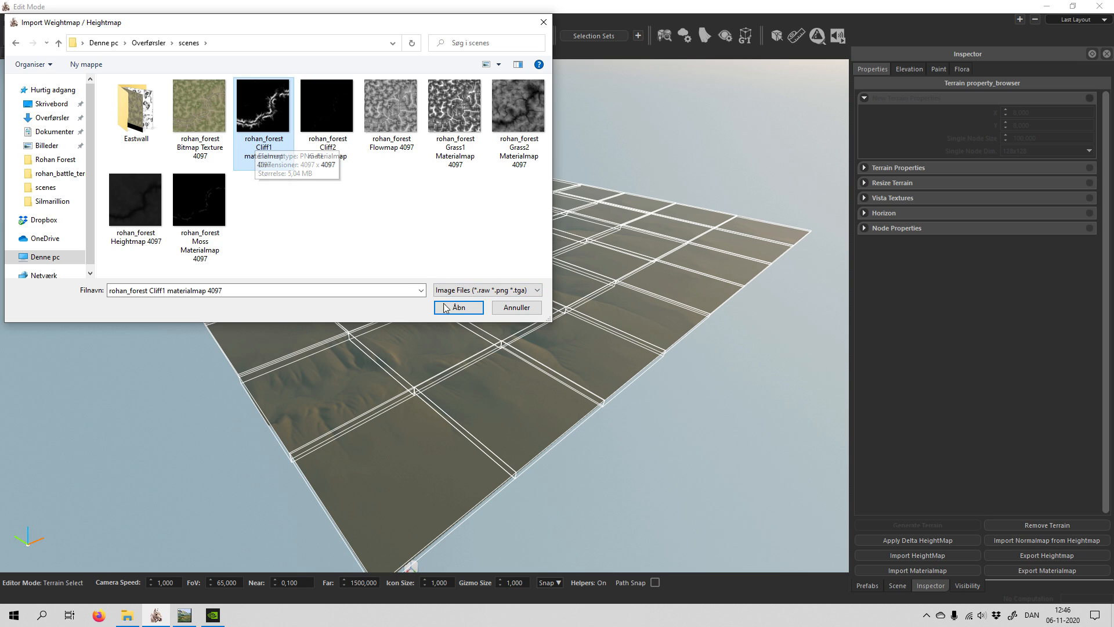
left_click(465, 311)
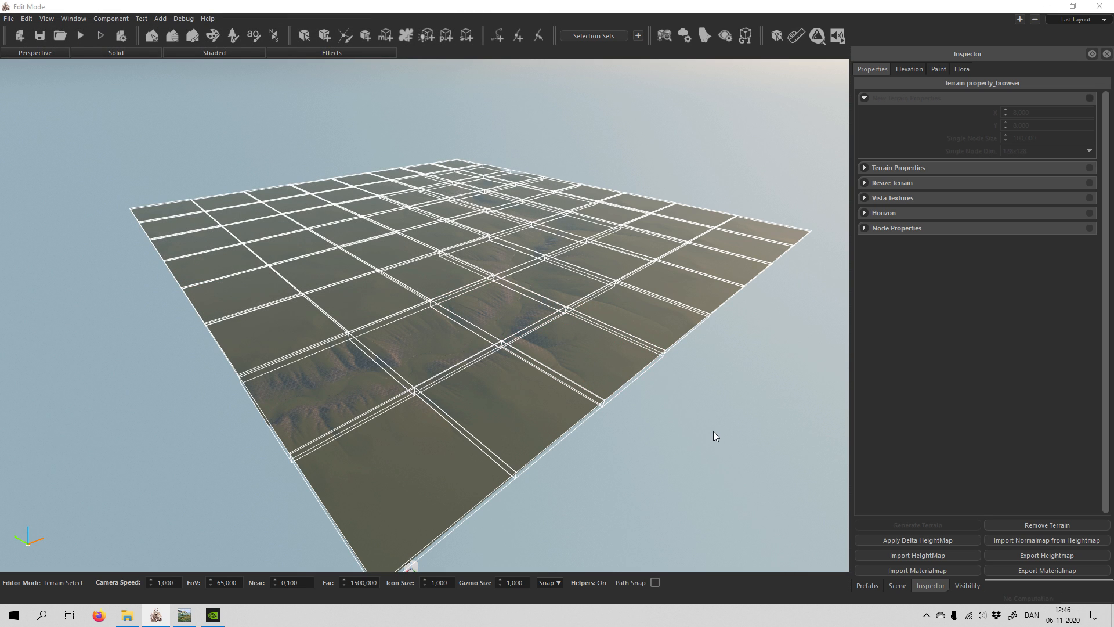
Fly down to the riverbed slopes to examine the rock material up close.
key("w")
right_click_drag(709, 433, 598, 432)
key("w")
key("w")
key("w")
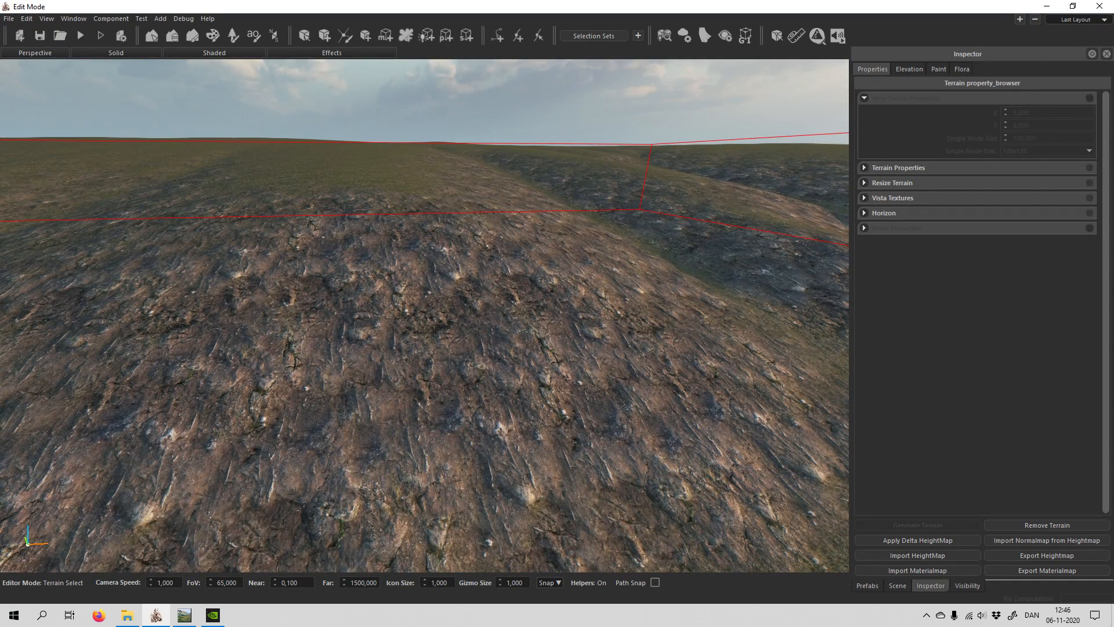
key("f")
Add four more terrain paint layers from the "default" layer template.
left_click(193, 36)
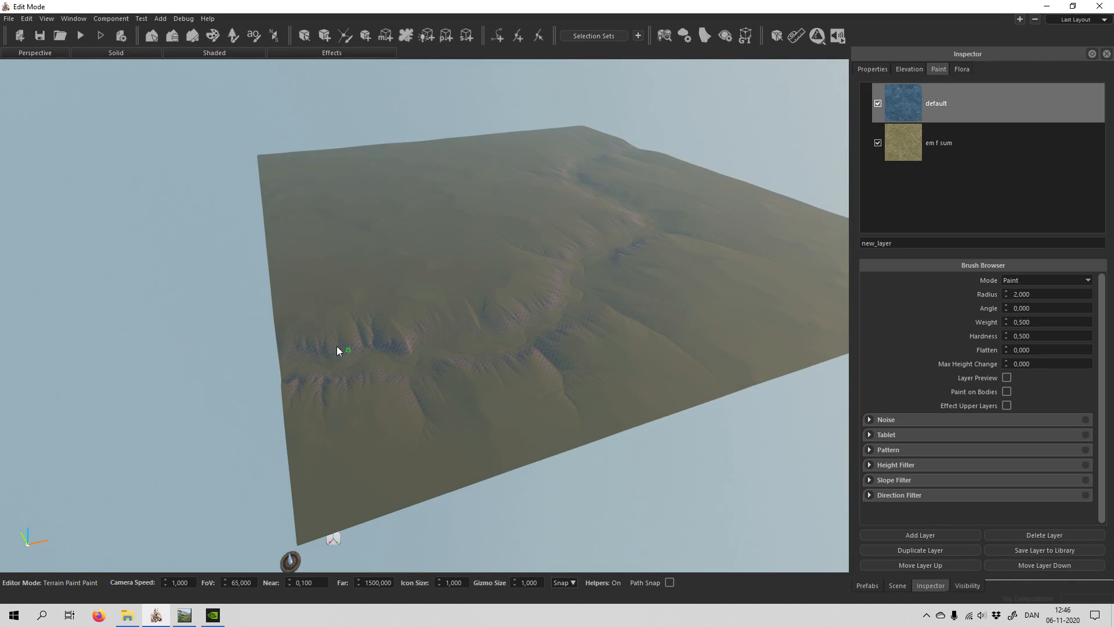
left_click(940, 535)
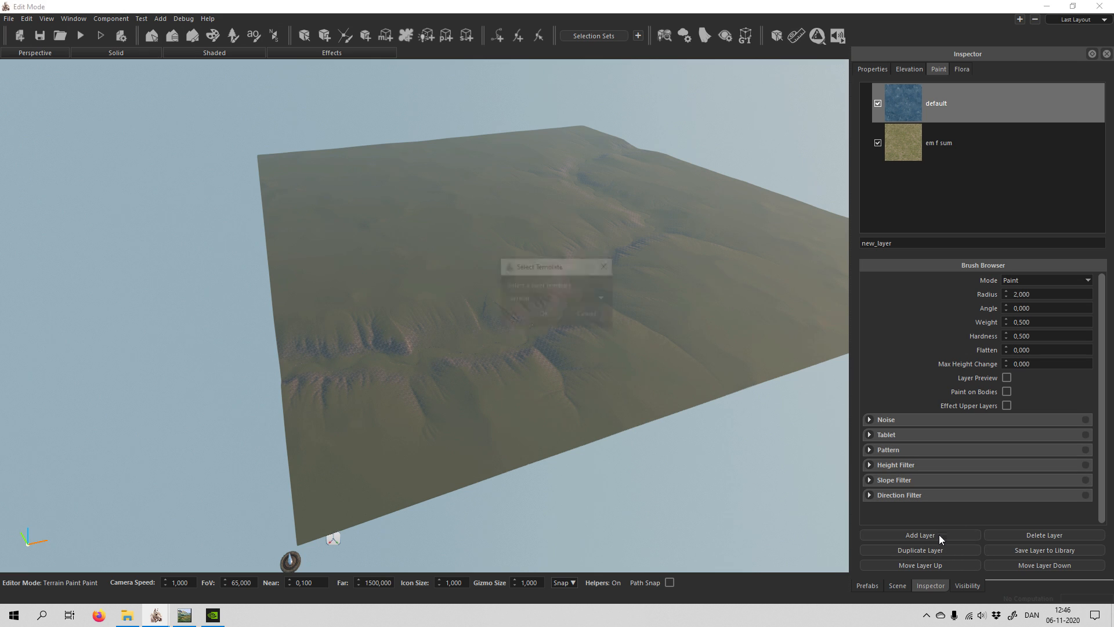
left_click(545, 315)
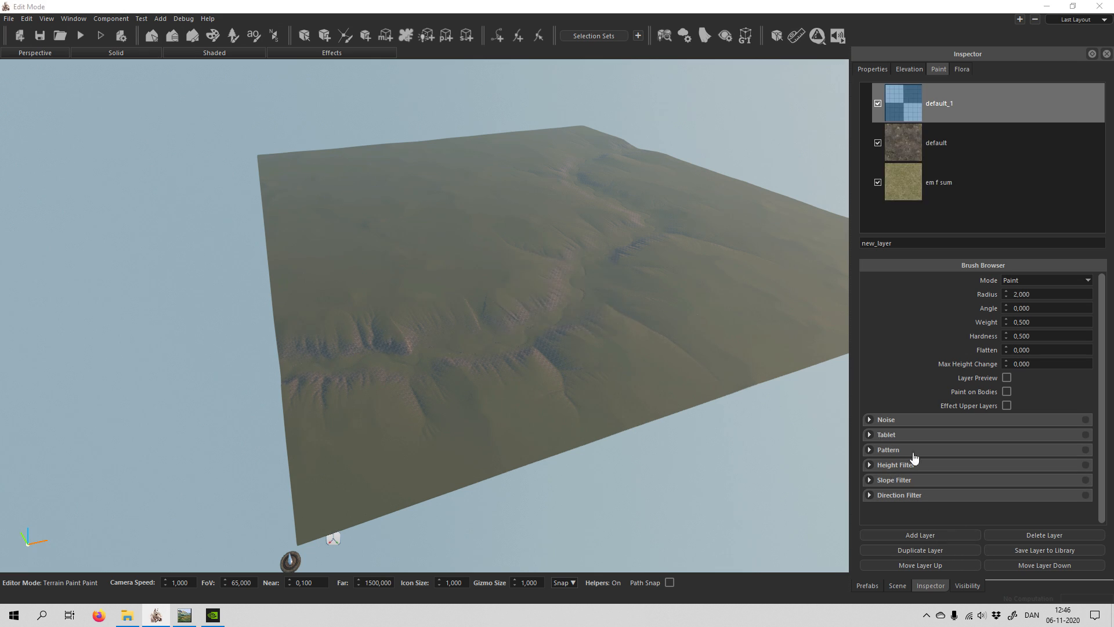
left_click(940, 533)
left_click(534, 315)
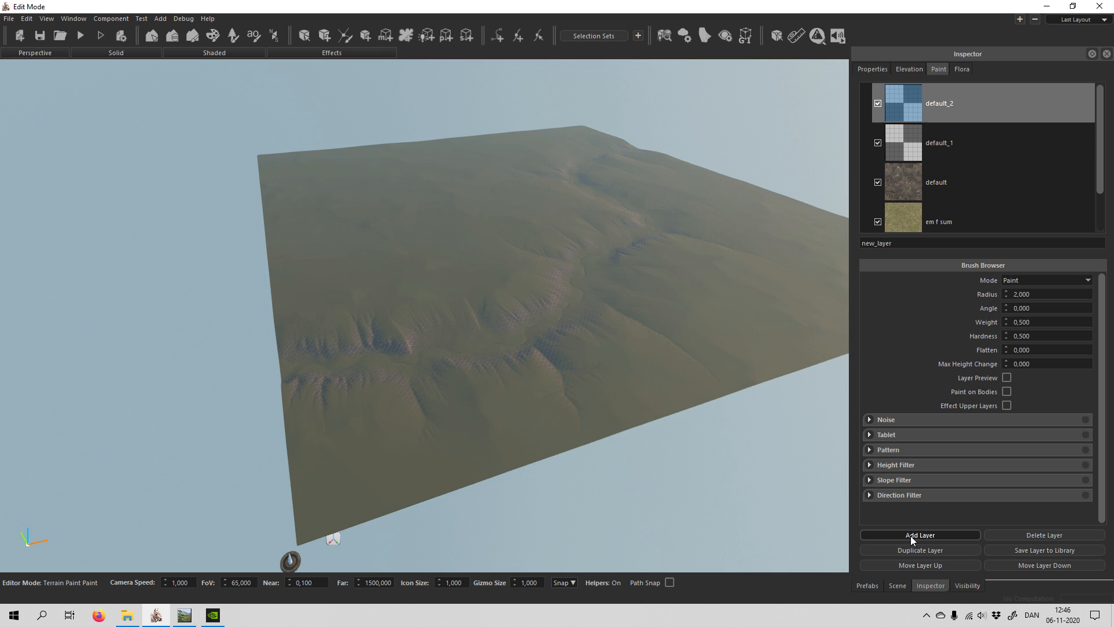
left_click(911, 536)
left_click(529, 317)
left_click(914, 534)
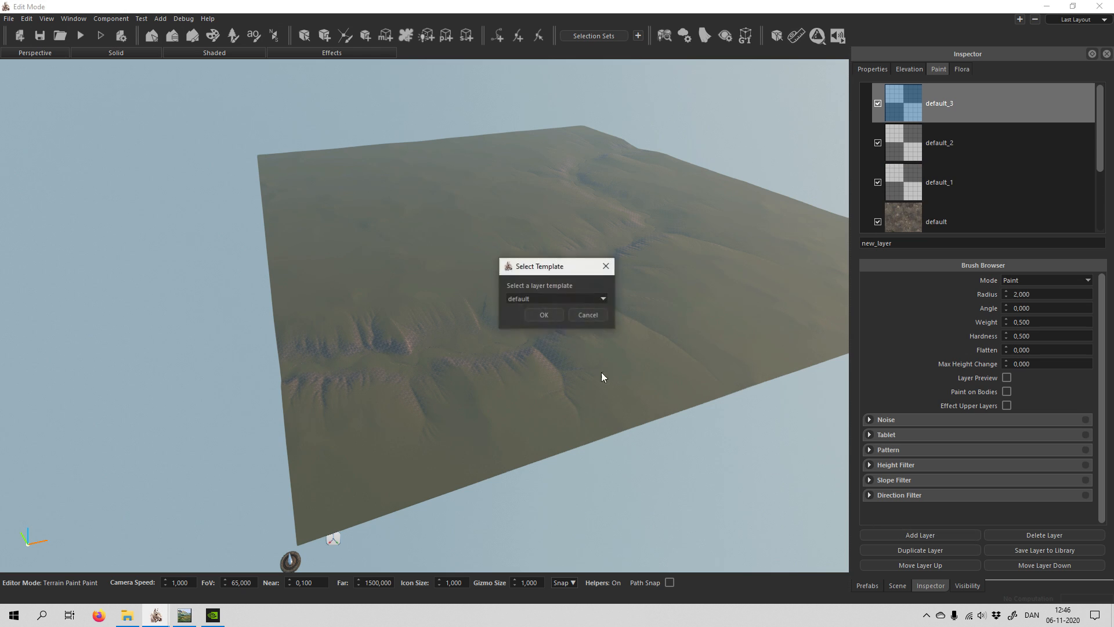
left_click(542, 317)
Find the ground_grass_c_d texture with the filter "ground_grass" and assign it as the default_1 layer's diffuse map.
scroll(991, 141, "down", 3)
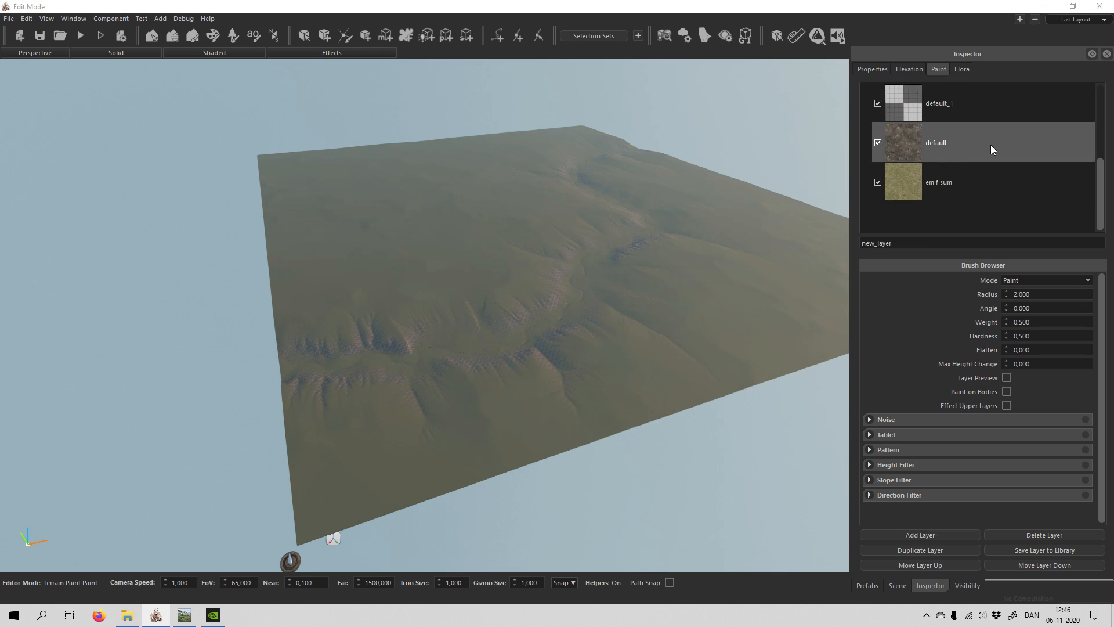
left_click(967, 98)
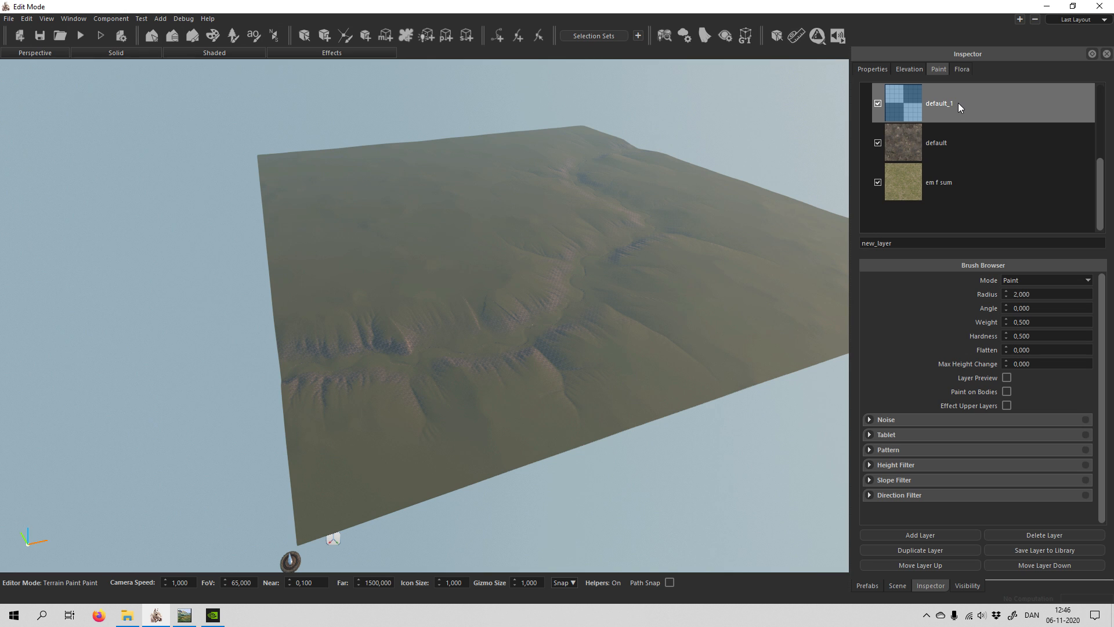
double_click(959, 103)
left_click(215, 224)
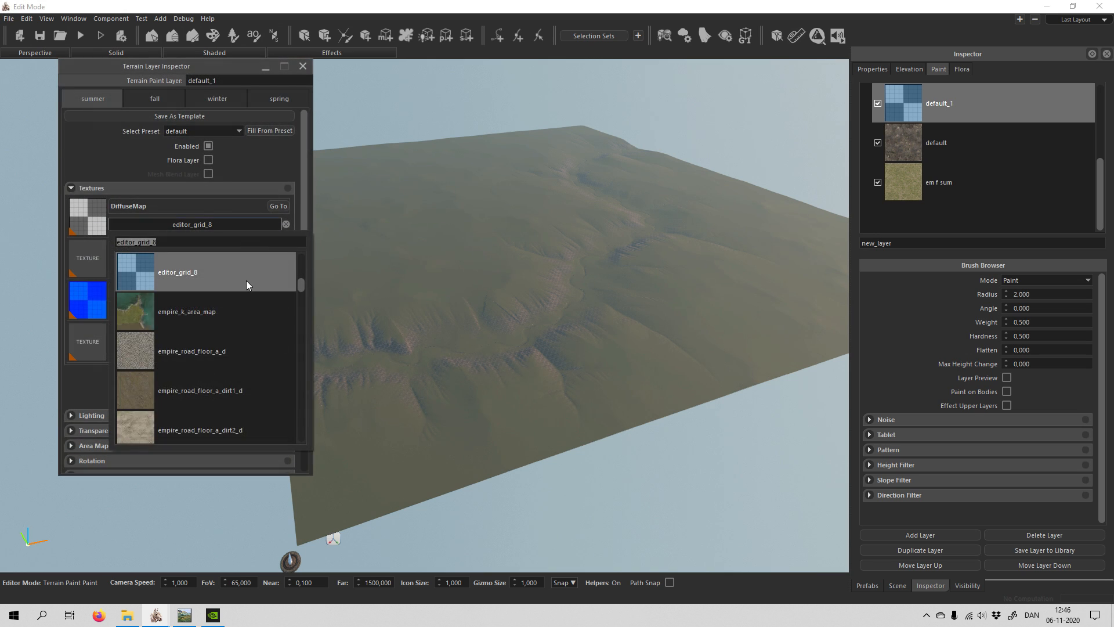
type("ground_grass")
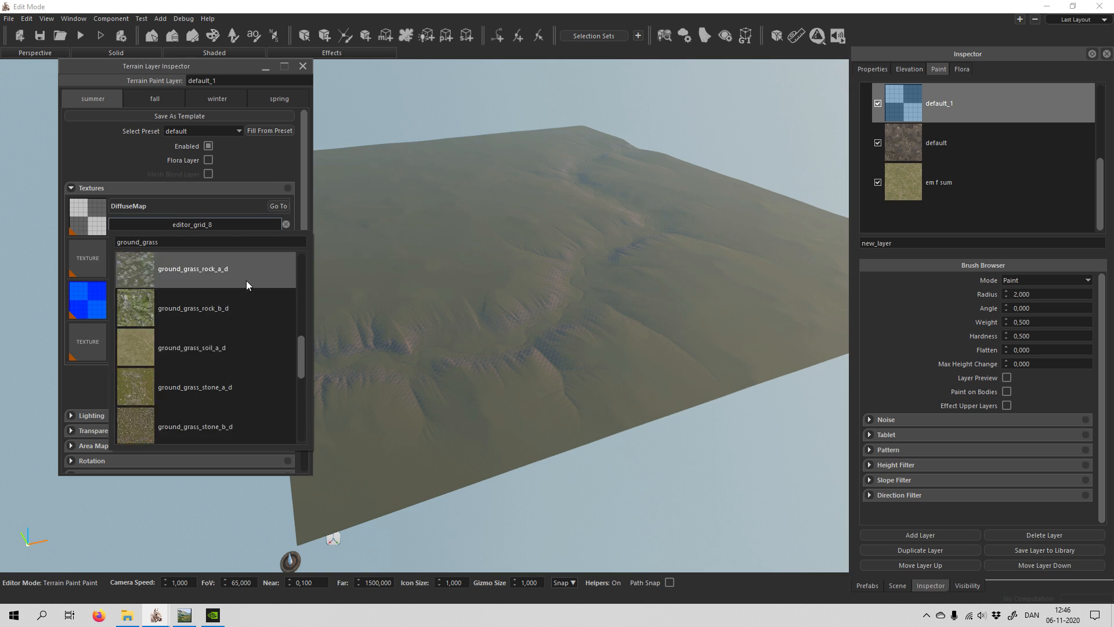
scroll(246, 285, "up", 1)
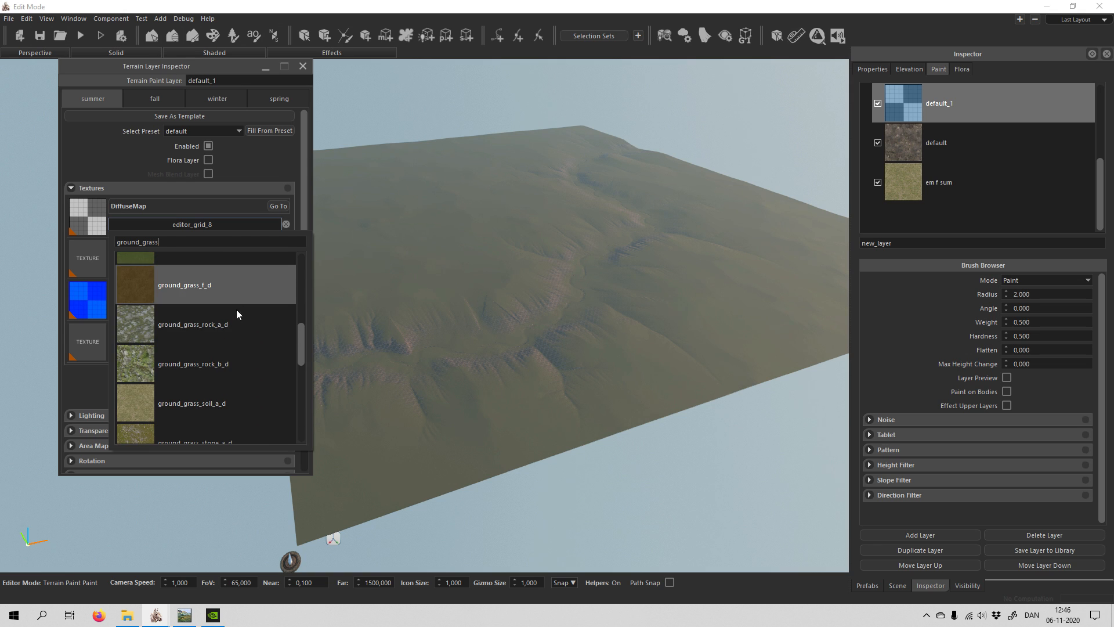
left_click(239, 318)
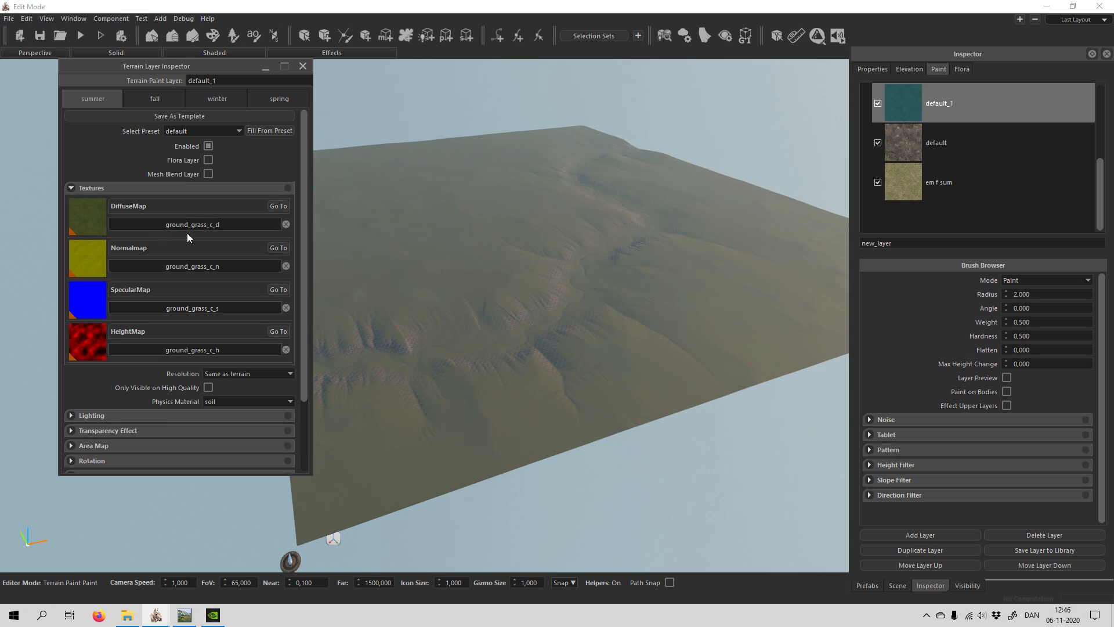
left_click(303, 67)
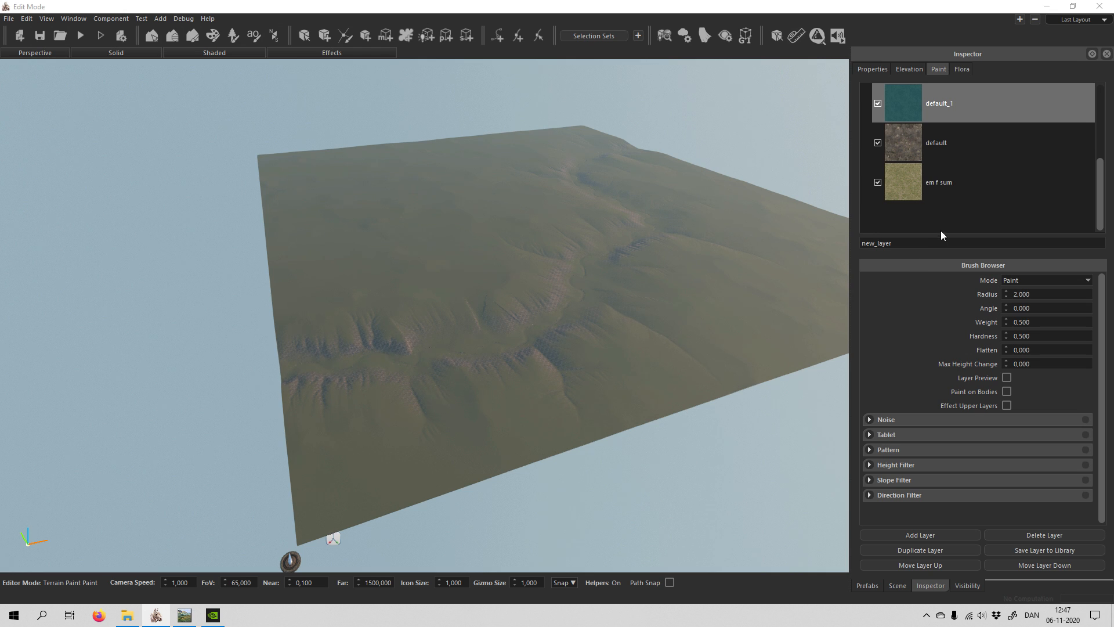
Import the rohan_forest Grass1 Materialmap 4097 image as the material map on all terrain nodes.
scroll(943, 228, "up", 3)
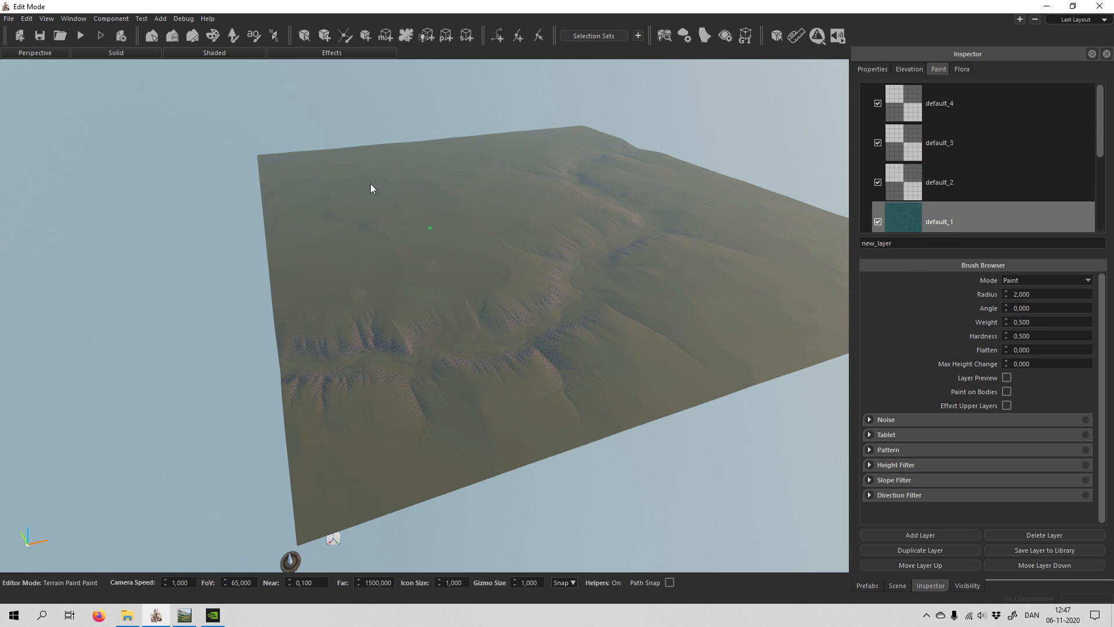
left_click(152, 36)
left_click(355, 423)
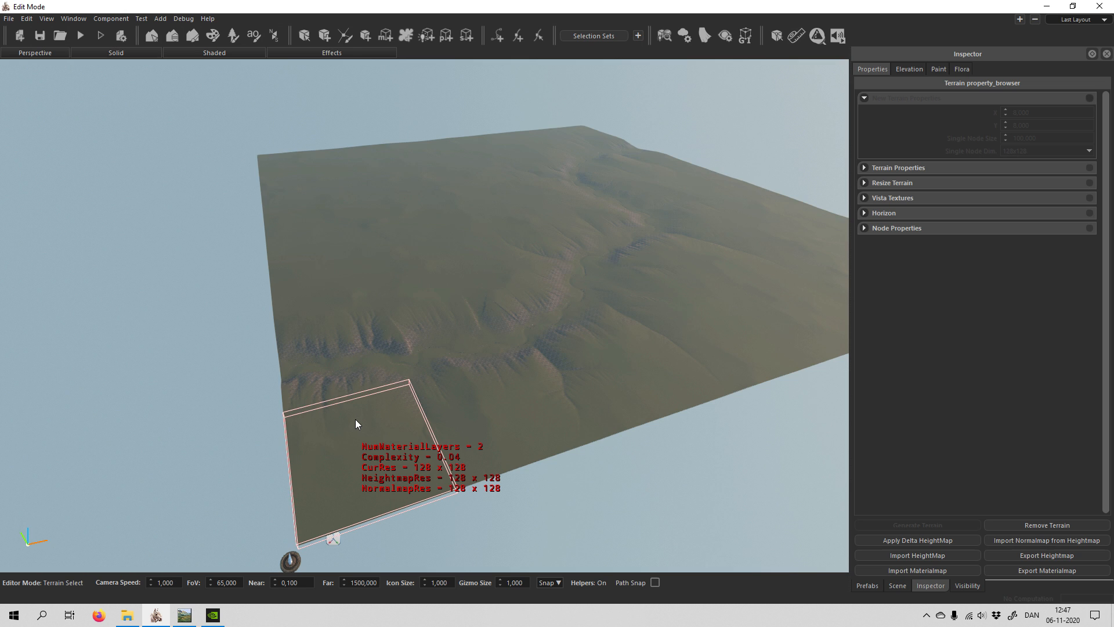
key("ctrl+a")
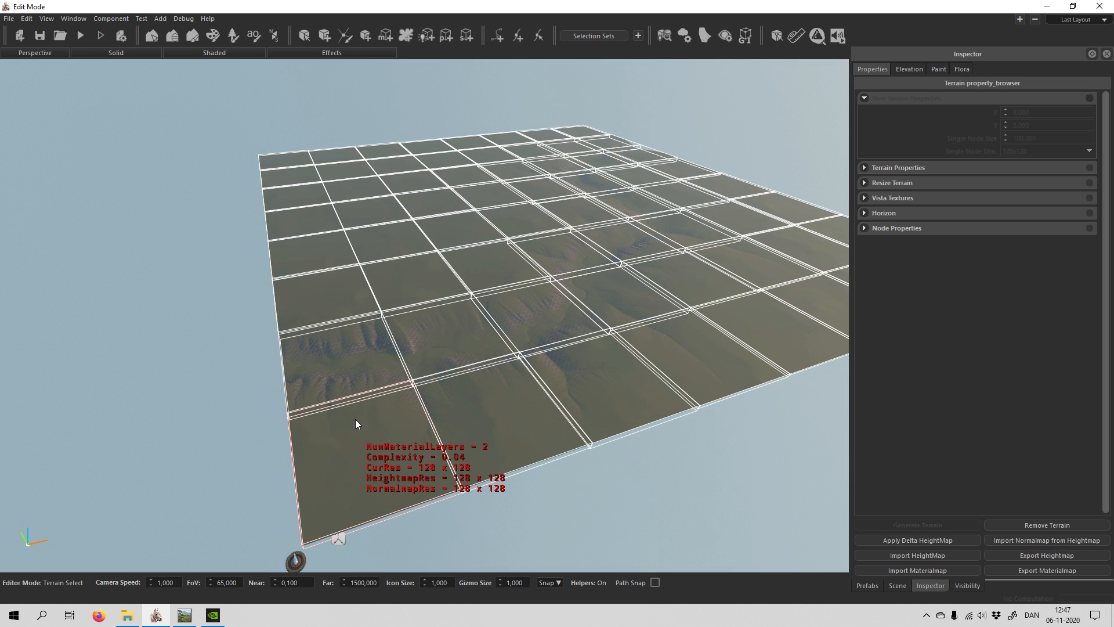
left_click(969, 570)
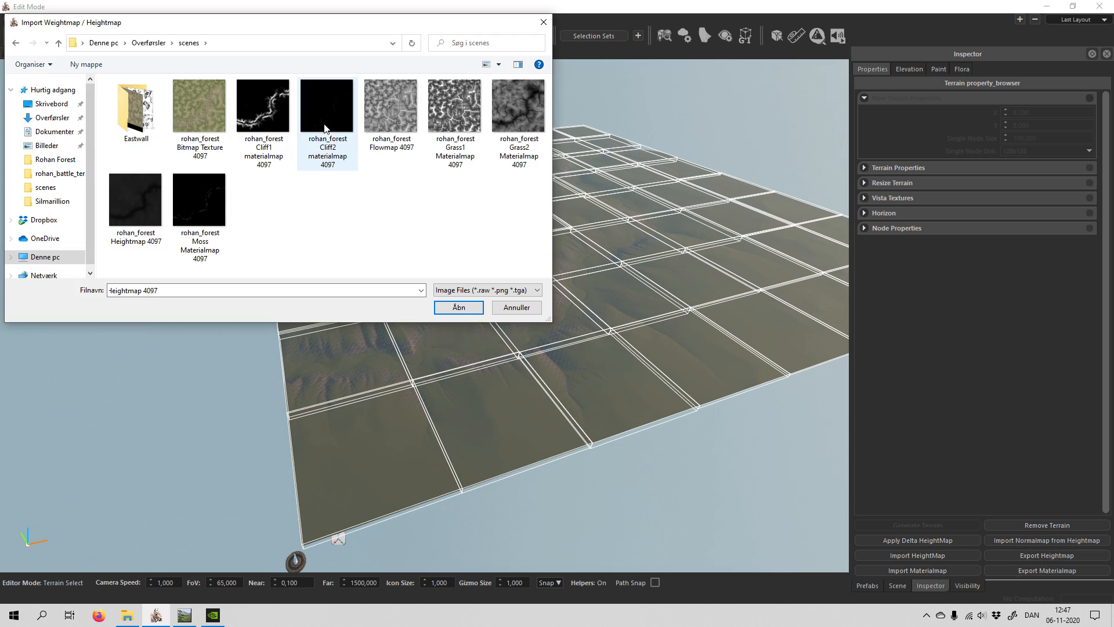
left_click(464, 117)
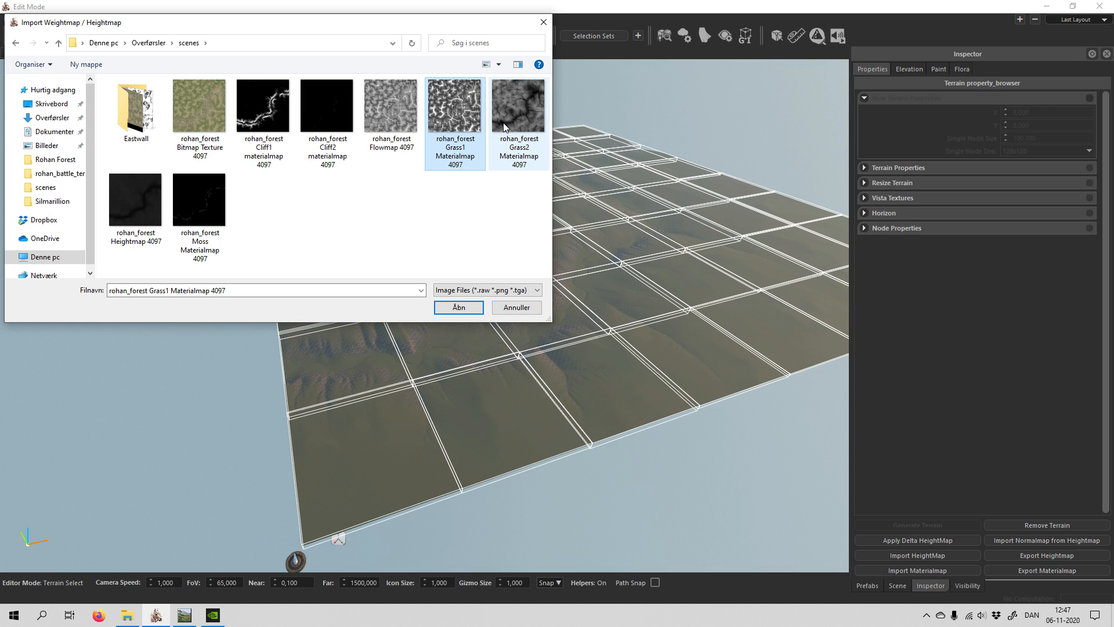
left_click(458, 308)
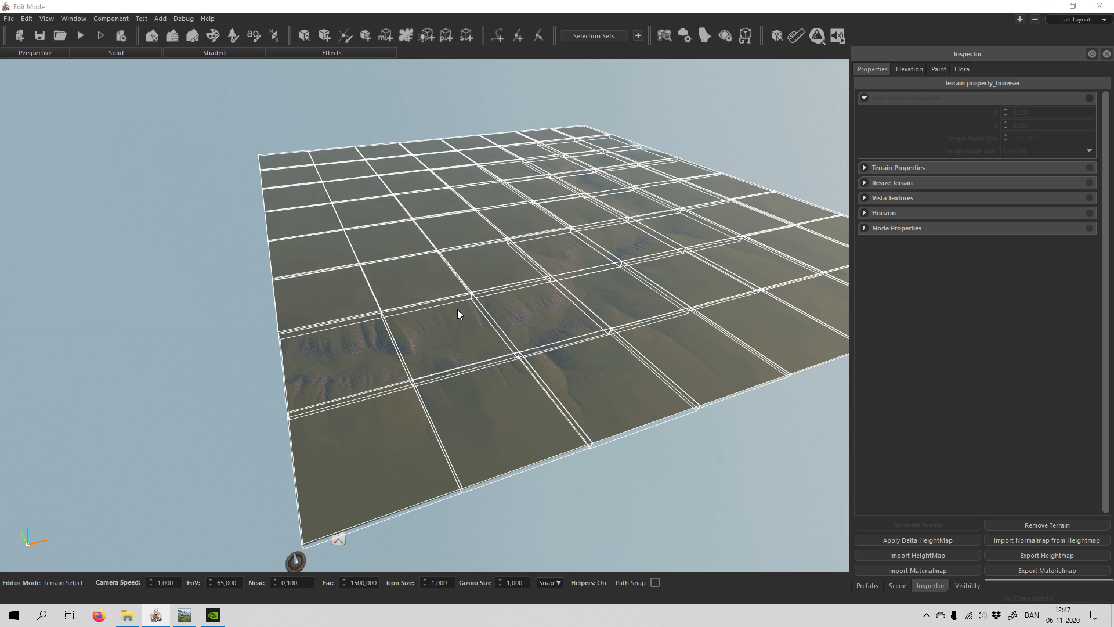
left_click(639, 483)
right_click_drag(638, 483, 790, 483)
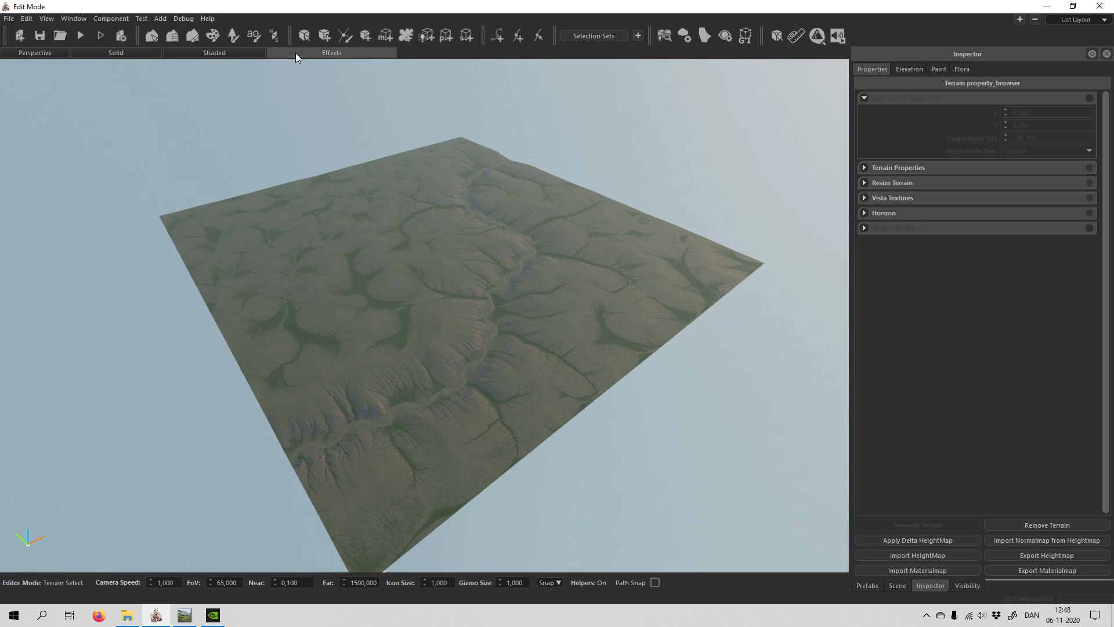
Assign the ground_grass_c_d texture as the diffuse map of the default_2 paint layer.
left_click(194, 34)
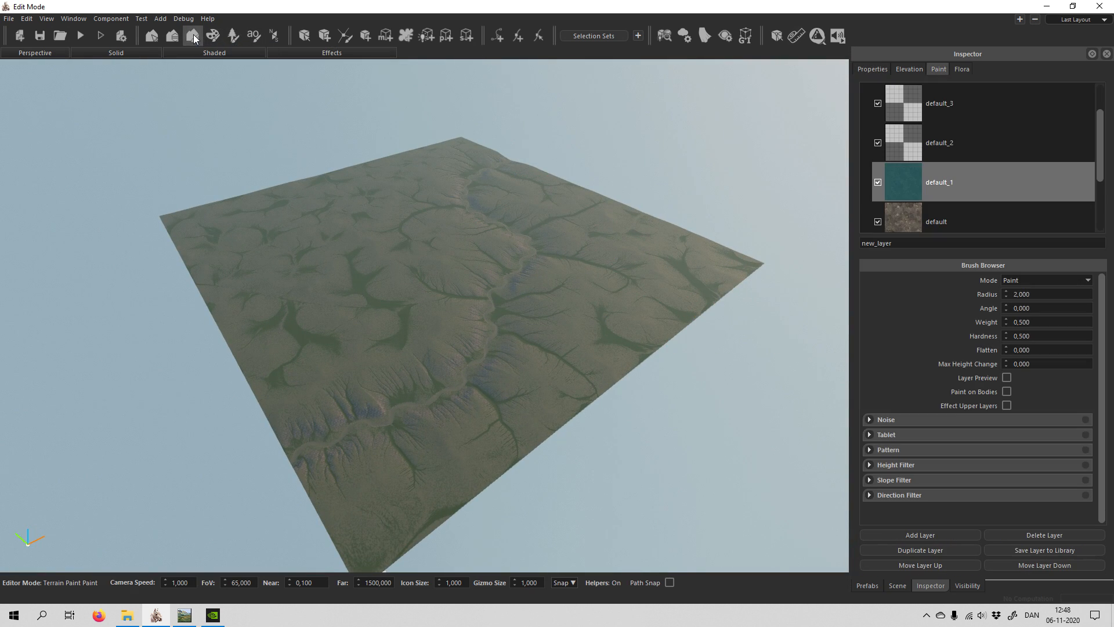
left_click(965, 144)
double_click(964, 144)
left_click(220, 224)
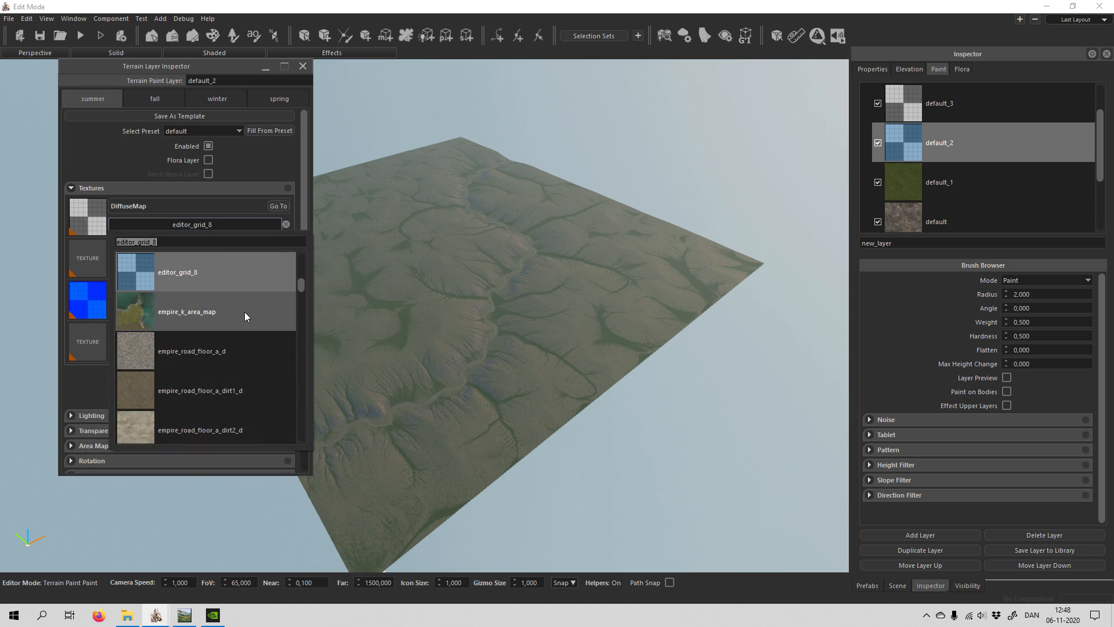
scroll(245, 311, "down", 2)
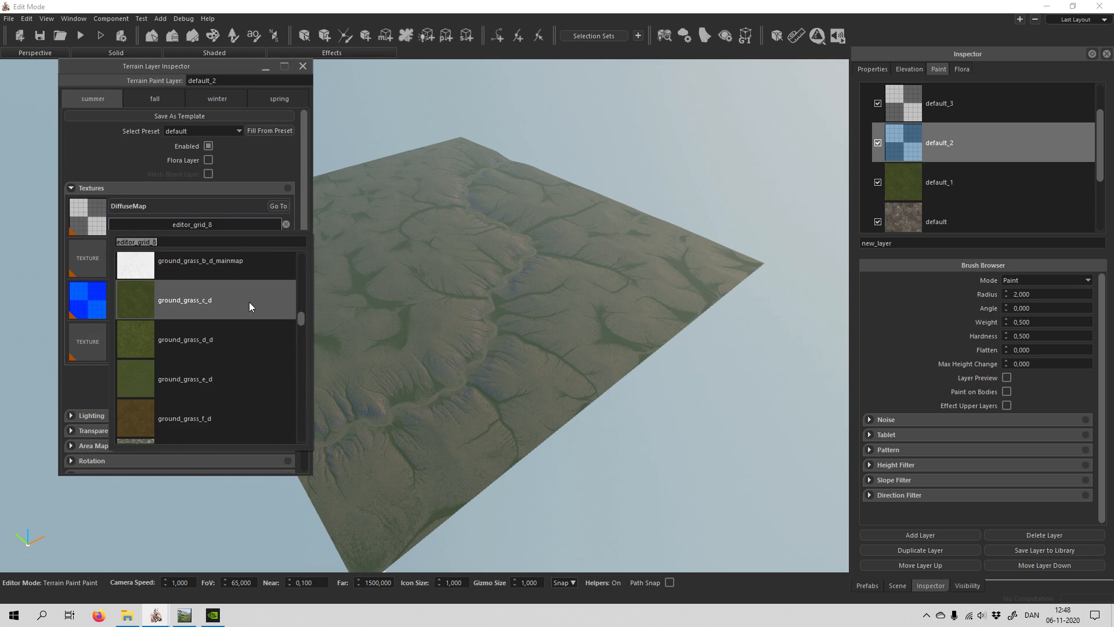
left_click(249, 302)
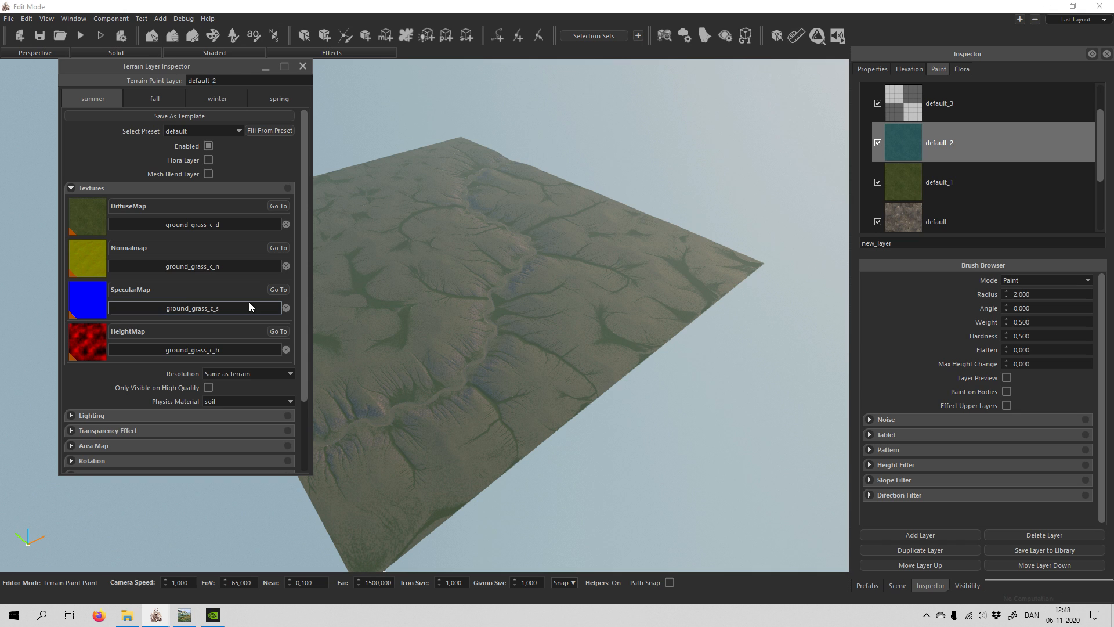
Set the default_2 layer's area map texture to black_terrain and close the layer settings.
scroll(138, 371, "down", 2)
left_click(124, 360)
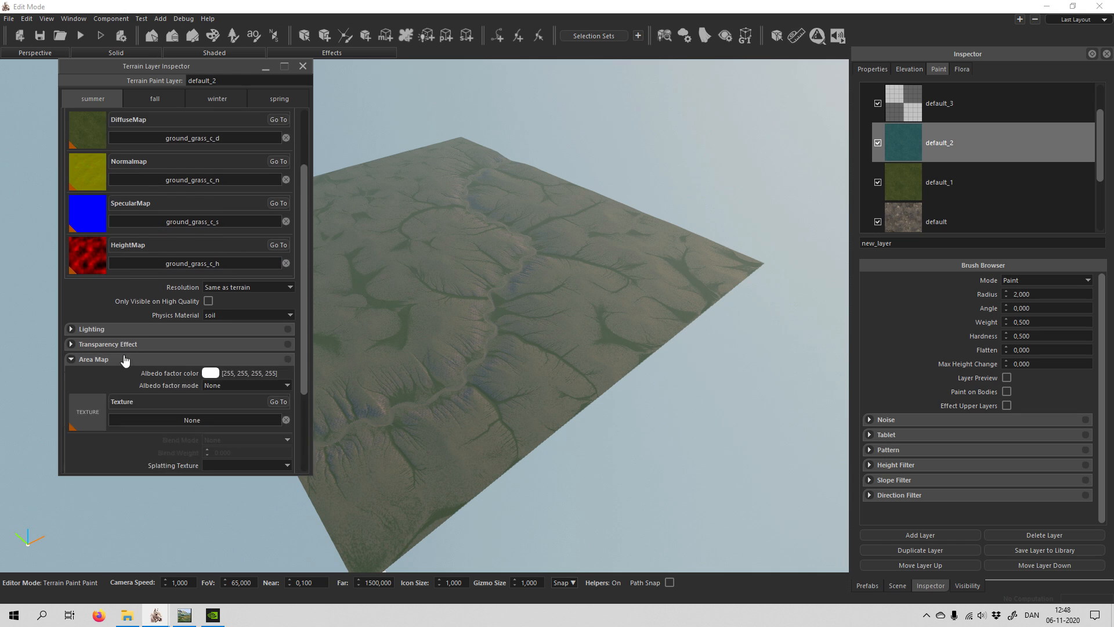
scroll(198, 349, "down", 3)
left_click(217, 317)
scroll(206, 418, "down", 2)
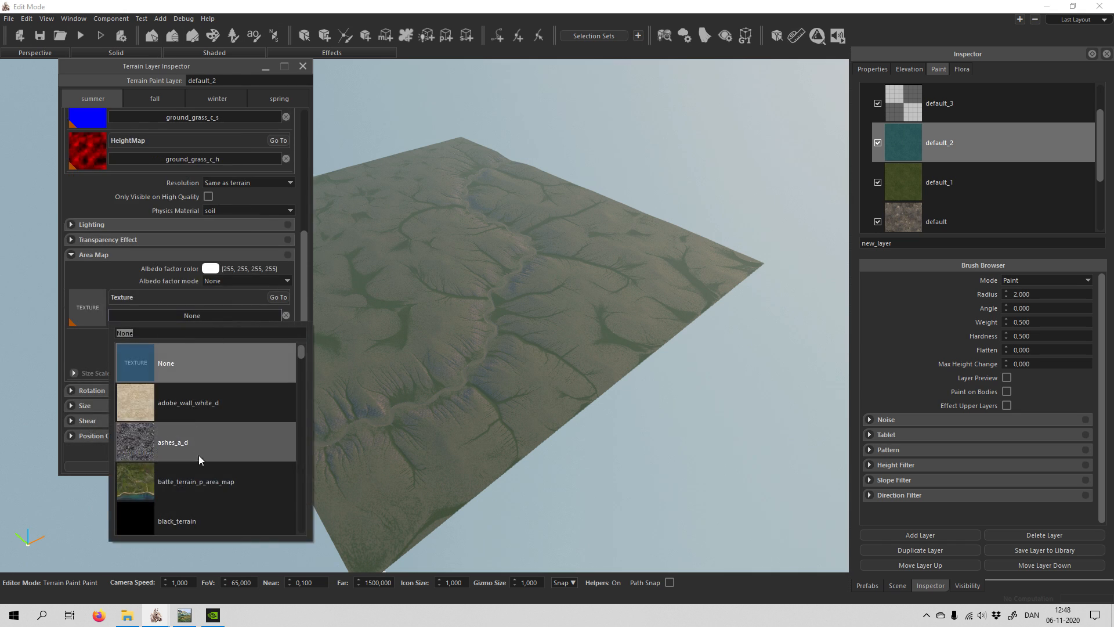
left_click(200, 513)
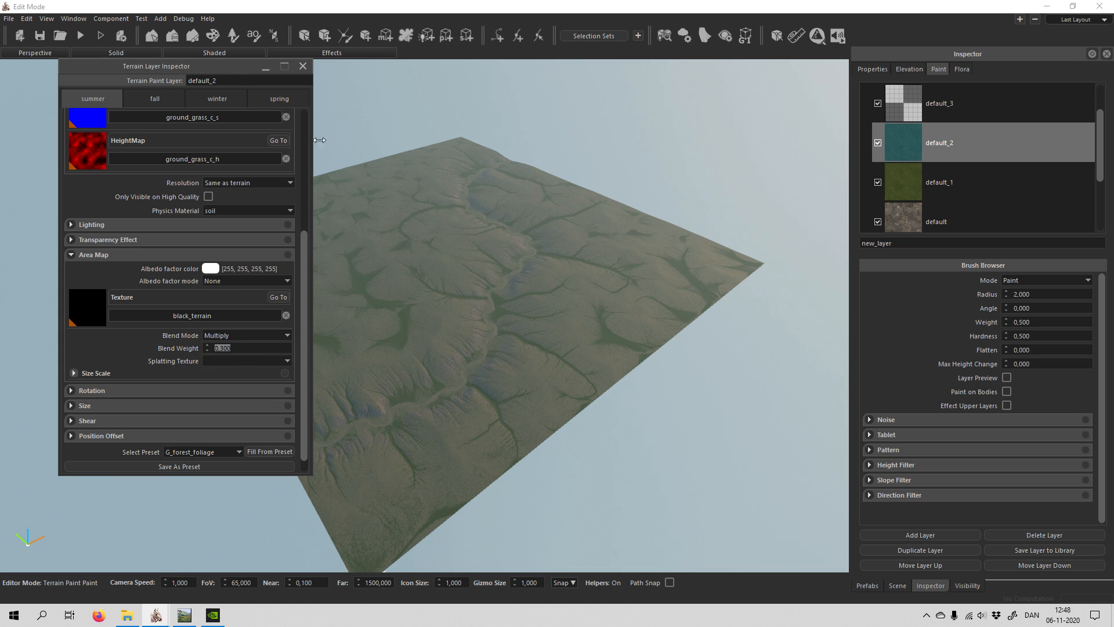
left_click(303, 67)
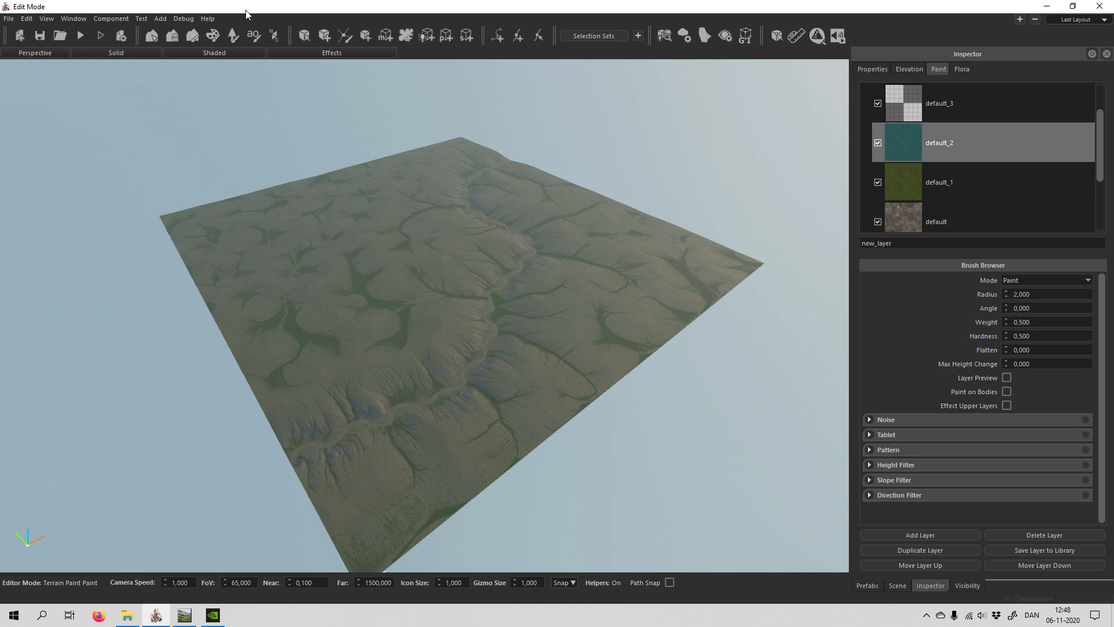
Import the rohan_forest Grass2 Materialmap 4097 image as the material map on all terrain nodes.
left_click(150, 36)
left_click(389, 459)
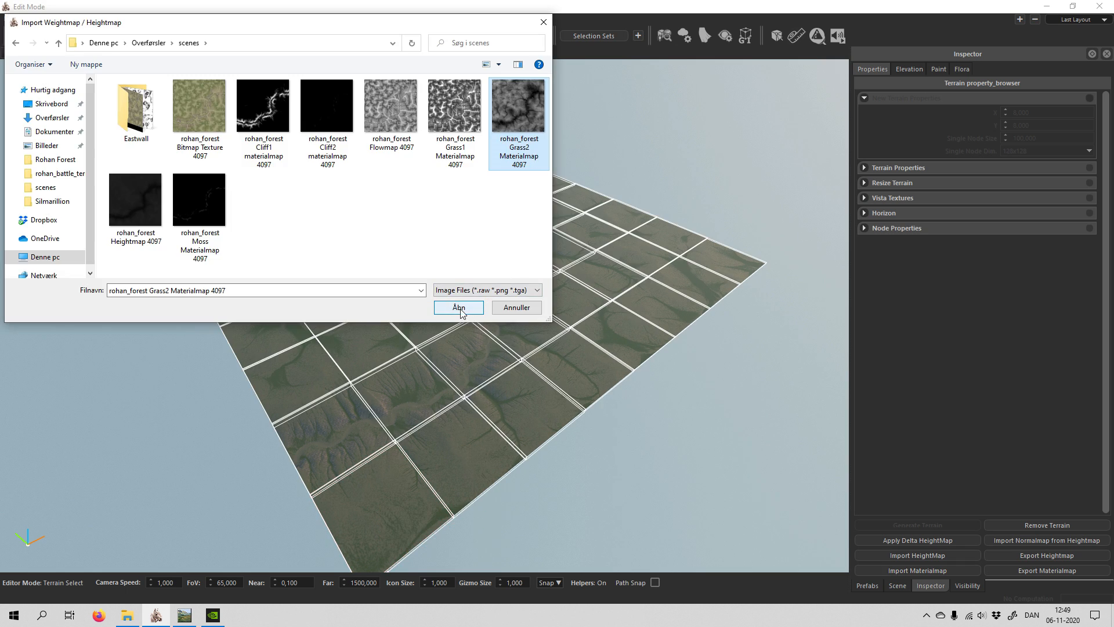
left_click(459, 308)
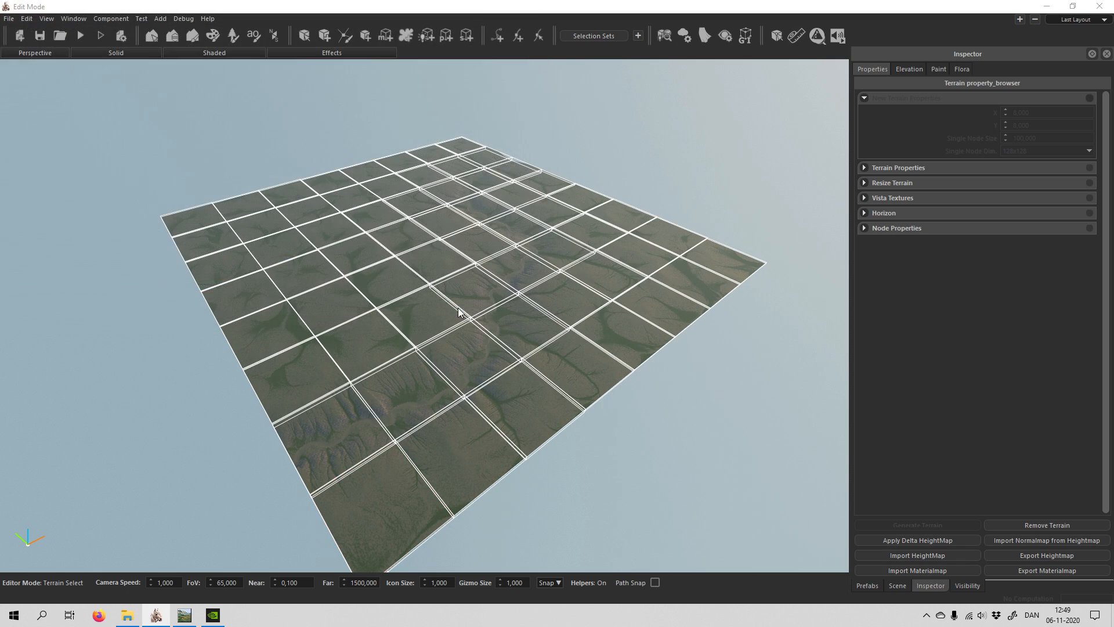
left_click(722, 444)
right_click_drag(722, 444, 492, 483)
right_click_drag(366, 410, 440, 435)
mouse_move(440, 313)
right_mouse_down()
mouse_move(354, 290)
mouse_move(390, 256)
mouse_move(429, 259)
right_mouse_up()
Find the ground_soil_b_d texture with the filter "ground_soil" and assign it as the default_3 layer's diffuse map.
left_click(193, 36)
left_click(961, 109)
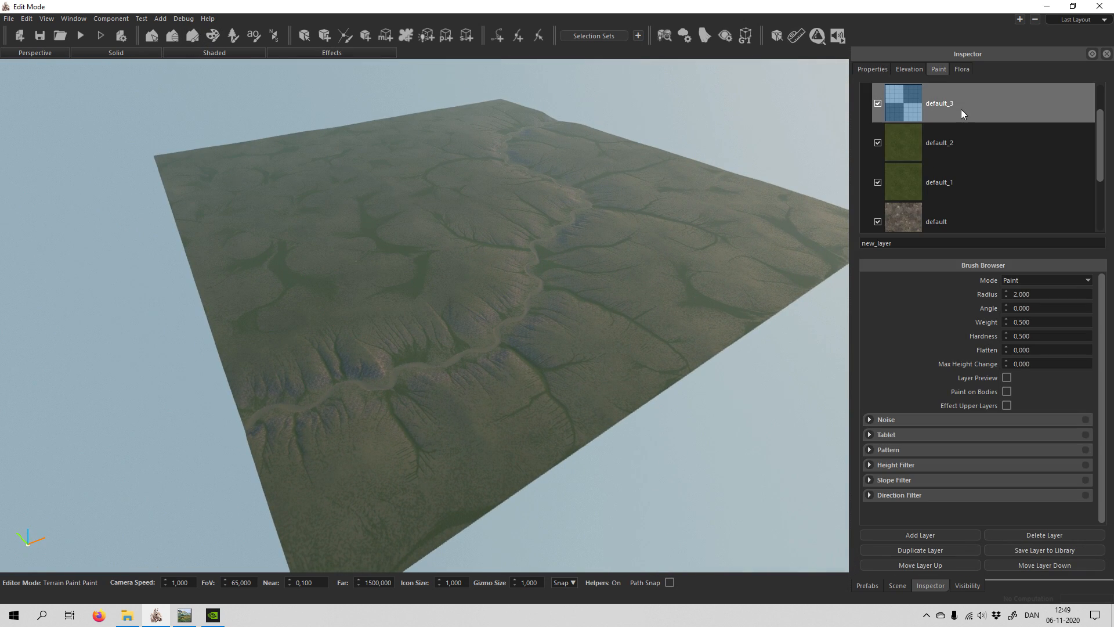
scroll(1008, 145, "up", 1)
double_click(959, 135)
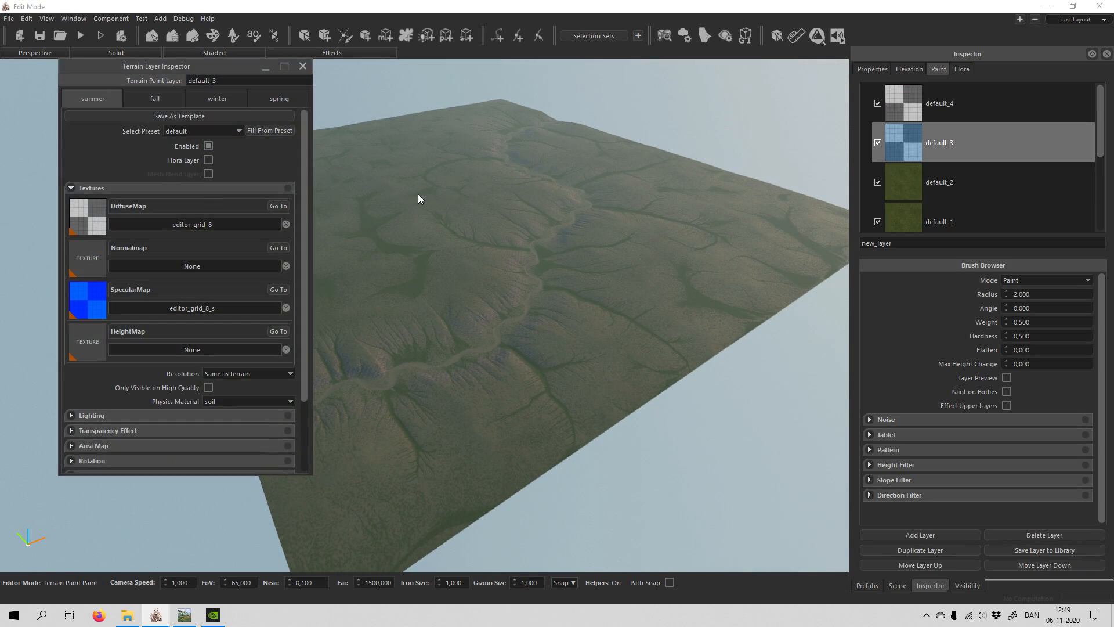
left_click(167, 224)
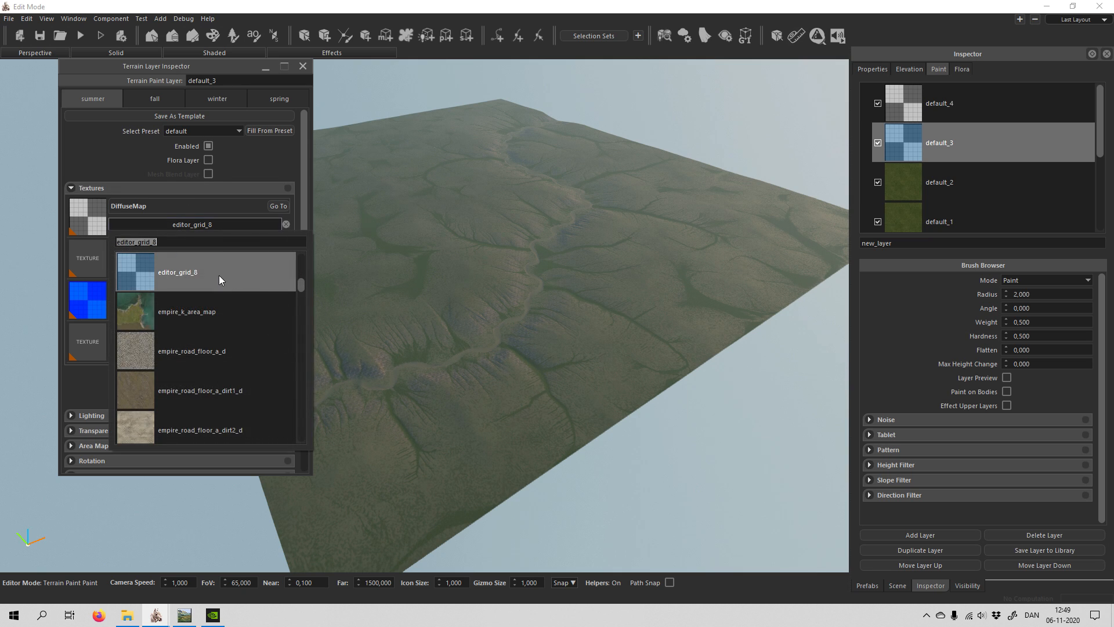
type("ground")
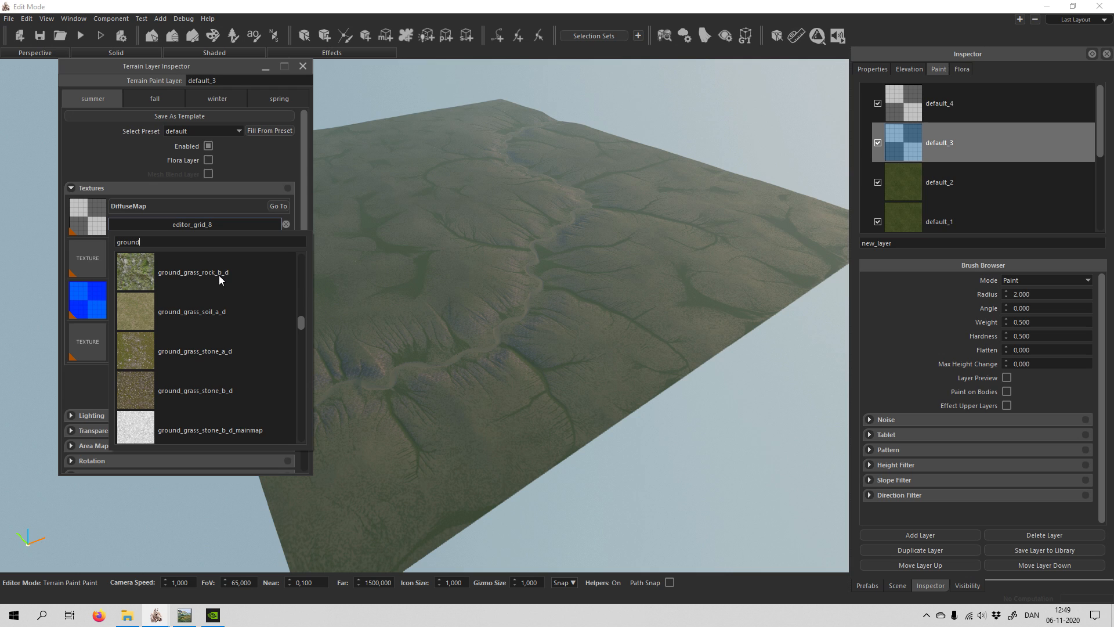
type("_soil")
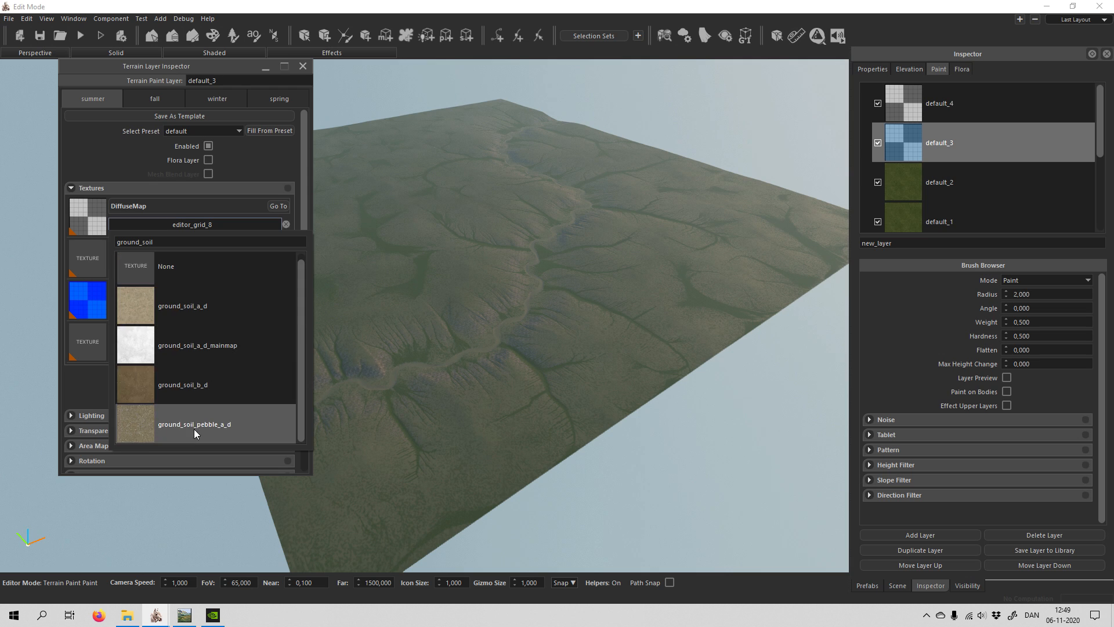
left_click(204, 384)
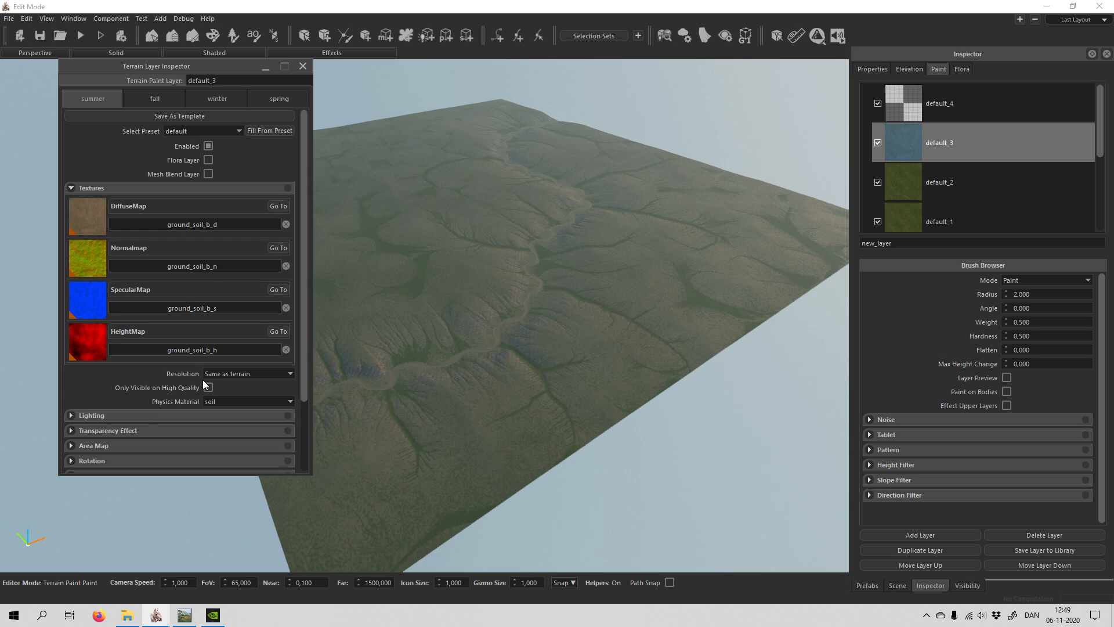
left_click(303, 67)
Import a World Machine mask image as the default_3 layer's material map on all terrain nodes.
left_click(151, 36)
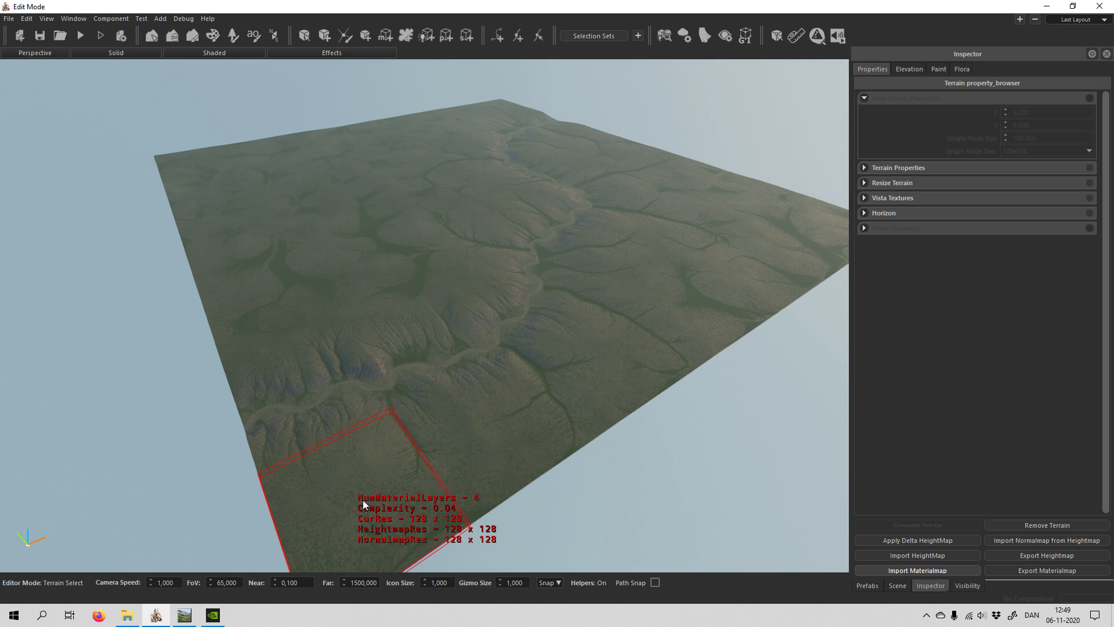
key("ctrl+a")
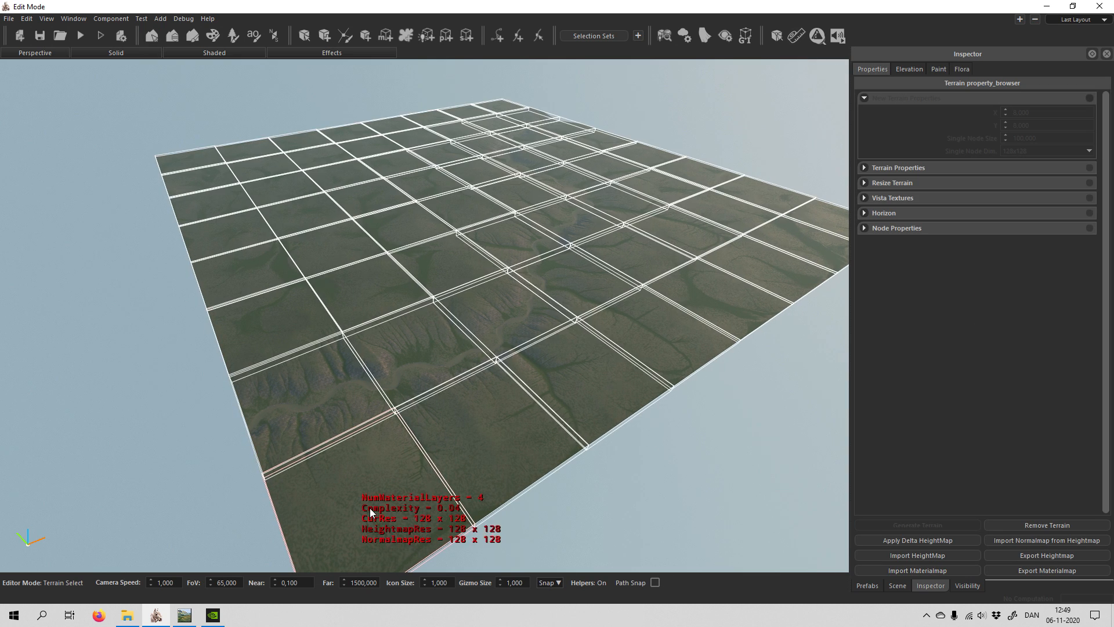
left_click(918, 571)
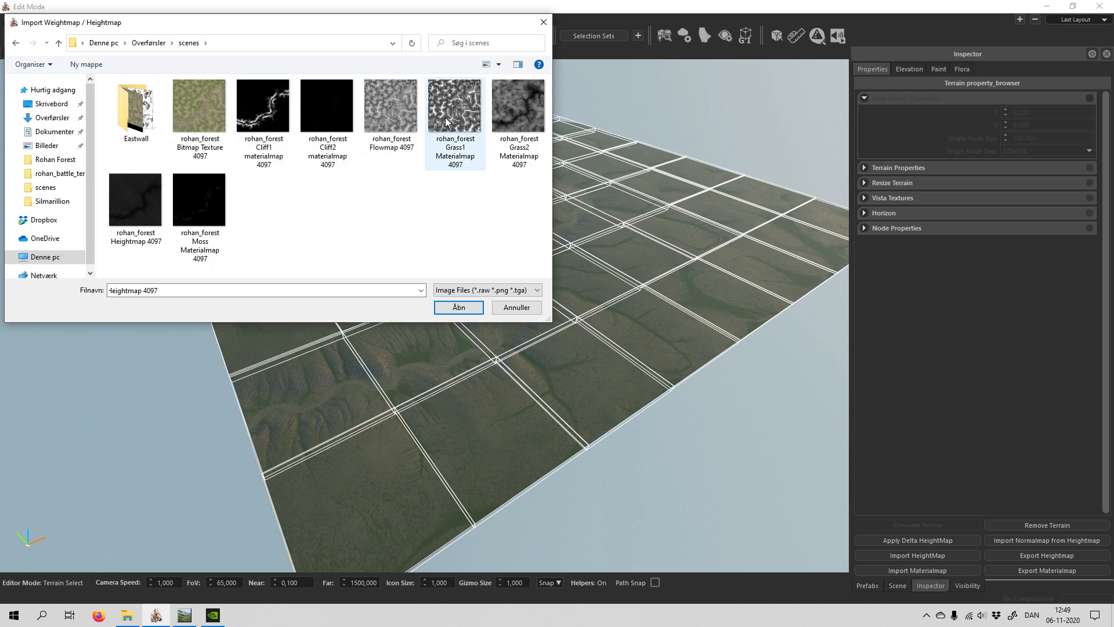
left_click(459, 307)
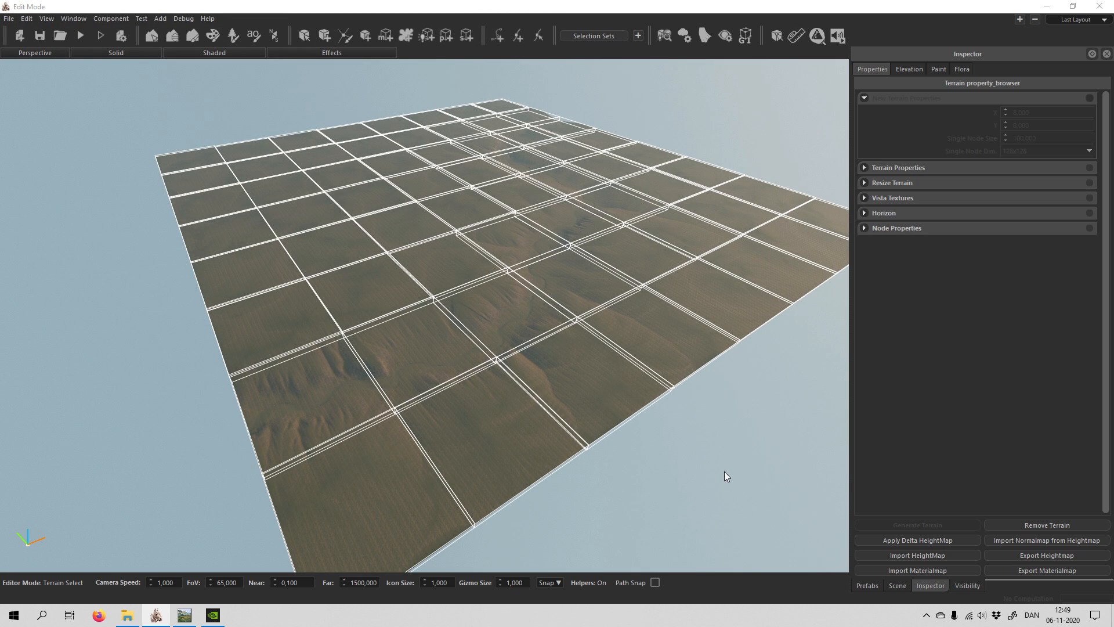
left_click(718, 477)
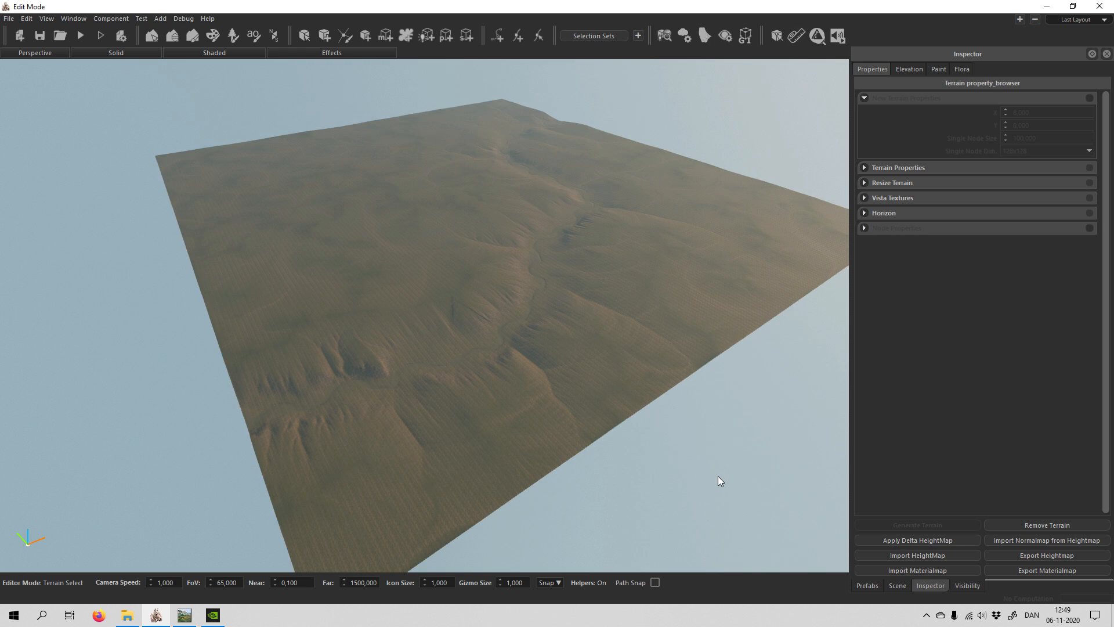
Fly over the riverbed and surrounding hills to examine how the soil layer covers the terrain.
key("w")
key("w")
key("a")
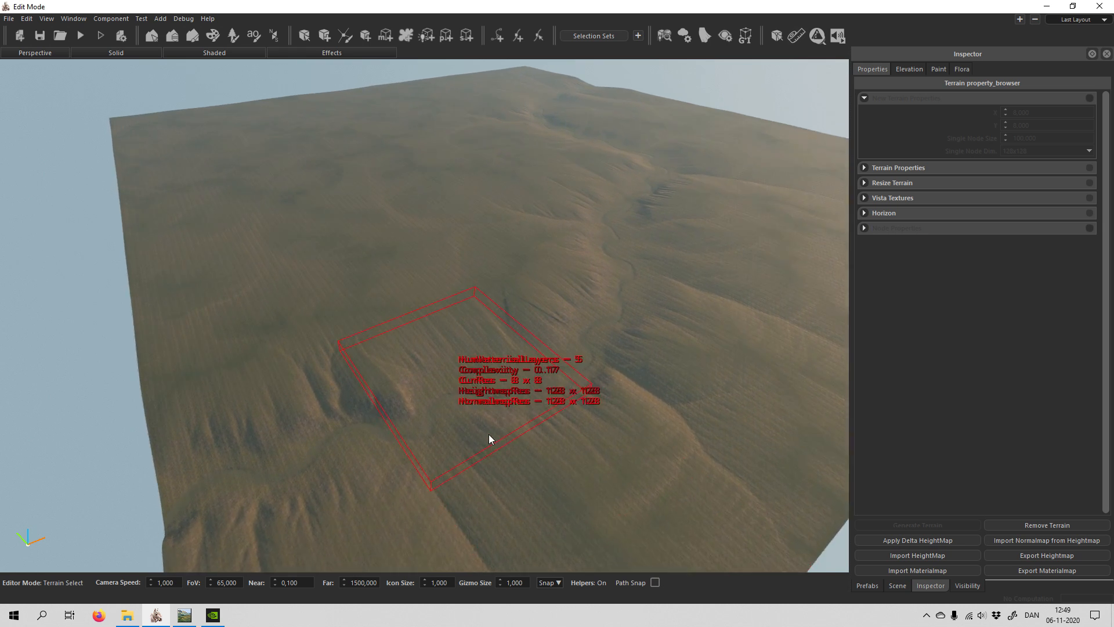
key("w")
right_click_drag(528, 438, 406, 383)
key("s")
key("s")
key("s")
Move the default_3 soil layer down two places in the paint layer order, below default_1.
left_click(192, 36)
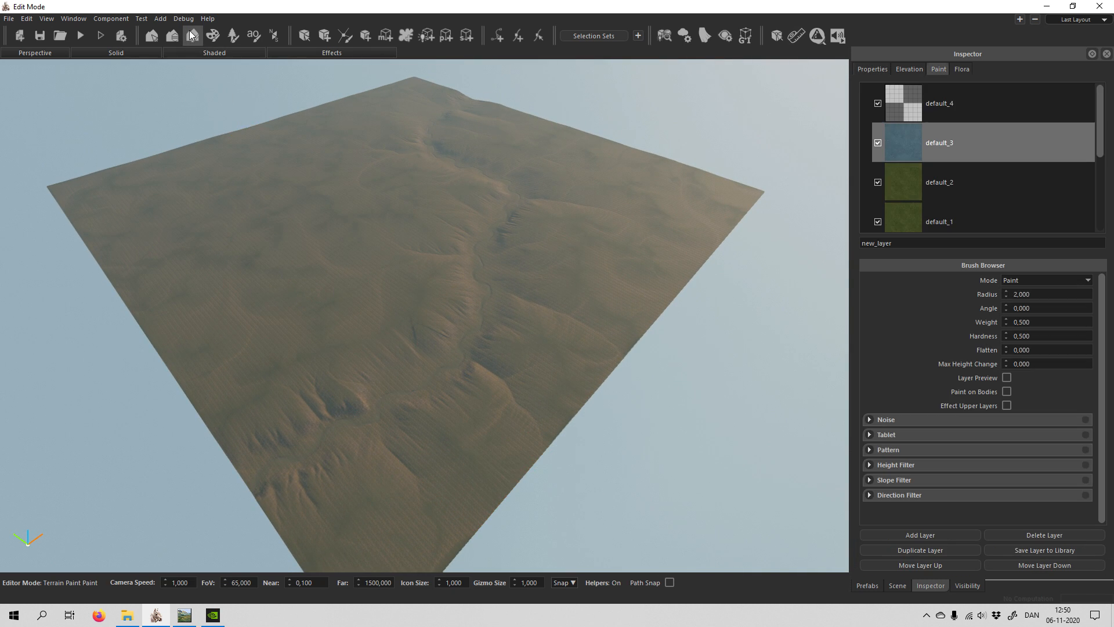
left_click(980, 148)
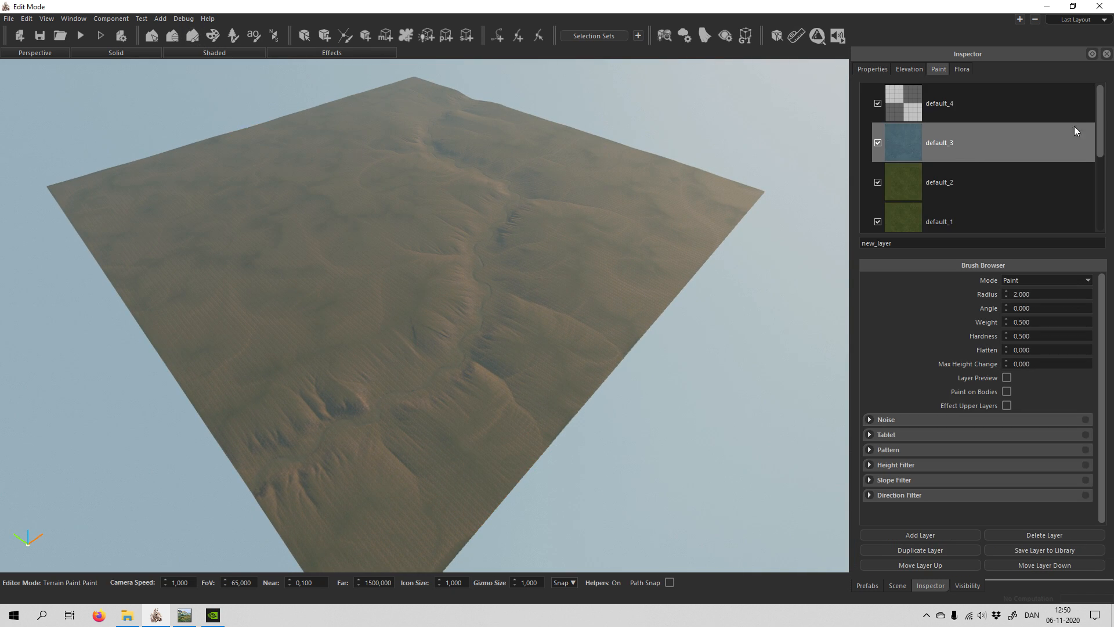
left_click(1041, 566)
left_click(948, 185)
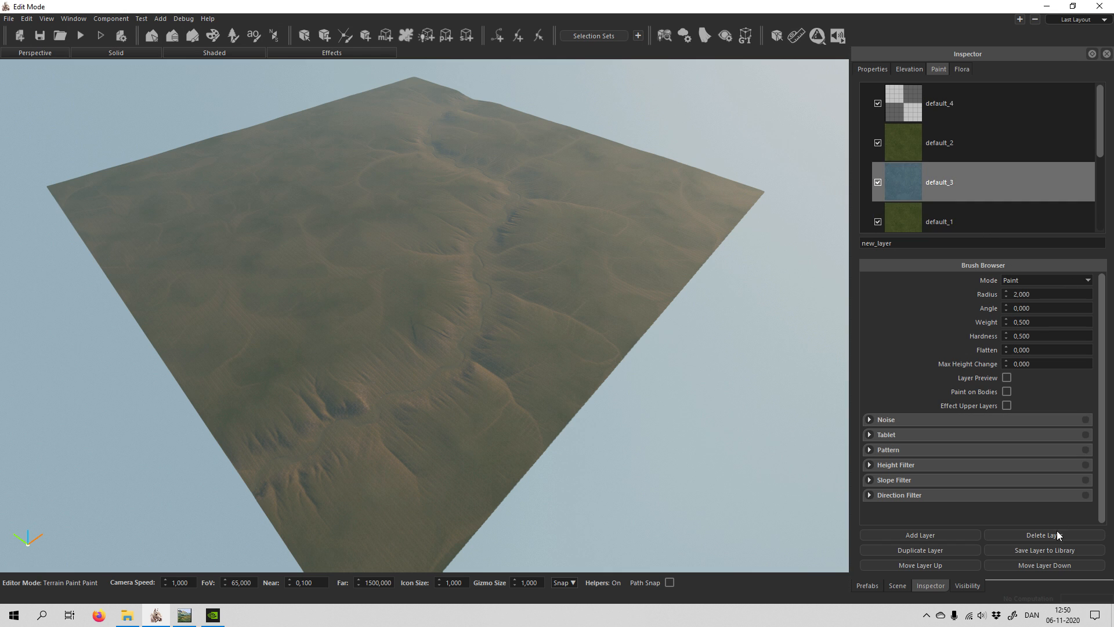
left_click(1043, 566)
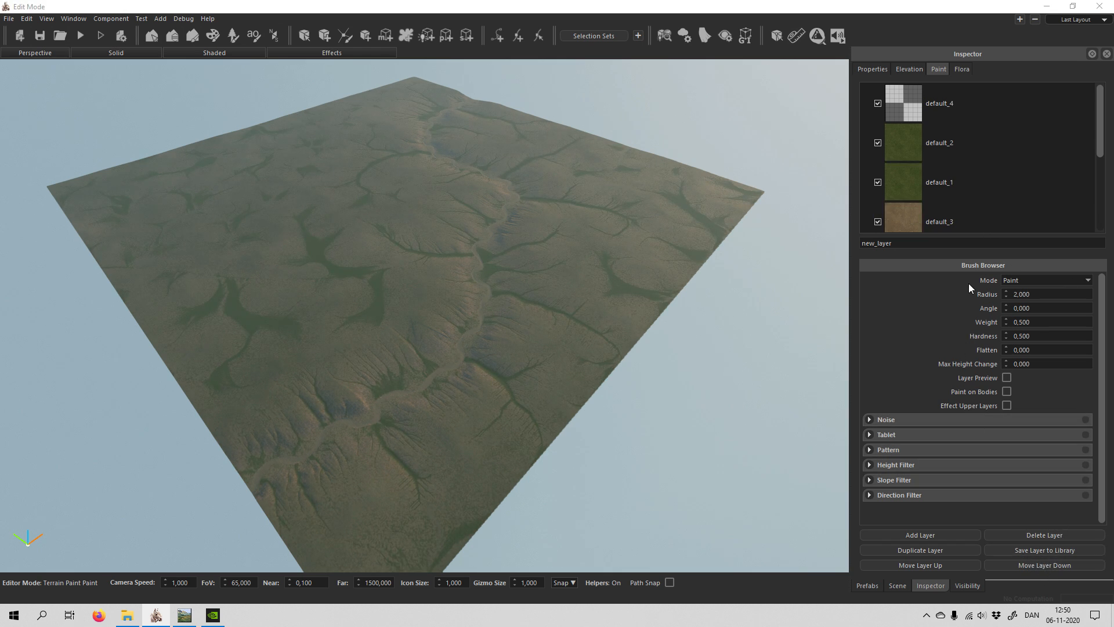
left_click(973, 209)
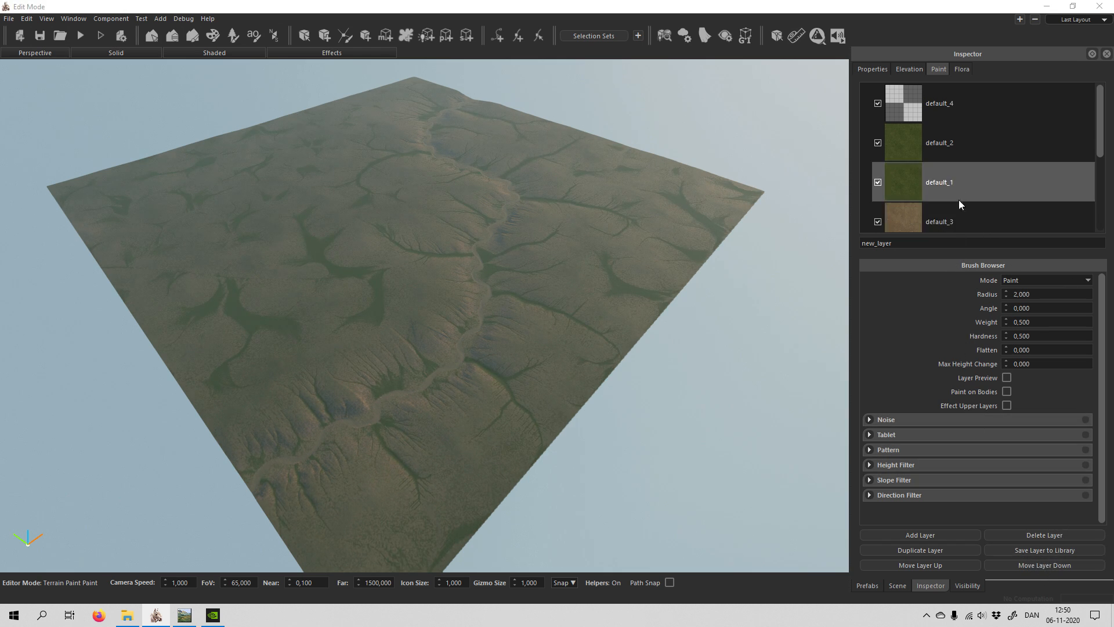
scroll(978, 160, "down", 3)
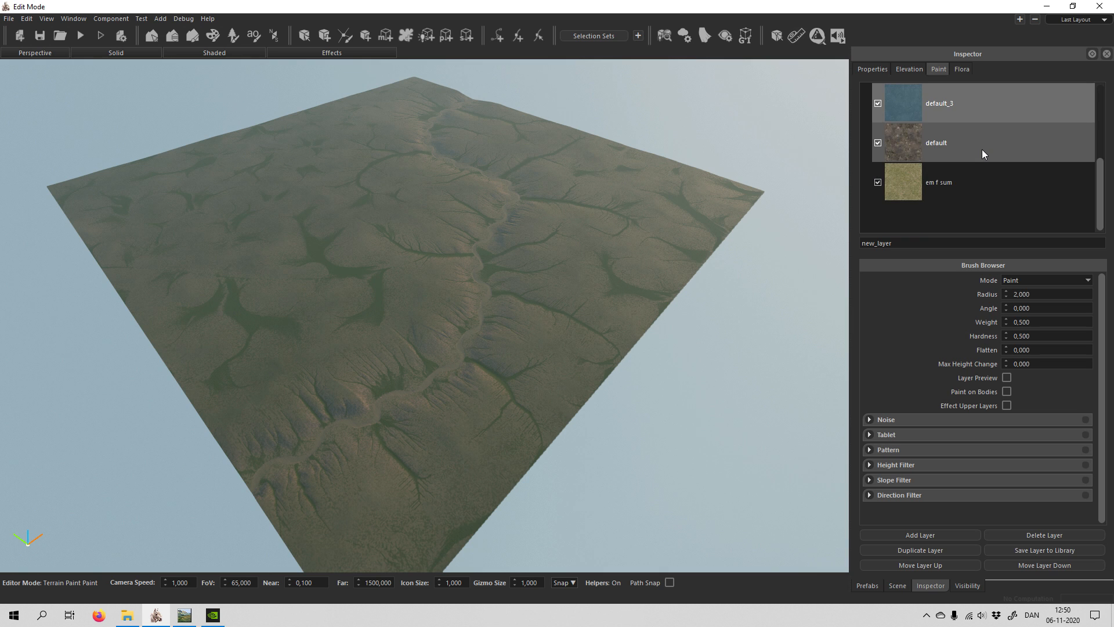
Compare the terrain with and without the default_3 soil layer, and inspect the ground up close.
left_click(878, 103)
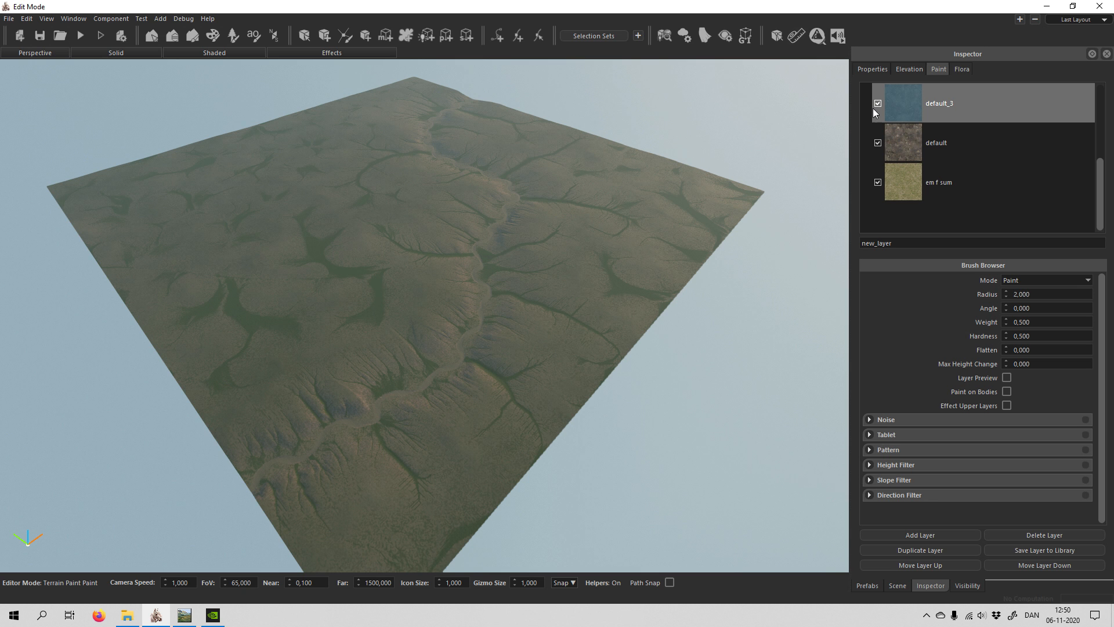
mouse_move(546, 346)
right_mouse_down()
mouse_move(539, 435)
mouse_move(551, 348)
right_mouse_up()
key("w")
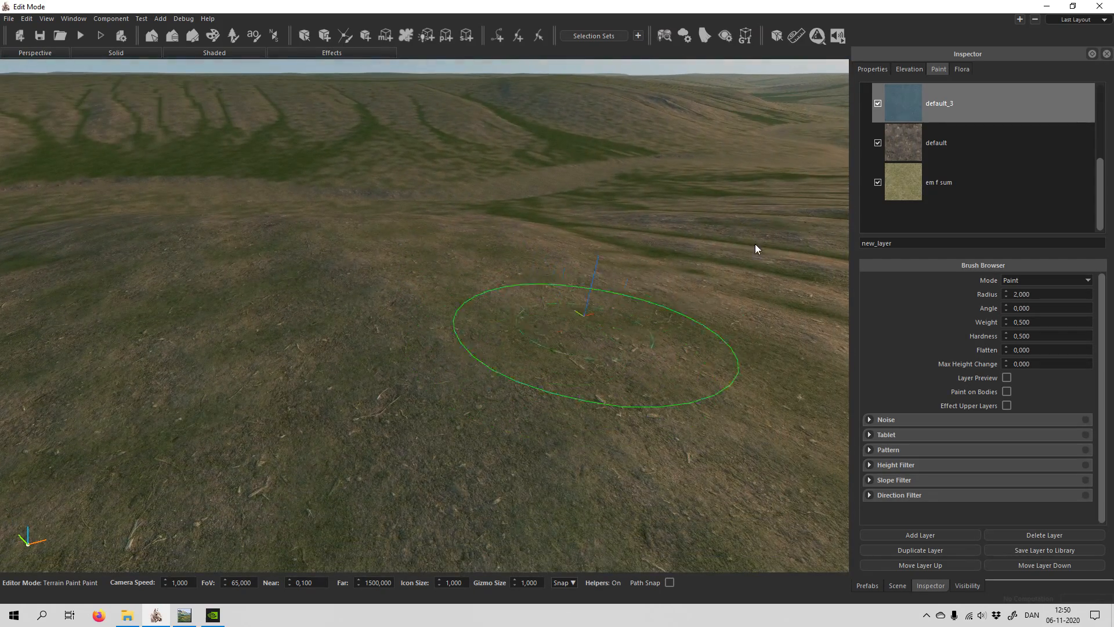
Look through the default_3 layer's lighting and transparency effect settings, and view the surrounding hills from farther out.
double_click(976, 108)
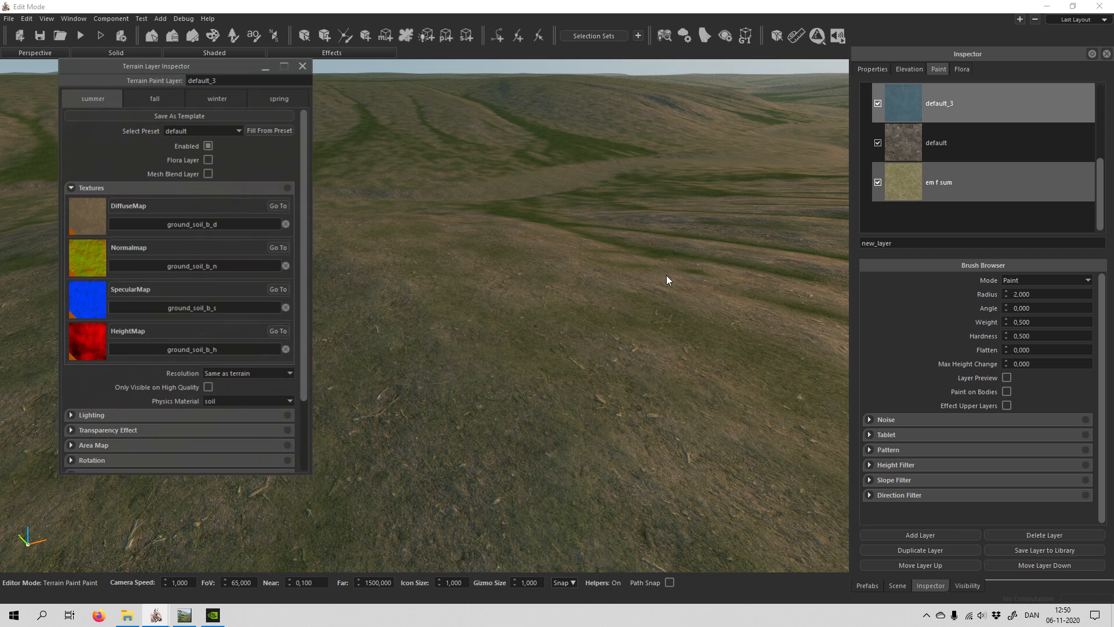
left_click(95, 416)
left_click(96, 415)
left_click(108, 430)
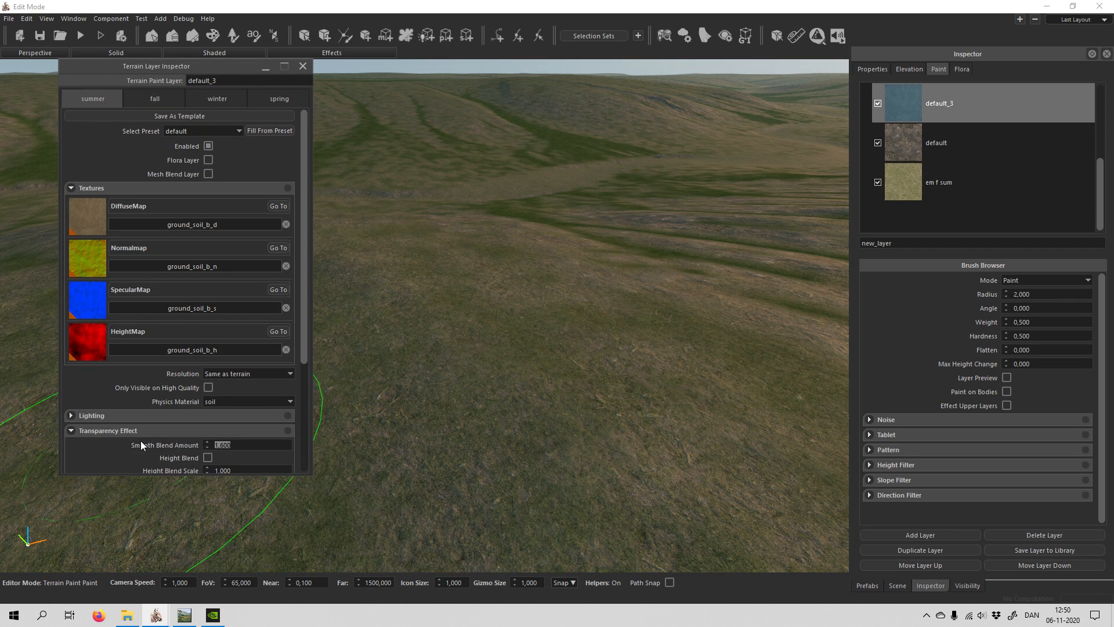
left_click(78, 431)
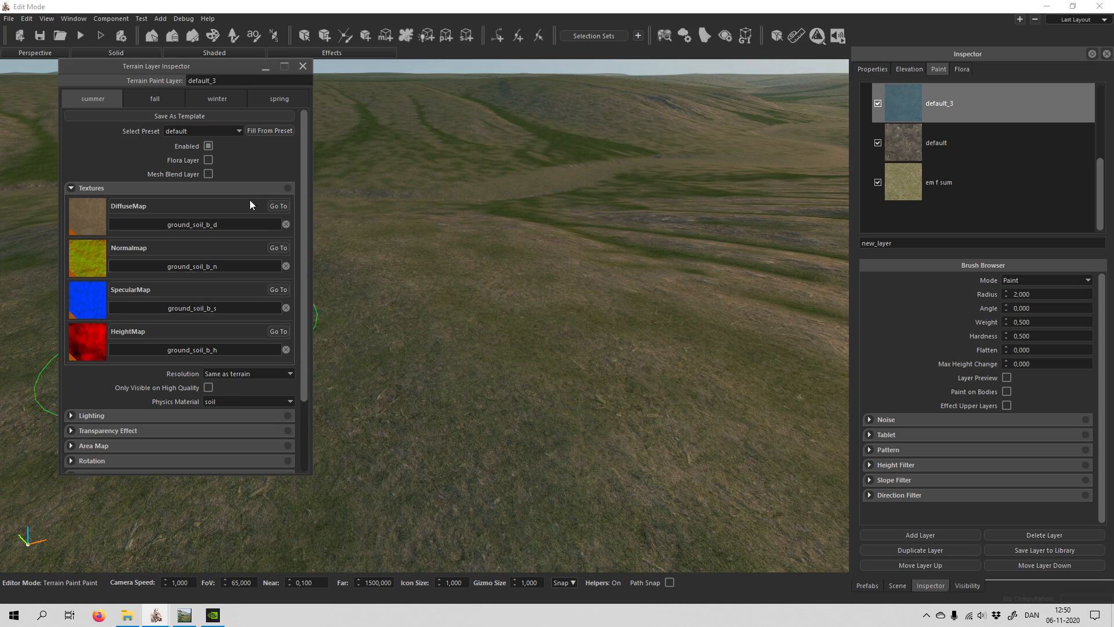
left_click(299, 64)
scroll(433, 397, "down", 5)
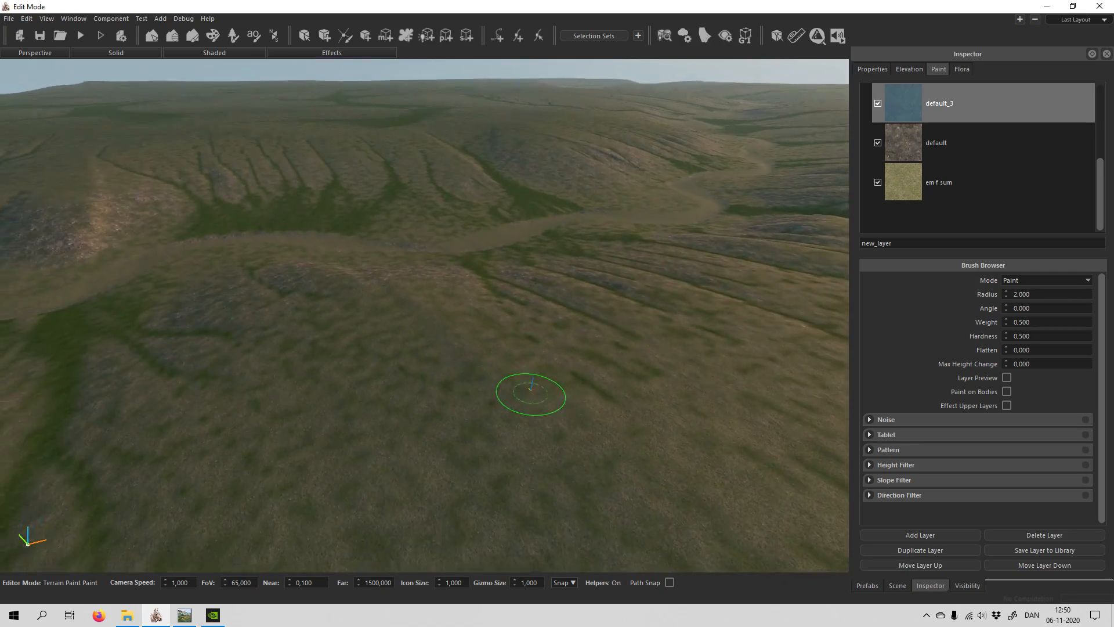
middle_click_drag(531, 392, 531, 393)
Add a new paint layer above default_2 and assign the ground_mud_b_d texture as its diffuse map.
scroll(530, 393, "down", 10)
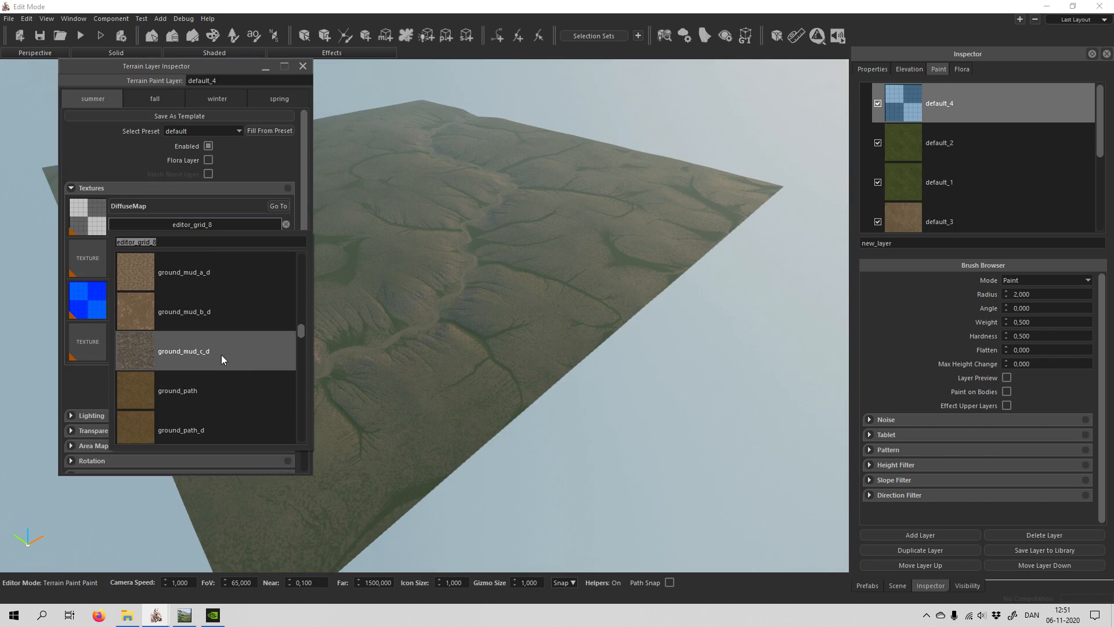
scroll(221, 354, "up", 2)
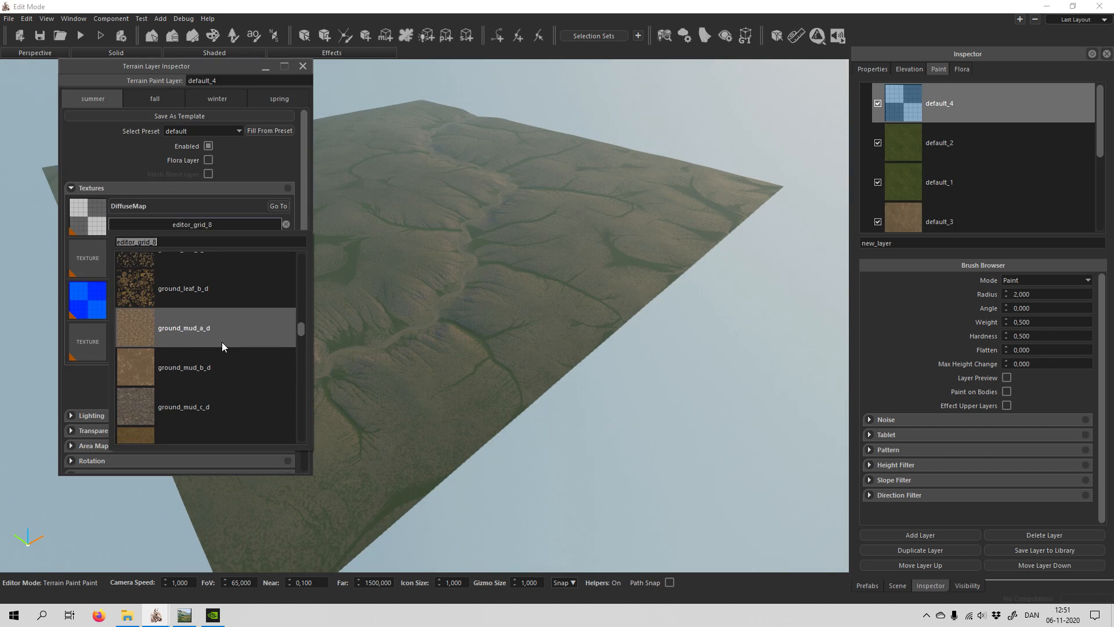
left_click(212, 360)
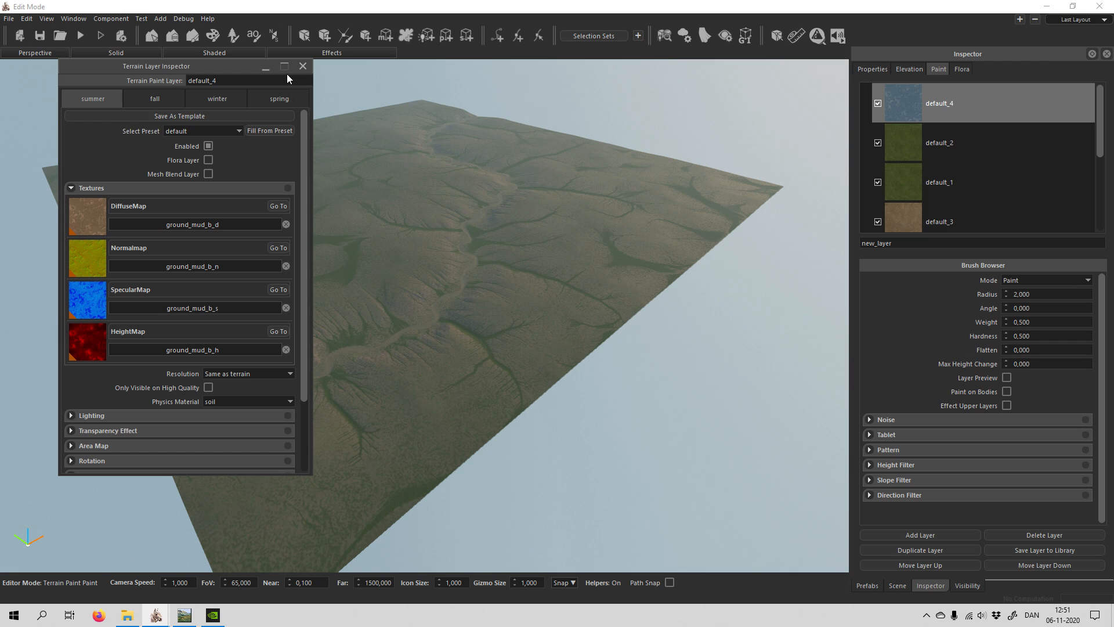
left_click(303, 67)
Import the image "rohan_forest Moss Materialmap 4097" as the default_4 layer's material map on all terrain nodes.
left_click(166, 36)
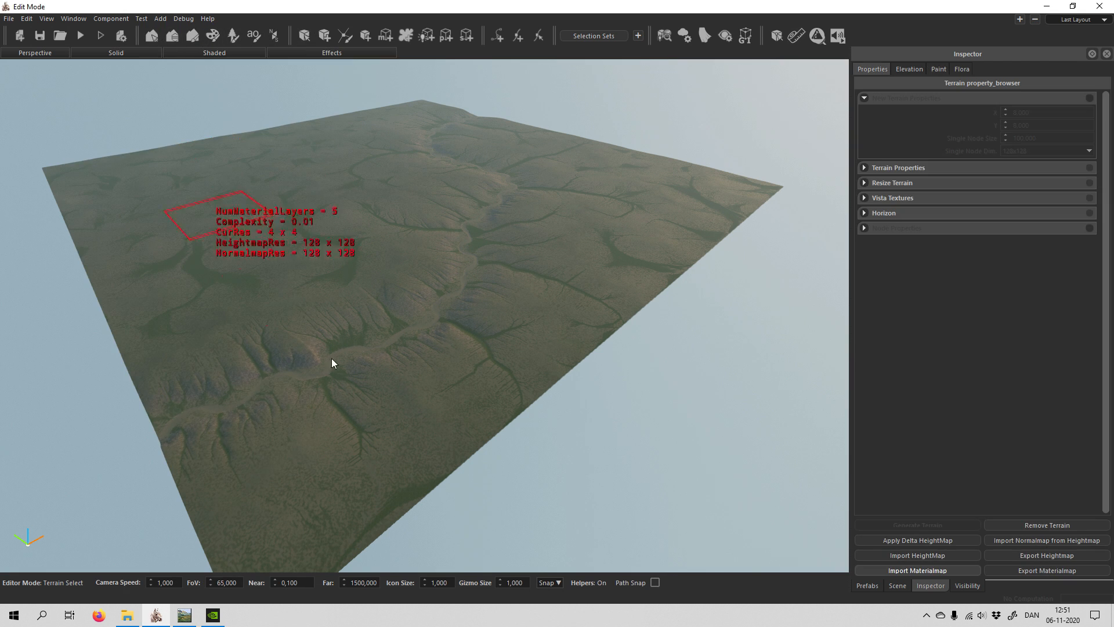
left_click(345, 478)
key("ctrl+a")
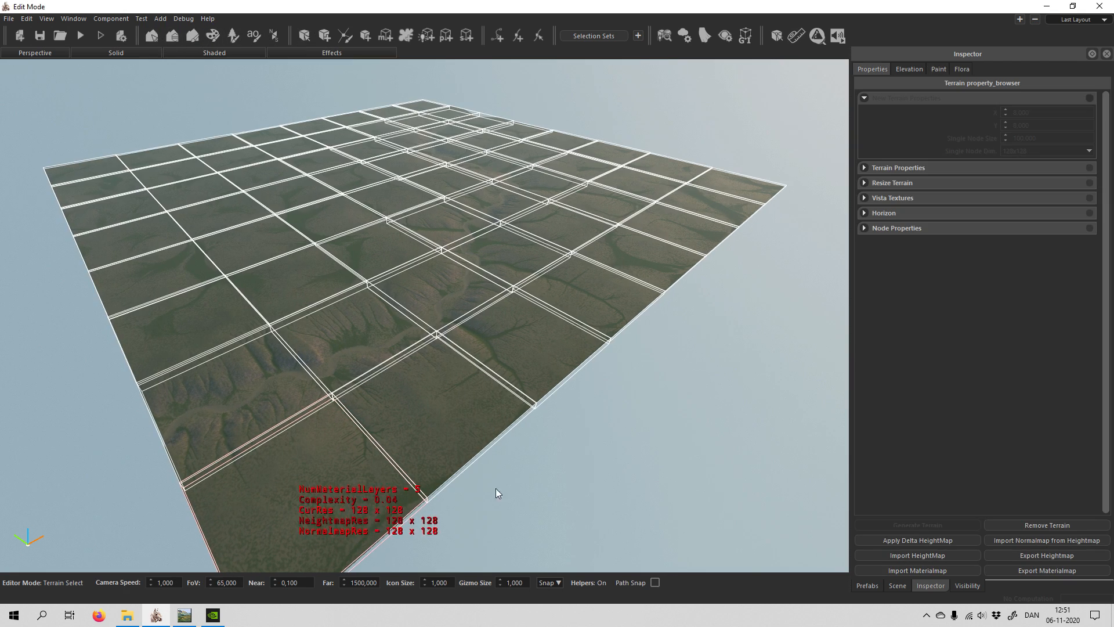
left_click(952, 572)
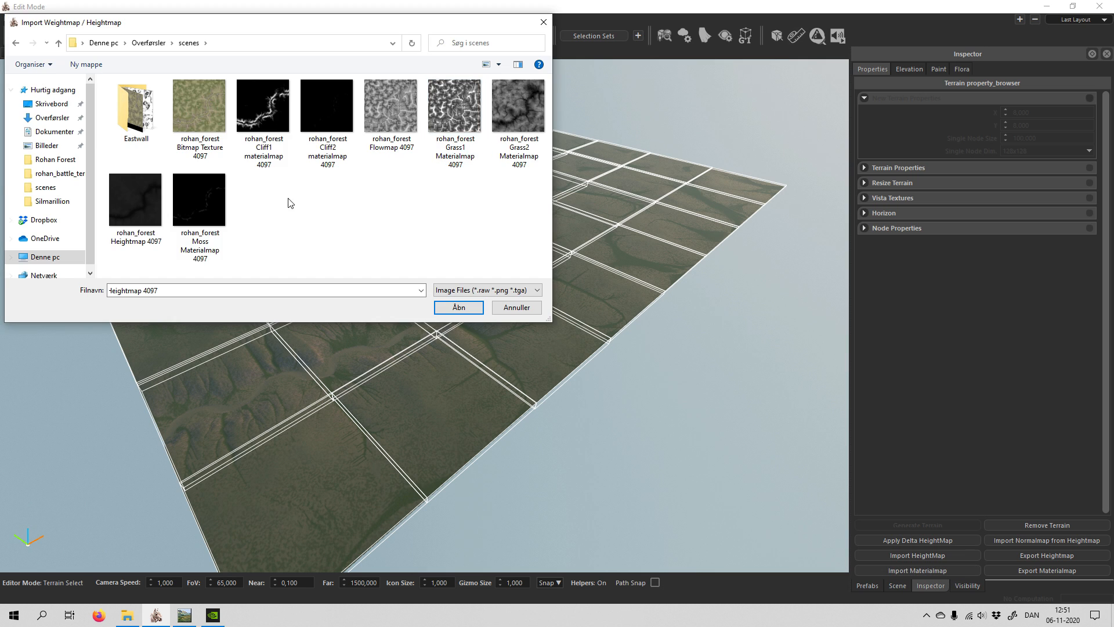
left_click(203, 207)
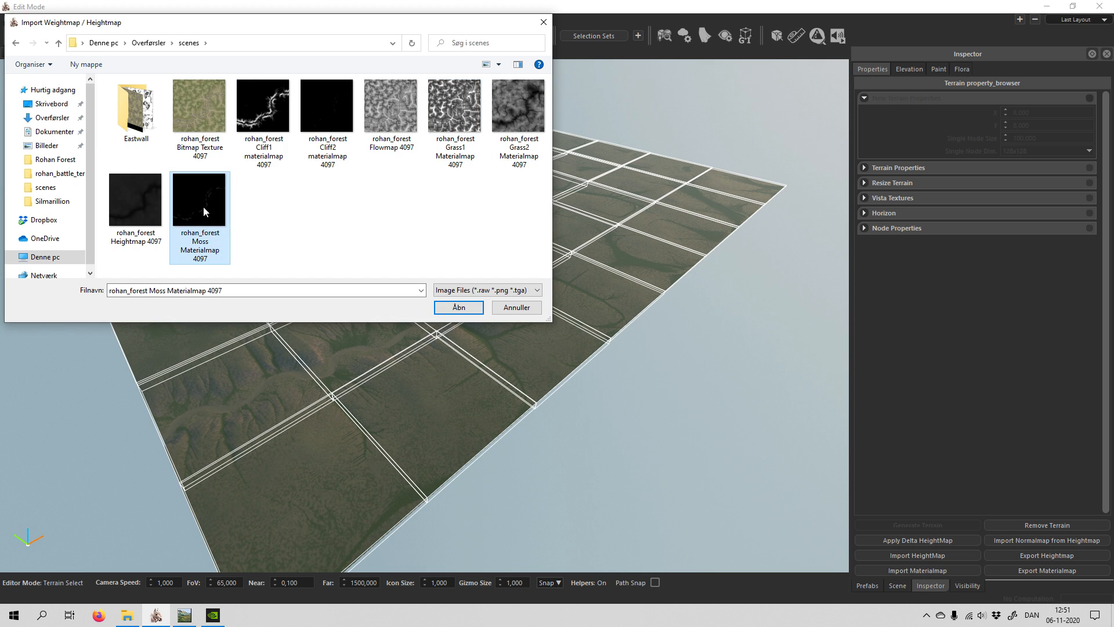
left_click(459, 308)
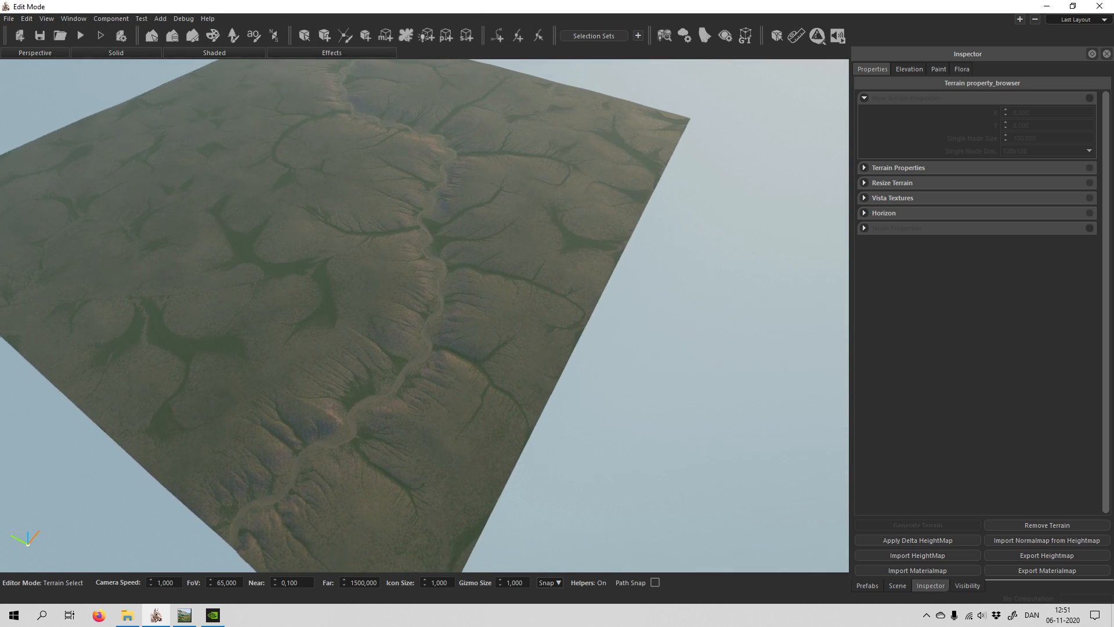
View the whole terrain from several angles and go through the paint layer list to examine the combined layers.
key("s")
middle_click_drag(425, 315, 691, 513)
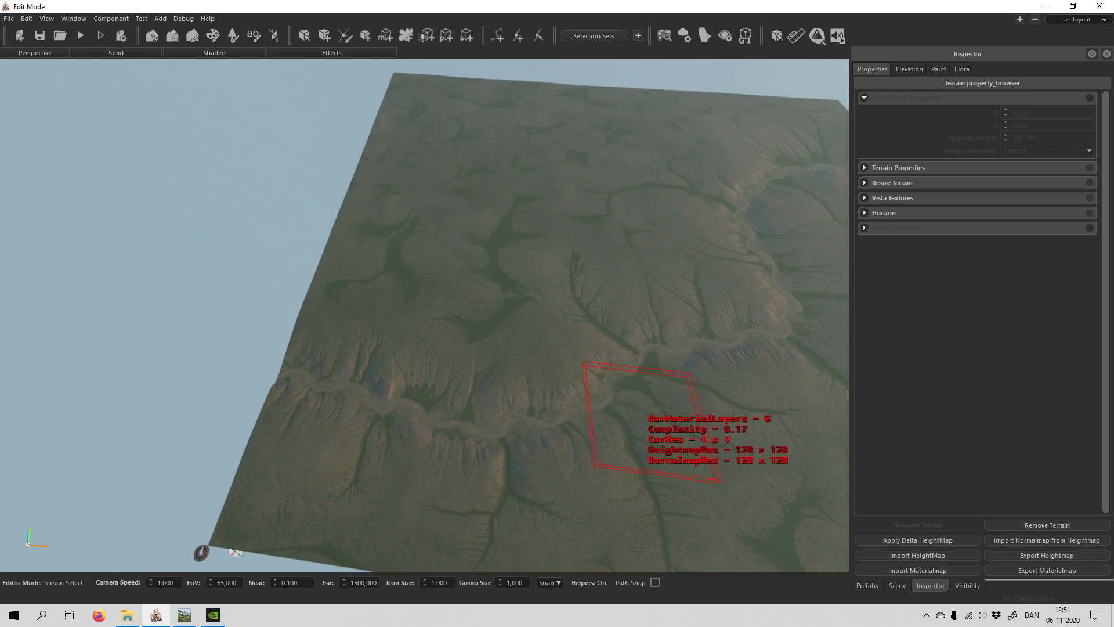
mouse_move(653, 453)
middle_mouse_down()
mouse_move(688, 490)
mouse_move(638, 474)
mouse_move(667, 465)
mouse_move(563, 328)
middle_mouse_up()
left_click(193, 36)
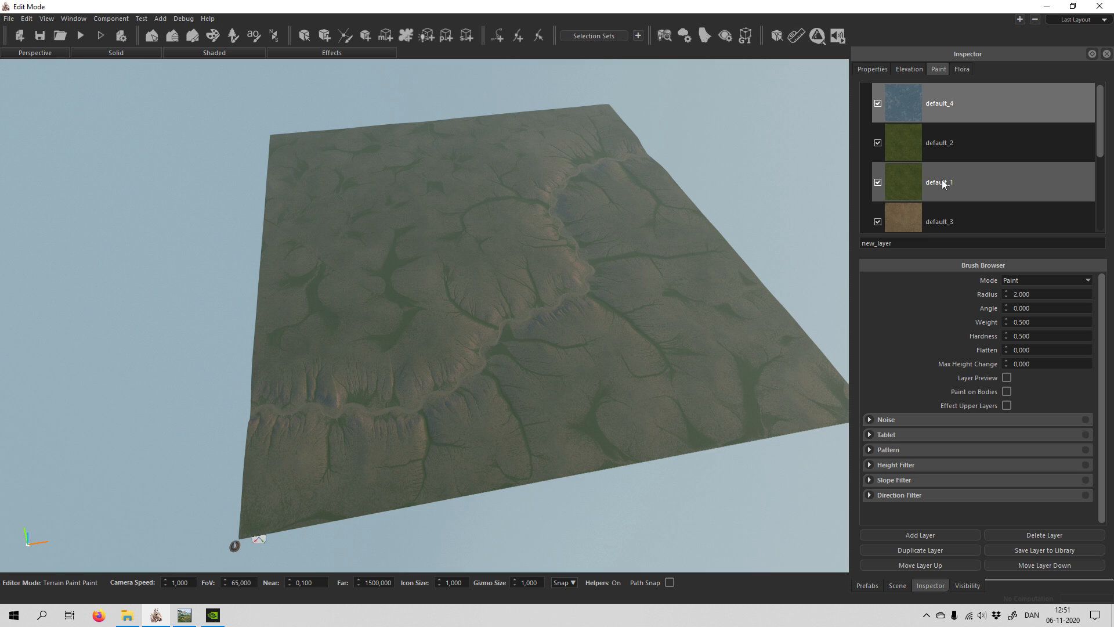
left_click(977, 148)
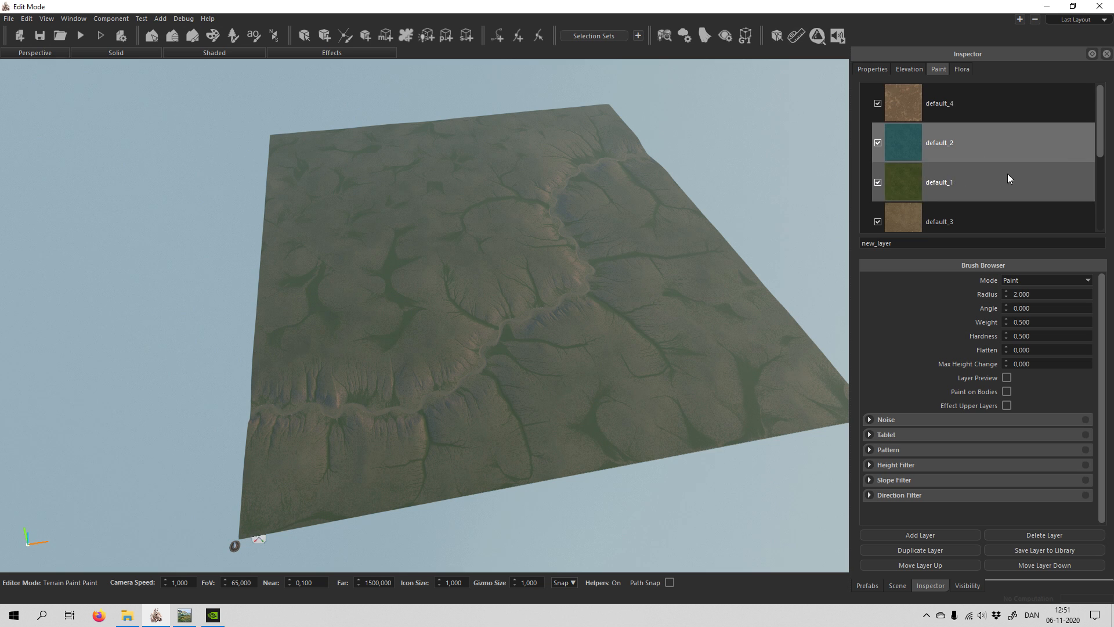
scroll(998, 180, "down", 3)
middle_click_drag(493, 295, 447, 305)
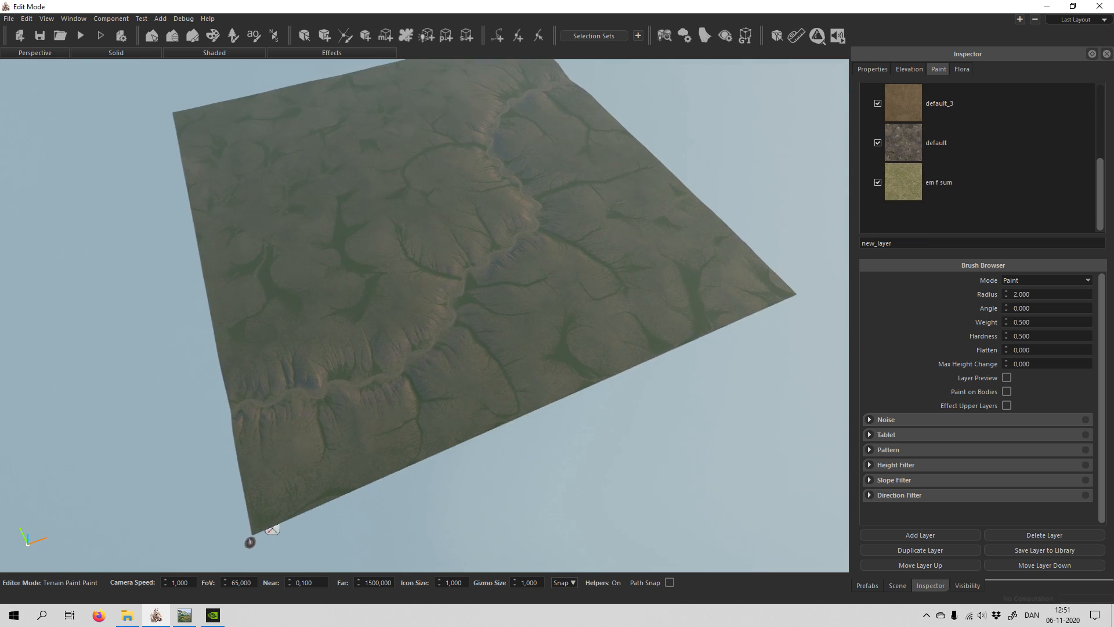
middle_click_drag(794, 343, 681, 348)
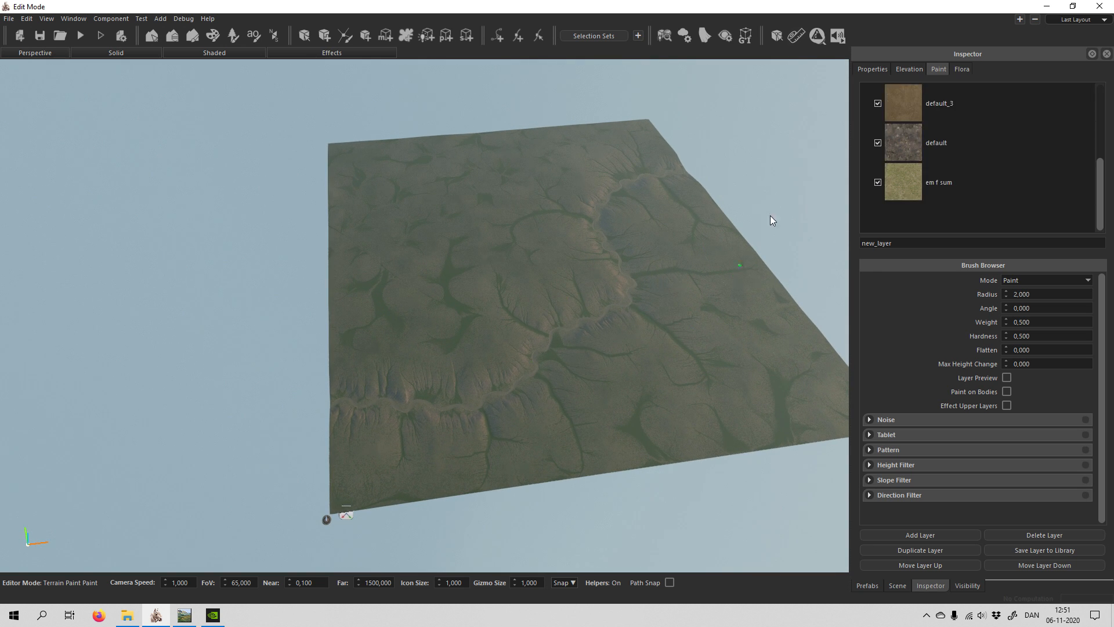
scroll(889, 134, "up", 3)
left_click(915, 143)
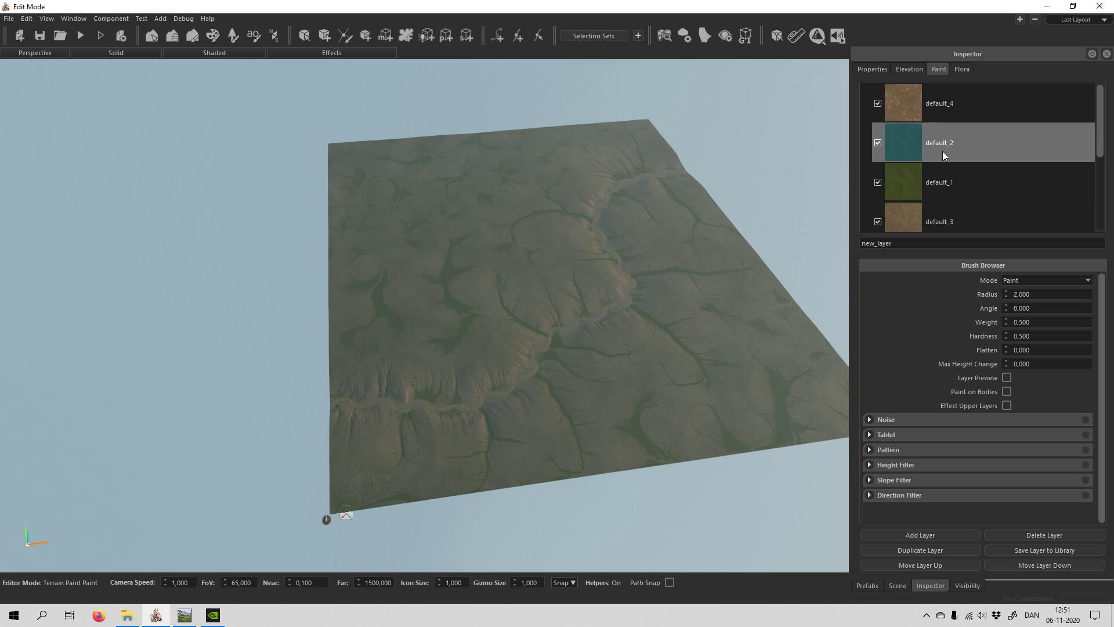
scroll(943, 169, "down", 3)
left_click(887, 156)
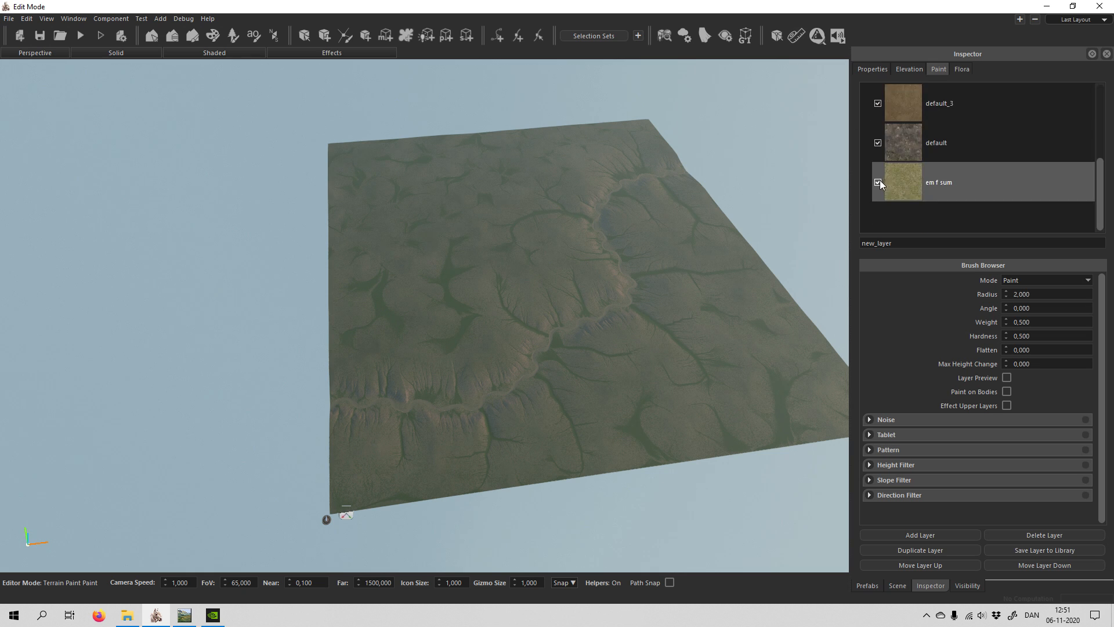
Hide all the terrain's paint layers, from em f sum at the base to default_4 at the top.
left_click(878, 182)
left_click(878, 142)
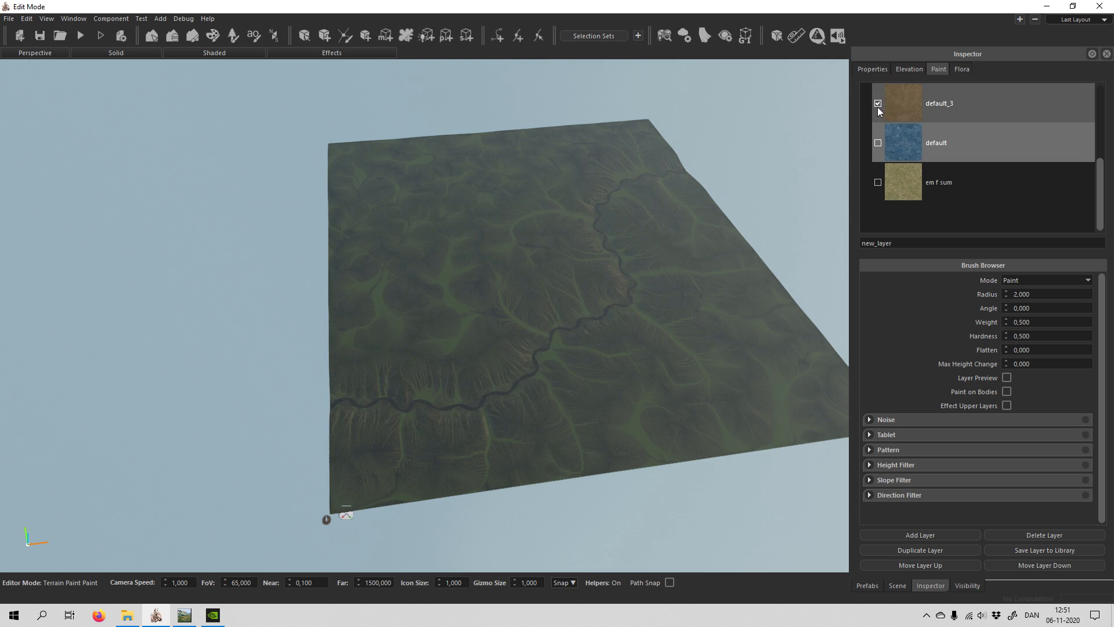
left_click(877, 104)
scroll(900, 121, "up", 3)
left_click(878, 103)
left_click(878, 143)
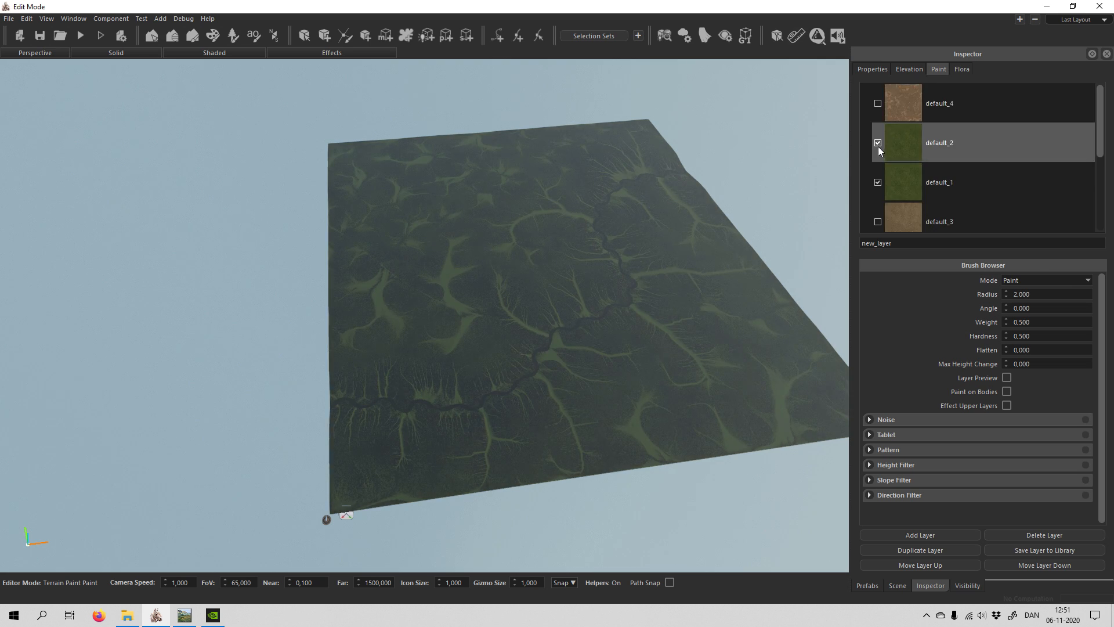
left_click(877, 182)
scroll(970, 203, "down", 3)
scroll(970, 204, "up", 3)
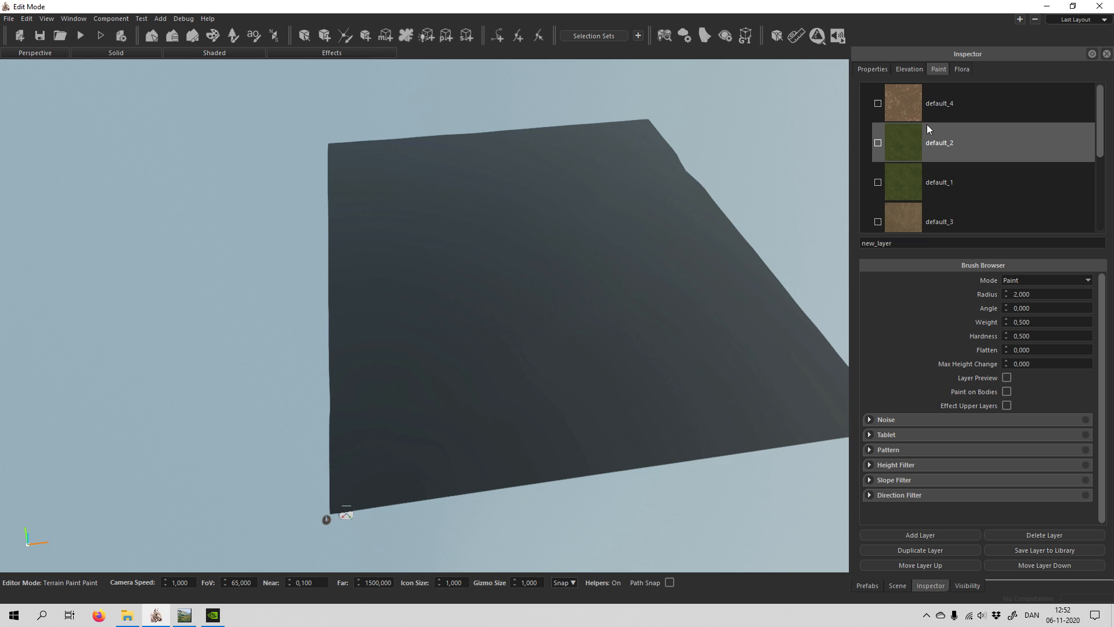
Show only the default_4 mud layer and fly over the terrain to examine where it is applied.
right_click_drag(652, 350, 604, 407)
key("a")
key("w")
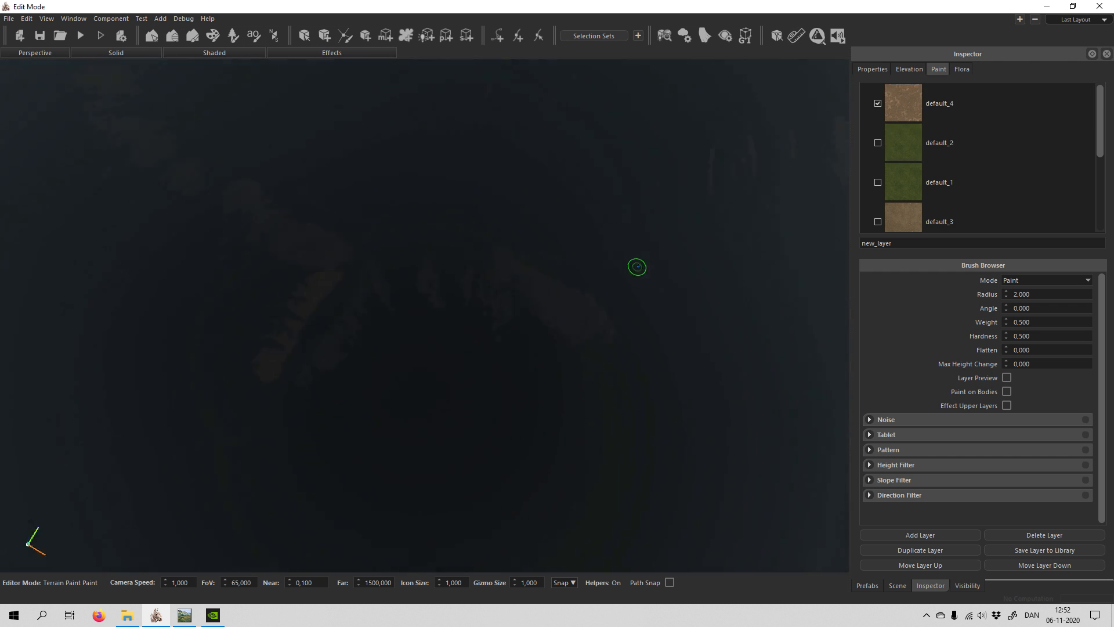
mouse_move(638, 266)
right_mouse_down()
mouse_move(635, 256)
mouse_move(652, 272)
right_mouse_up()
Show the default_2 grass layer instead of default_4 and examine its coverage across the terrain.
left_click(877, 142)
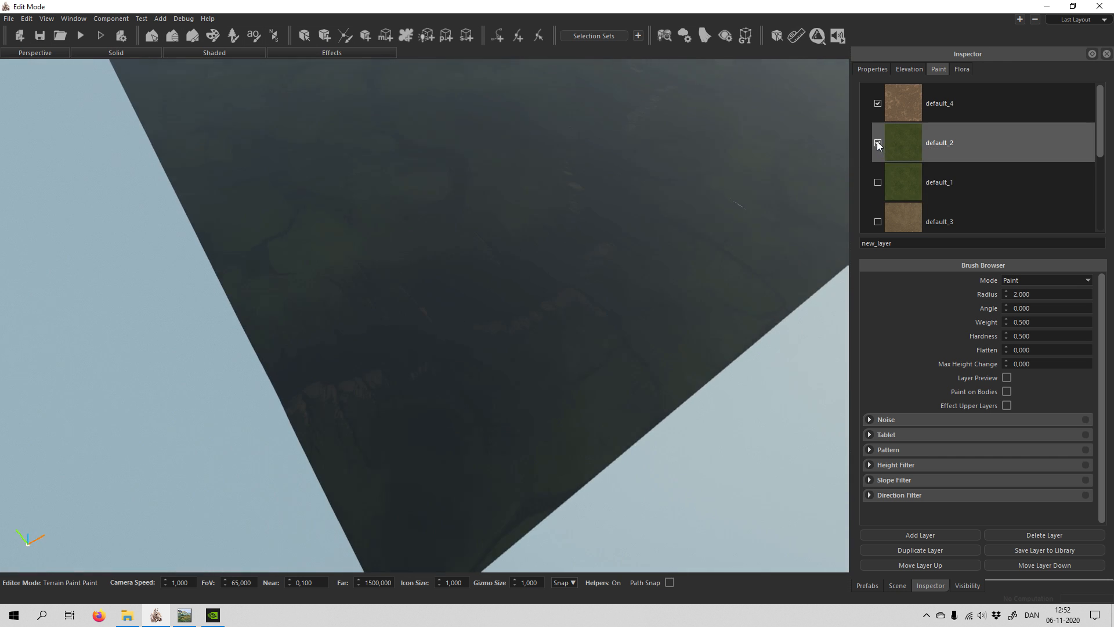
left_click(878, 103)
right_click_drag(804, 186, 803, 185)
right_click_drag(417, 332, 417, 331)
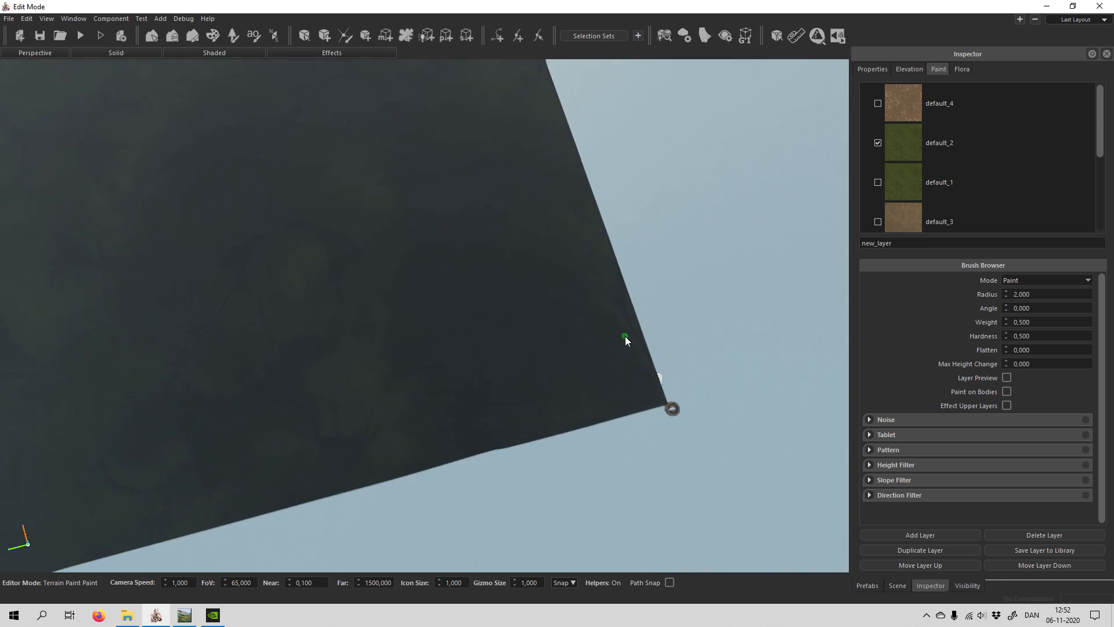
middle_click_drag(604, 338, 604, 337)
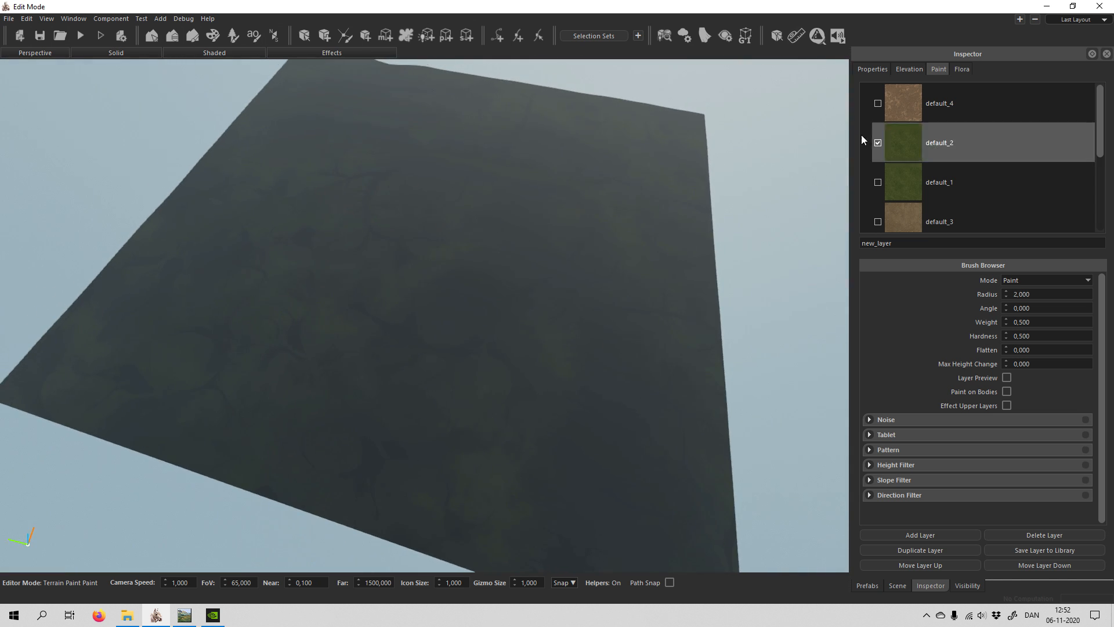
Show only the default_1 grass layer and fly along the river and its side valleys to examine its coverage.
left_click(878, 182)
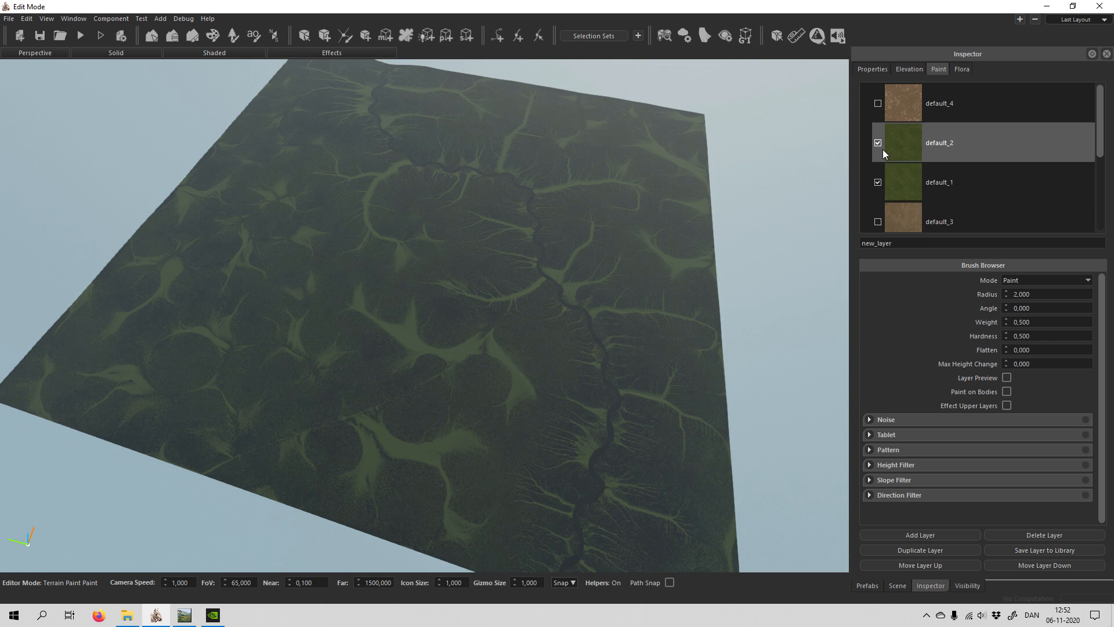
middle_click_drag(531, 342, 602, 340)
key("w")
key("d")
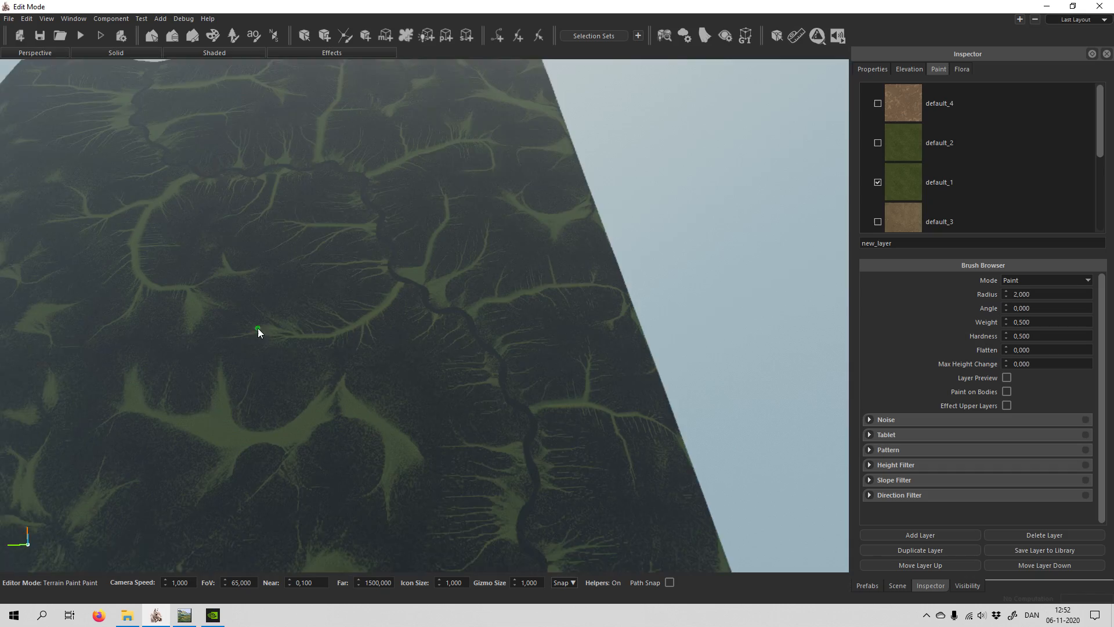
key("w")
middle_click_drag(495, 375, 493, 375)
key("w")
key("w")
key("s")
key("s")
key("s")
key("a")
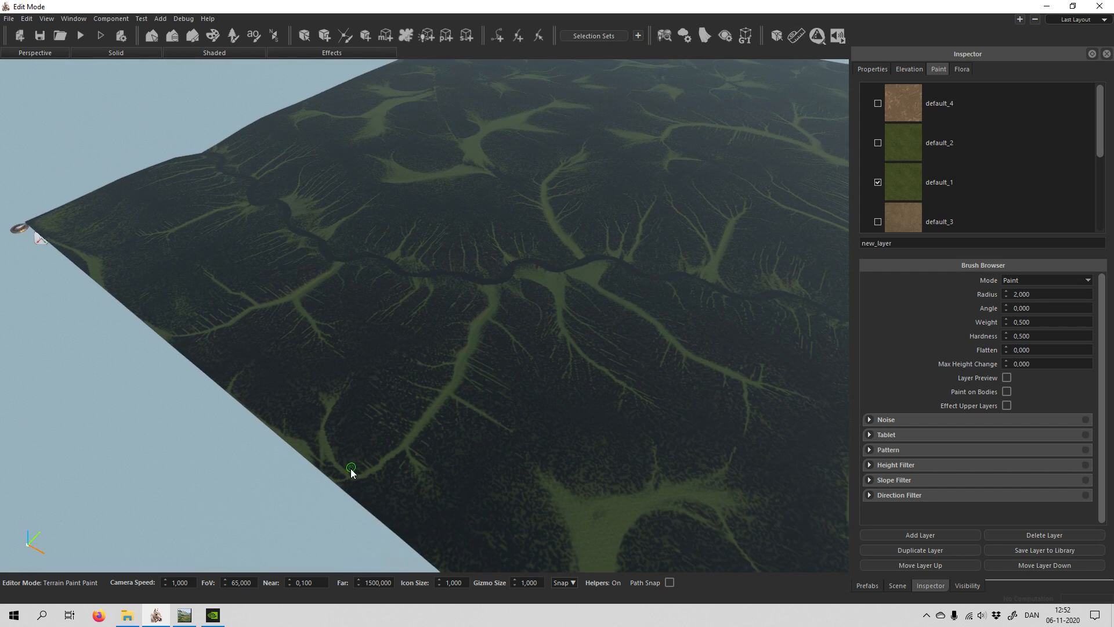
key("w")
mouse_move(448, 411)
middle_mouse_down()
mouse_move(449, 395)
mouse_move(445, 416)
middle_mouse_up()
key("w")
key("w")
key("s")
key("s")
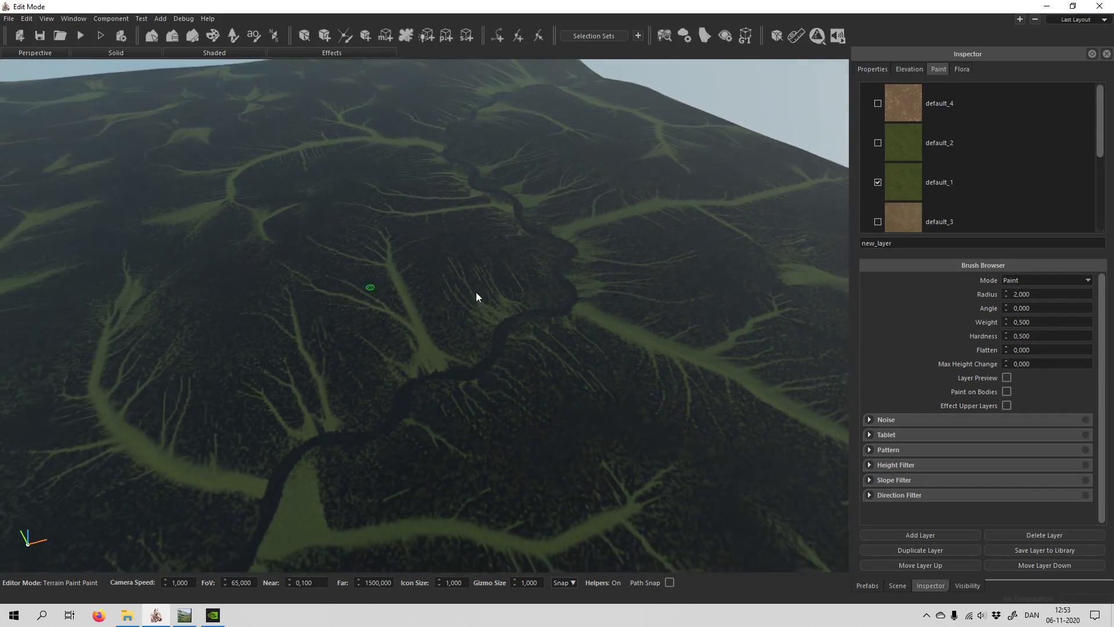
middle_click_drag(578, 390, 578, 390)
Clear the black_terrain texture from the area map of the default_2 grass layer.
left_click(878, 143)
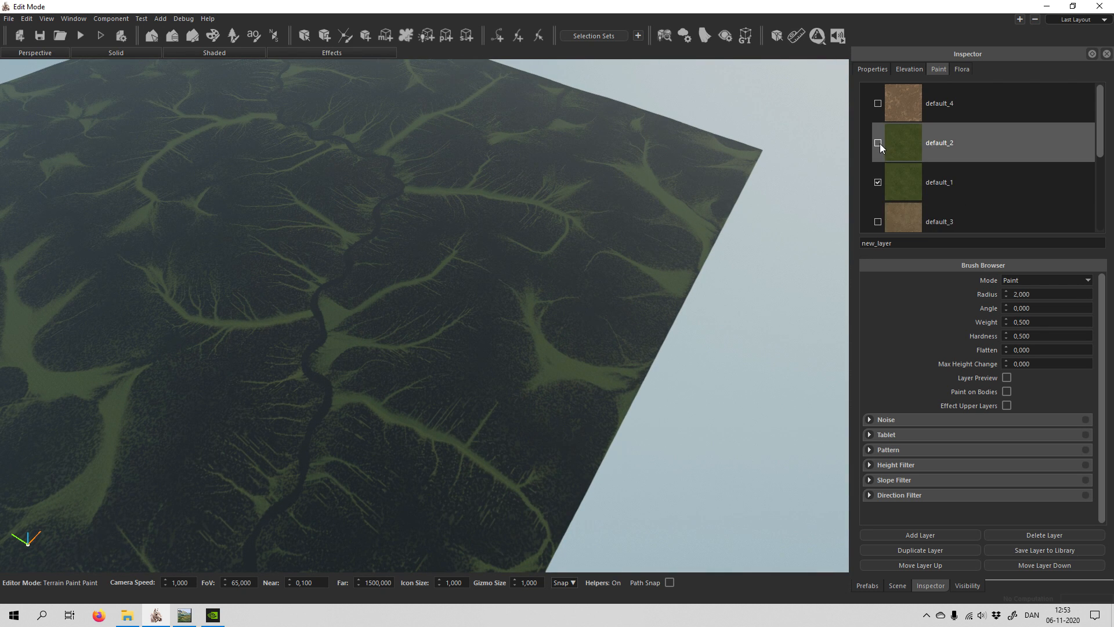
middle_click_drag(572, 244, 572, 244)
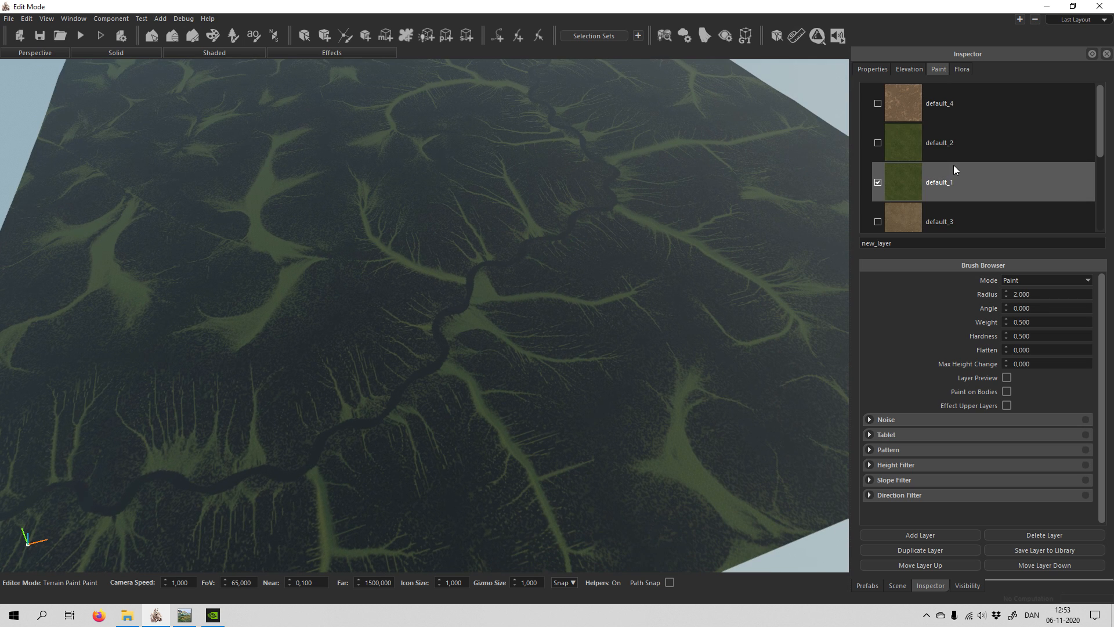
double_click(949, 145)
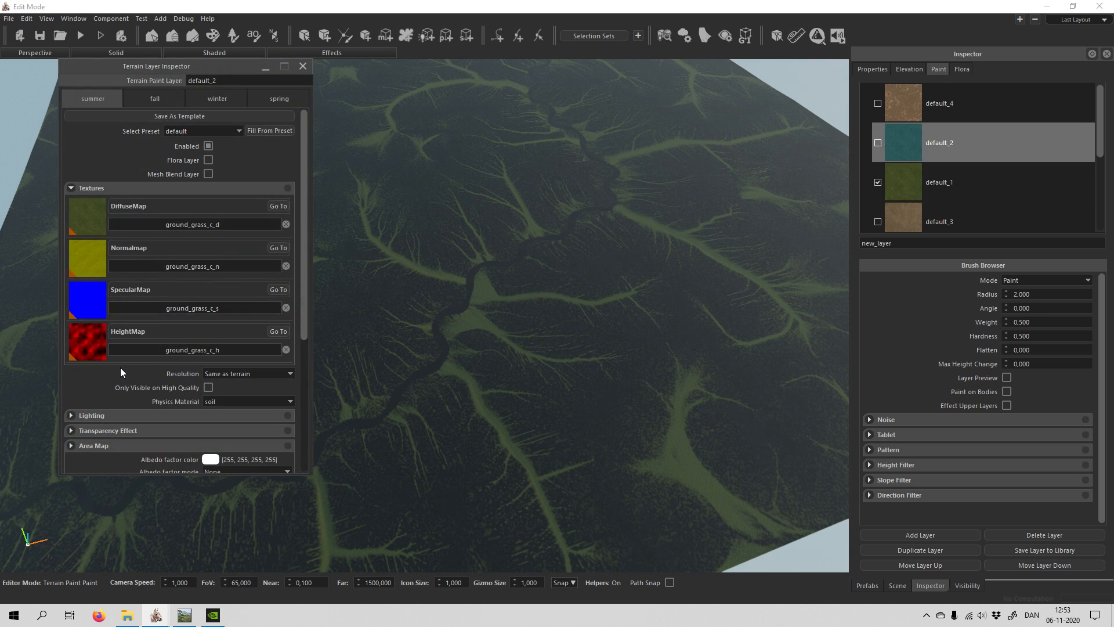
scroll(120, 368, "down", 6)
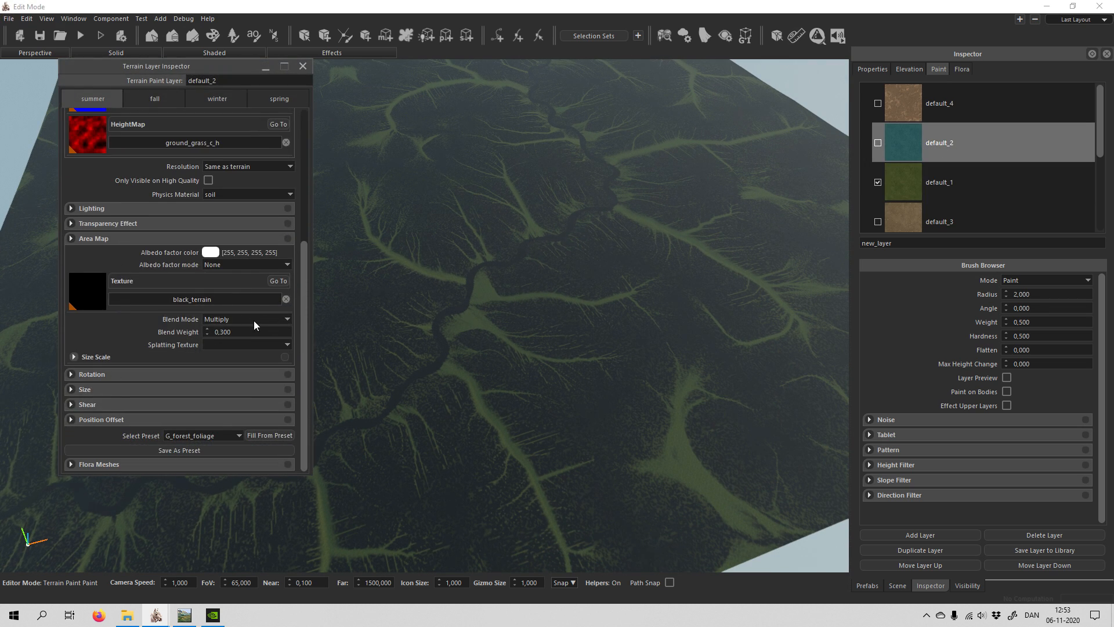
left_click(256, 321)
left_click(249, 333)
left_click(286, 299)
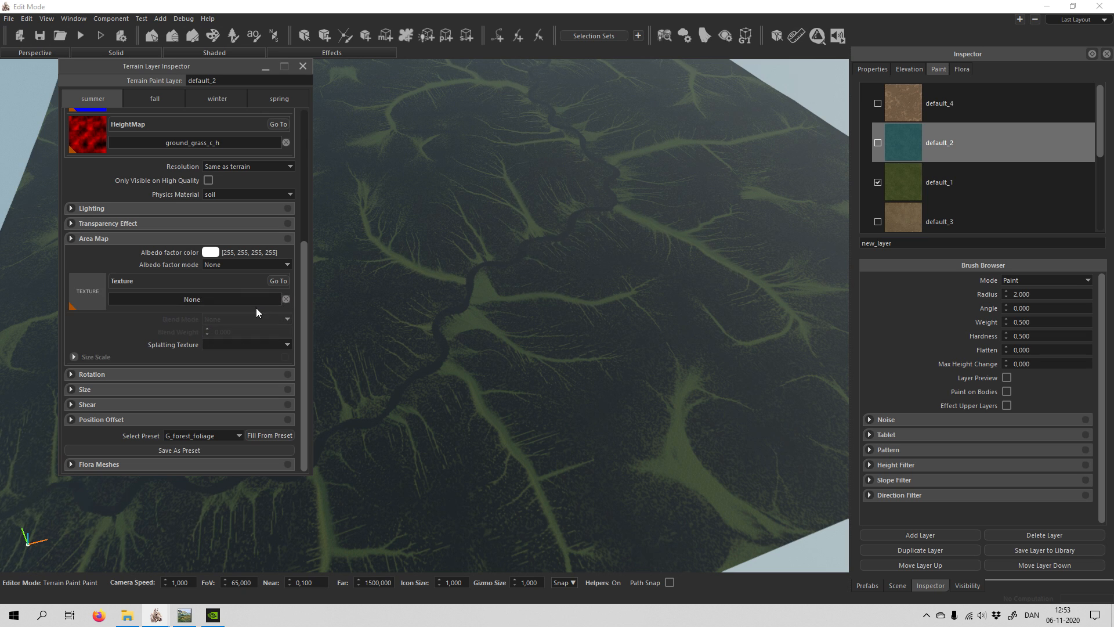
left_click(302, 67)
Open the area map settings of the default_1 grass layer with its blend weight ready for editing.
left_click_drag(910, 145, 948, 174)
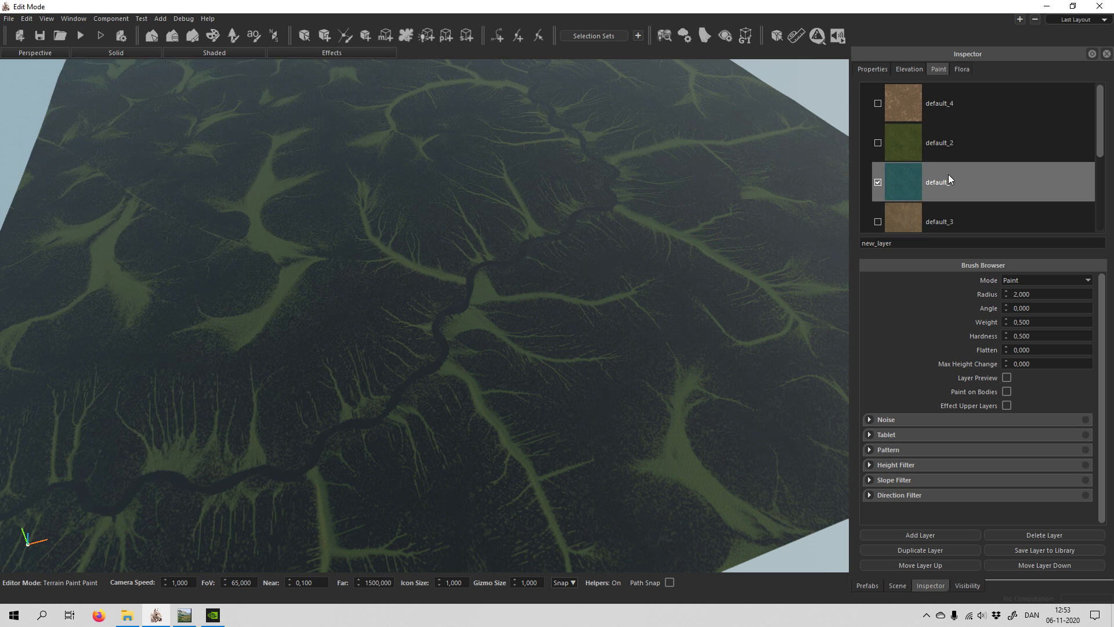
double_click(949, 175)
scroll(99, 393, "down", 2)
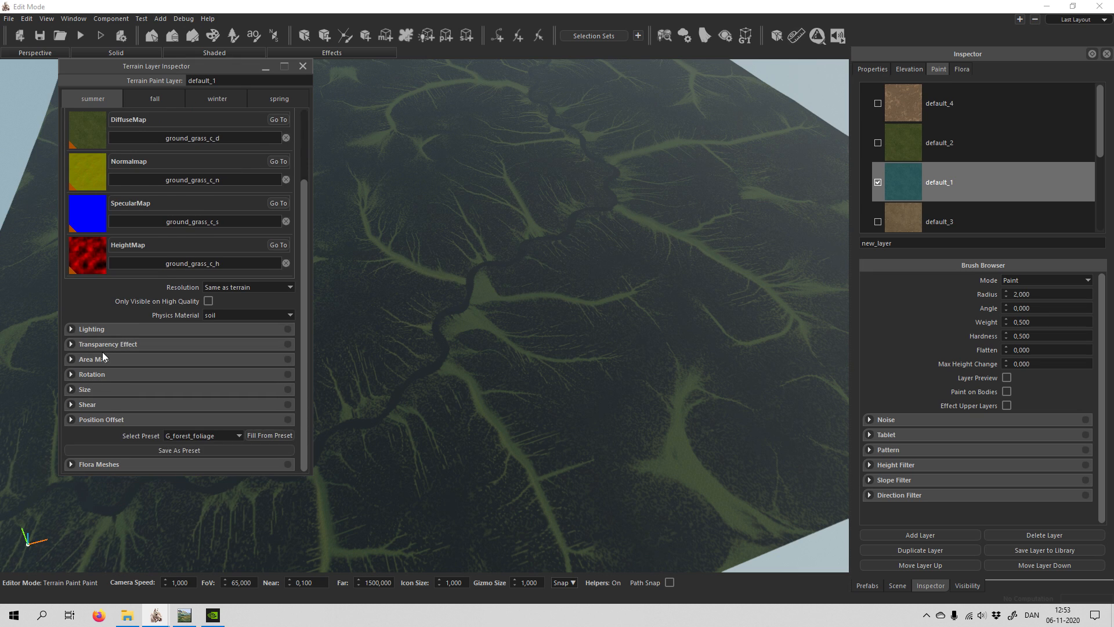
left_click(102, 360)
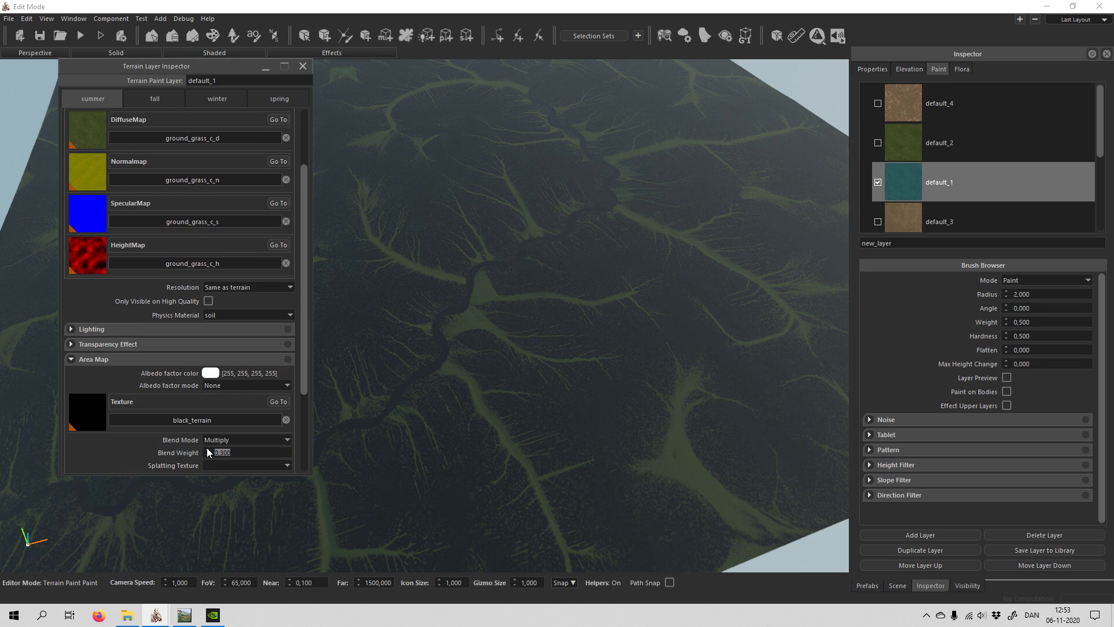
left_click(302, 67)
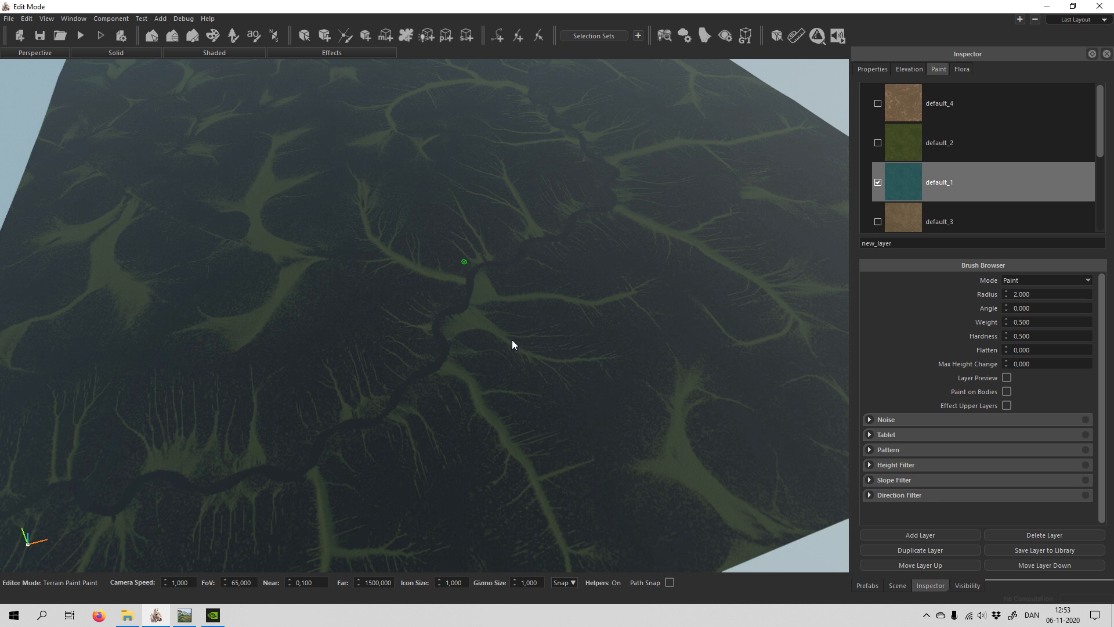
Show only the default_3 layer in place of default_1 and examine its coverage across the whole terrain.
middle_click_drag(528, 416, 755, 284)
left_click(879, 221)
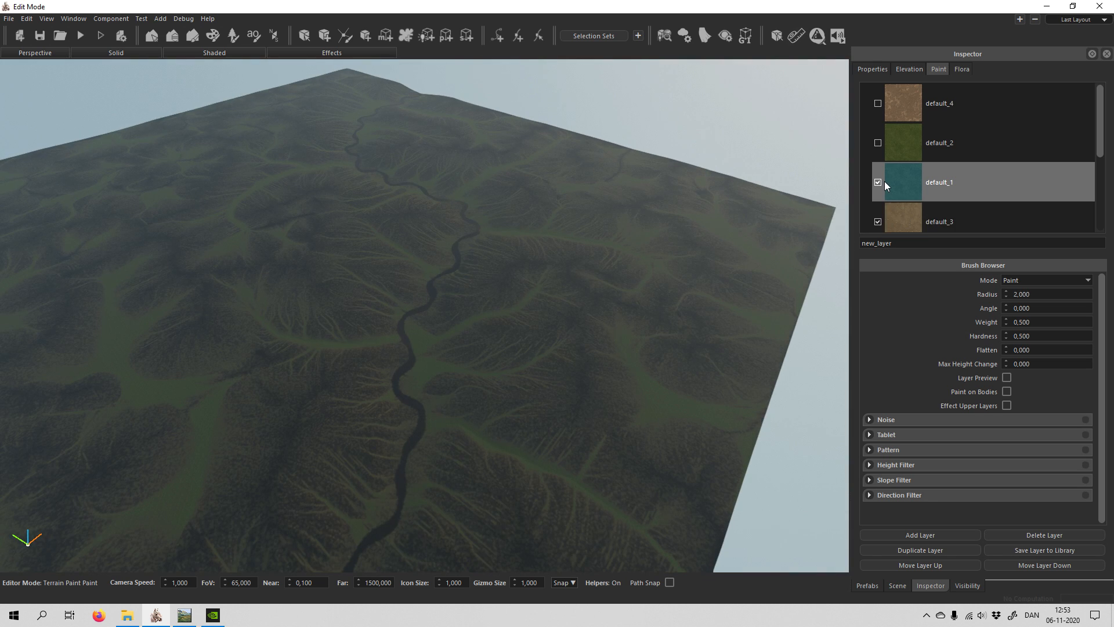
left_click(879, 181)
scroll(960, 191, "down", 1)
middle_click_drag(574, 242, 576, 242)
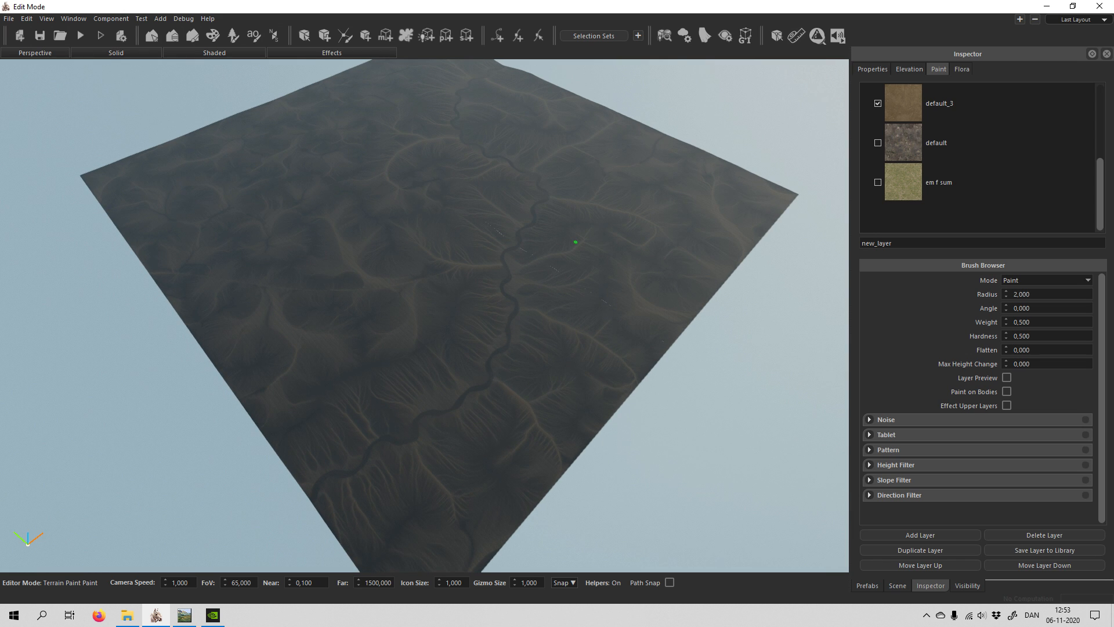
Show the default rock layer instead of default_3 and examine where it covers the river cliffs.
left_click(946, 144)
left_click(877, 144)
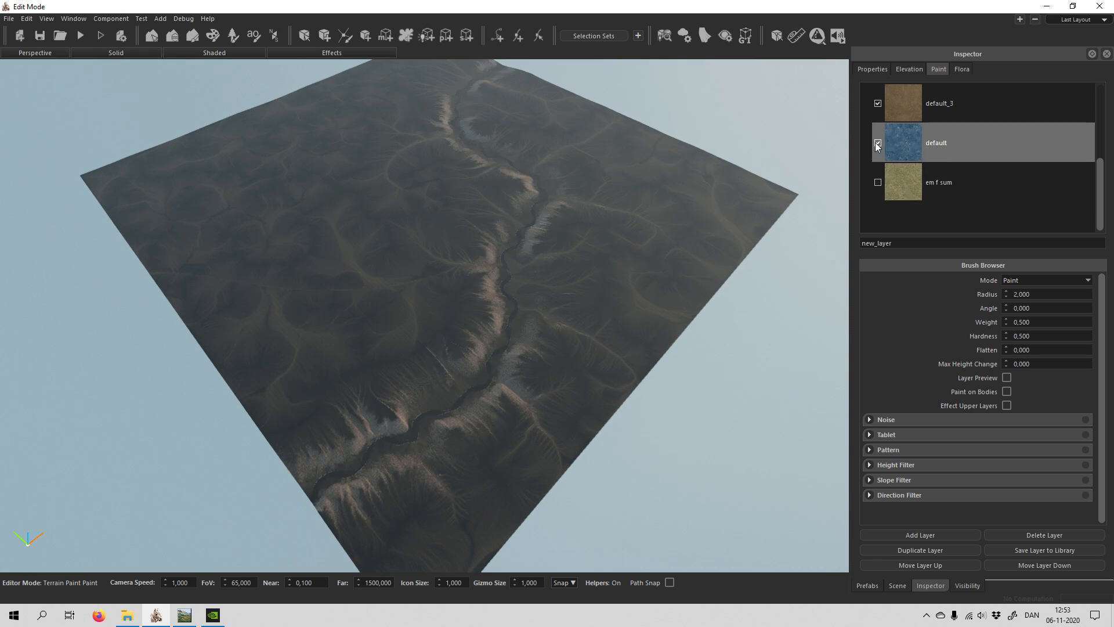
left_click(878, 104)
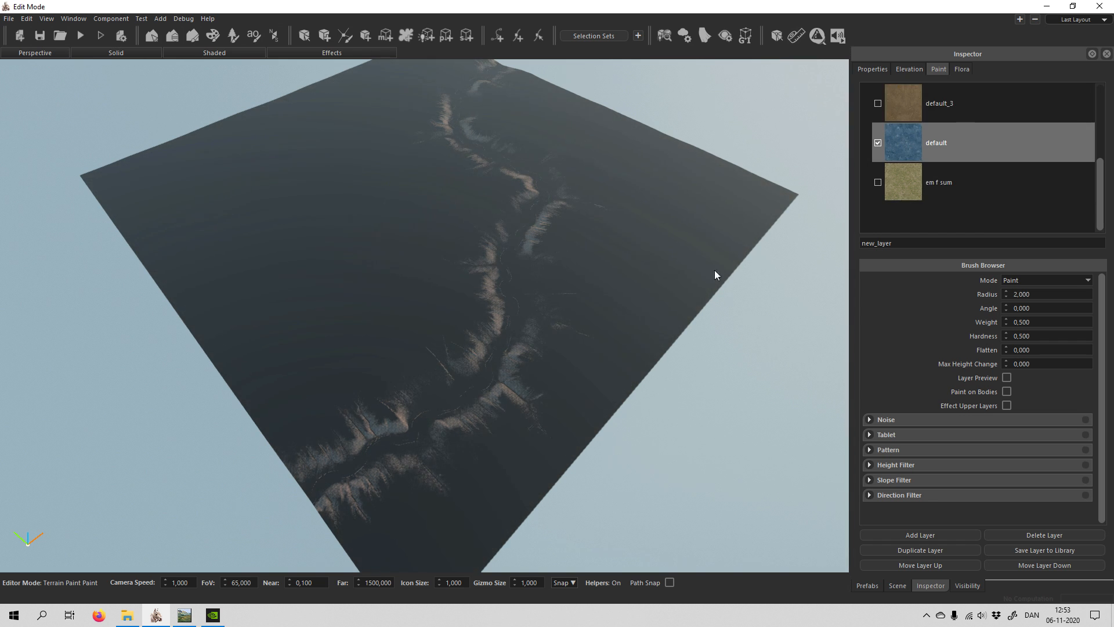
middle_click_drag(716, 271, 652, 282)
middle_click_drag(553, 315, 552, 314)
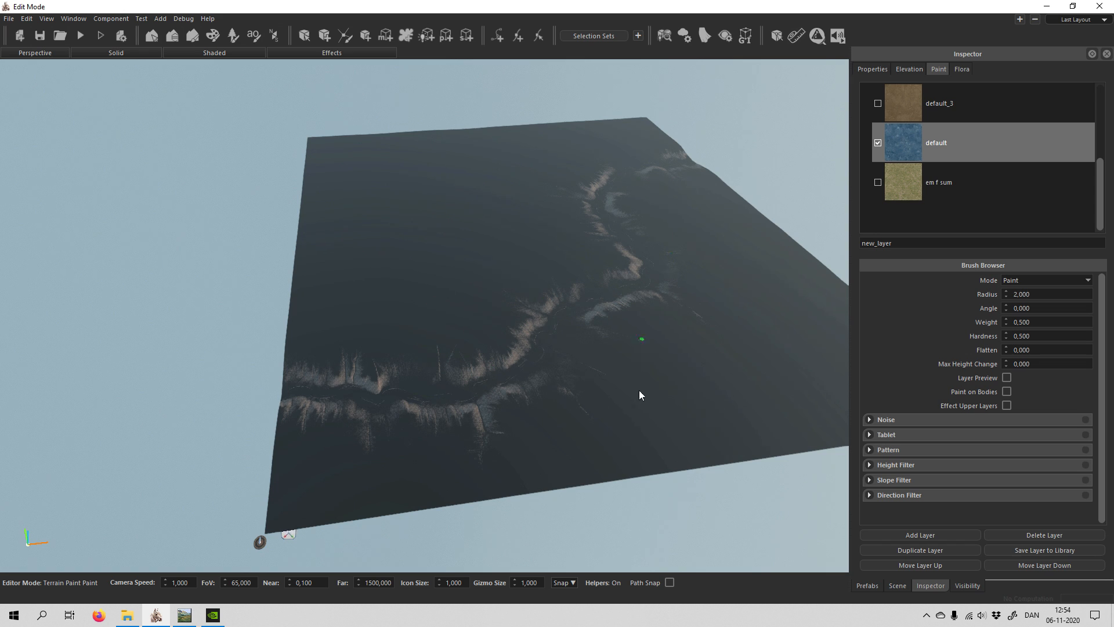
middle_click_drag(639, 390, 660, 395)
Switch to the scenes folder in File Explorer, duplicate the rohan_forest Cliff1 materialmap 4097 image and open the copy in GIMP.
left_click(134, 617)
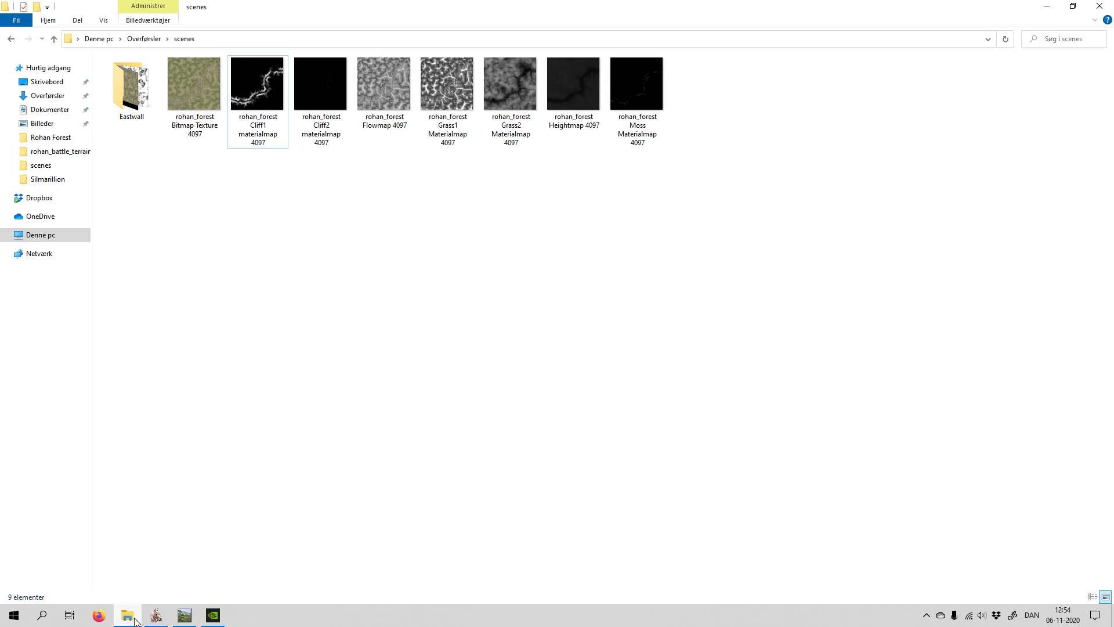
left_click(266, 93)
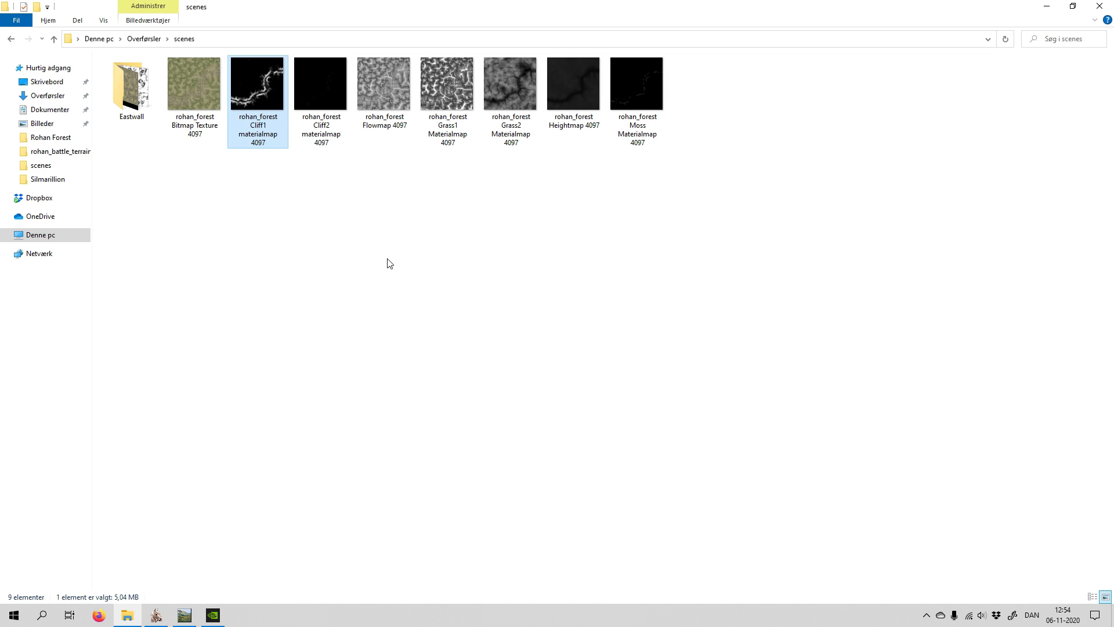
key("ctrl+v")
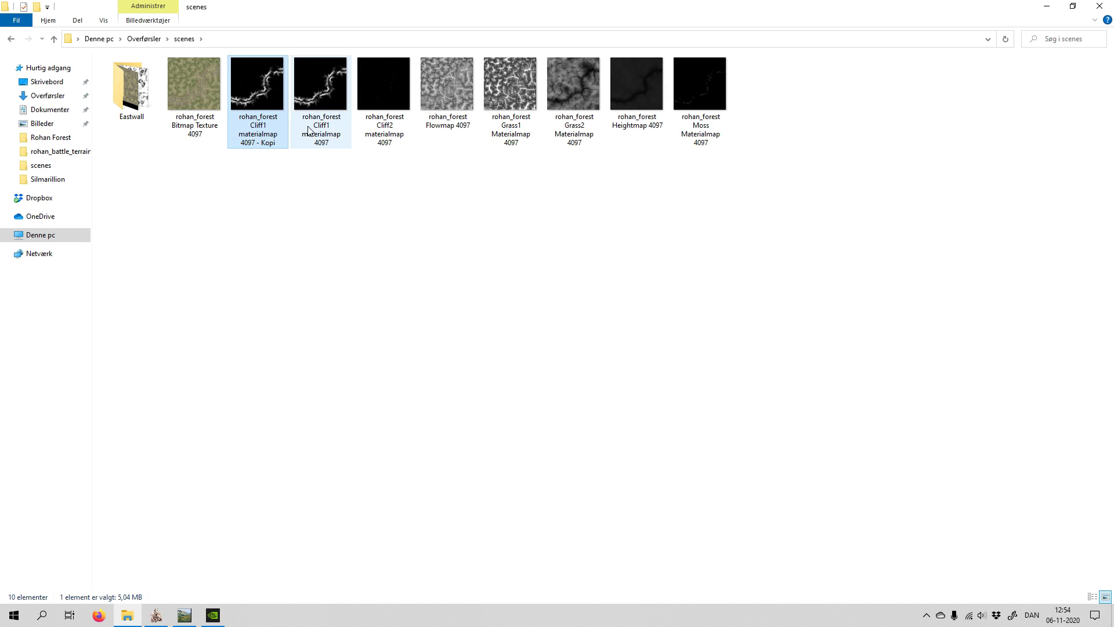
right_click(263, 93)
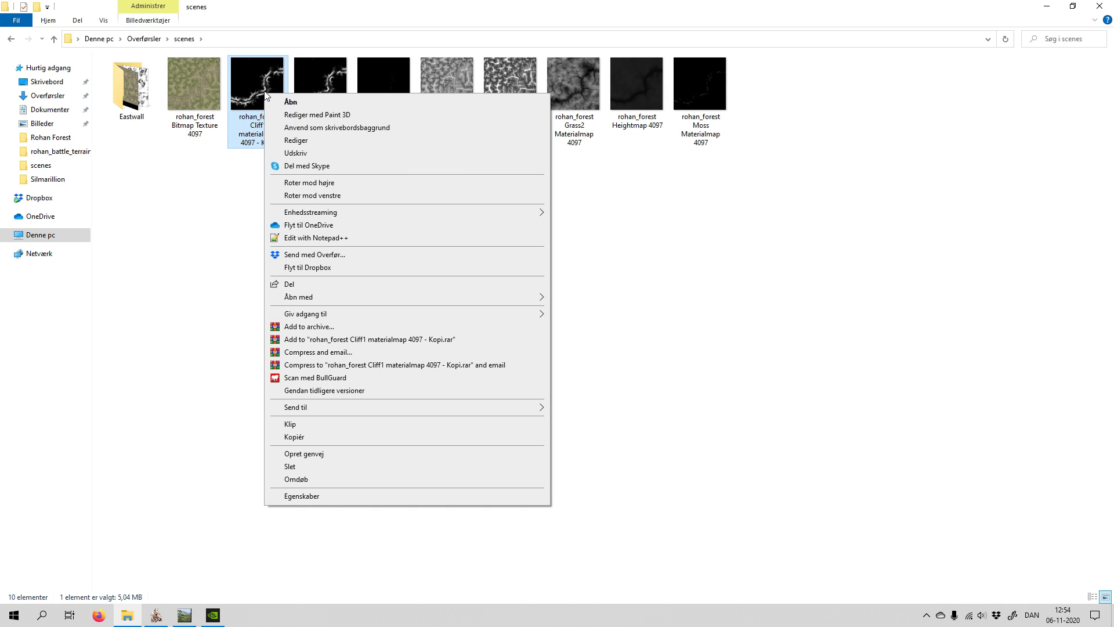
mouse_move(366, 298)
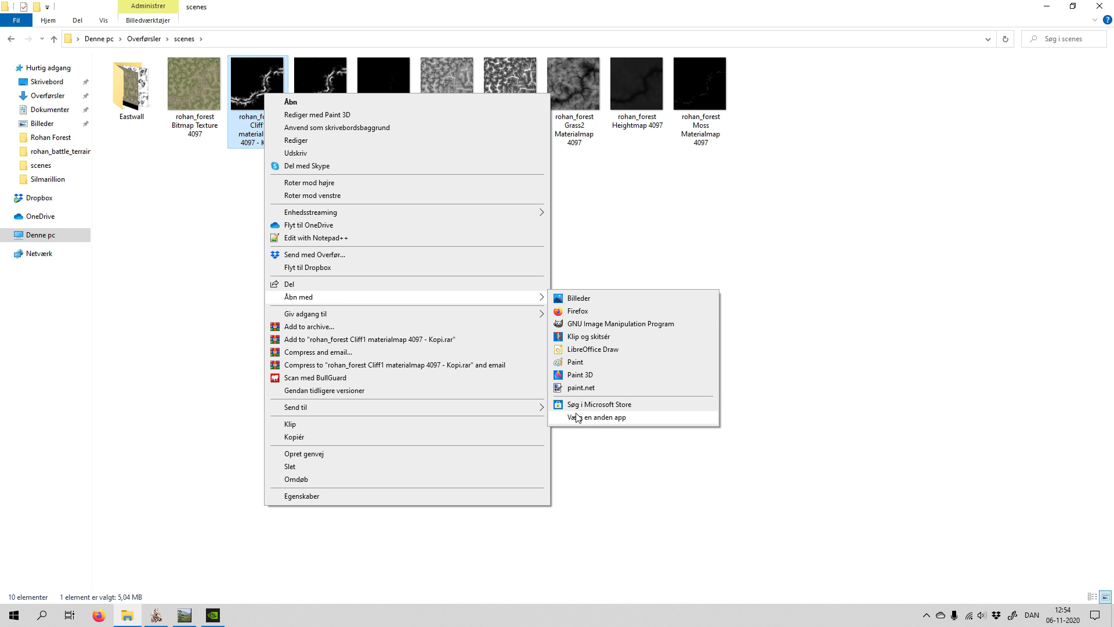
left_click(612, 325)
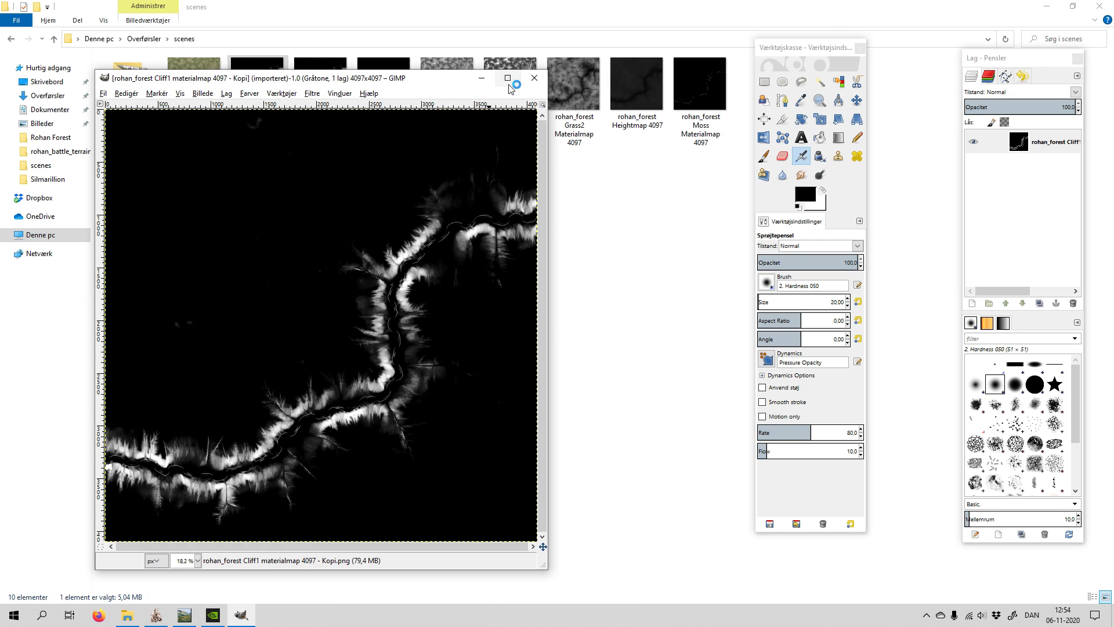
Maximize the GIMP image window, move the toolbox off the picture and invert the colours of the Cliff1 map copy.
left_click(508, 78)
left_click(765, 81)
left_click_drag(772, 52, 37, 69)
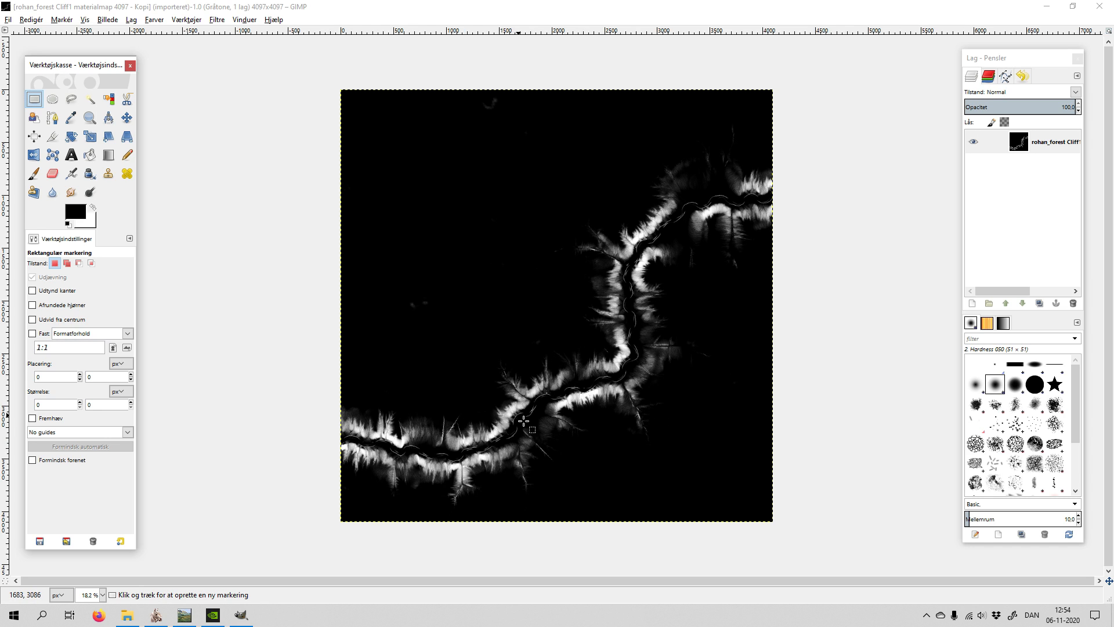
left_click(161, 21)
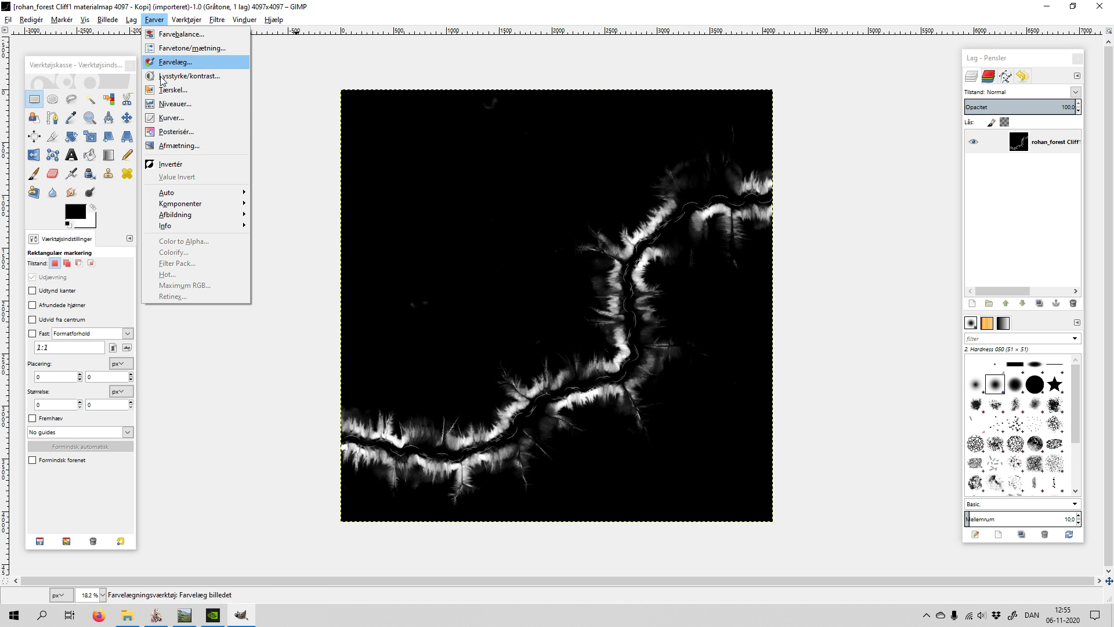
left_click(183, 164)
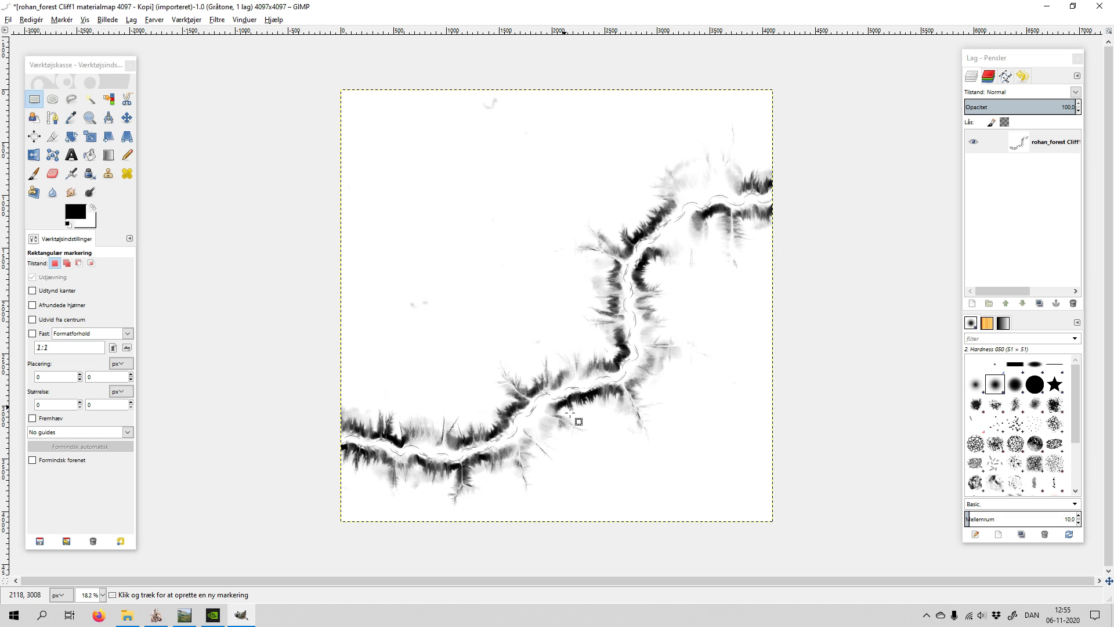
Export the inverted map over the copied Cliff1 PNG and close GIMP without saving a project file.
left_click(9, 19)
left_click(111, 164)
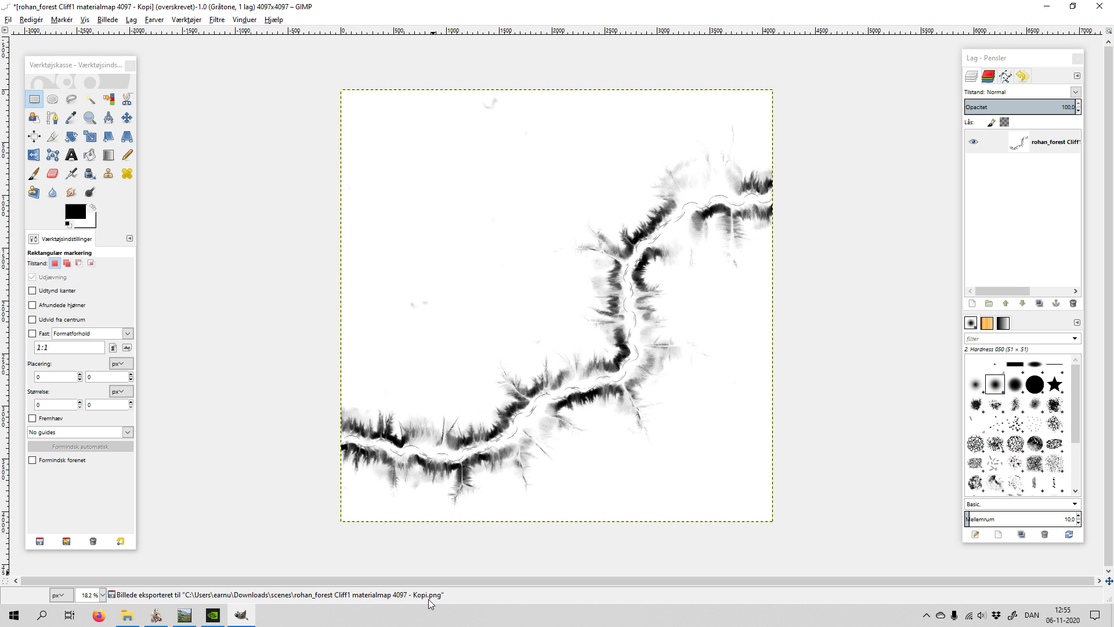
left_click(1100, 6)
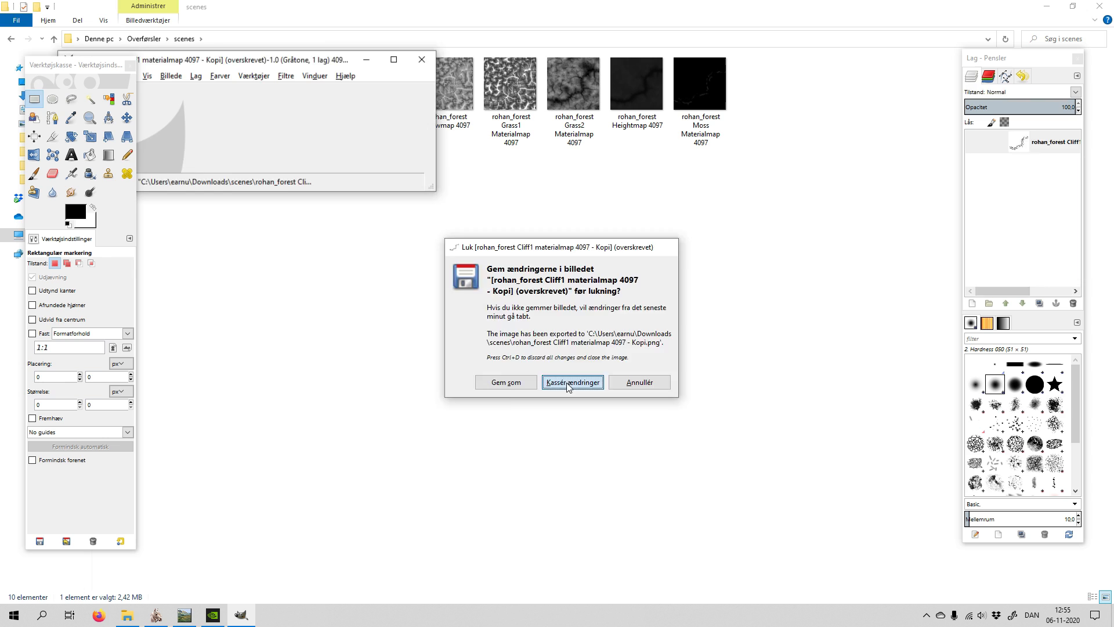
left_click(572, 383)
left_click(443, 77)
left_click(355, 226)
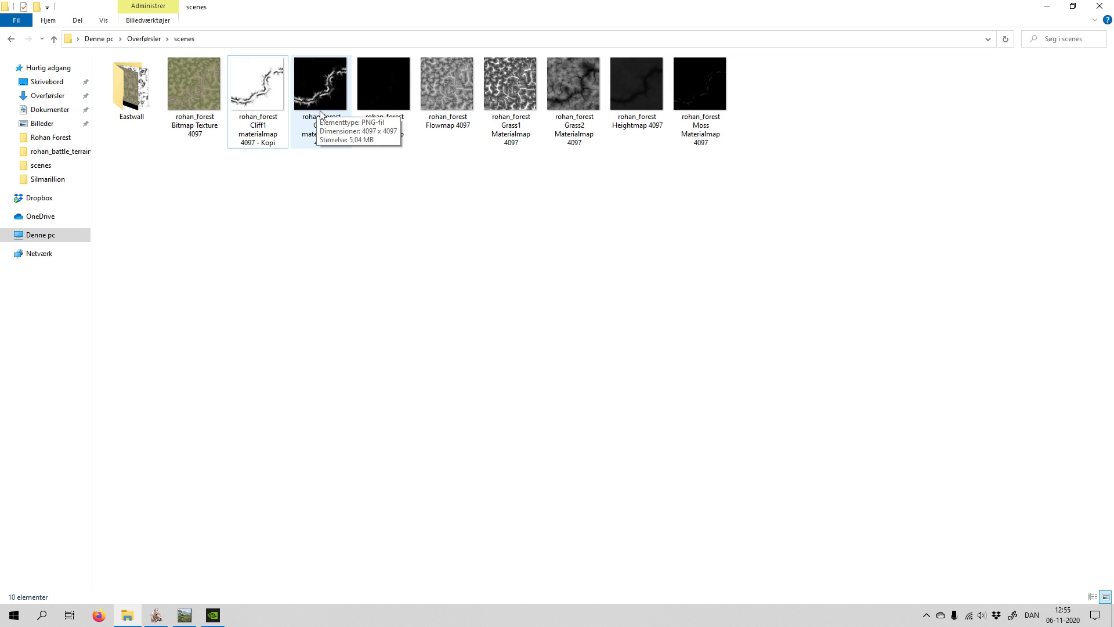
Switch back to the terrain editor and show the default_3, default_4, default_2 and default_1 layers again.
mouse_move(155, 614)
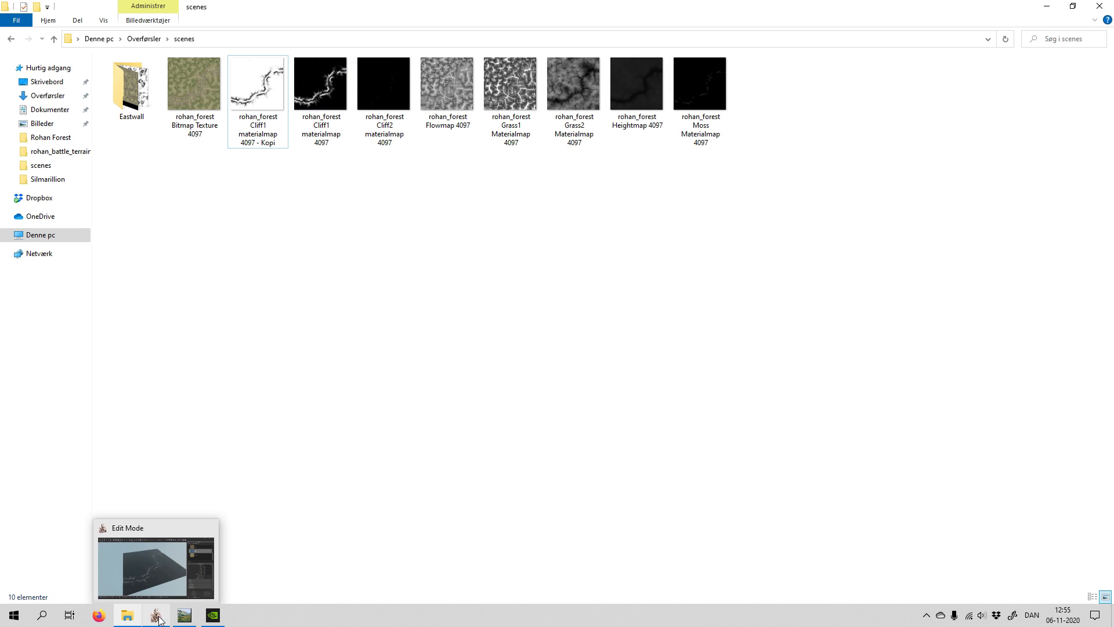
left_click(179, 544)
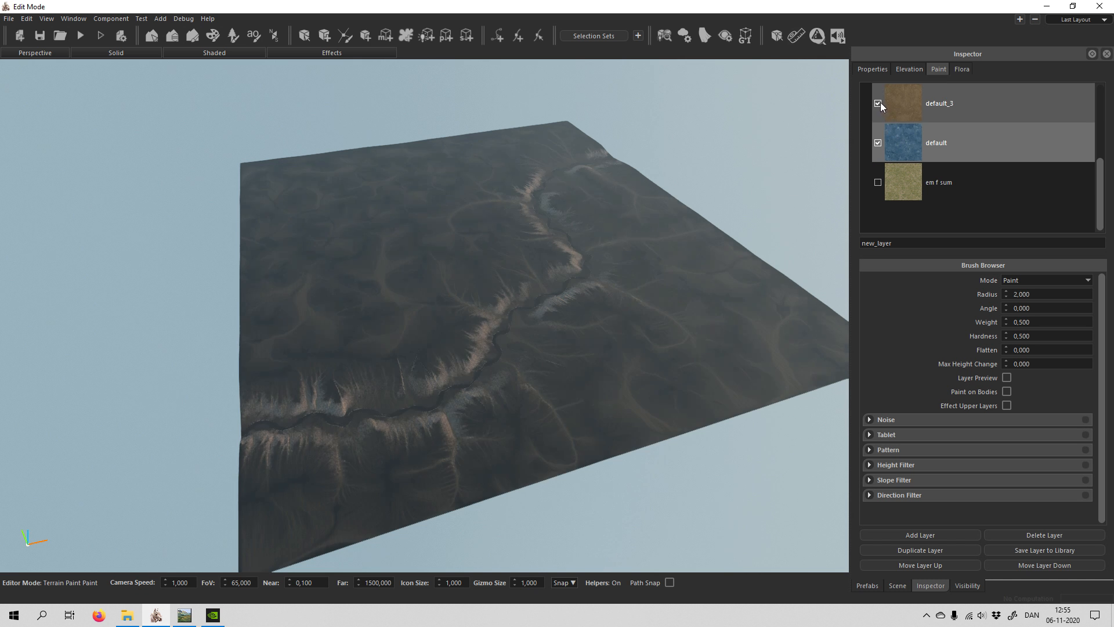
left_click(878, 142)
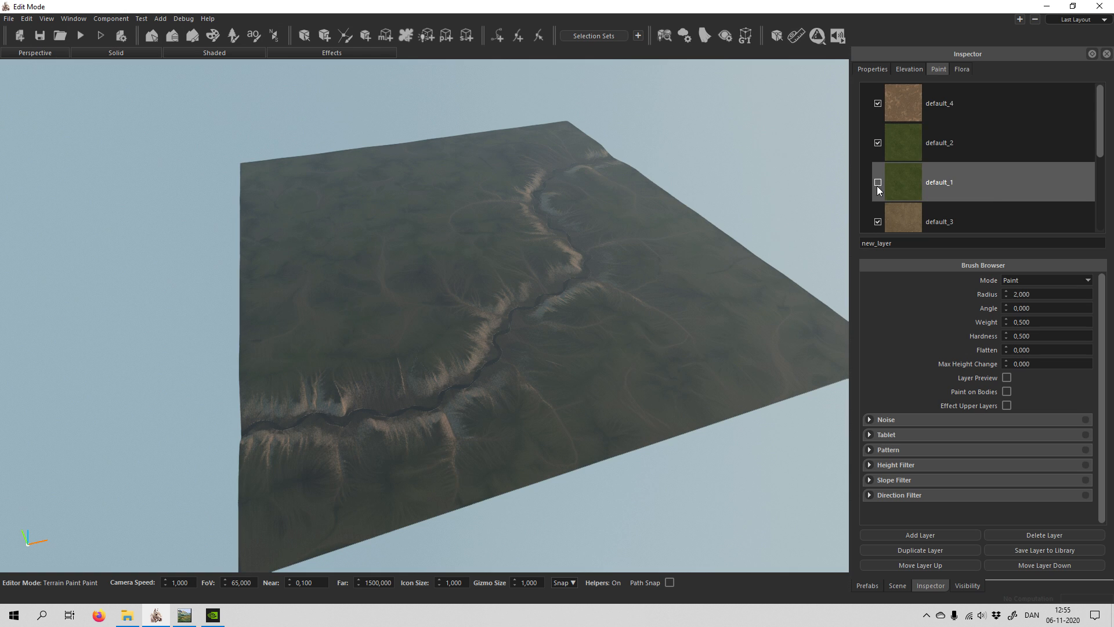
left_click(904, 182)
scroll(888, 180, "down", 3)
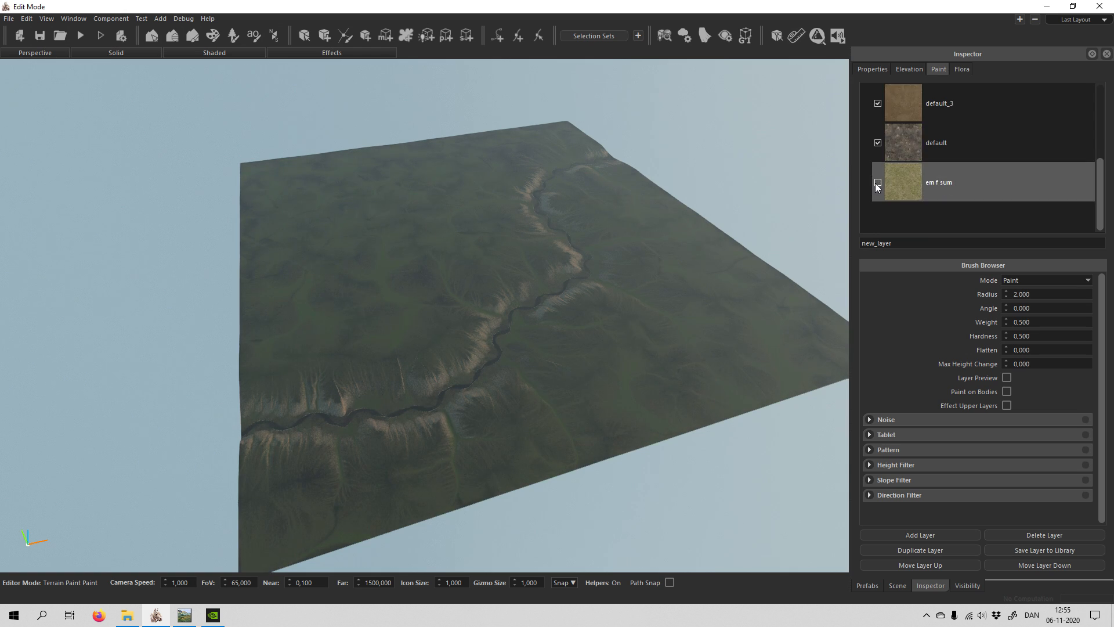
Show the em f sum base layer, toggling it off and on to compare the terrain with and without it.
left_click(877, 183)
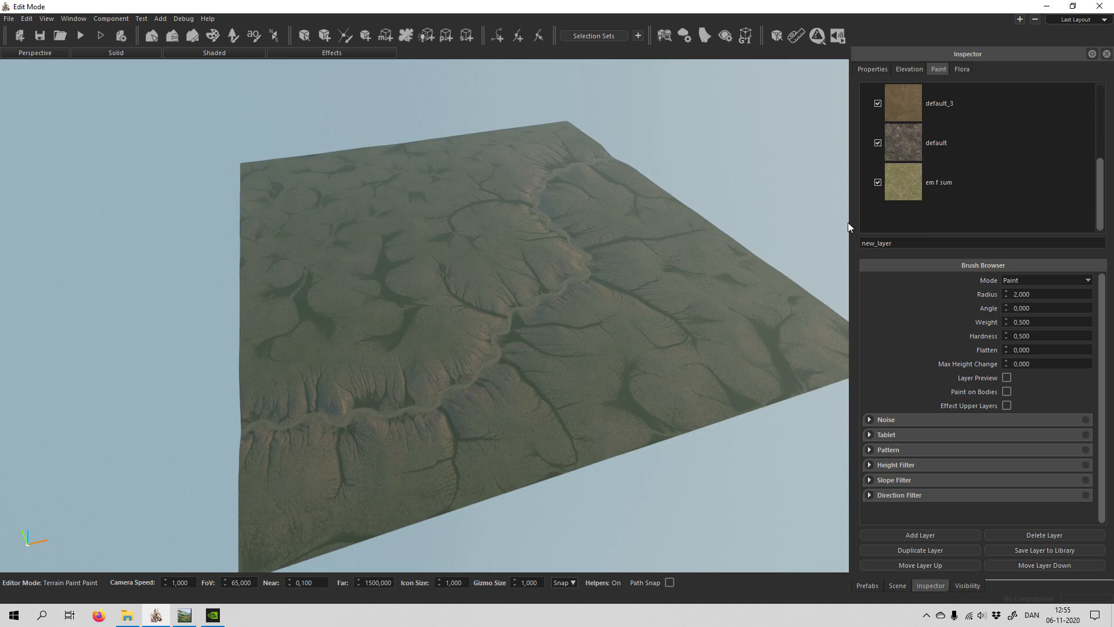
left_click(878, 183)
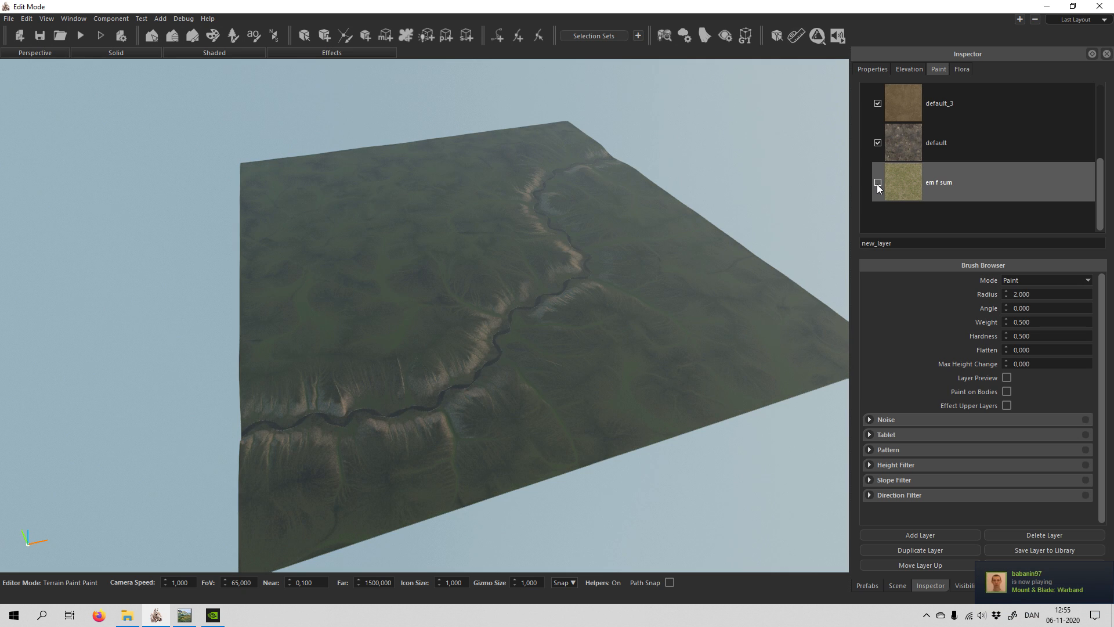
left_click(877, 183)
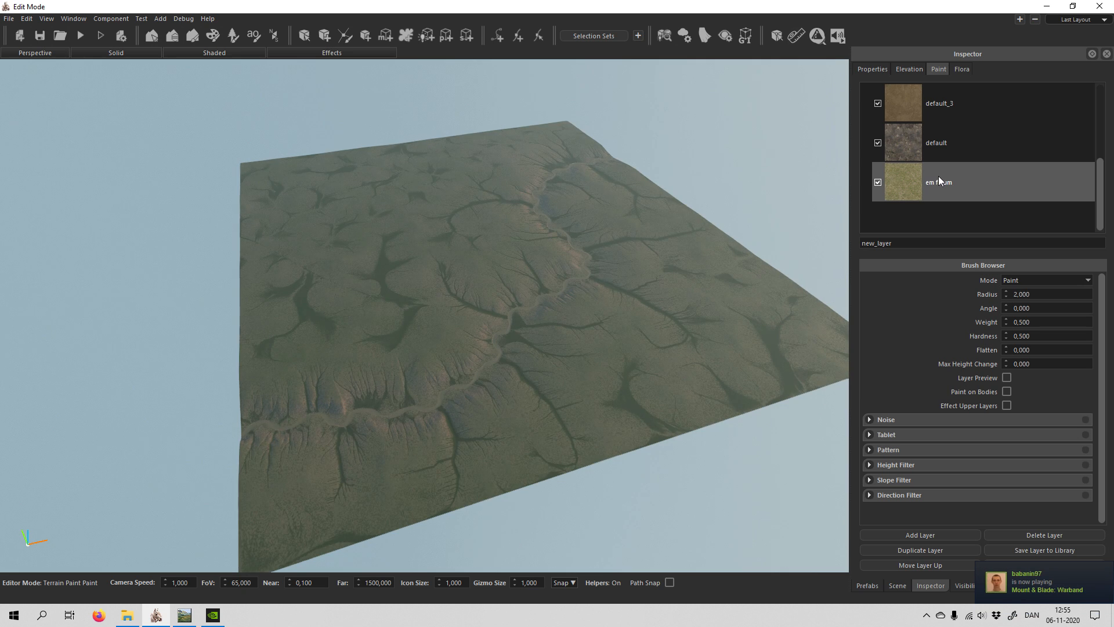
Add a paint layer from the default template and place it directly above the em f sum base layer.
left_click(918, 534)
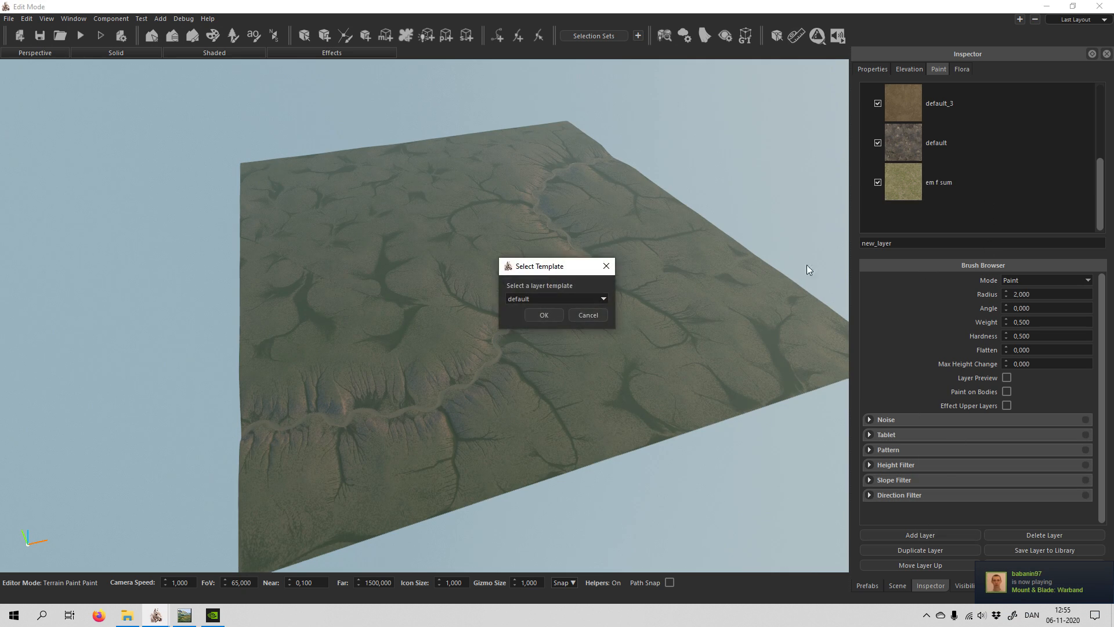
left_click(543, 315)
left_click_drag(938, 103, 1021, 227)
scroll(961, 203, "down", 3)
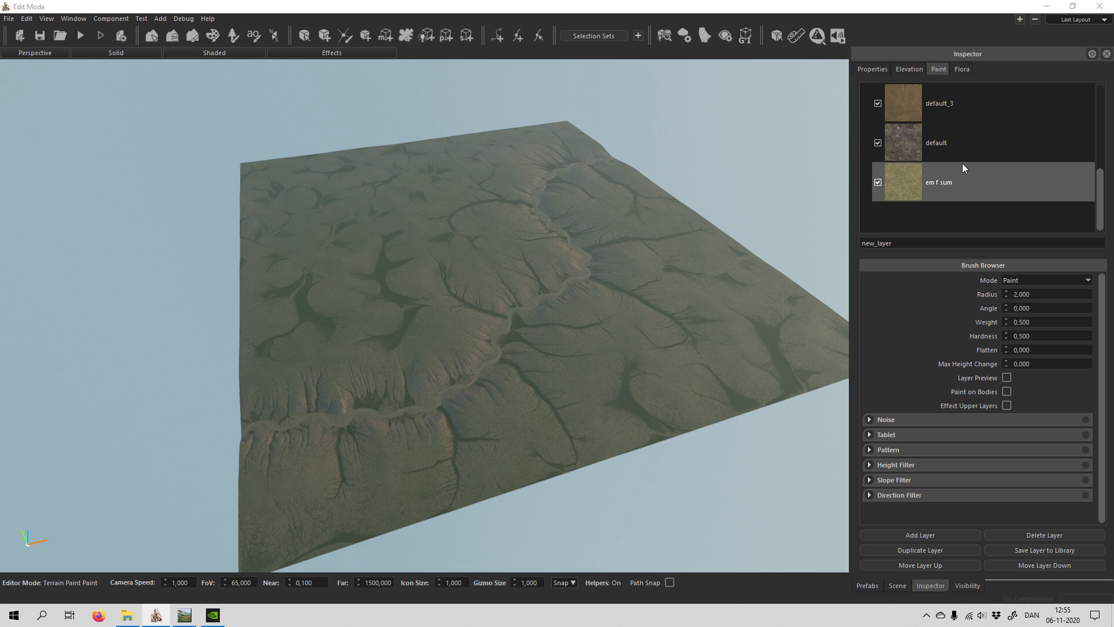
left_click(946, 111)
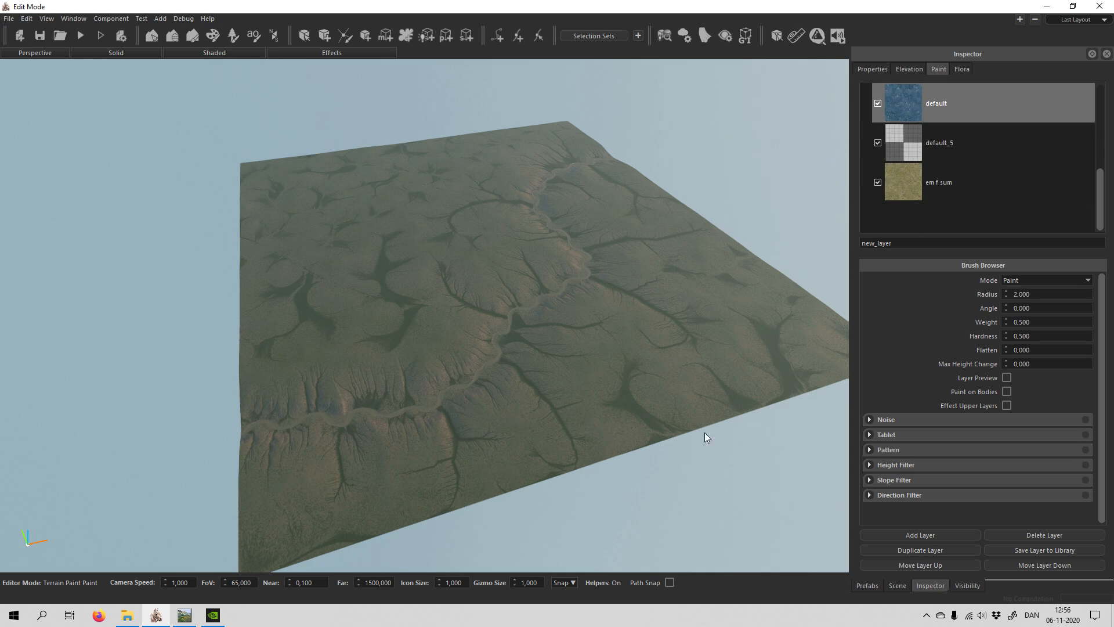
left_click(953, 150)
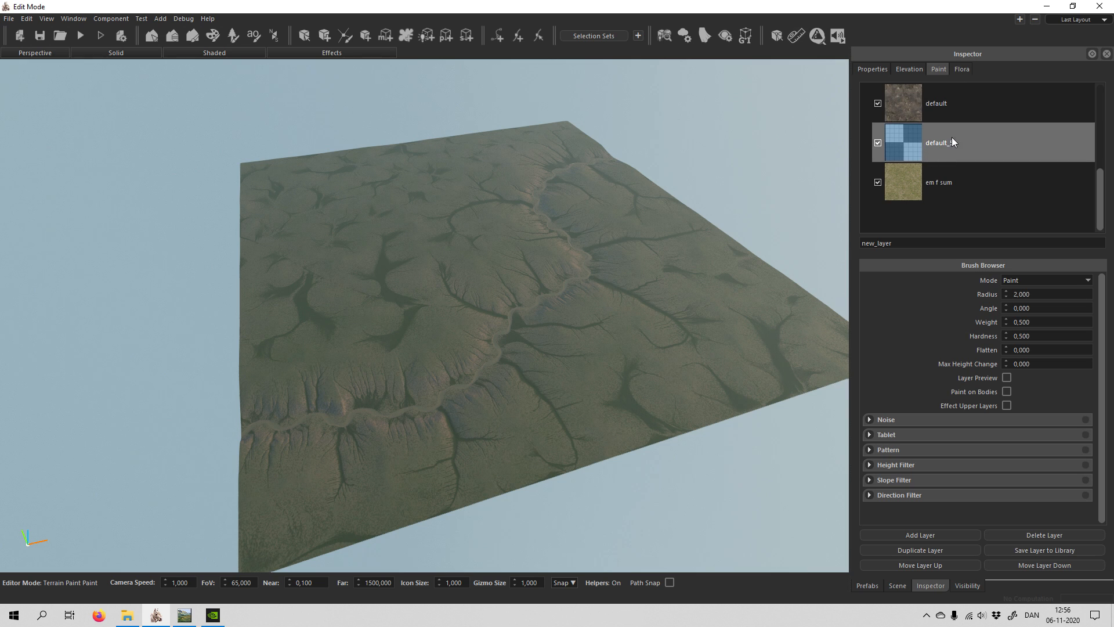
Set the default_5 layer's diffuse map to ground_drygrass_b_d and close the layer inspector.
double_click(952, 139)
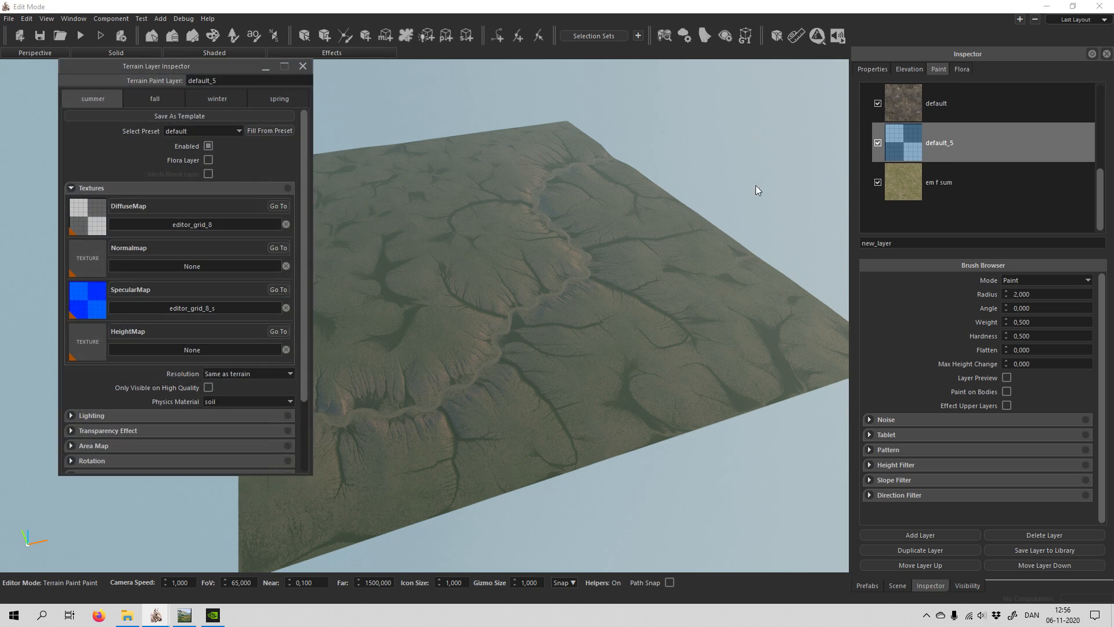
left_click(161, 223)
scroll(232, 319, "down", 3)
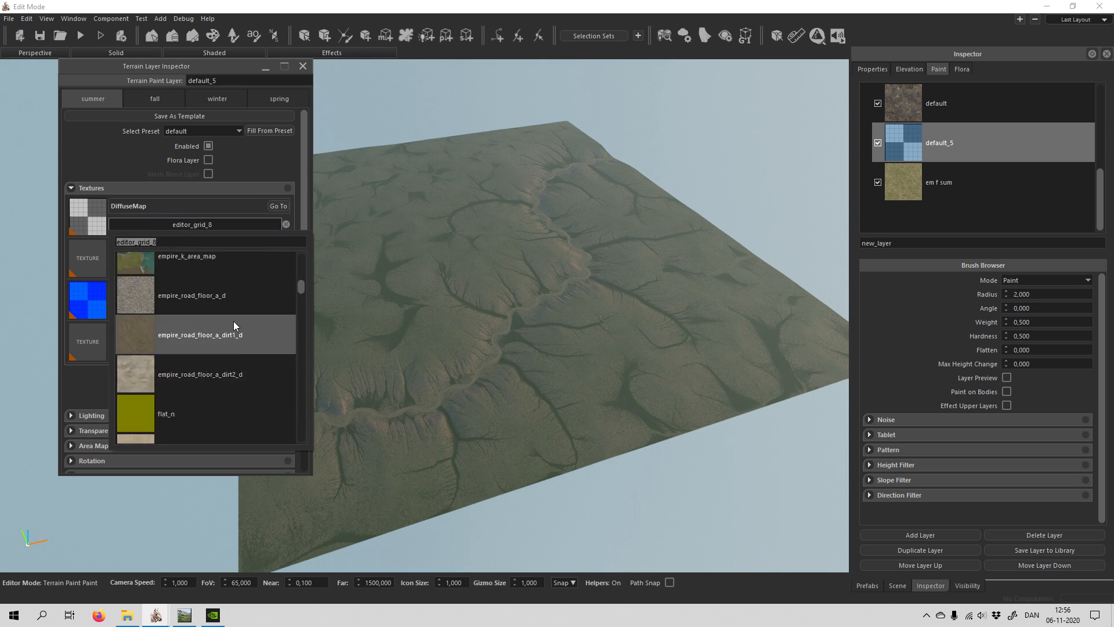
scroll(232, 324, "down", 6)
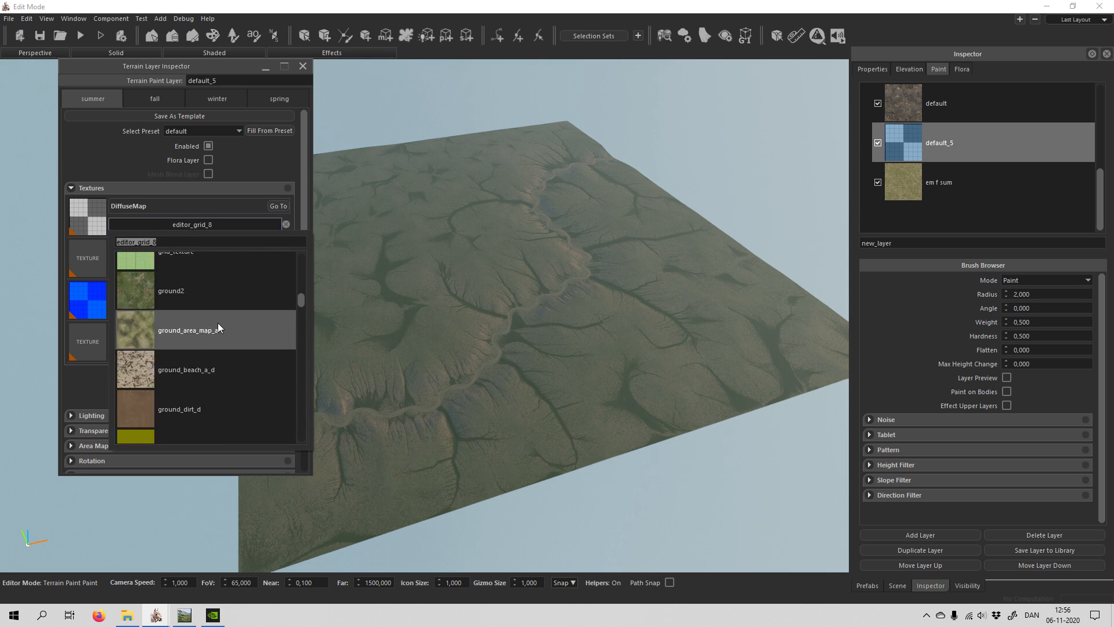
scroll(218, 329, "down", 2)
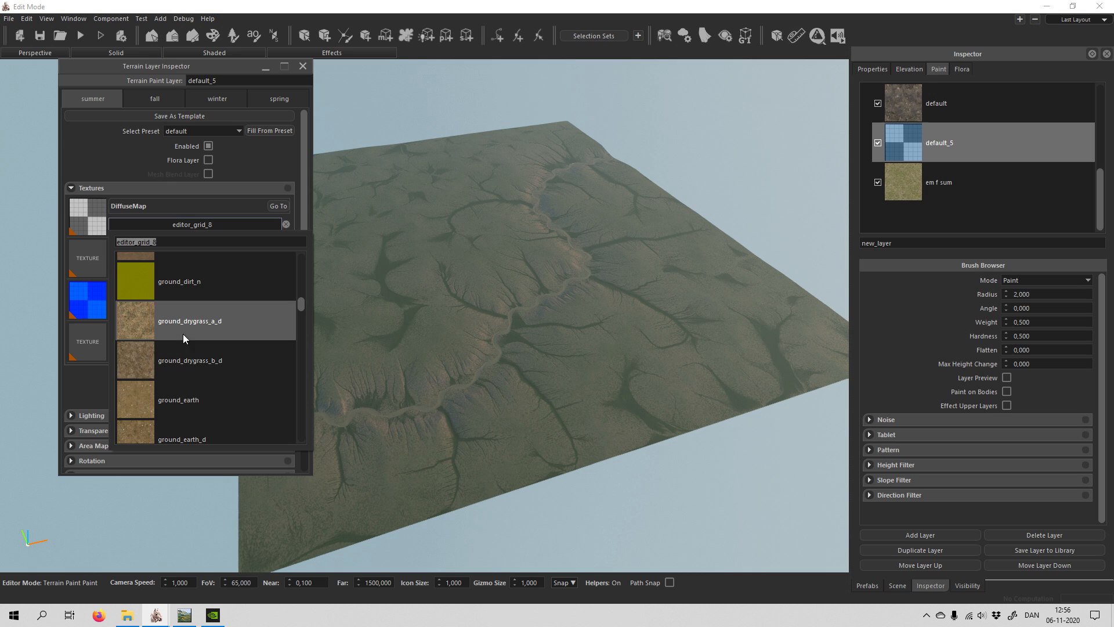
left_click(190, 360)
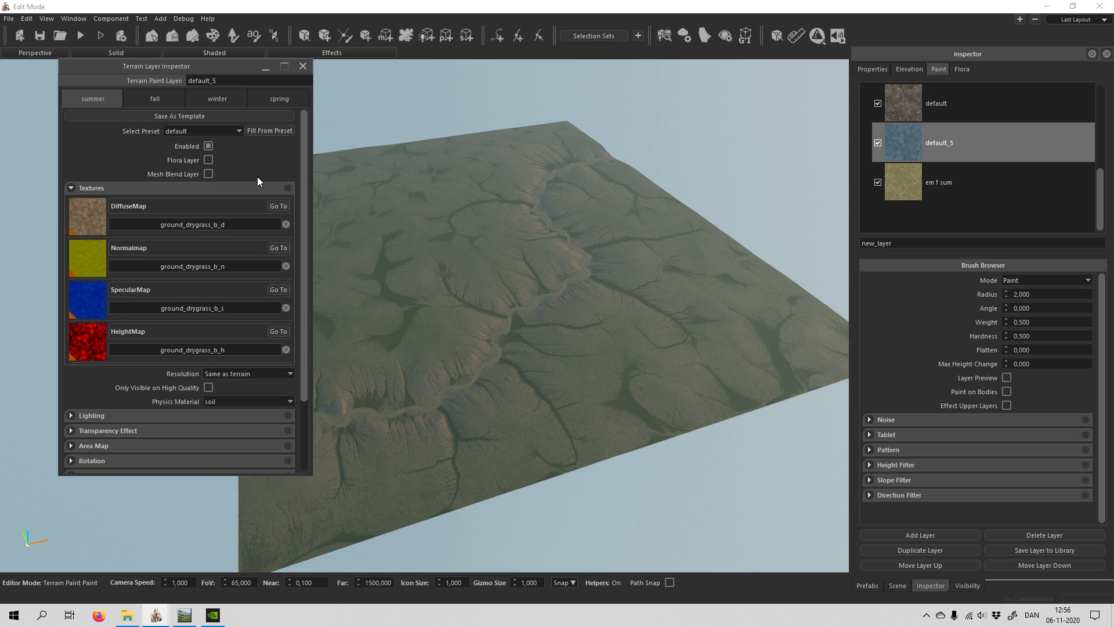
left_click(303, 66)
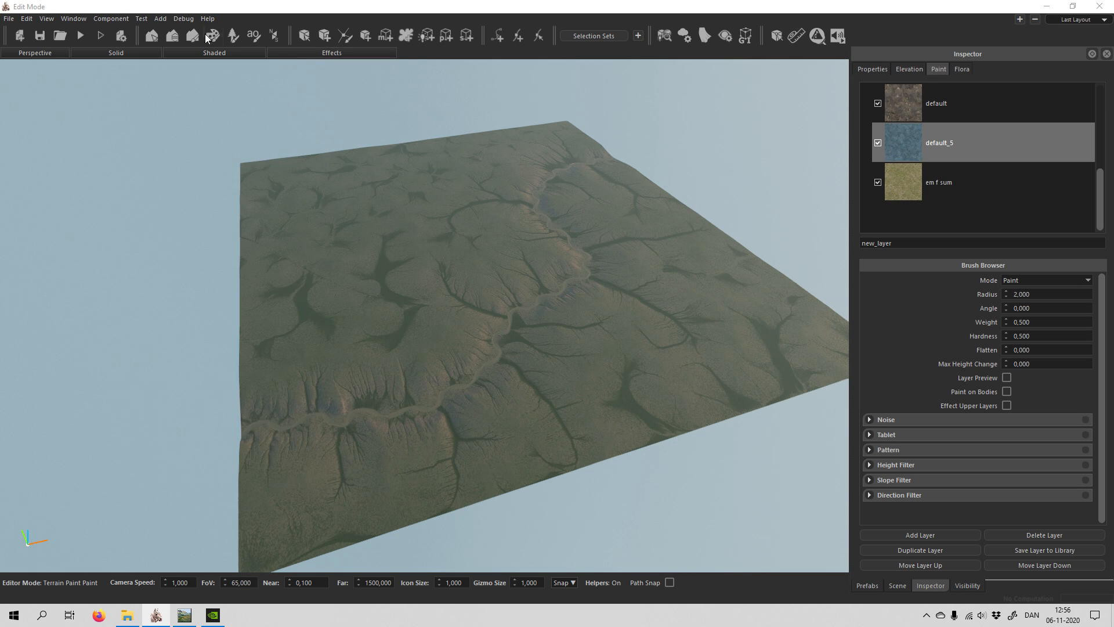
Import "rohan_forest Cliff1 materialmap 4097 - Kopi" as the material map for the default_5 layer across all terrain nodes.
left_click(153, 37)
right_click_drag(630, 253, 725, 214)
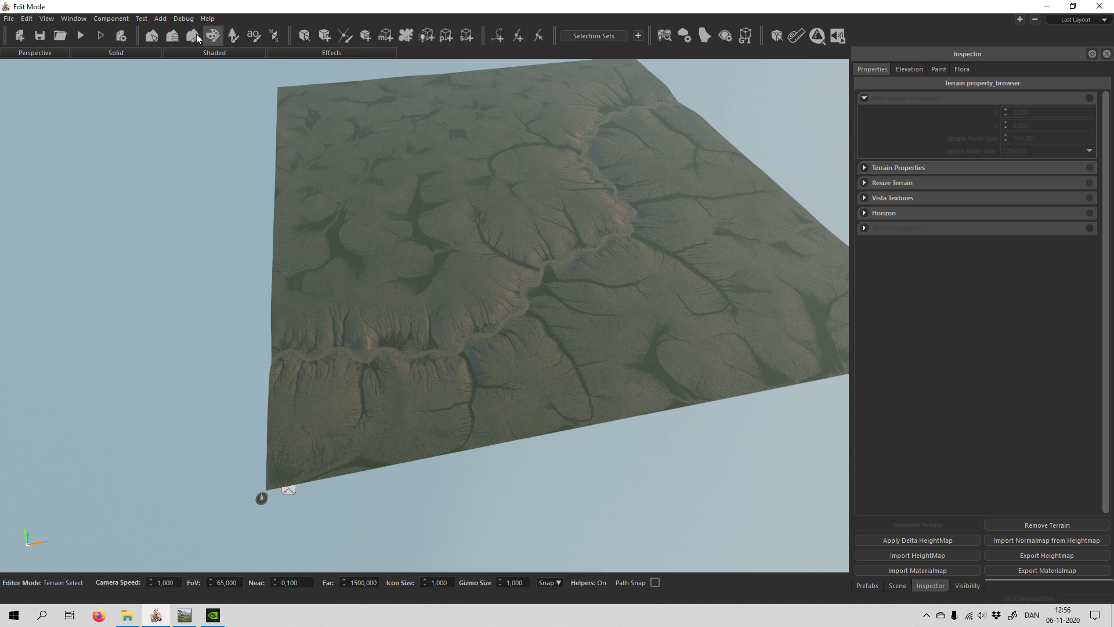
left_click(212, 35)
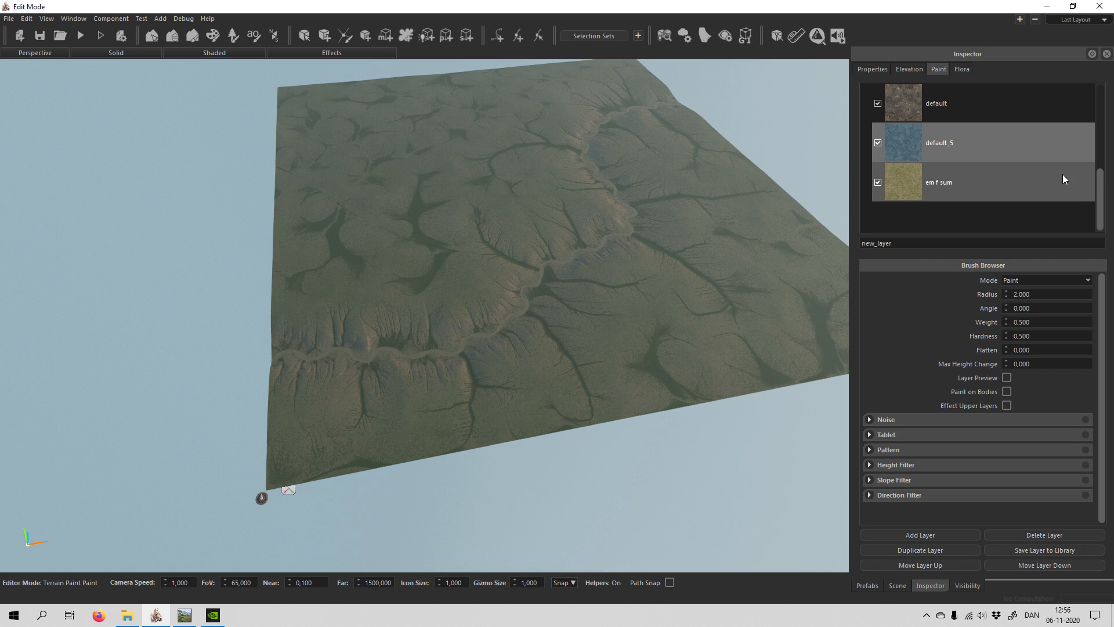
left_click(160, 37)
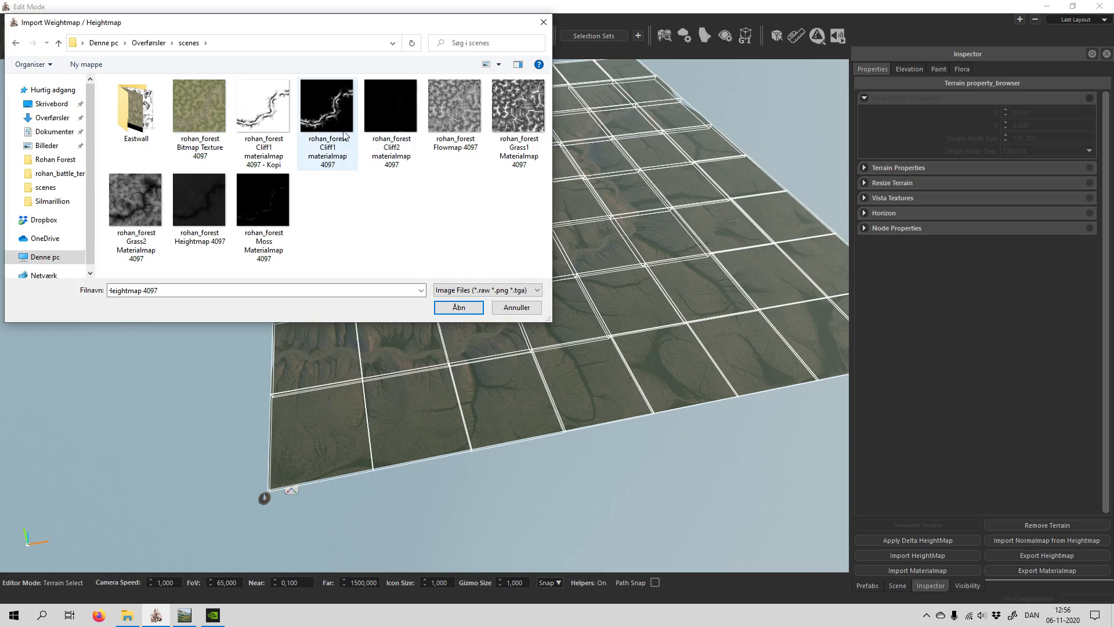
left_click(252, 115)
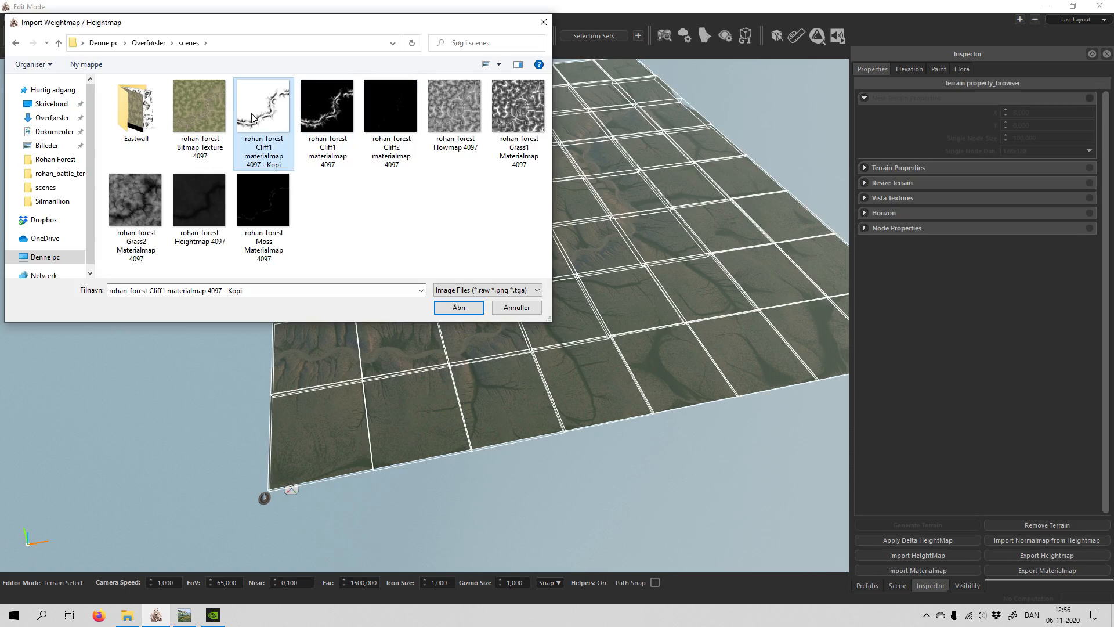
left_click(458, 308)
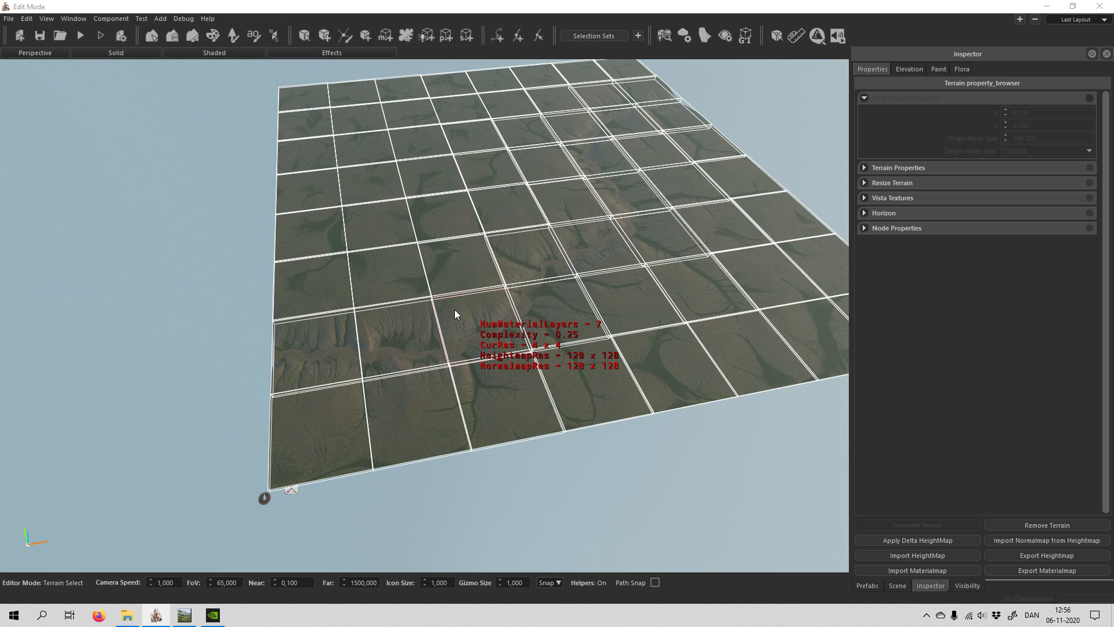
left_click(626, 482)
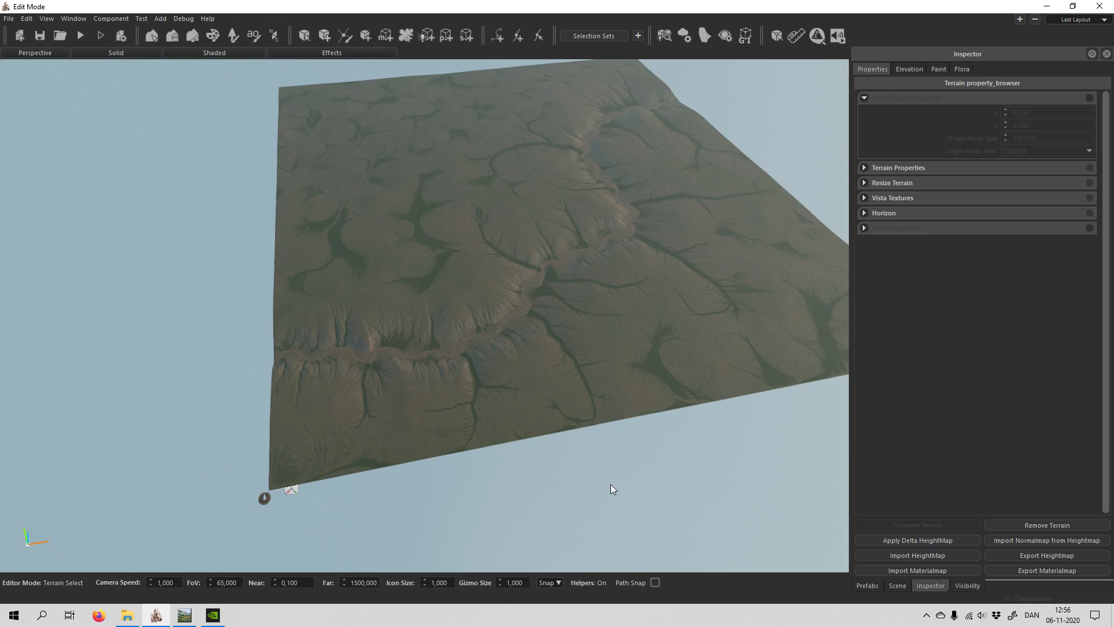
Fly over the riverbed and its cliffs to examine how the new layer covers the ground up close and from afar.
right_click_drag(557, 482, 580, 534)
key("w")
key("a")
key("w")
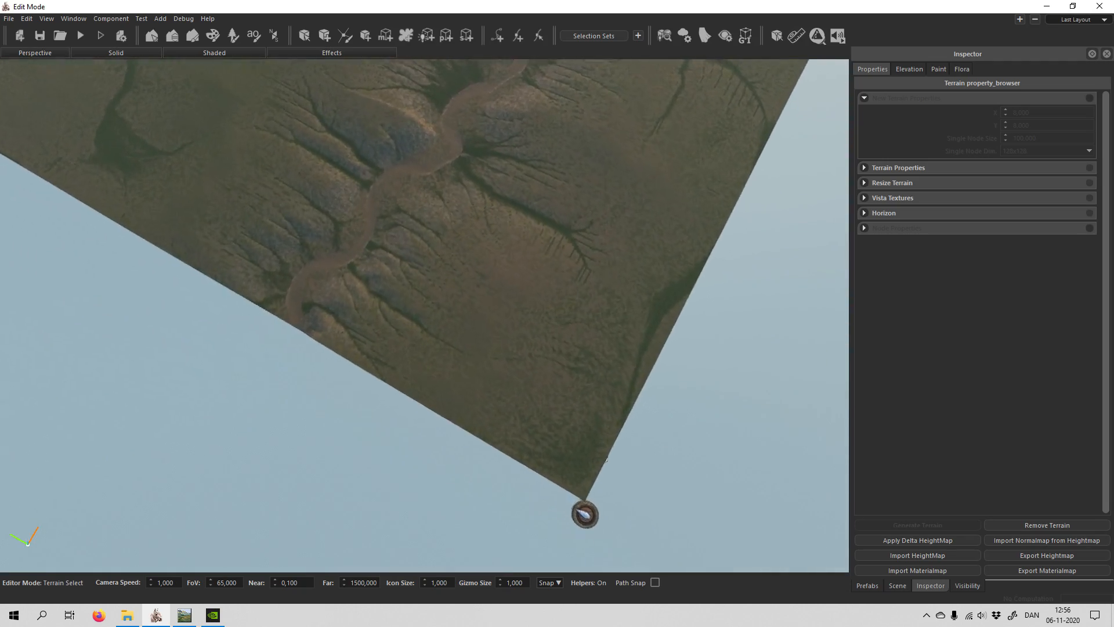
key("a")
key("w")
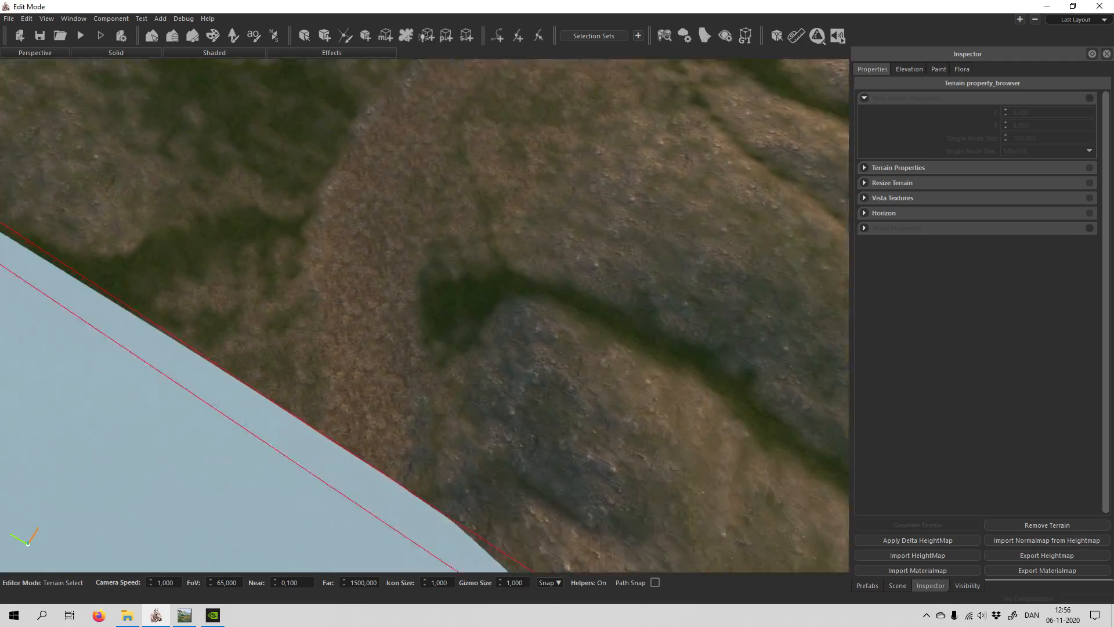
right_click_drag(425, 348, 523, 203)
key("w")
right_click_drag(424, 313, 424, 253)
key("w")
right_click_drag(569, 278, 488, 471)
key("s")
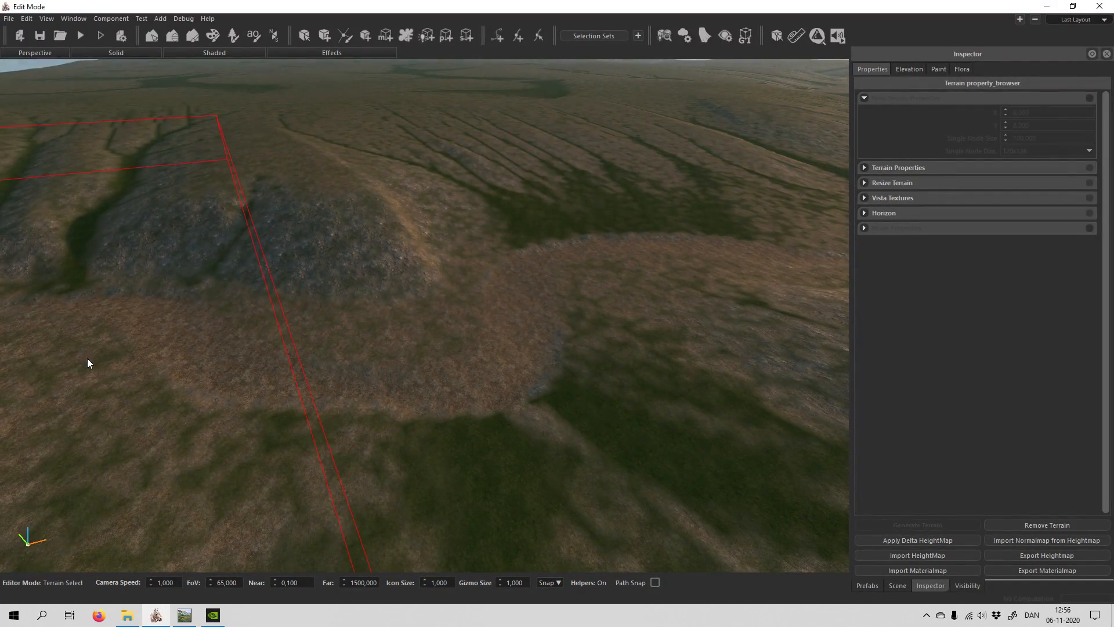
key("w")
right_click_drag(517, 324, 75, 166)
key("w")
key("w")
key("s")
right_click_drag(424, 232, 539, 404)
key("a")
key("w")
key("s")
key("d")
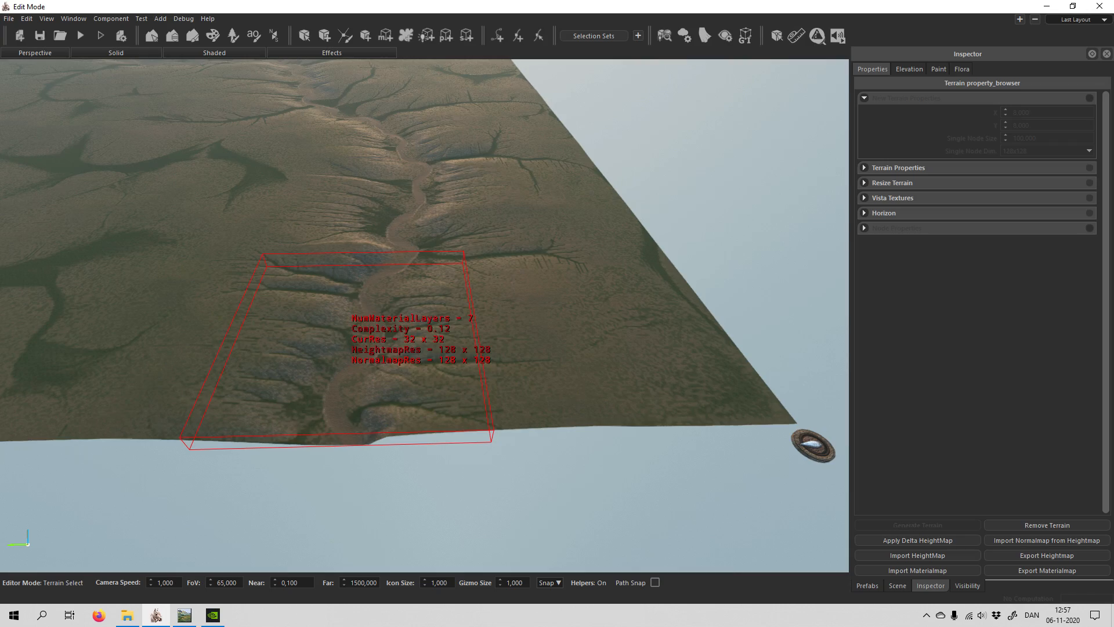
Replace the default_5 layer's diffuse map with grass_a_d and close the layer inspector.
key("w")
right_click_drag(366, 360, 255, 372)
key("w")
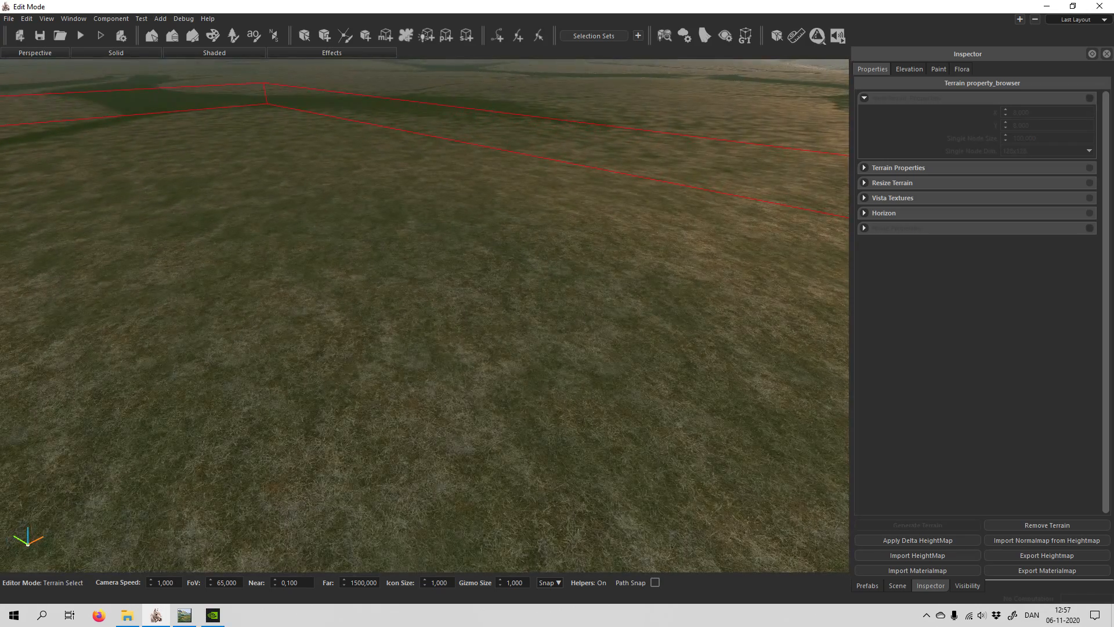
left_click(189, 36)
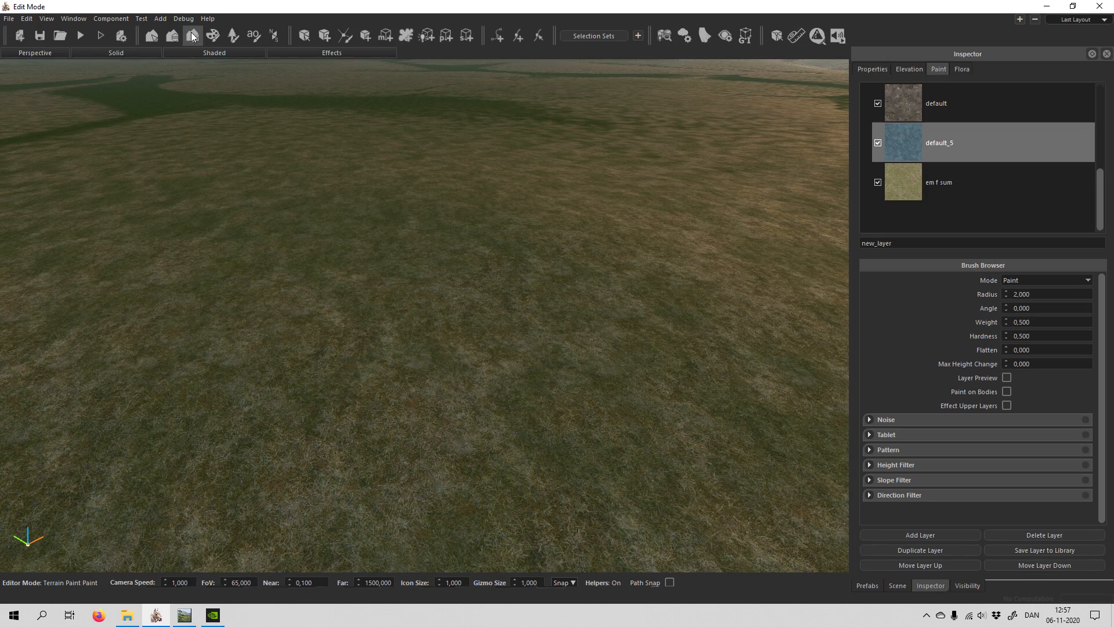
double_click(971, 147)
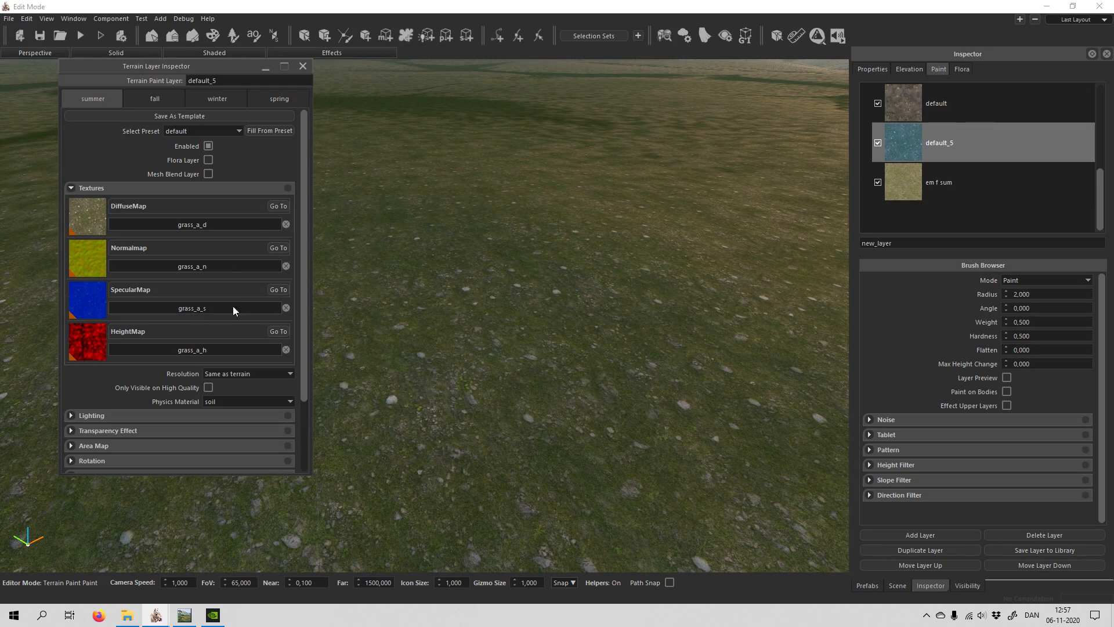
left_click(302, 67)
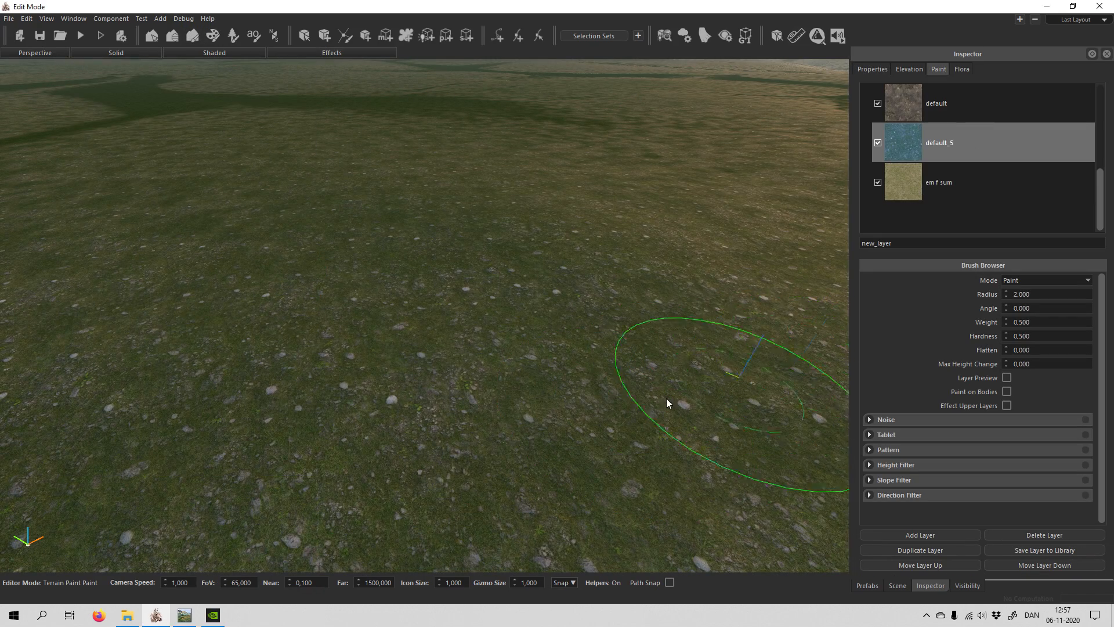
Assign ground_grass_c_d as the area map texture of the default_5 layer.
key("s")
mouse_move(500, 401)
right_mouse_down()
mouse_move(495, 387)
mouse_move(462, 390)
mouse_move(410, 328)
mouse_move(368, 334)
right_mouse_up()
key("w")
key("s")
key("s")
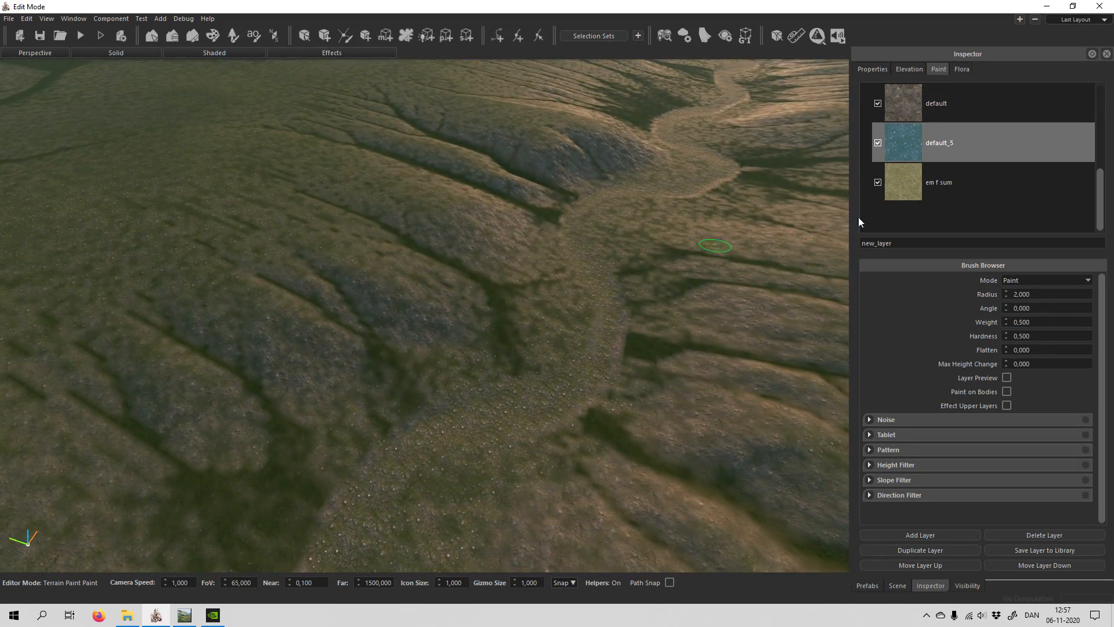
double_click(956, 143)
scroll(249, 353, "down", 3)
left_click(148, 364)
scroll(179, 397, "down", 3)
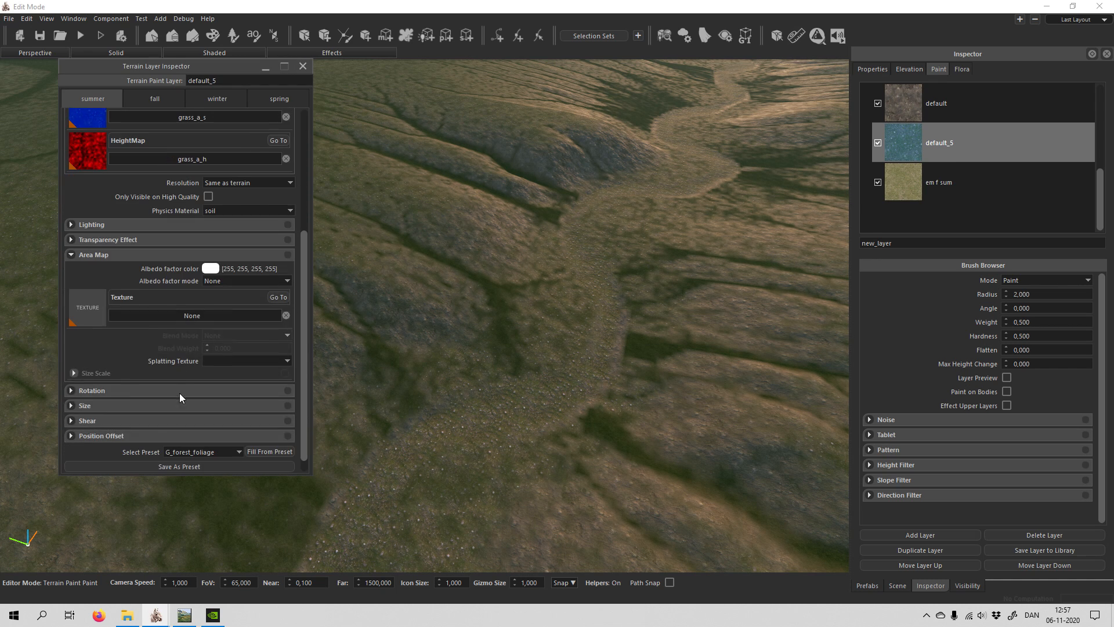
left_click(186, 316)
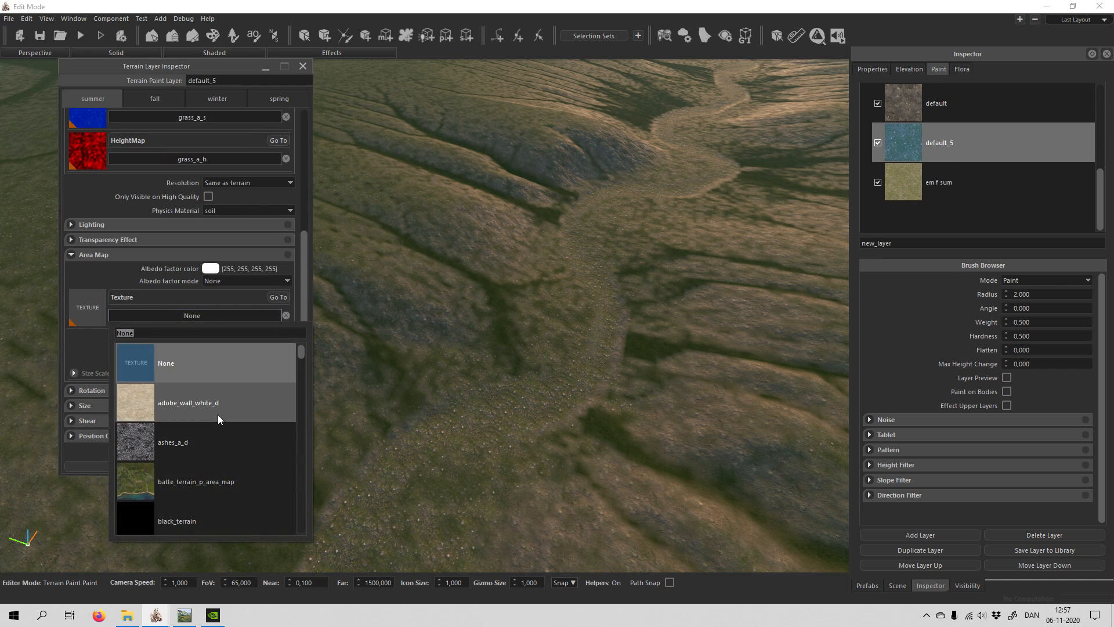
type("ground_g")
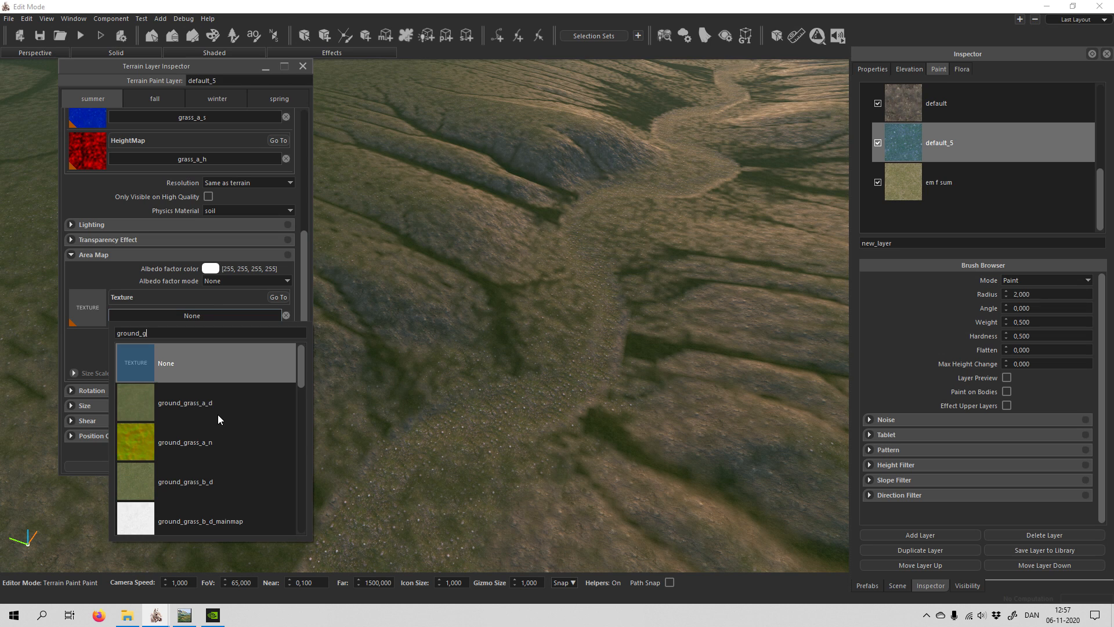
type("ras")
scroll(216, 429, "down", 2)
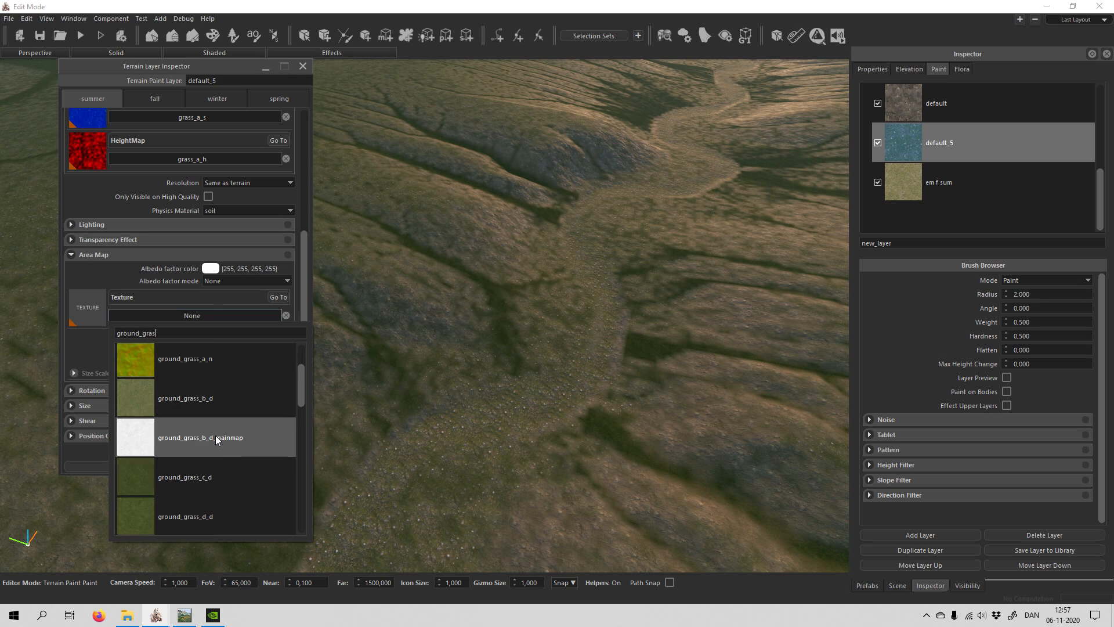
left_click(216, 477)
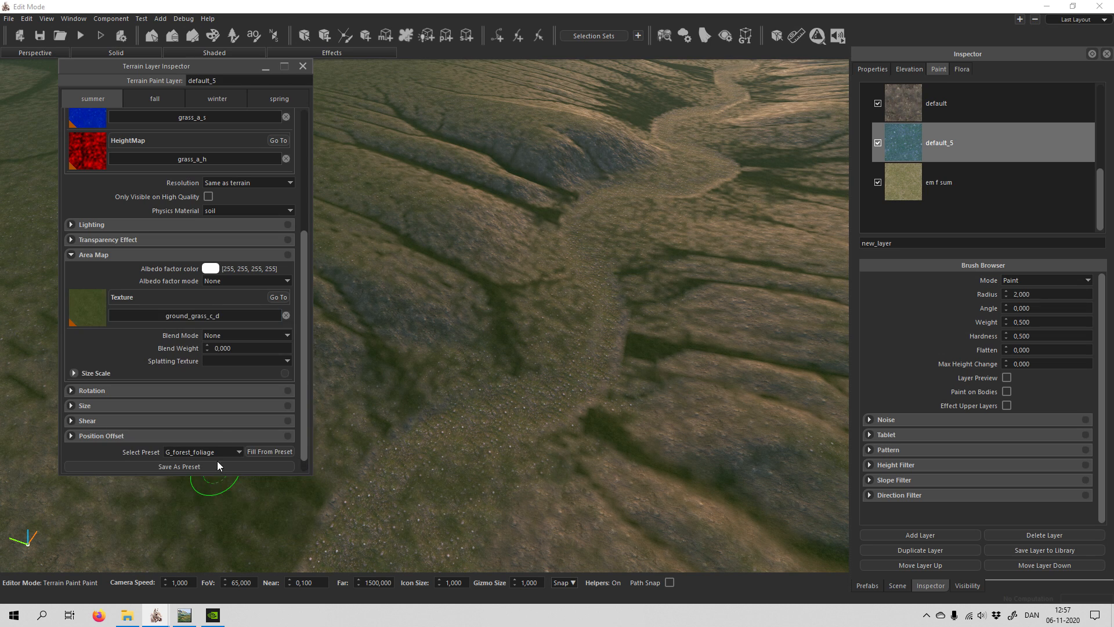
Set the area map's blend mode to Additive with a blend weight of 0.9 and close the layer inspector.
left_click(258, 336)
left_click(232, 354)
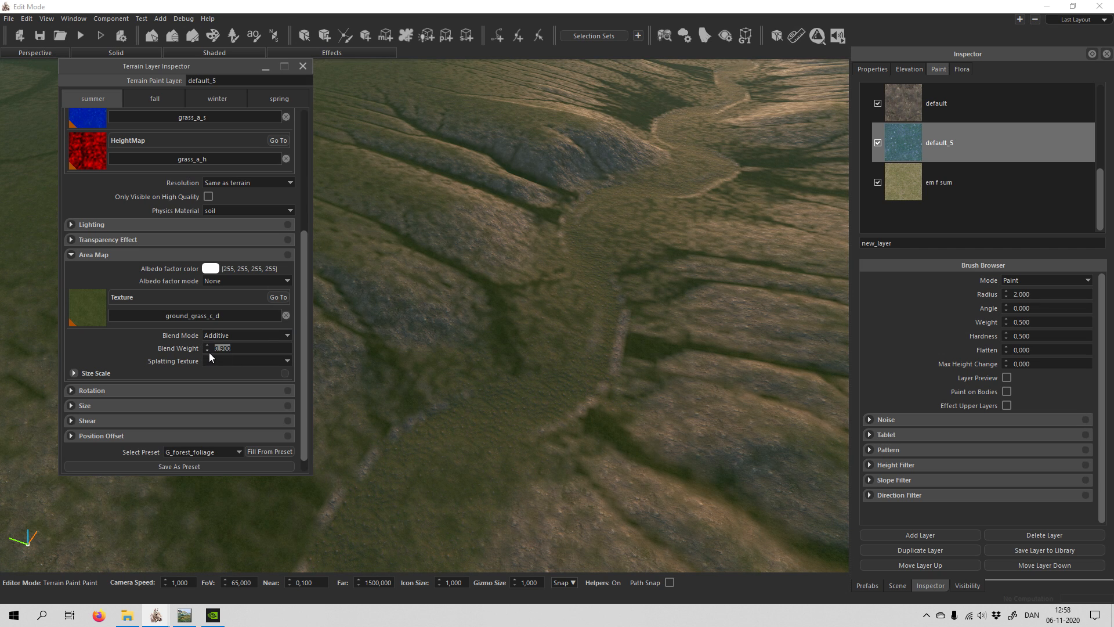
key("Escape")
Examine how the grass area map blends along the riverbed and across the surrounding hills.
mouse_move(569, 408)
middle_mouse_down()
mouse_move(590, 408)
mouse_move(580, 418)
middle_mouse_up()
key("w")
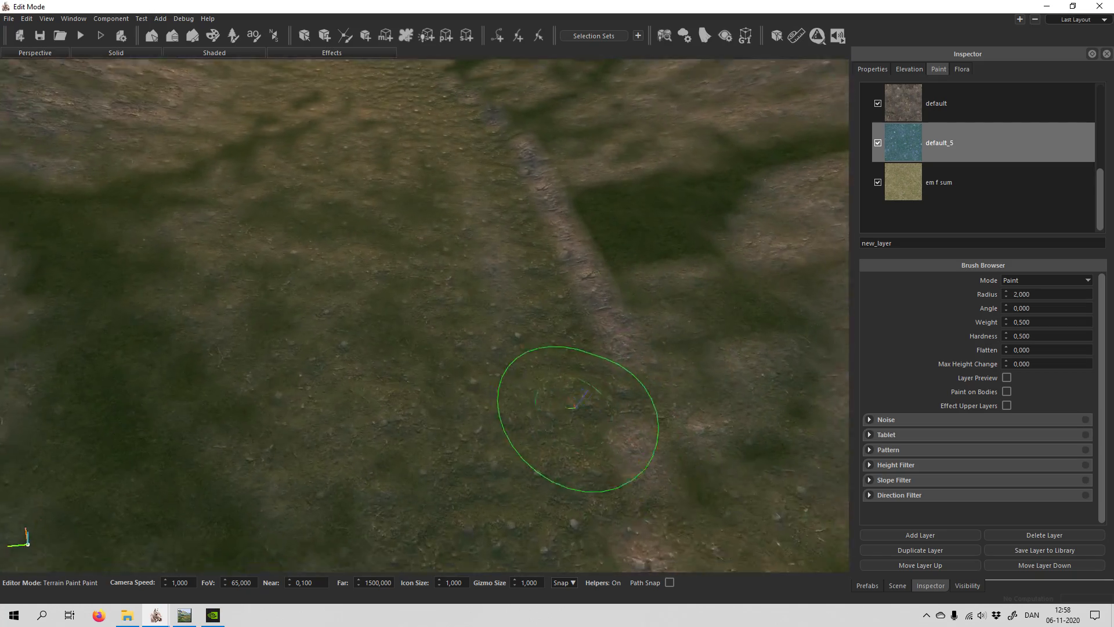
middle_click_drag(443, 423, 443, 415)
key("s")
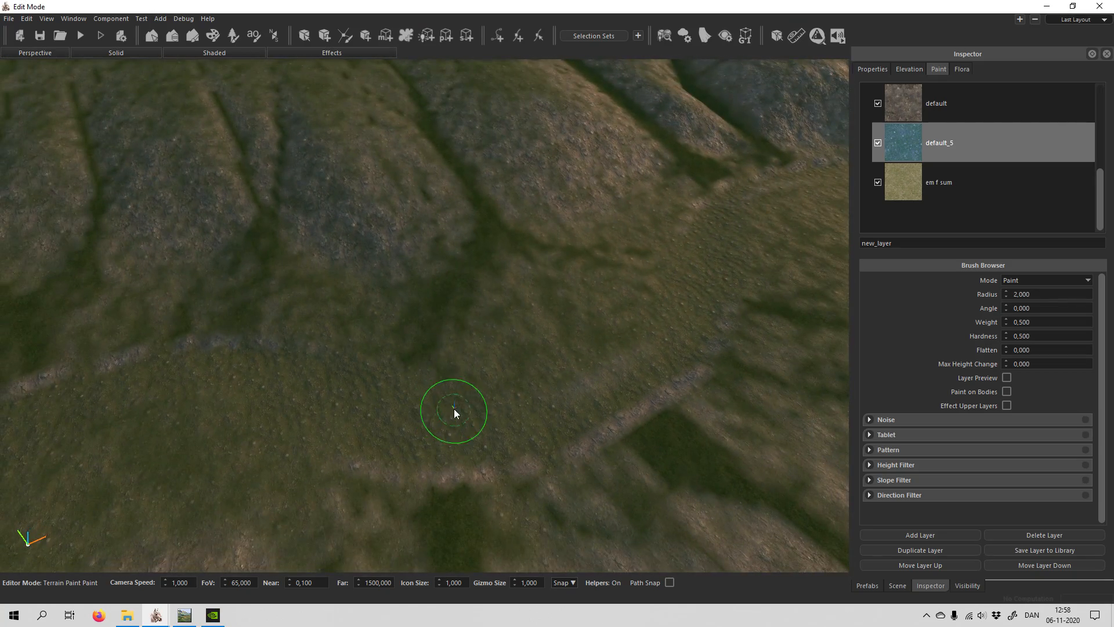
mouse_move(447, 309)
middle_mouse_down()
mouse_move(451, 322)
mouse_move(540, 259)
middle_mouse_up()
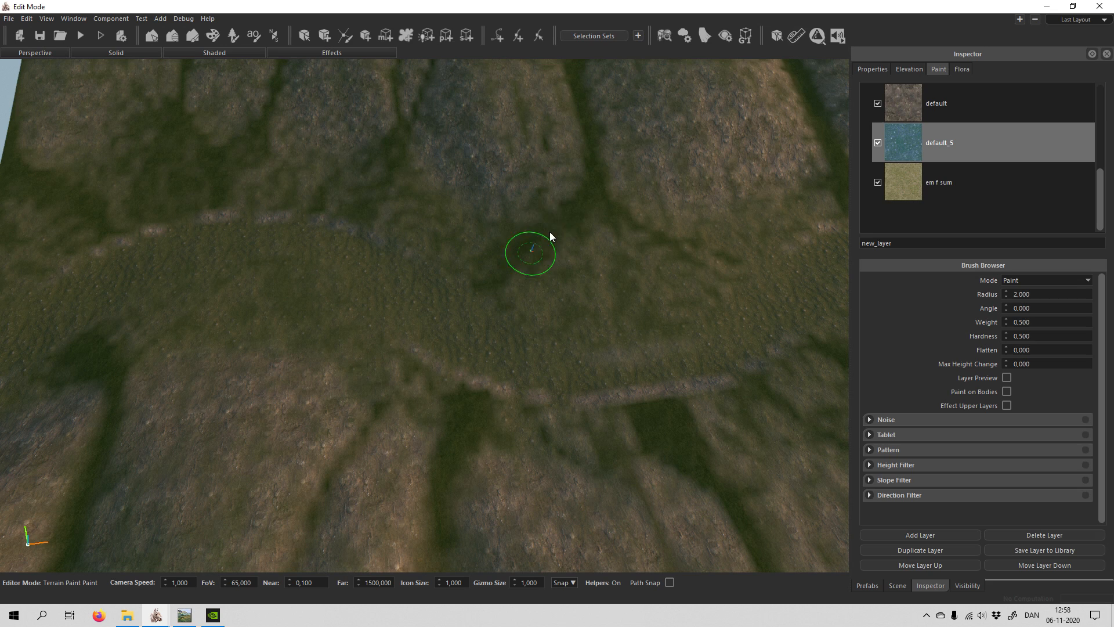
key("s")
middle_click_drag(510, 293, 510, 293)
key("d")
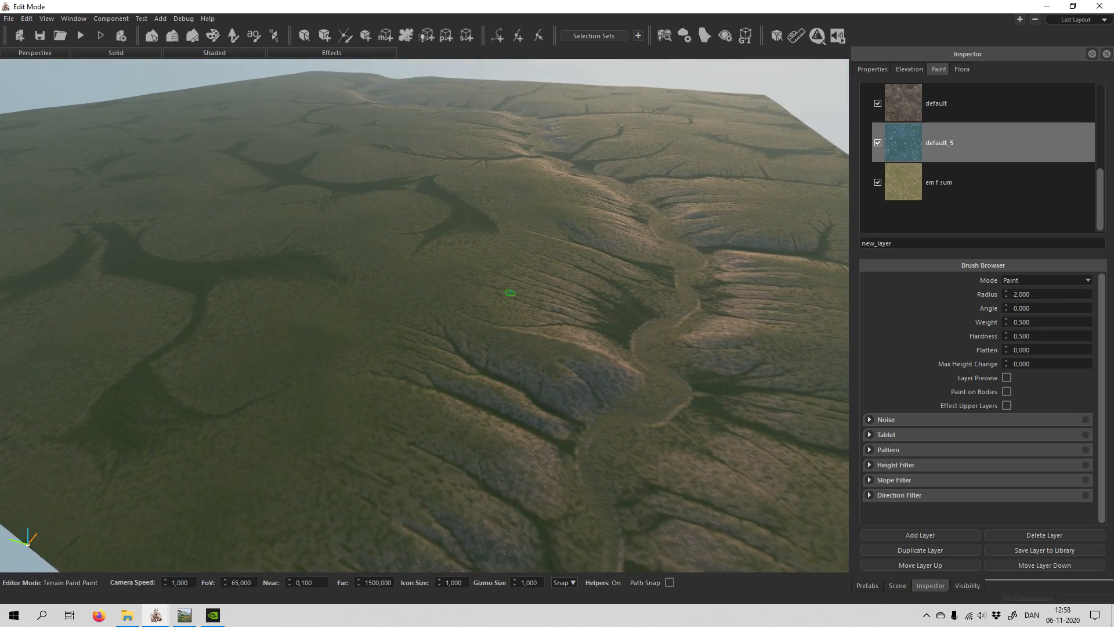
Hide the default_5 paint layer to expose the riverbed underneath.
key("w")
middle_click_drag(509, 293, 509, 292)
key("w")
key("s")
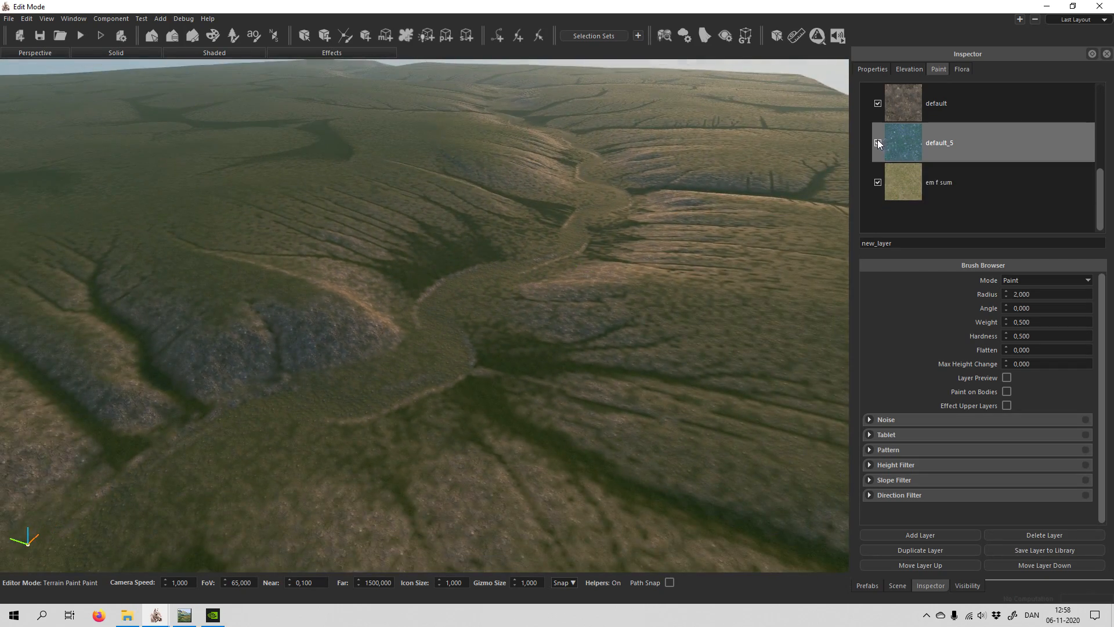
left_click(878, 142)
Replace the em f sum layer's diffuse map with gravel_a_d.
left_click(939, 185)
double_click(939, 185)
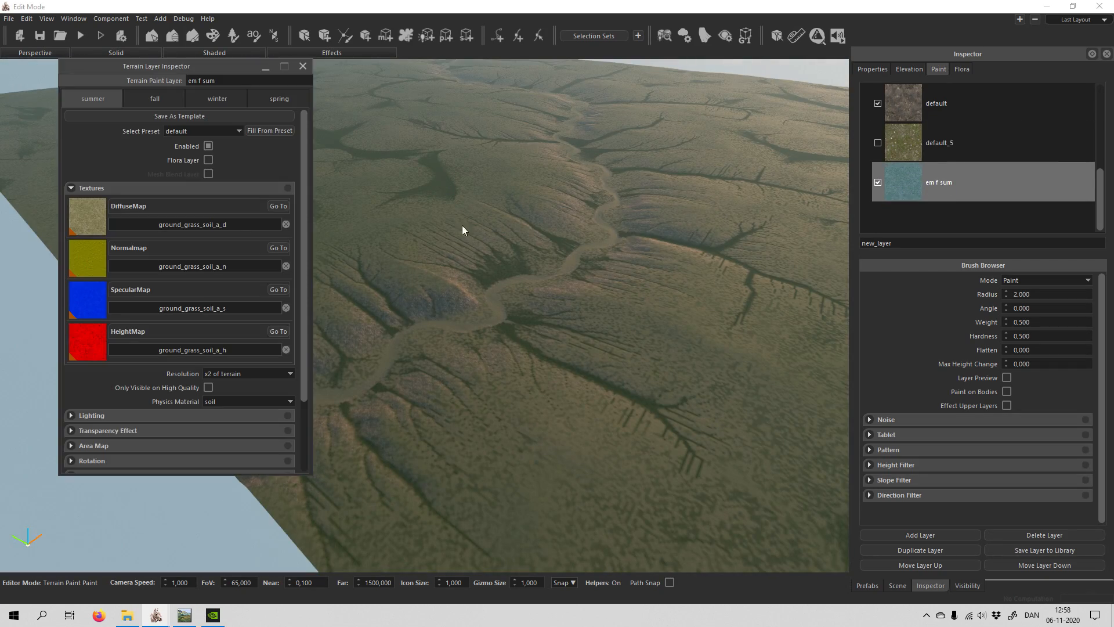
left_click(204, 228)
left_click(225, 326)
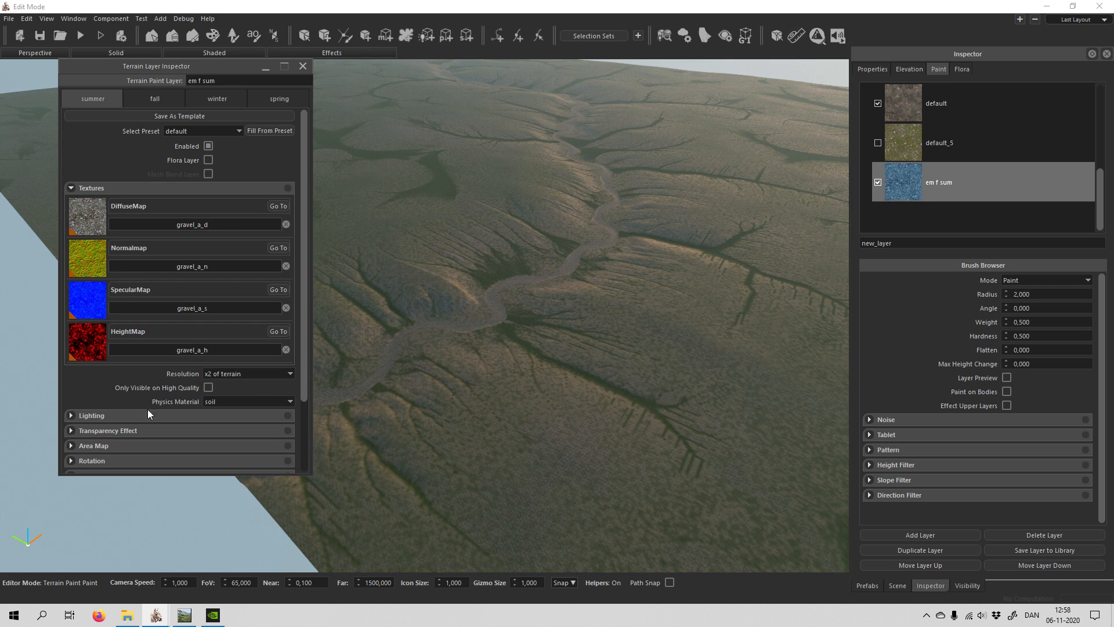
Set the em f sum layer's resolution to Same as terrain, expand its lighting settings and close the layer inspector.
left_click(219, 374)
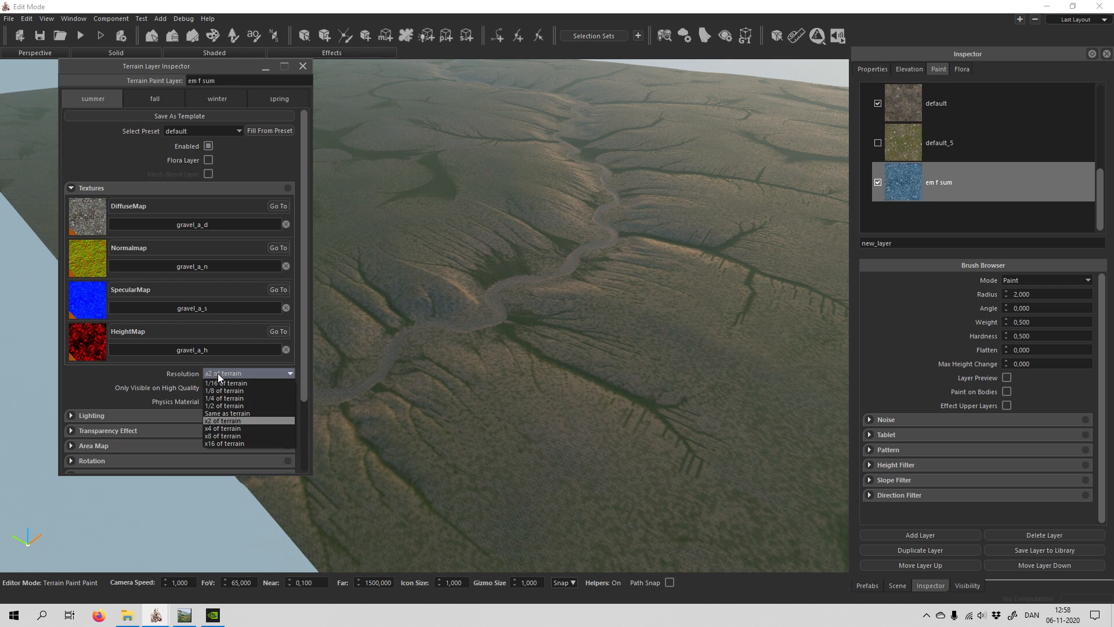
left_click(235, 413)
left_click(142, 430)
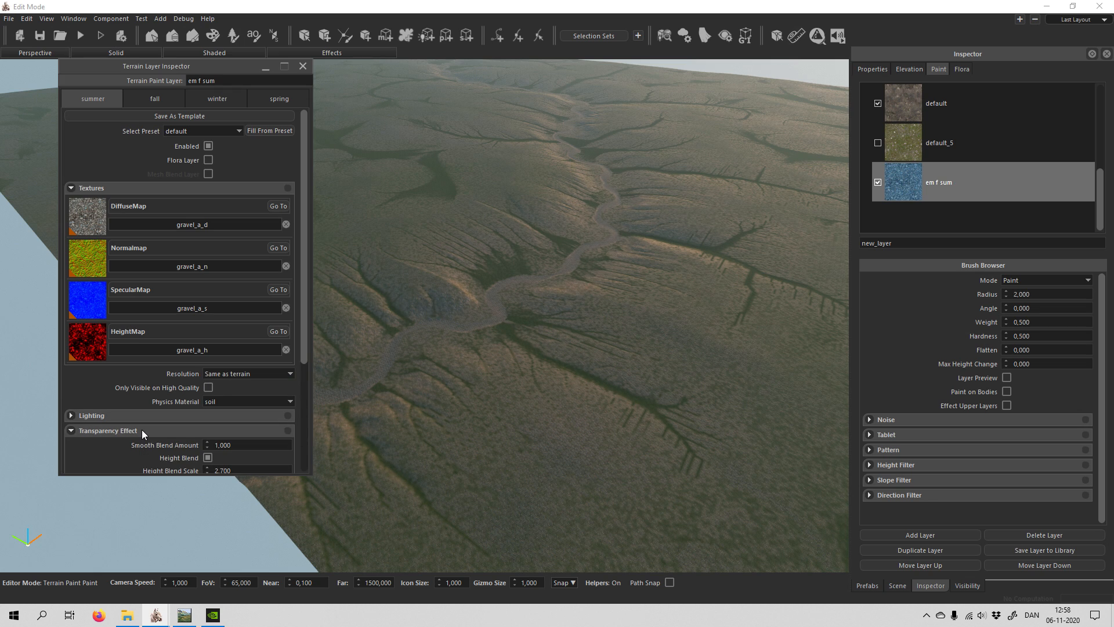
left_click(127, 417)
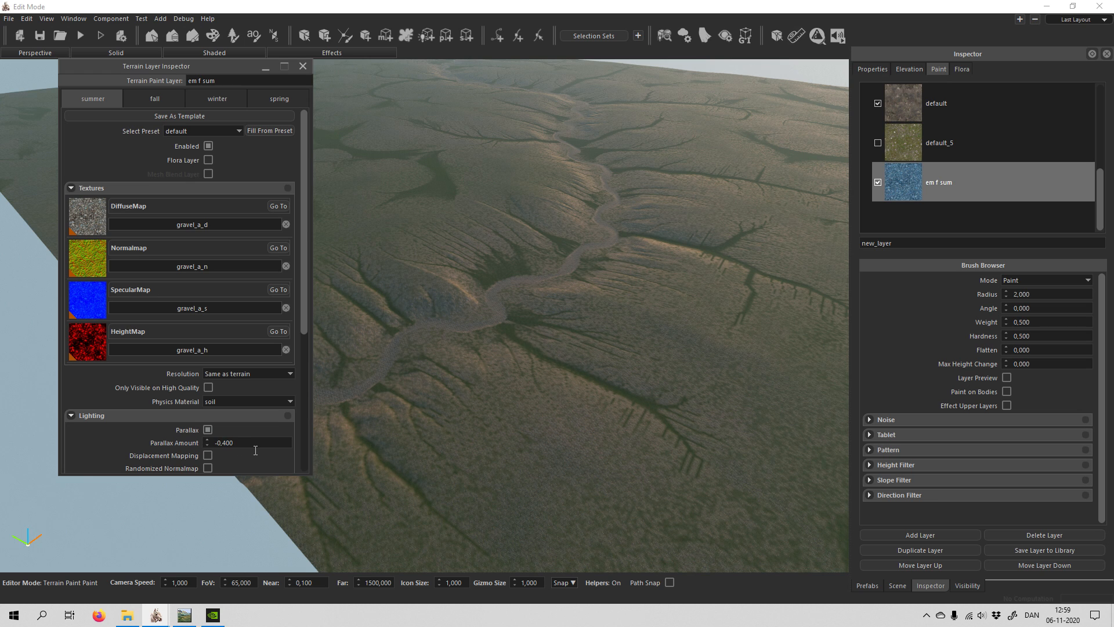
left_click(302, 67)
Set the em f sum layer's parallax amount to -0.2 and check the gravel up close in the riverbed.
mouse_move(534, 371)
right_mouse_down()
mouse_move(613, 383)
mouse_move(591, 353)
mouse_move(623, 394)
mouse_move(634, 377)
mouse_move(614, 317)
mouse_move(600, 389)
mouse_move(621, 291)
mouse_move(771, 193)
right_mouse_up()
key("w")
key("w")
key("w")
key("w")
double_click(946, 179)
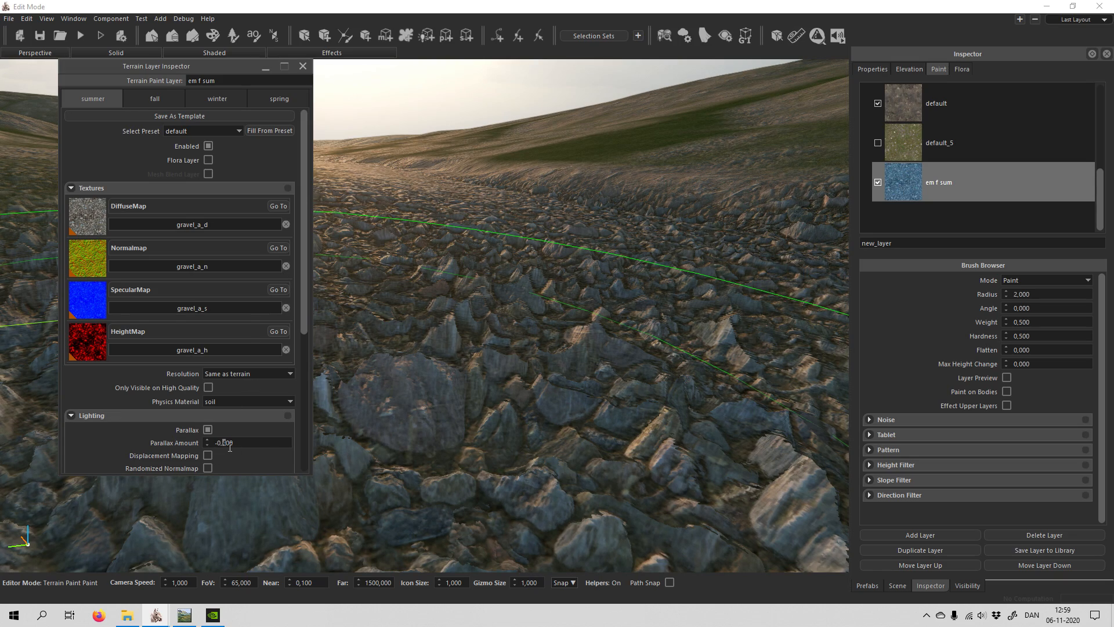
type("2")
right_click_drag(569, 370, 526, 277)
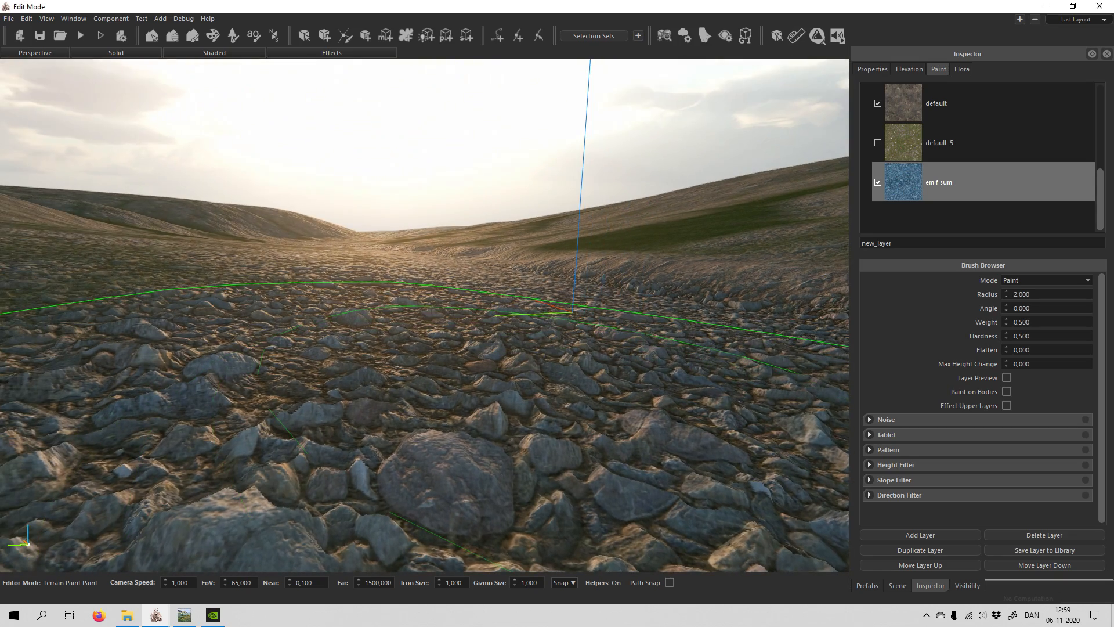
mouse_move(573, 390)
right_mouse_down()
mouse_move(784, 383)
mouse_move(573, 390)
right_mouse_up()
Fine-tune the em f sum layer's parallax amount in small increments while watching the gravel stones.
double_click(943, 176)
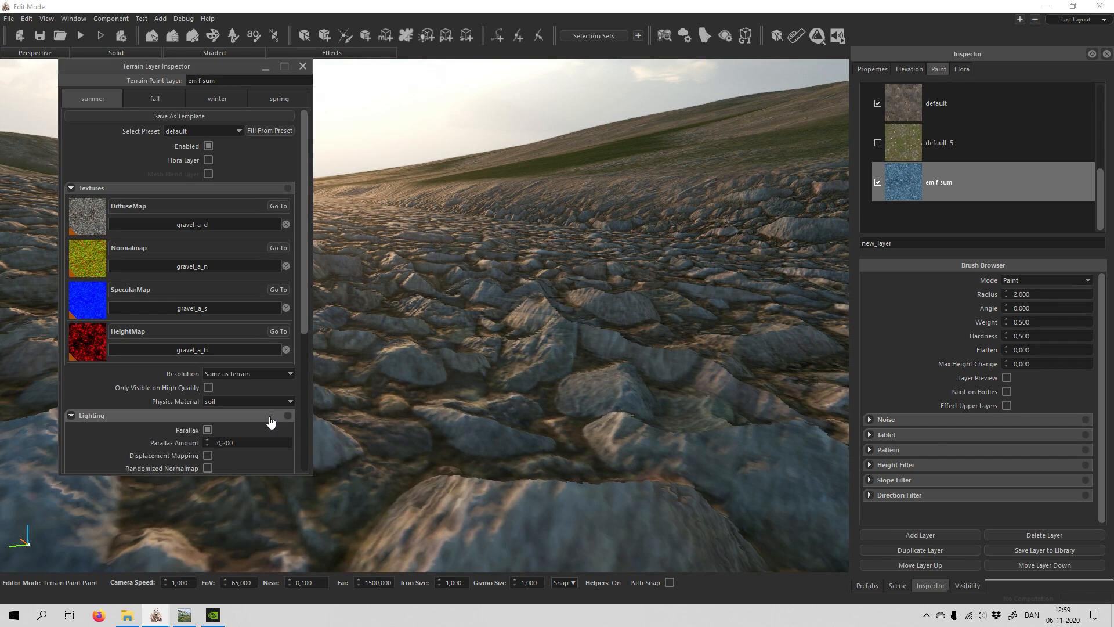
left_click(207, 439)
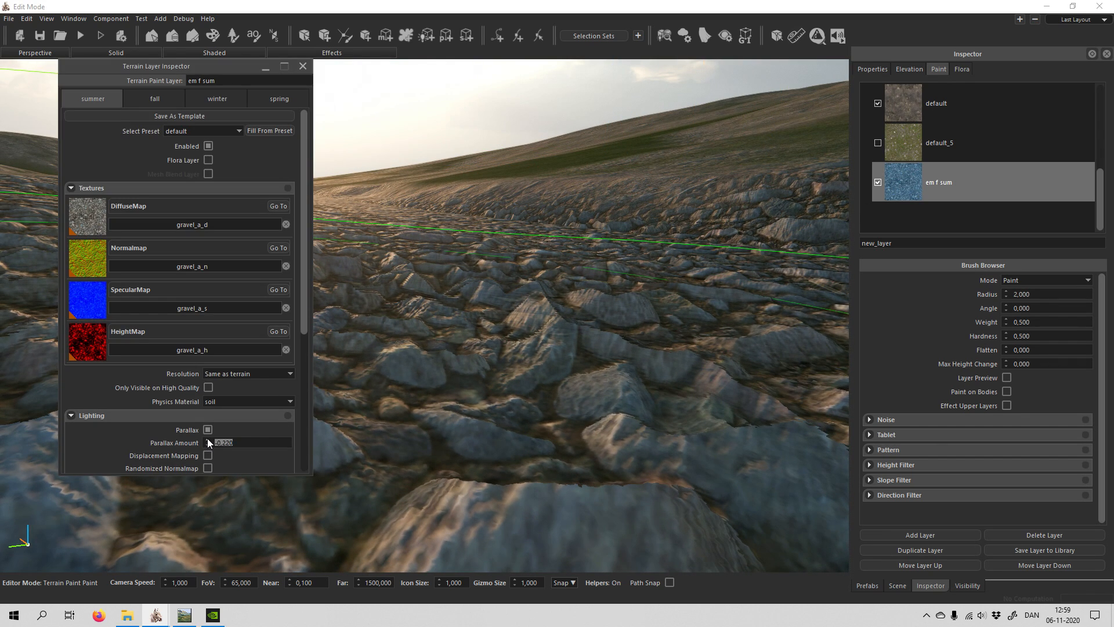
left_click(207, 439)
left_click(207, 439)
left_click(208, 438)
left_click(208, 438)
left_click(207, 439)
left_click(207, 438)
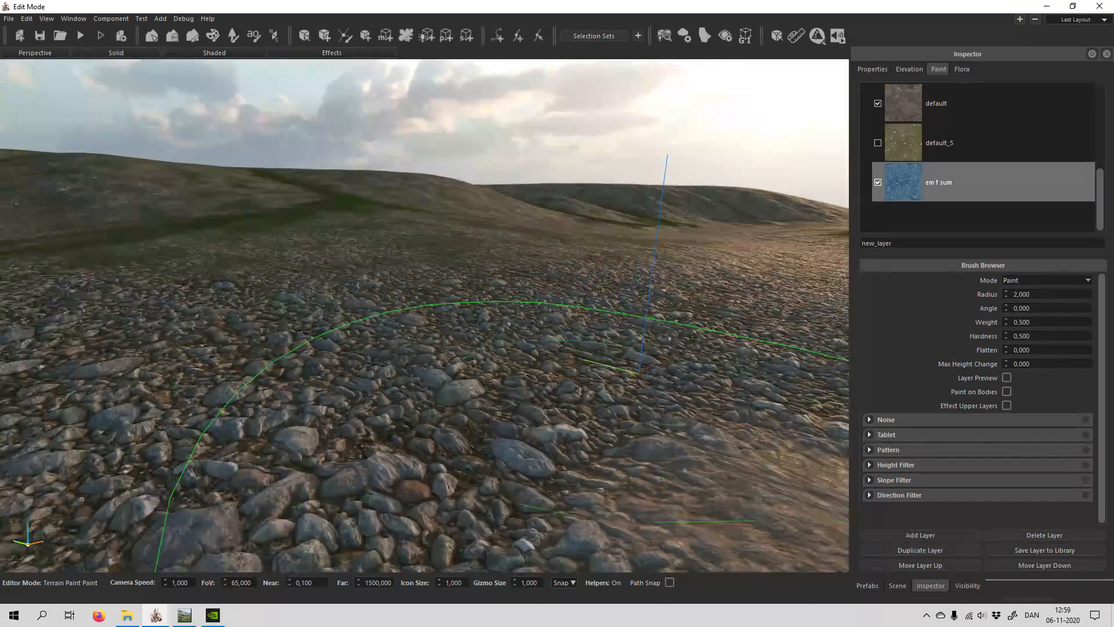
Make the default_5 layer visible again over the gravel riverbed.
mouse_move(639, 372)
right_mouse_down()
mouse_move(657, 374)
mouse_move(642, 338)
mouse_move(635, 383)
mouse_move(455, 294)
mouse_move(636, 409)
right_mouse_up()
key("s")
key("s")
key("w")
key("s")
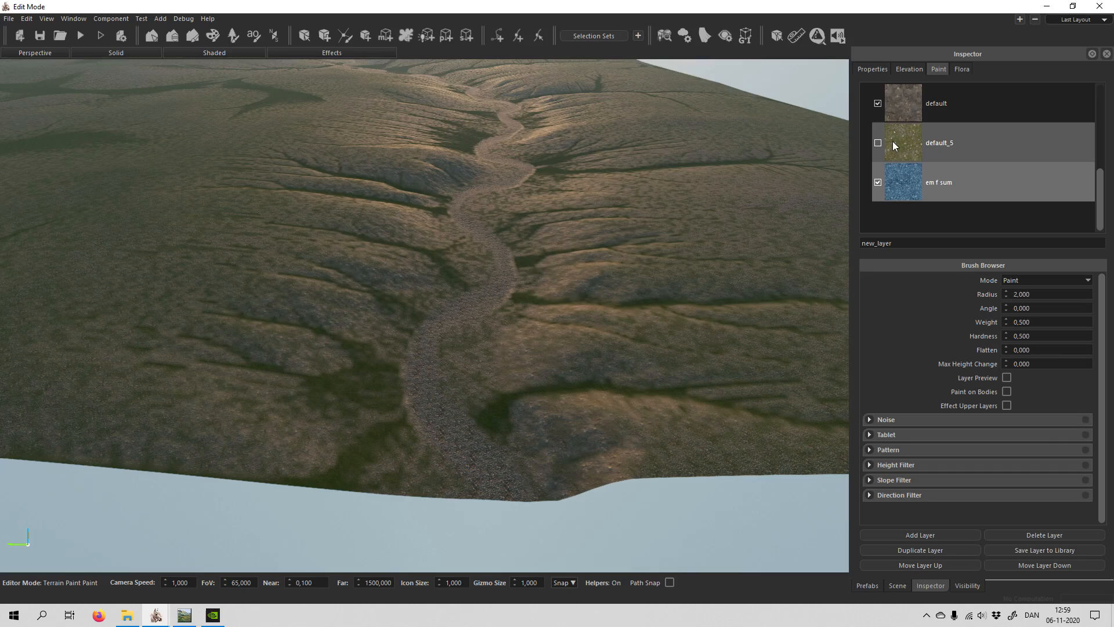
left_click(878, 144)
Examine how the default_5 grass layer covers the riverbed and the slopes beside it.
key("w")
right_click_drag(546, 308, 545, 301)
key("s")
key("s")
right_click_drag(420, 287, 424, 293)
key("w")
key("s")
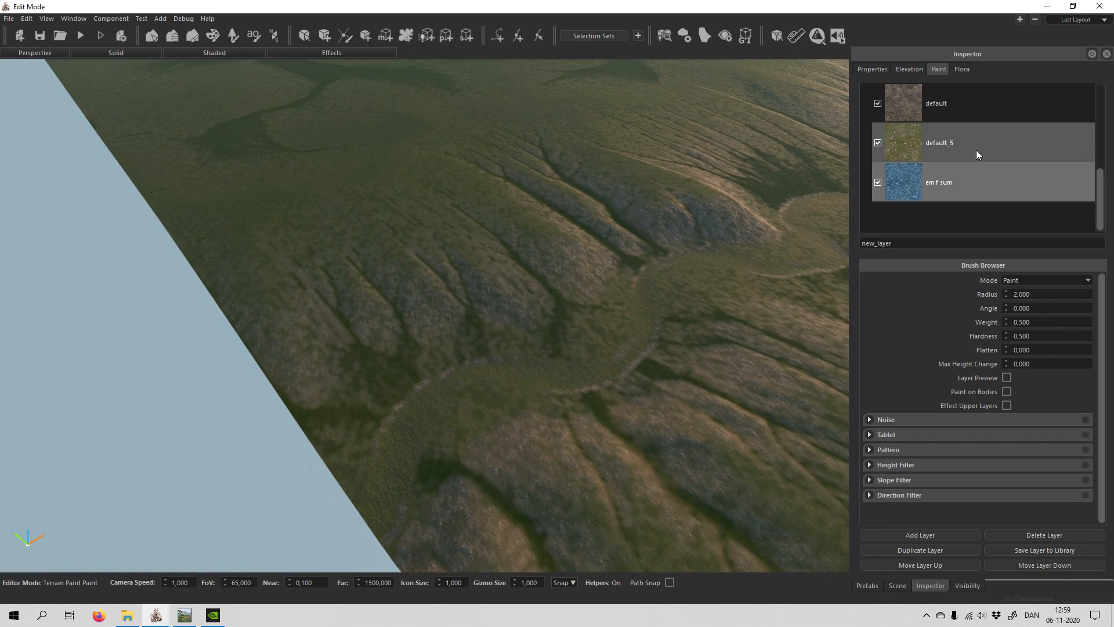
Replace the default_5 layer's diffuse map with ground_grass_c_d.
left_click(956, 138)
double_click(956, 137)
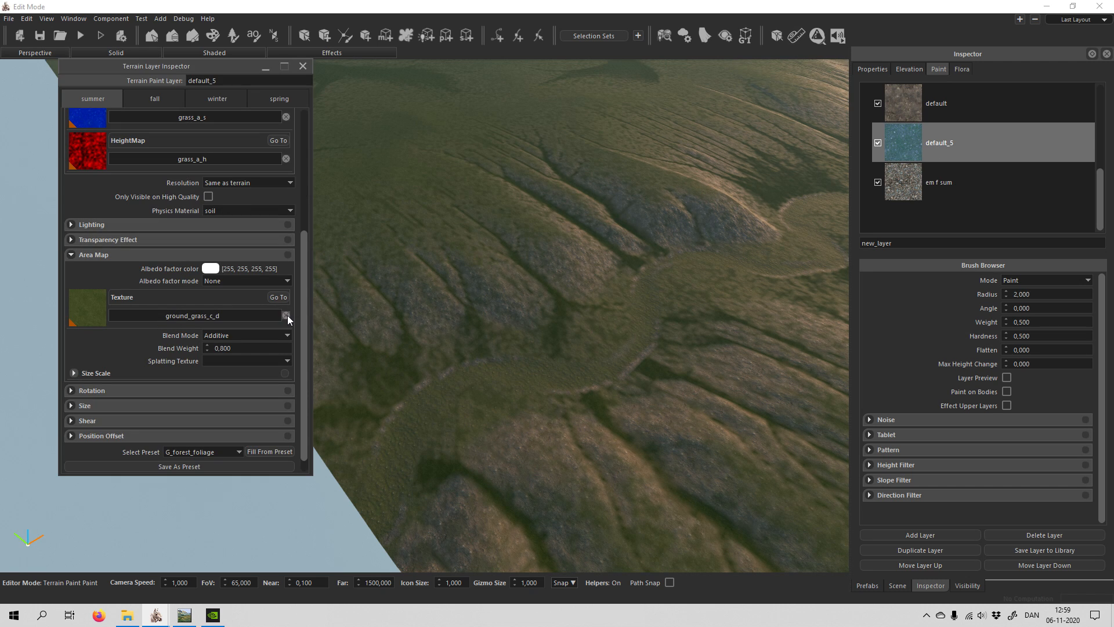
scroll(135, 336, "up", 7)
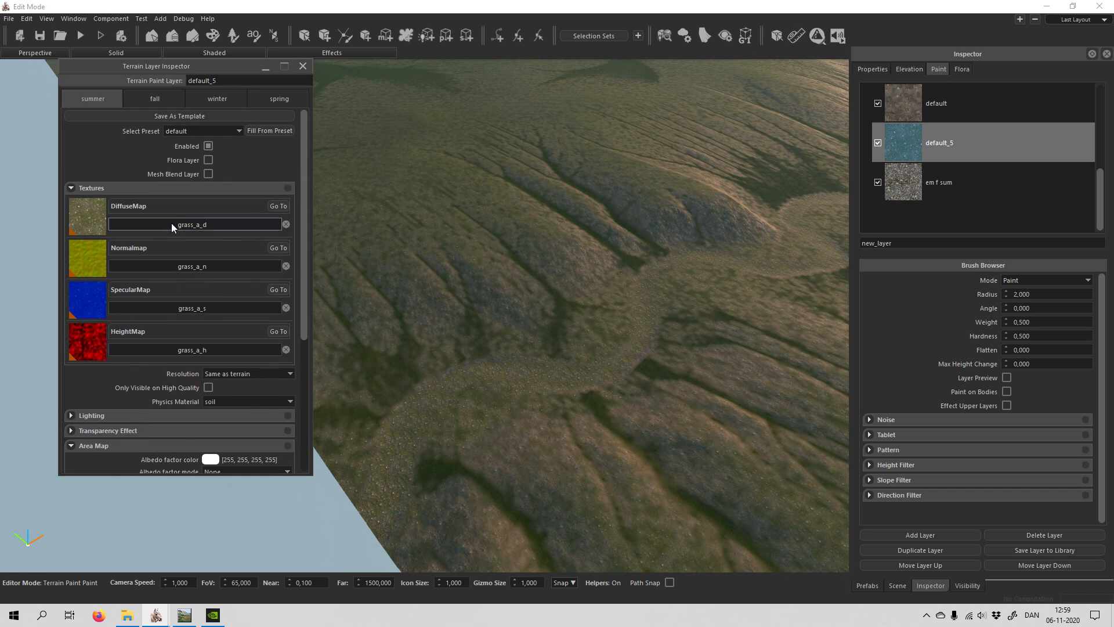
left_click(172, 224)
type("grou")
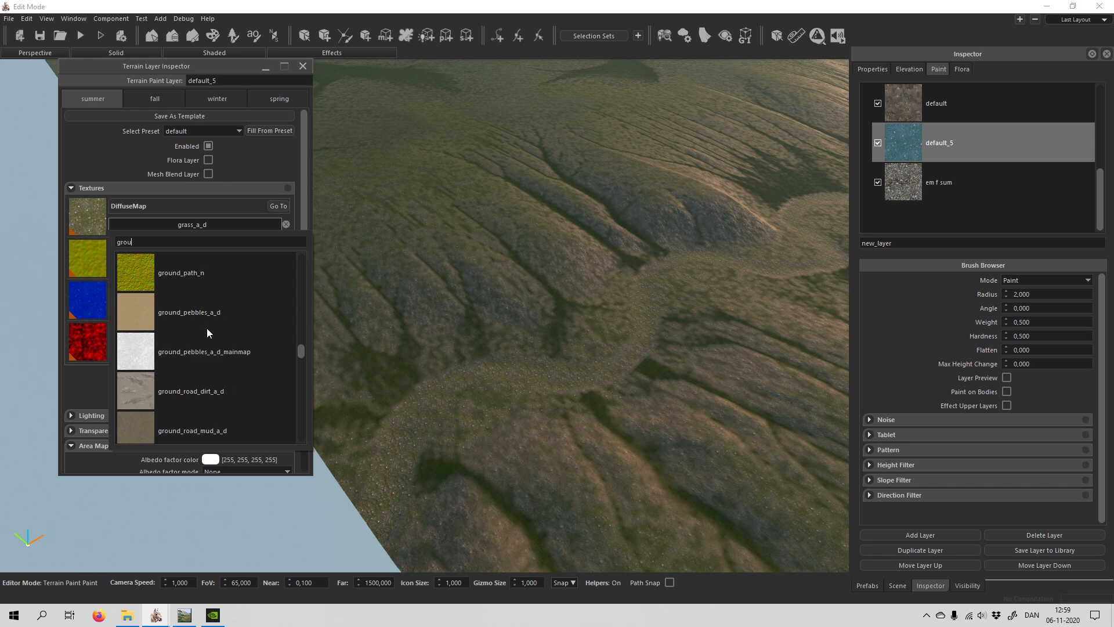
type("nd_gras")
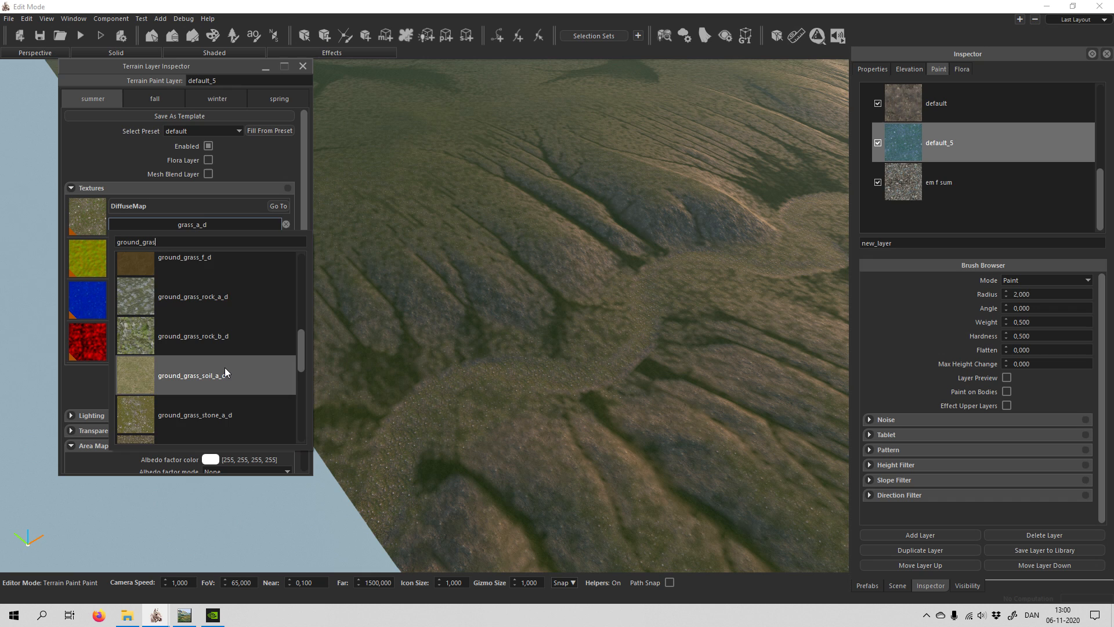
scroll(224, 372, "up", 3)
left_click(212, 361)
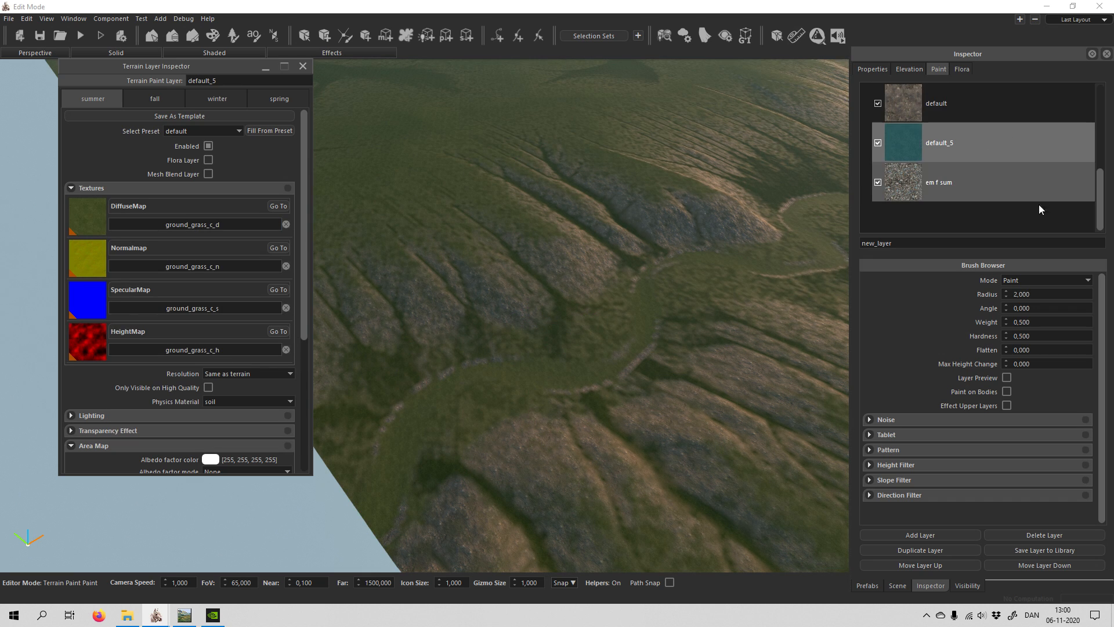
Select the default_1 layer and toggle its visibility to check which terrain areas it covers.
left_click(952, 210)
scroll(994, 172, "up", 3)
left_click(959, 172)
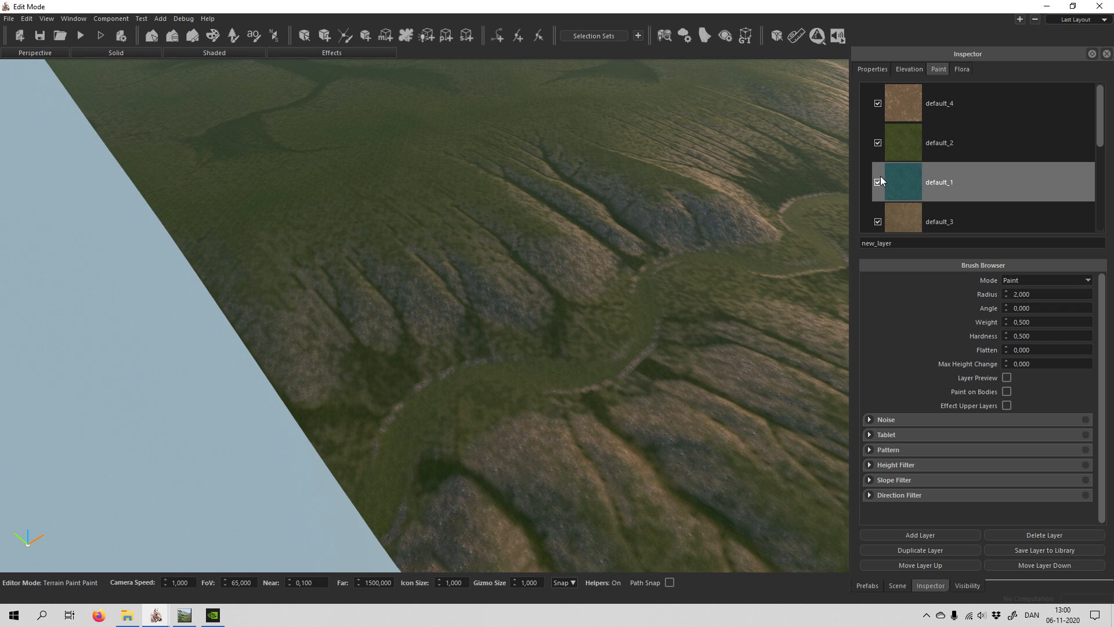
left_click(879, 182)
left_click(879, 182)
Replace the default_1 layer's diffuse map with grass_a_d.
double_click(961, 175)
left_click(228, 225)
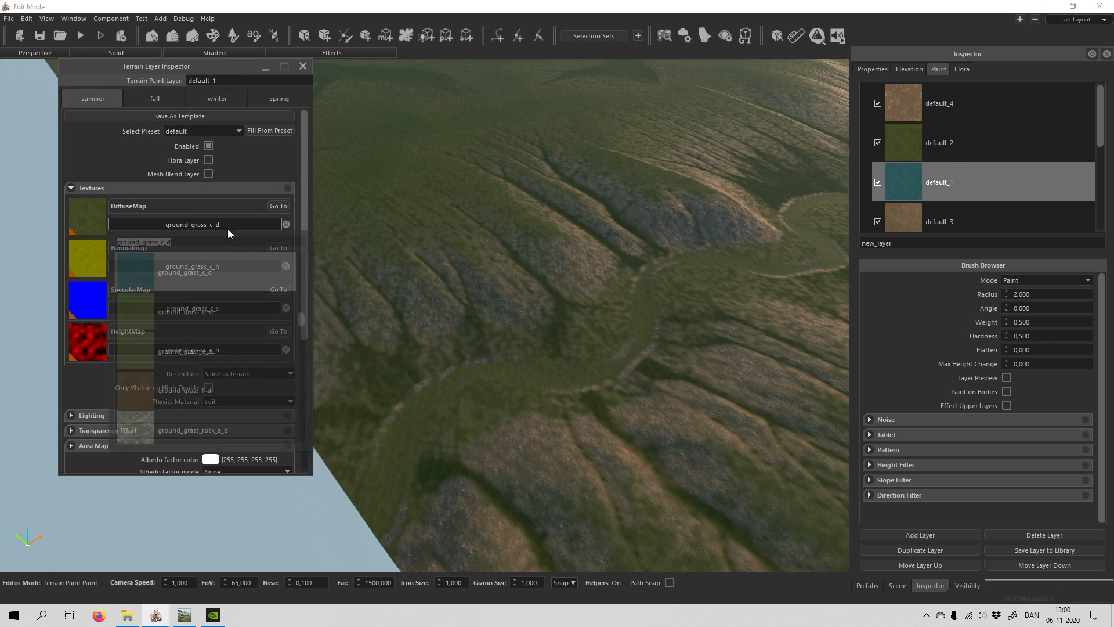
scroll(237, 322, "up", 3)
scroll(267, 315, "up", 5)
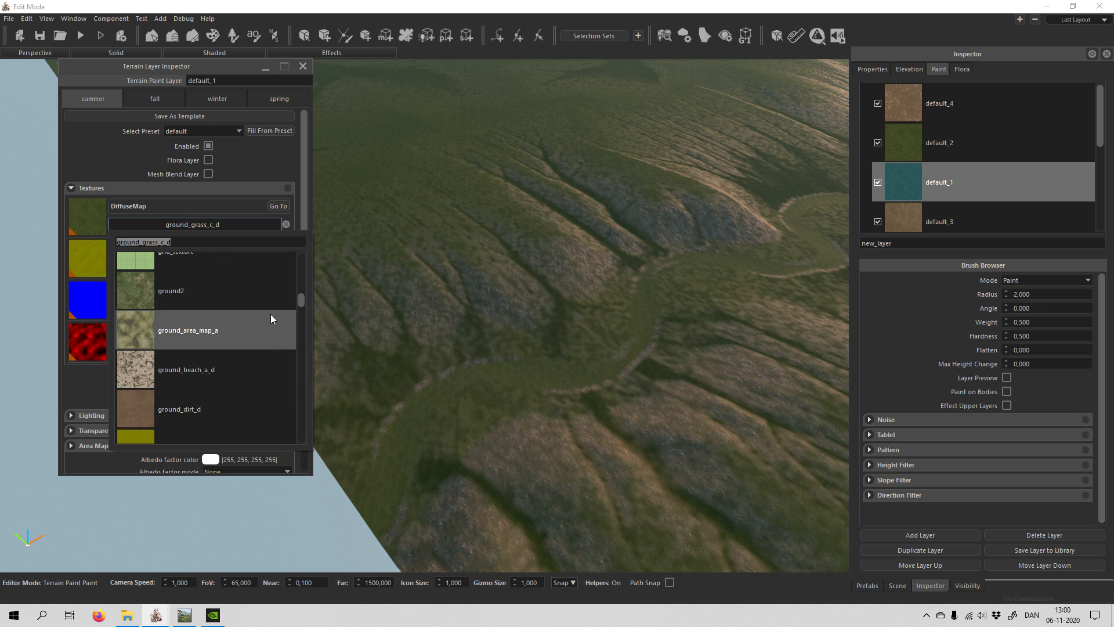
left_click(195, 413)
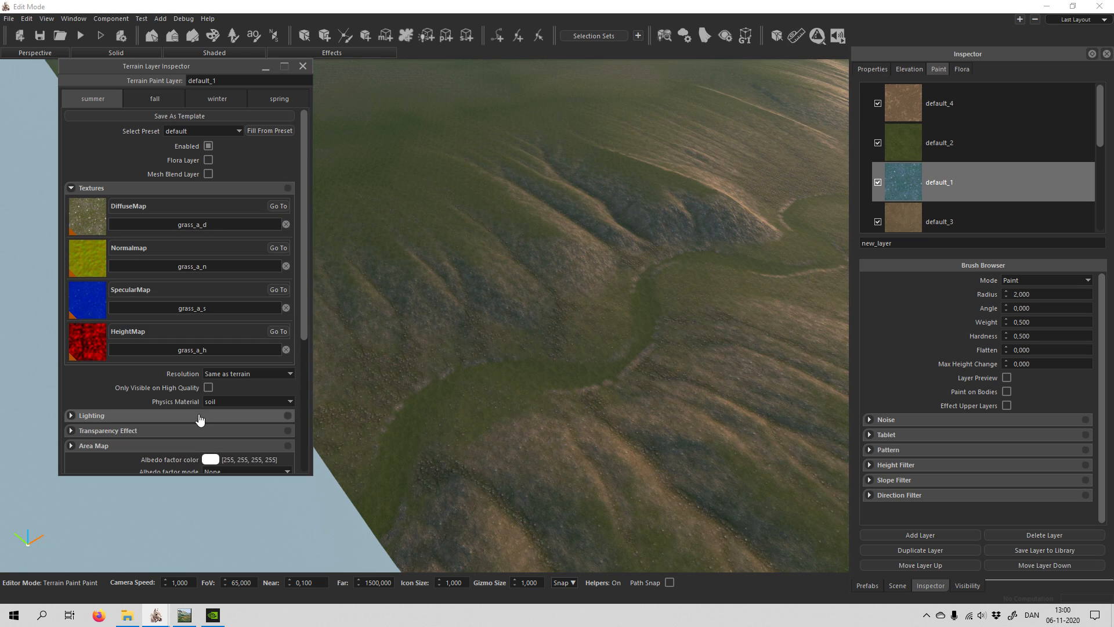
Set the default_1 layer's parallax amount to 0.2 while viewing its stony grass at ground level.
right_click_drag(544, 377, 277, 402)
mouse_move(277, 395)
right_mouse_down()
mouse_move(522, 323)
mouse_move(513, 408)
right_mouse_up()
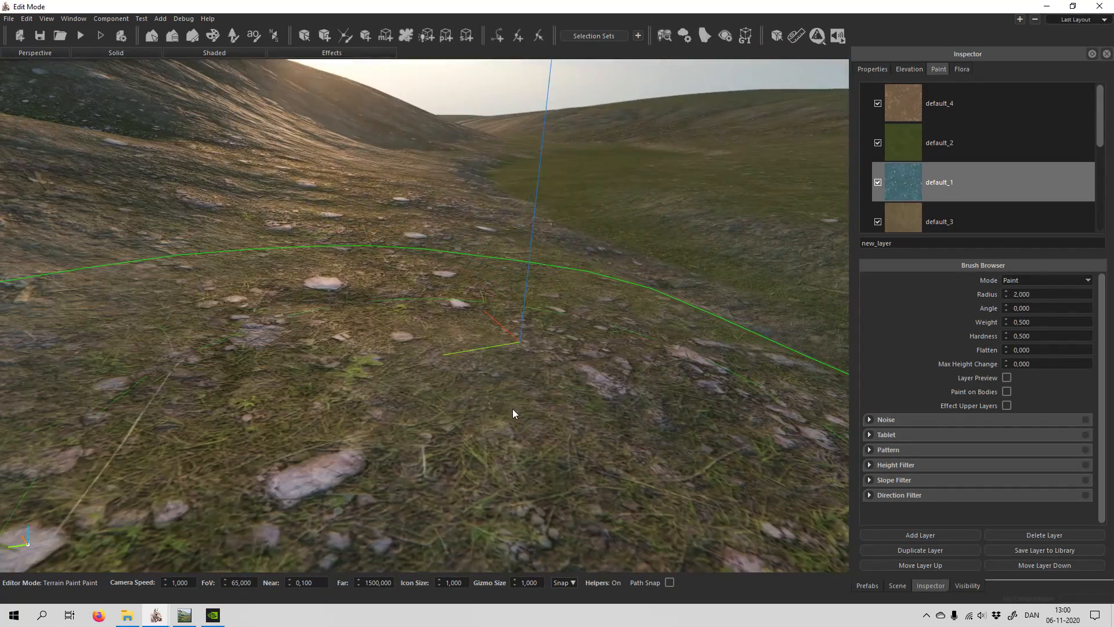
double_click(969, 168)
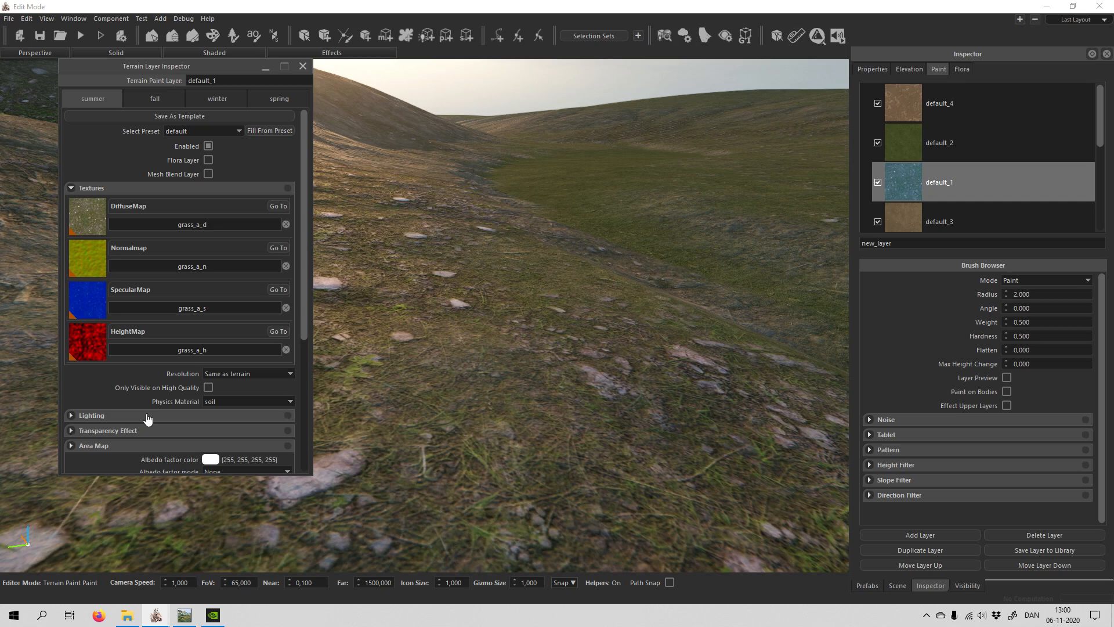
left_click(149, 415)
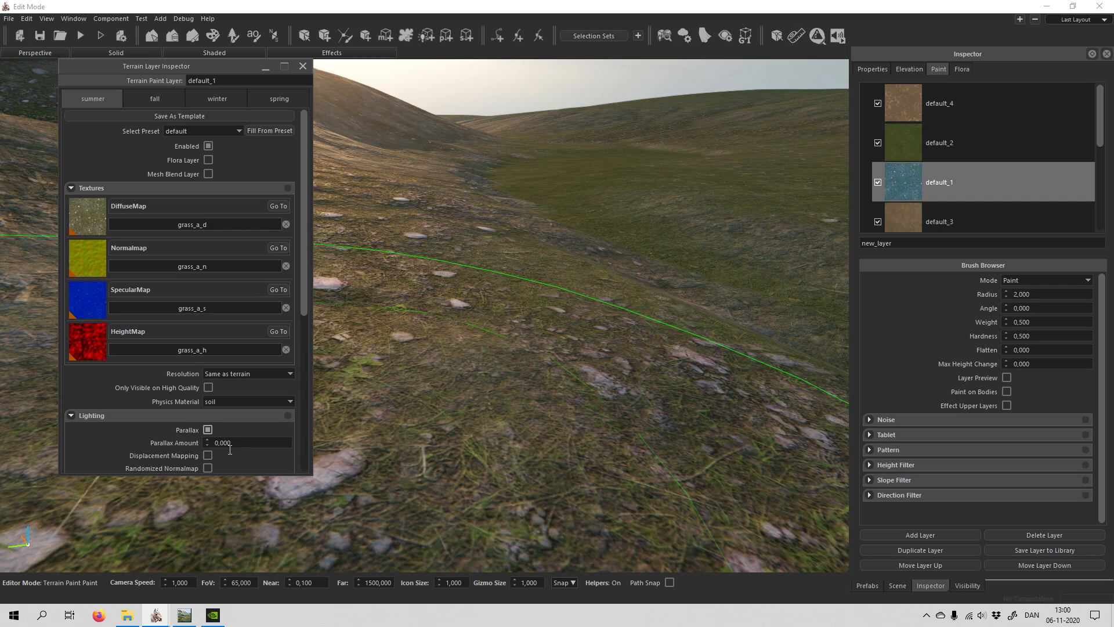
type("1")
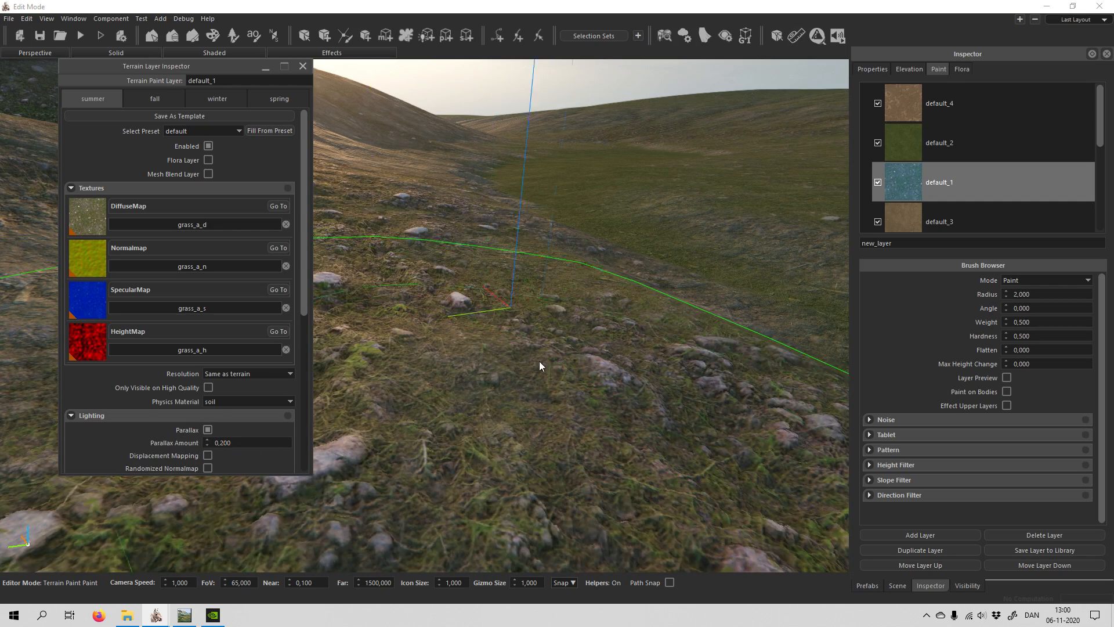
Replace the default_1 layer's black_terrain area map texture with ground_grass_c_d.
right_click_drag(538, 361, 391, 367)
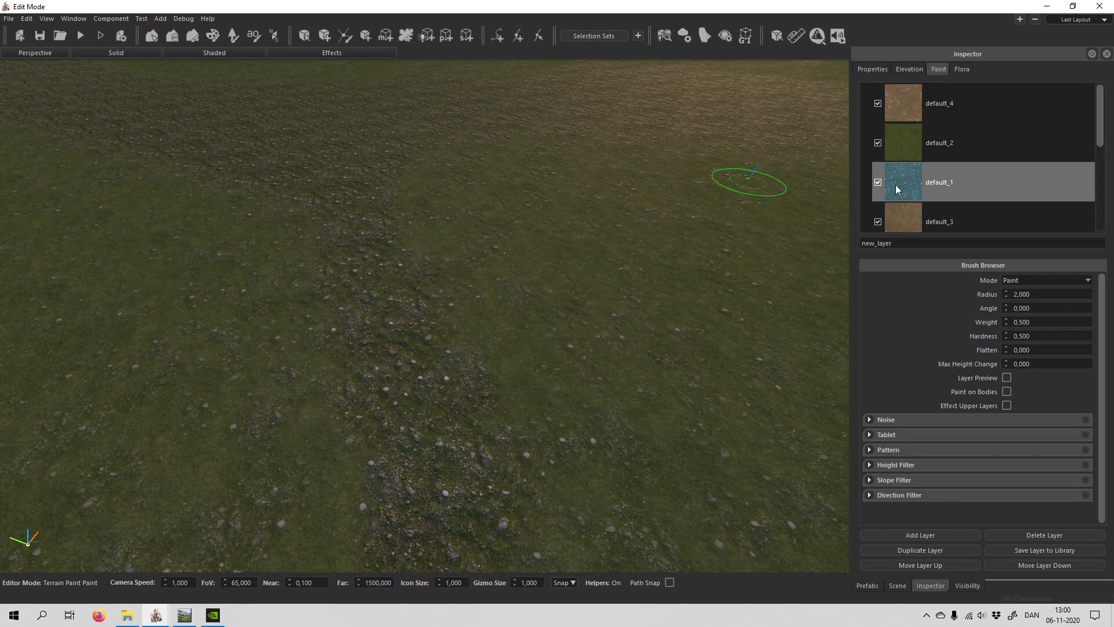
double_click(948, 178)
scroll(252, 378, "down", 6)
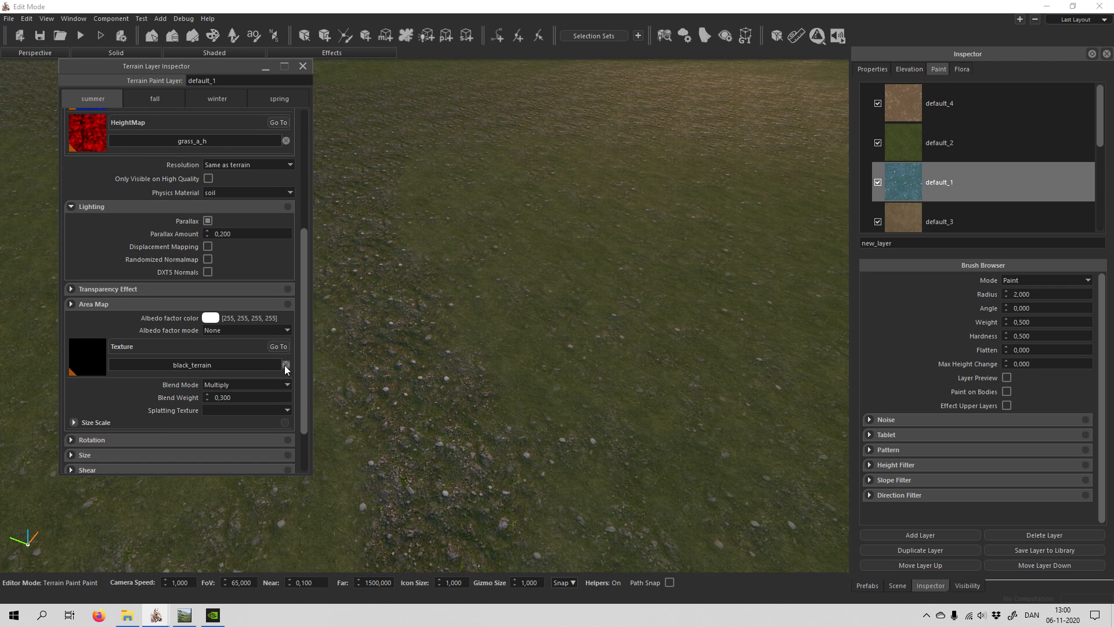
left_click(286, 364)
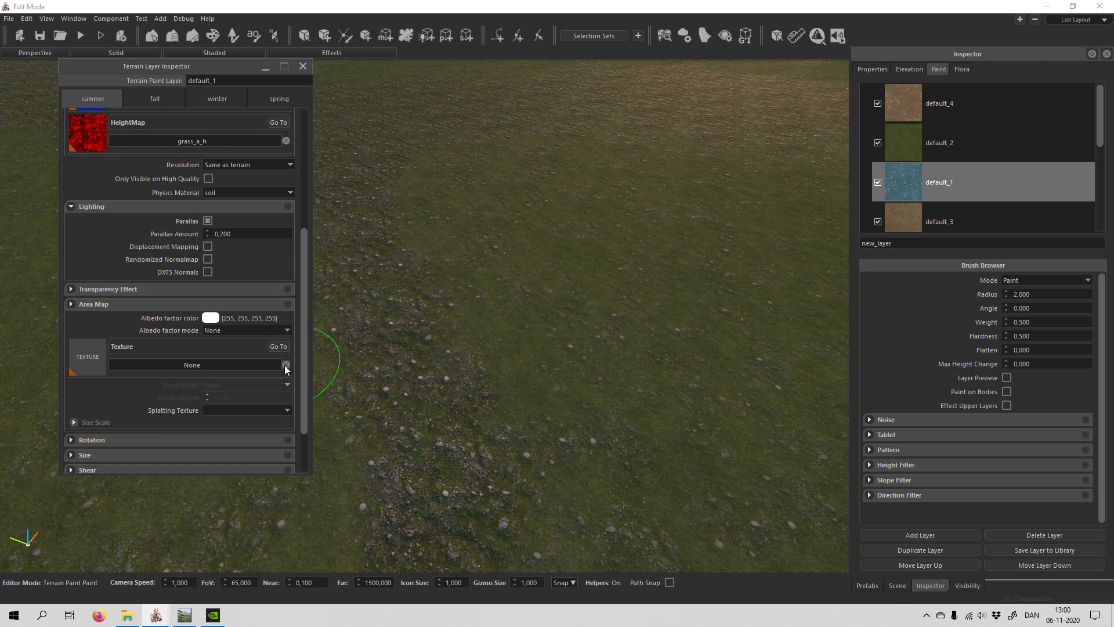
left_click(192, 367)
type("grou")
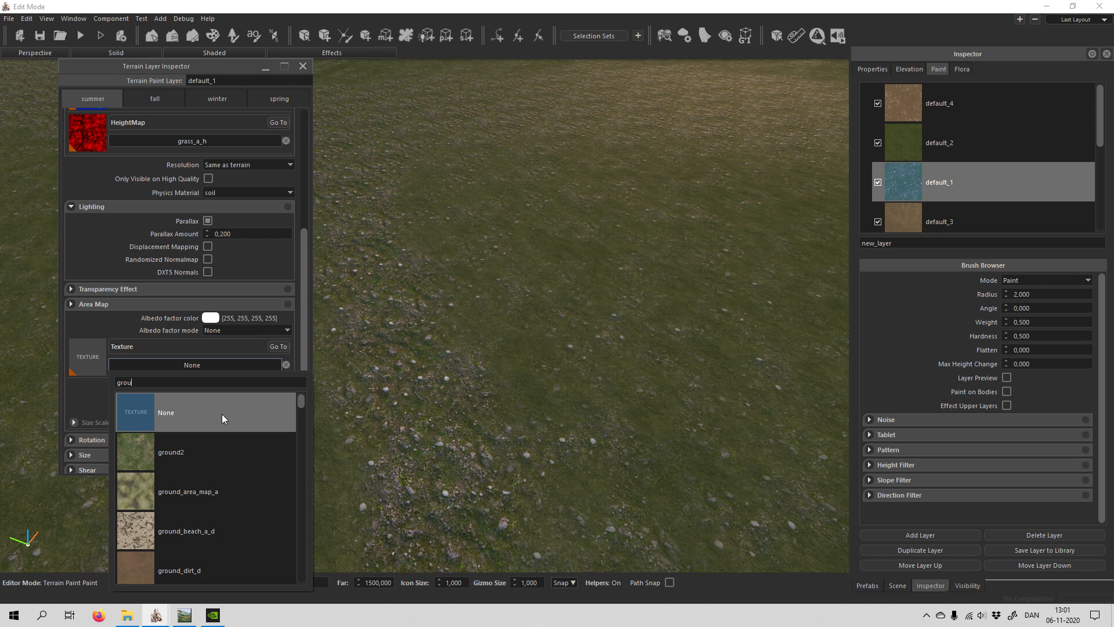
type("nd_grass")
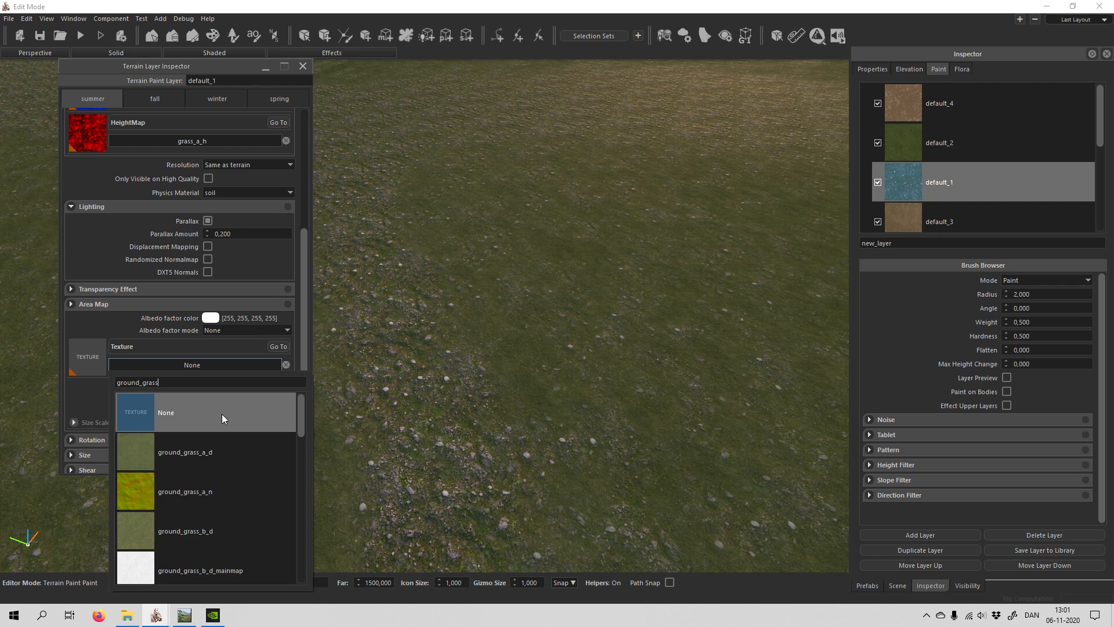
scroll(229, 458, "down", 3)
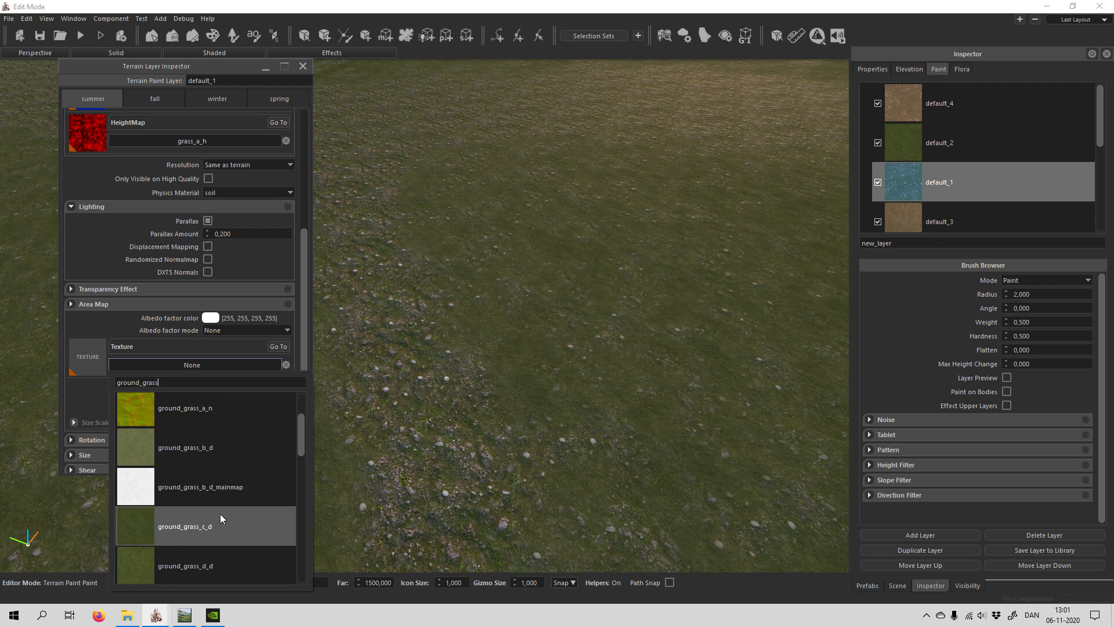
left_click(216, 516)
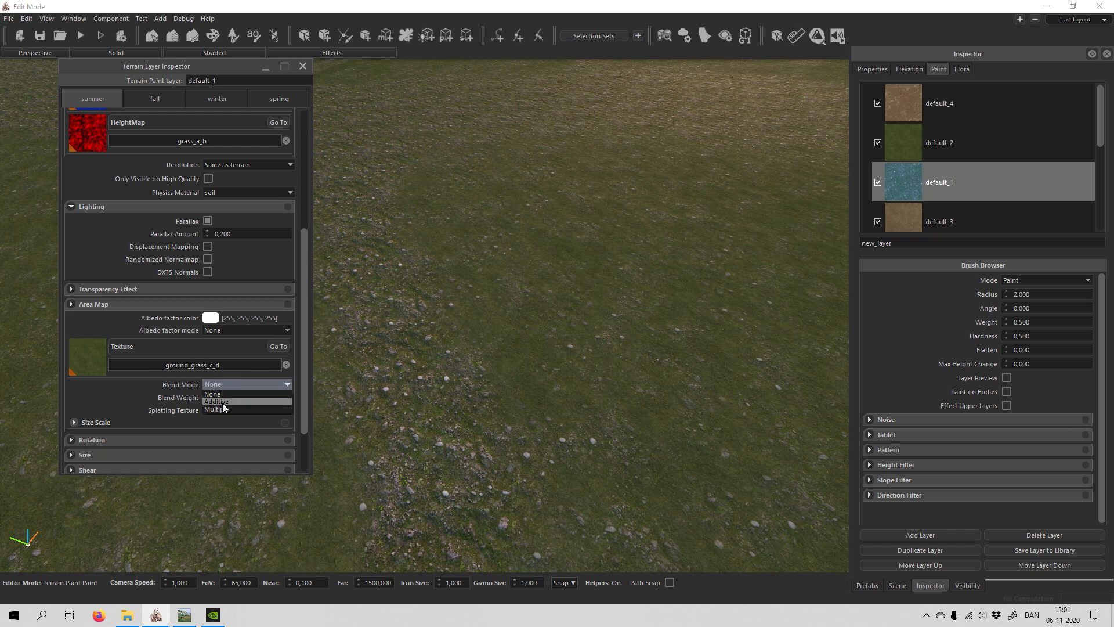
Set the default_1 area map's blend mode to Additive and inspect the blend along the valley floor.
left_click(221, 402)
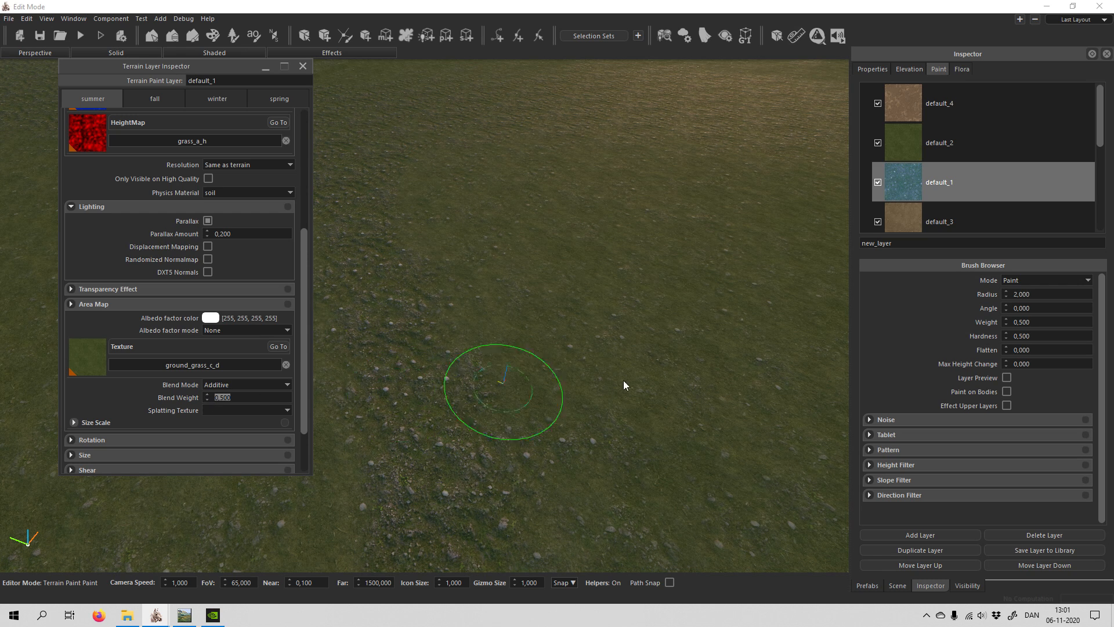
mouse_move(623, 380)
middle_mouse_down()
mouse_move(424, 325)
mouse_move(454, 336)
mouse_move(358, 331)
mouse_move(408, 364)
middle_mouse_up()
key("w")
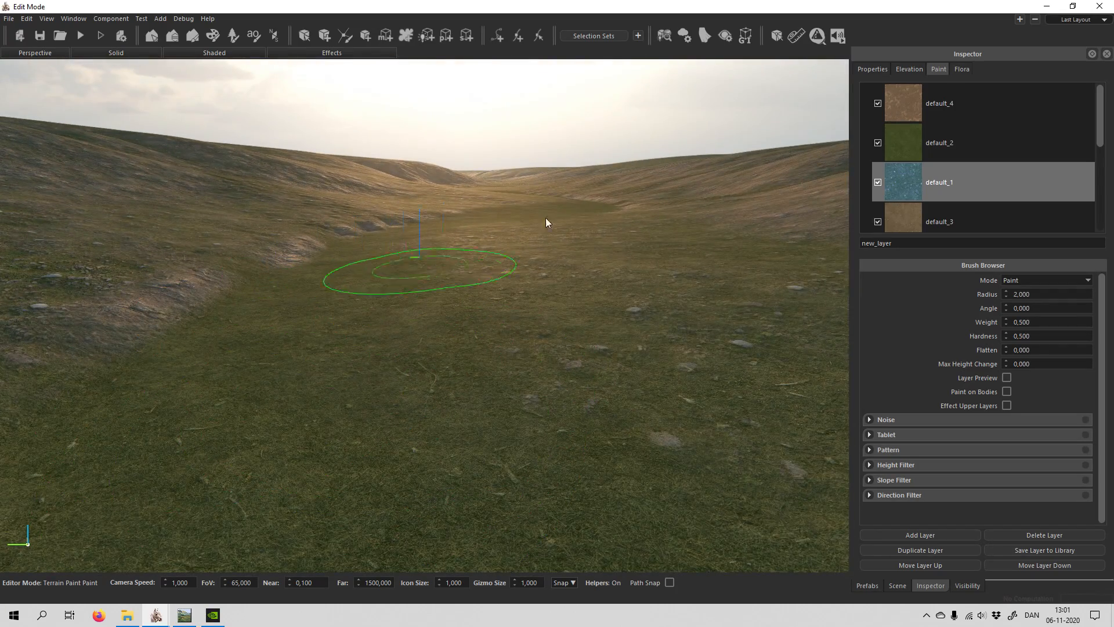
Select the default_5 paint layer and examine the grassy channel along the valley floor from above and near ground level.
scroll(995, 162, "down", 3)
left_click(960, 139)
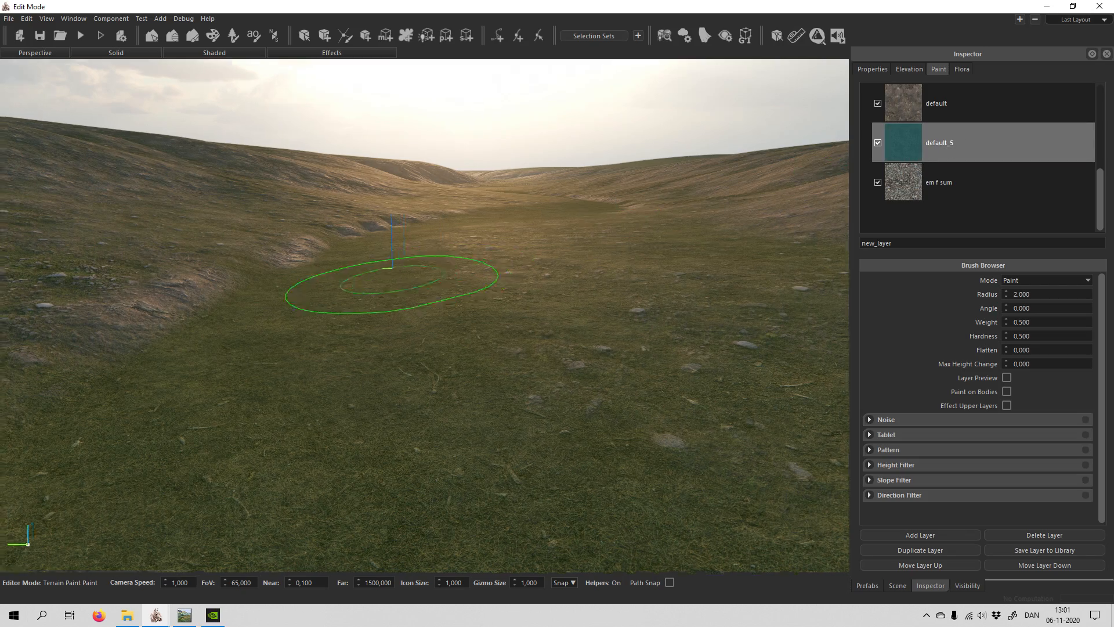
mouse_move(393, 283)
middle_mouse_down()
mouse_move(391, 274)
mouse_move(383, 293)
mouse_move(393, 290)
middle_mouse_up()
key("s")
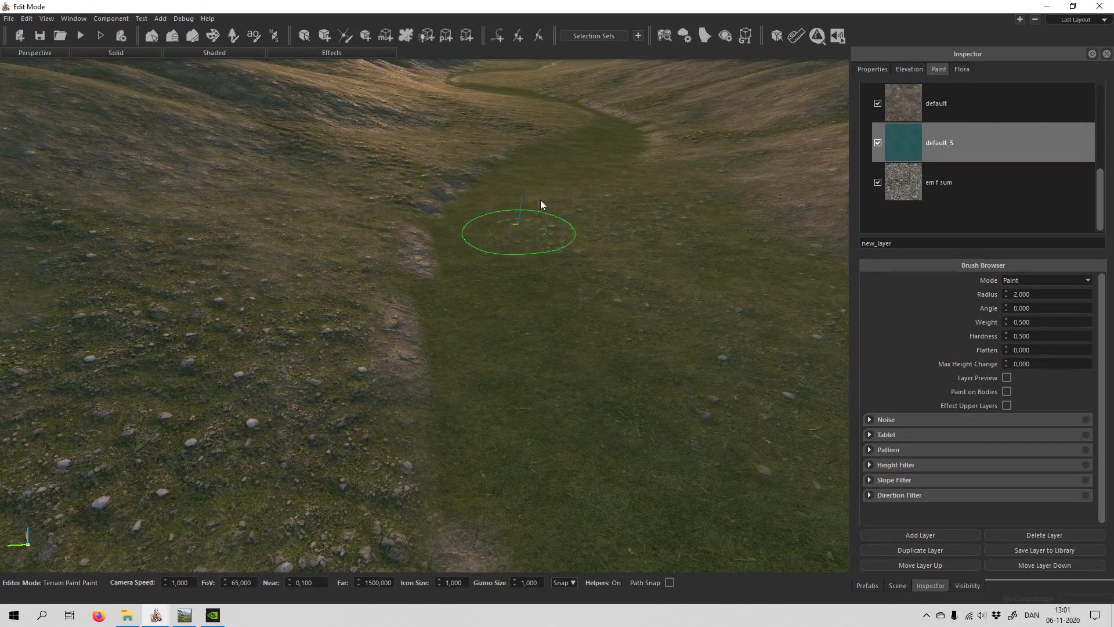
middle_click_drag(475, 240, 470, 248)
key("s")
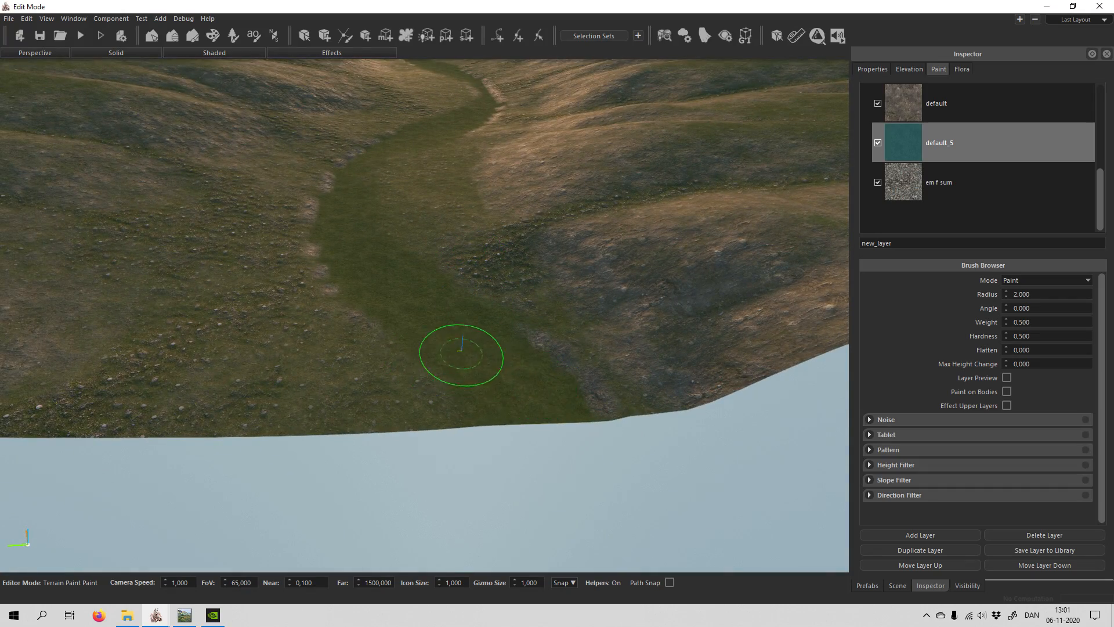
middle_click_drag(462, 351, 464, 354)
key("w")
key("s")
key("w")
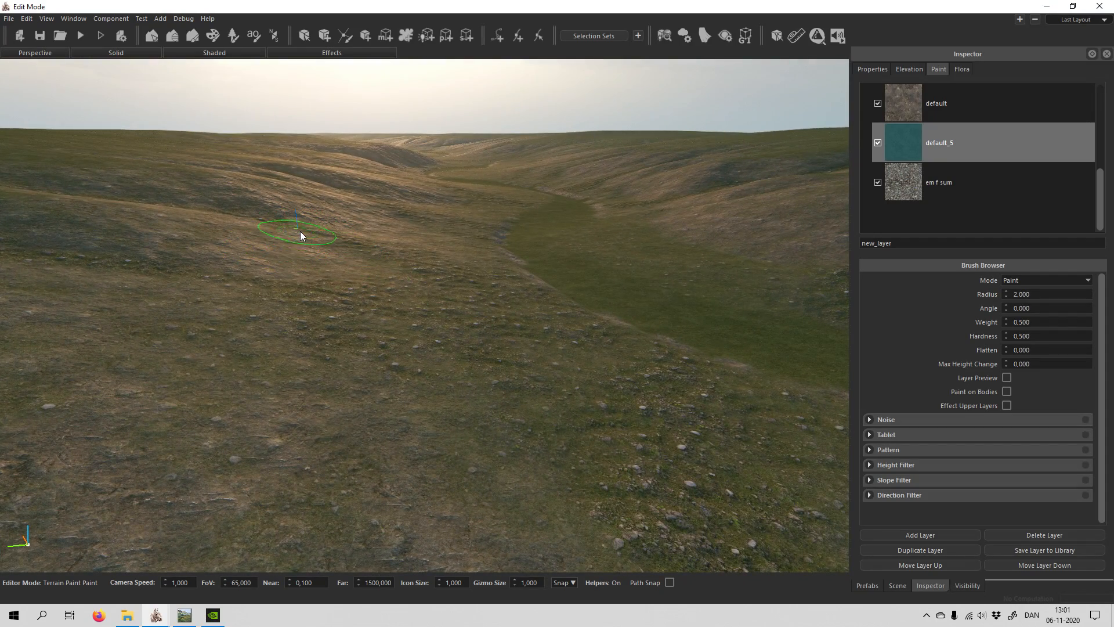
scroll(382, 283, "down", 5)
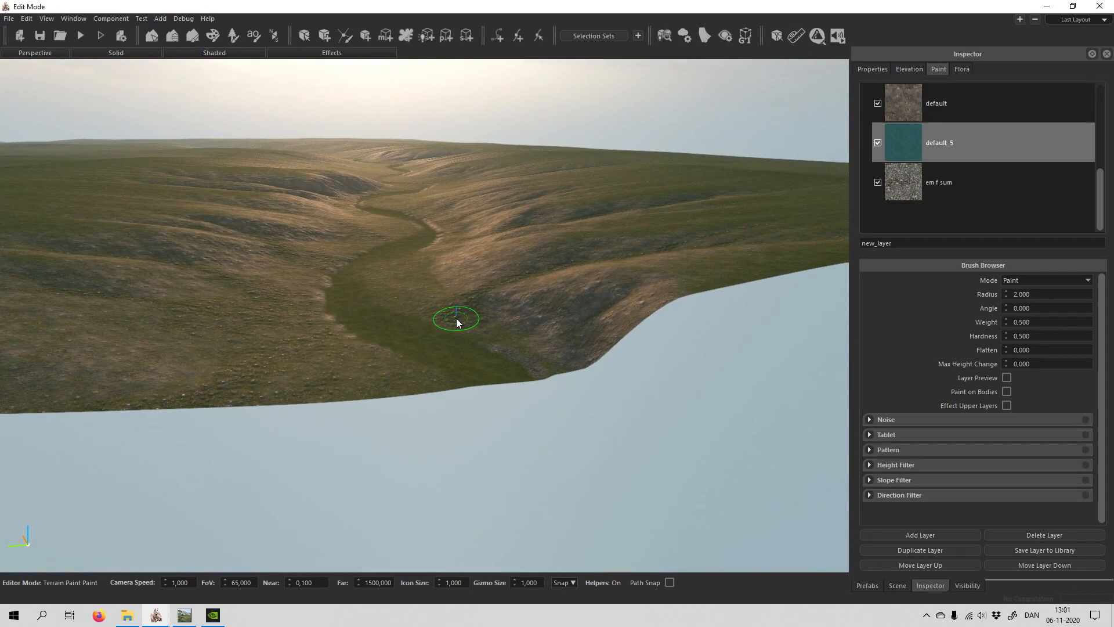
mouse_move(576, 328)
middle_mouse_down()
mouse_move(587, 333)
mouse_move(556, 330)
middle_mouse_up()
key("w")
key("s")
scroll(390, 307, "up", 4)
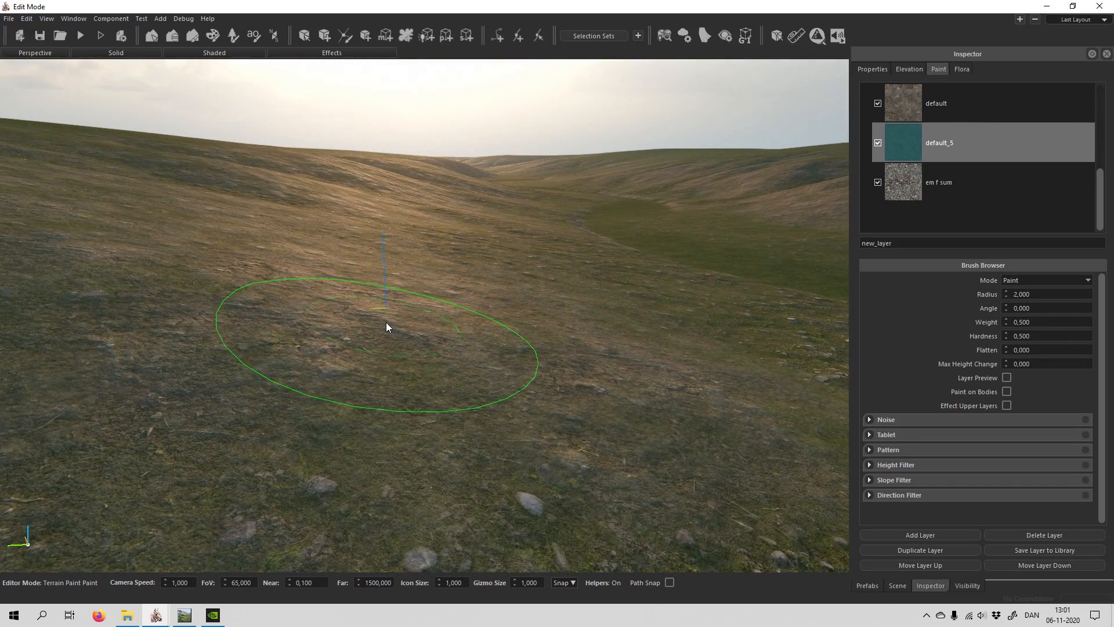
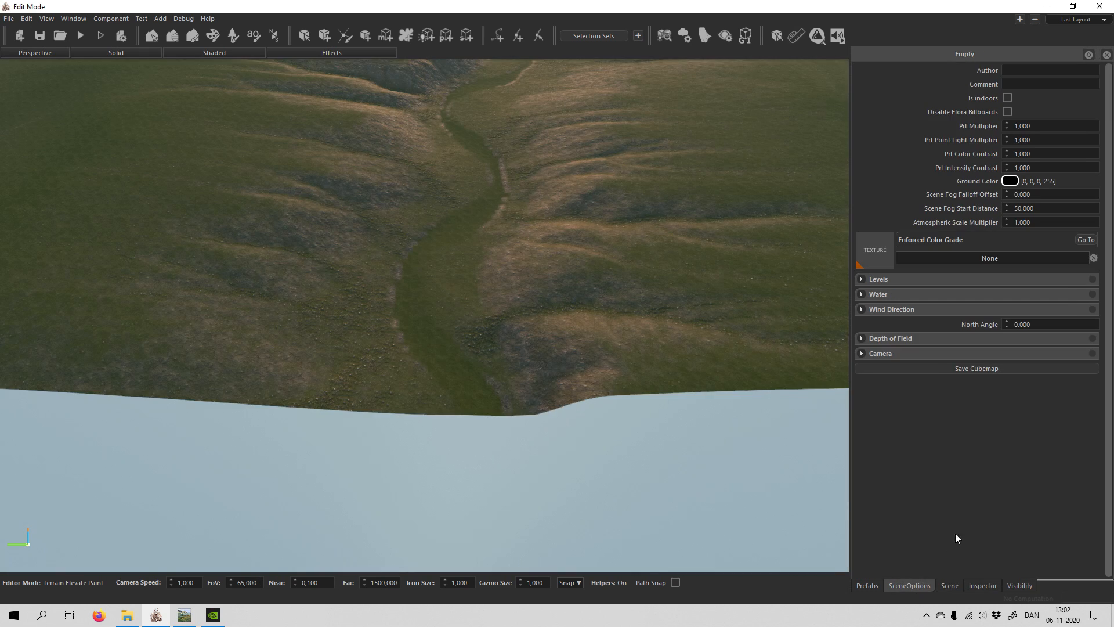
Set the scene's water level to 5 and view the flooded valley.
left_click(864, 296)
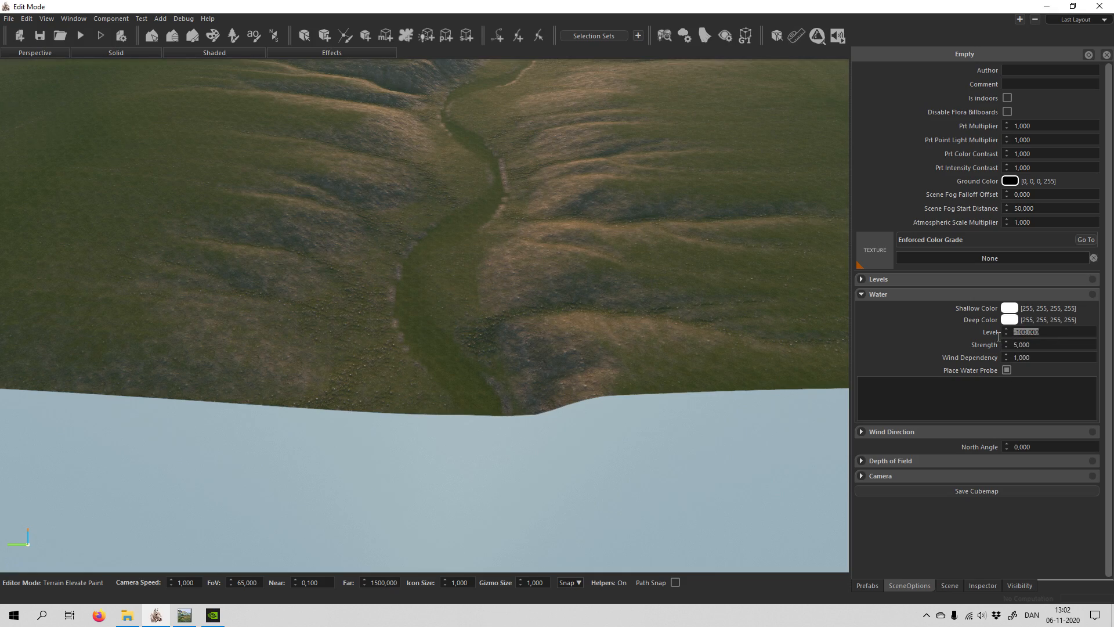
type("5")
key("Return")
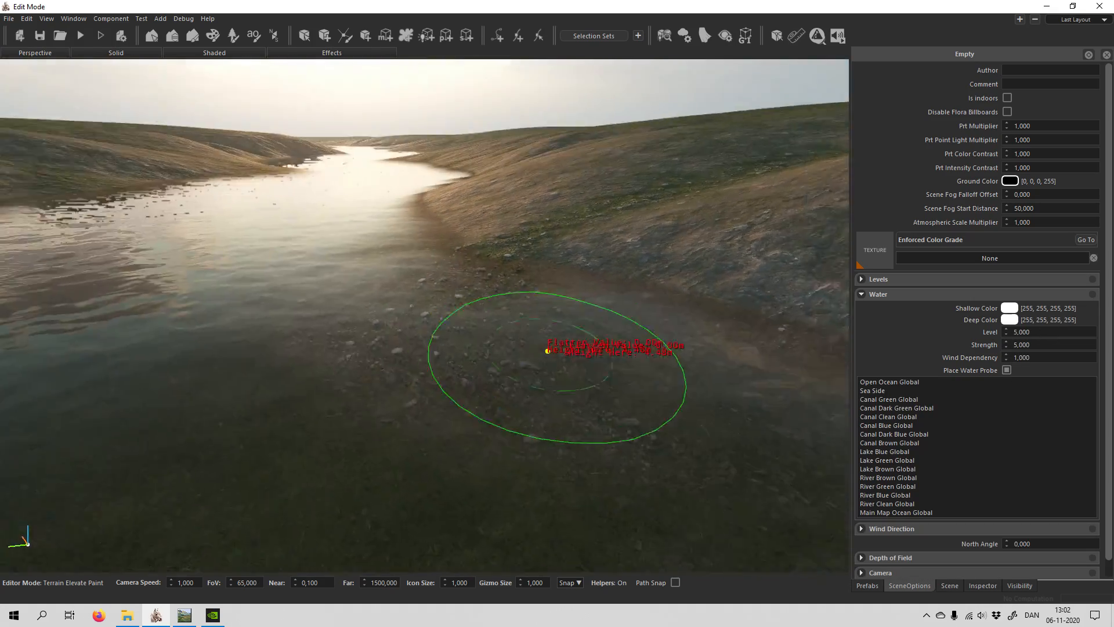
key("s")
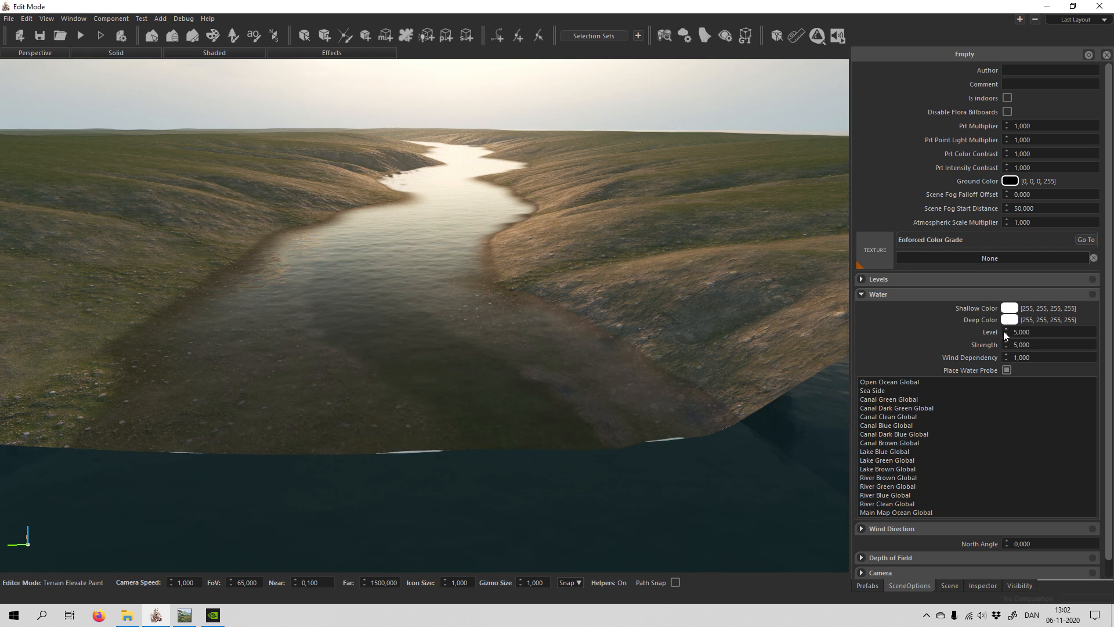
Fine-tune the scene's water level to 4.3 while checking how far it fills the riverbed.
scroll(1008, 337, "down", 6)
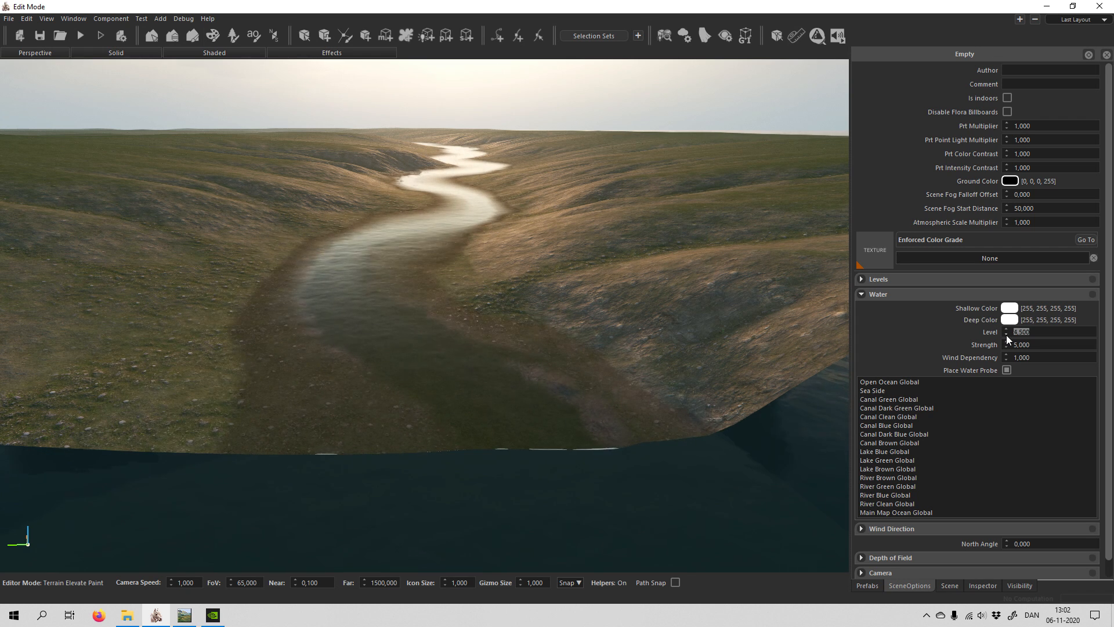
scroll(1007, 336, "down", 1)
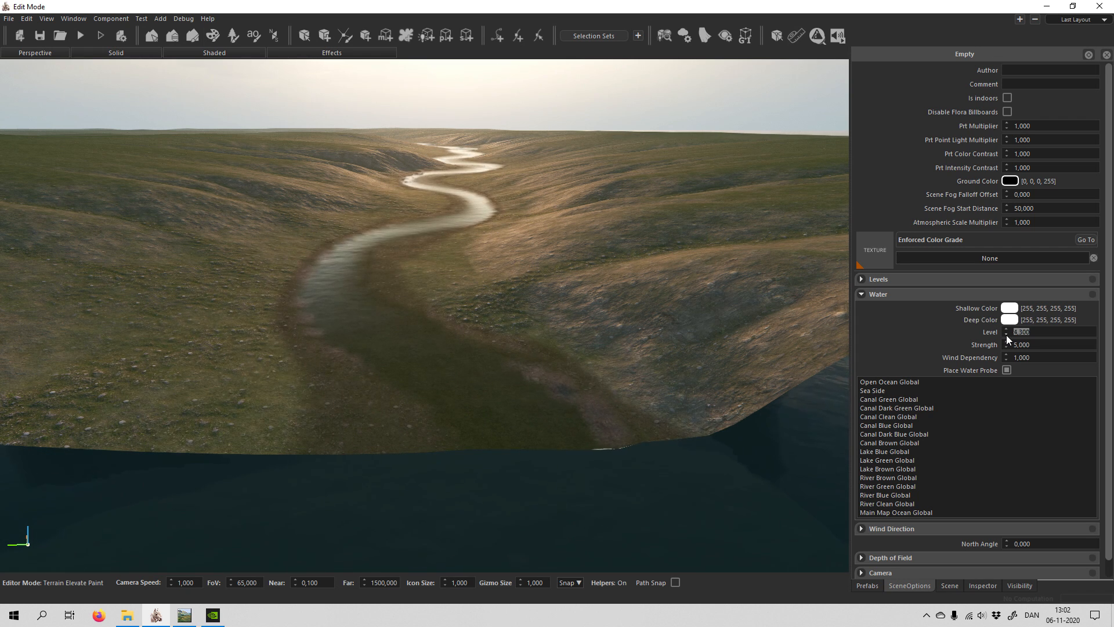
scroll(1006, 334, "down", 1)
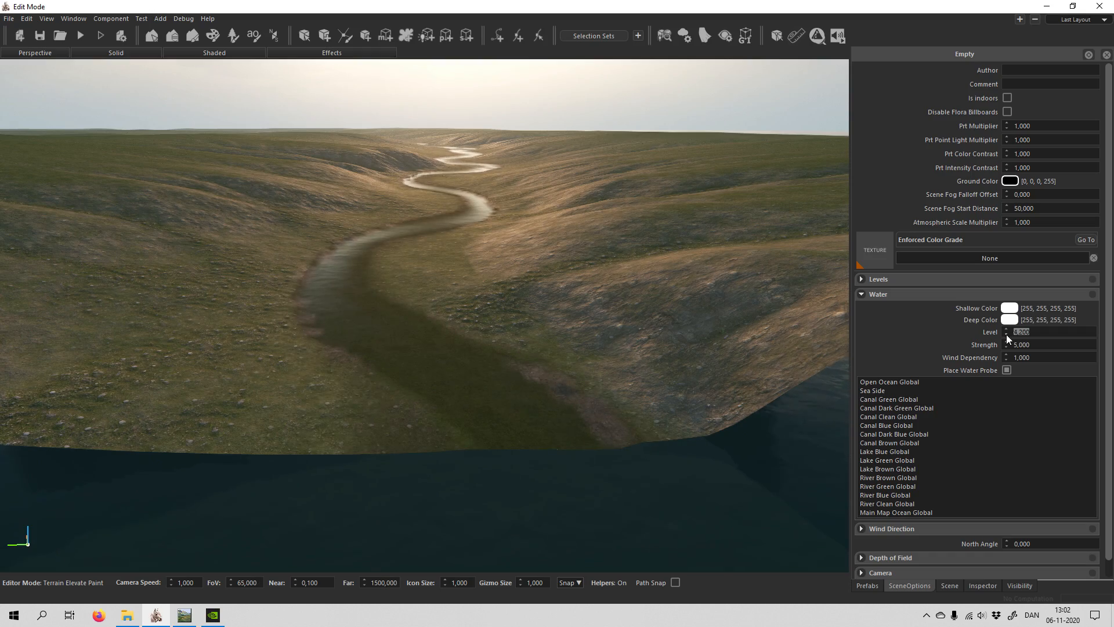
key("w")
right_click_drag(689, 371, 740, 347)
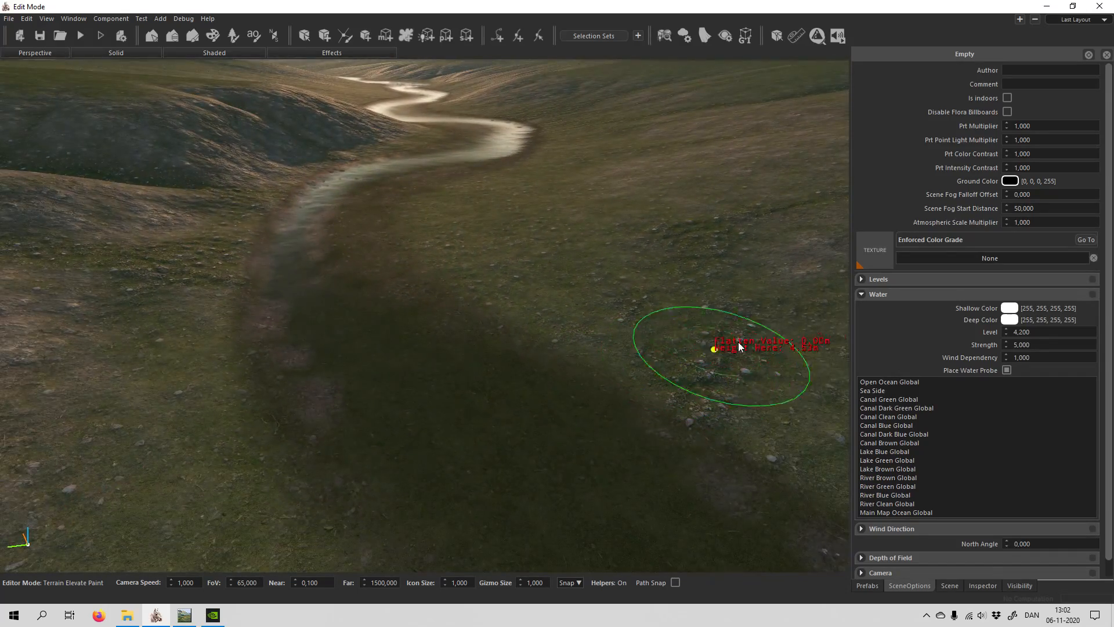
left_click(1006, 329)
right_click_drag(552, 312, 554, 312)
key("a")
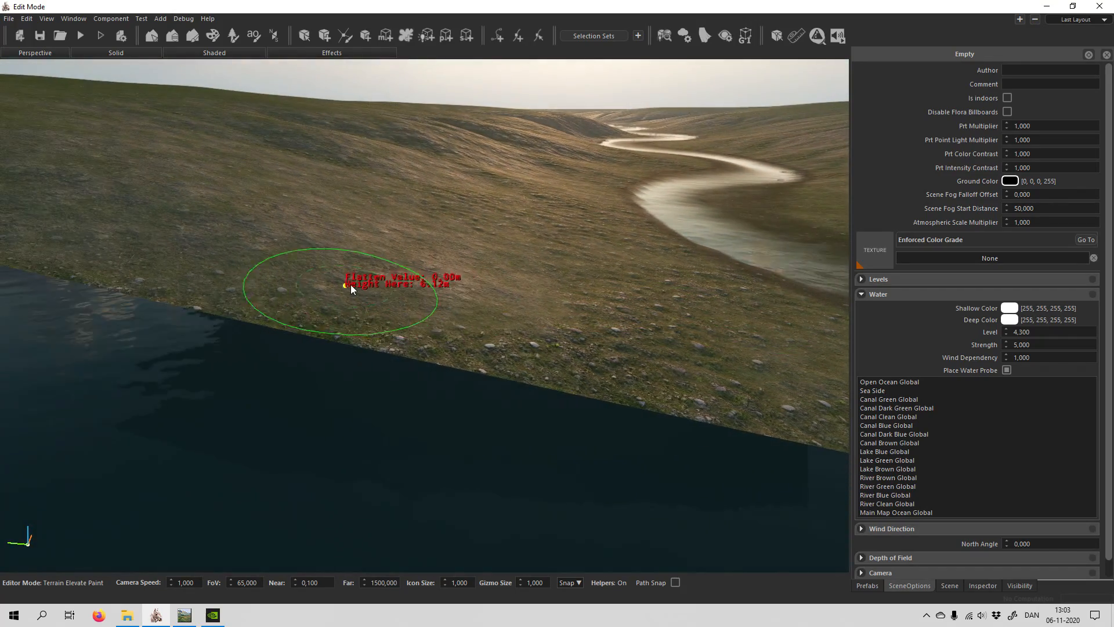
right_click_drag(353, 289, 332, 258)
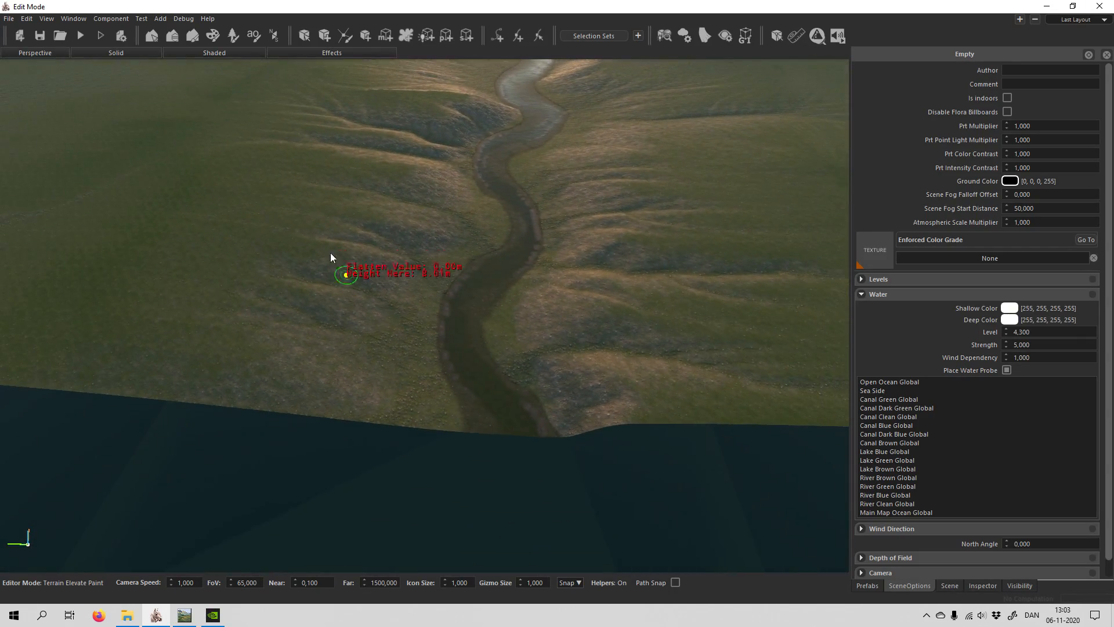
Set the terrain paint brush to Erase mode with the height filter enabled from 0 to 6.1.
left_click(193, 36)
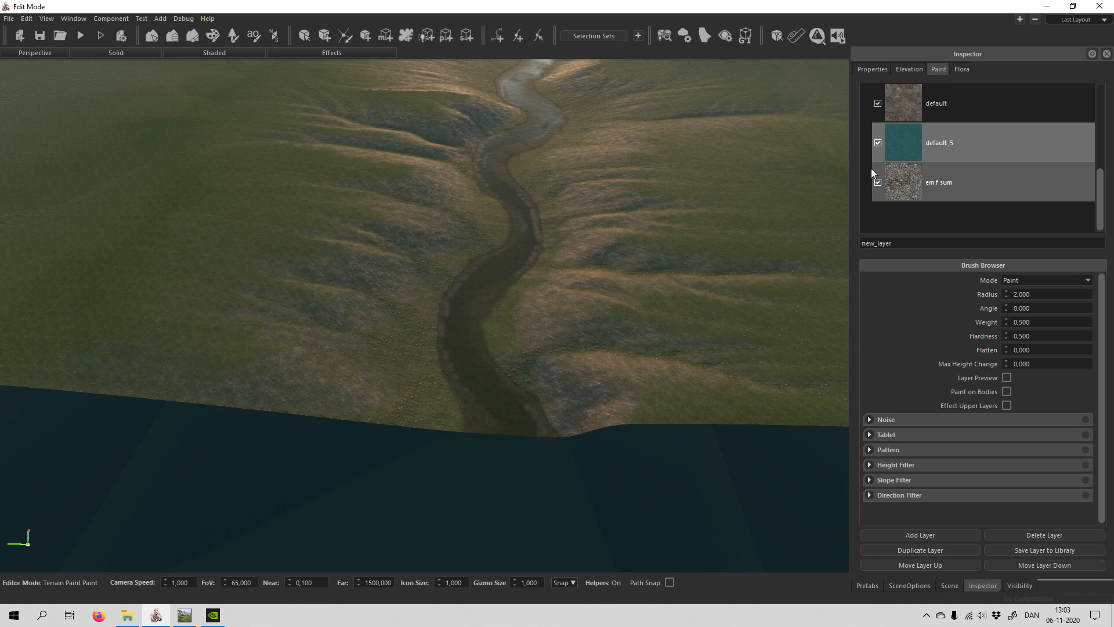
left_click(1049, 280)
left_click(1023, 297)
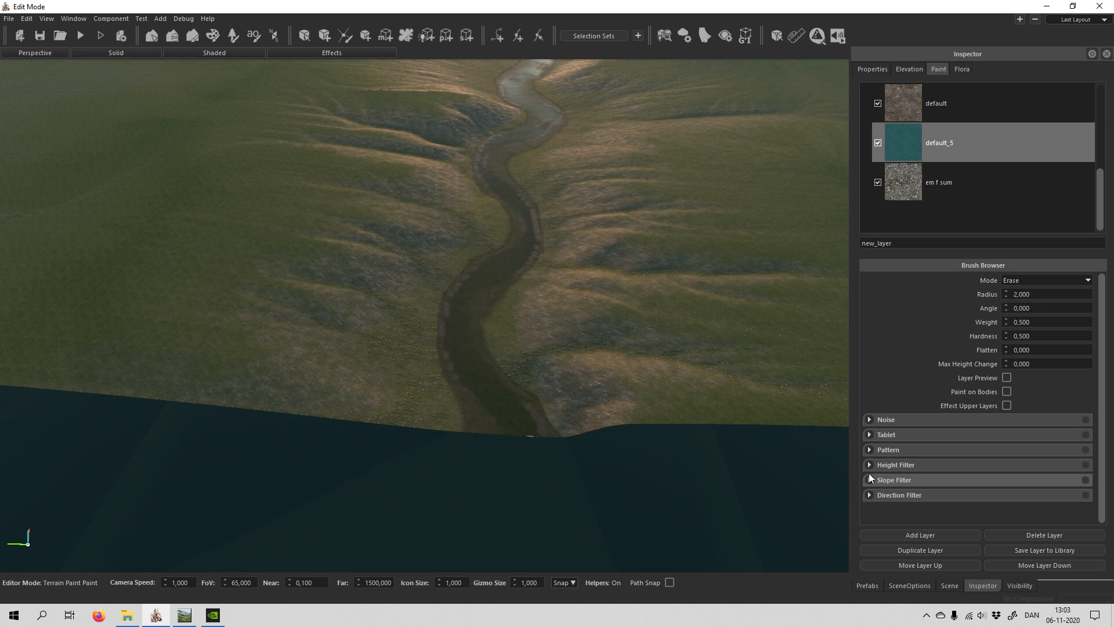
left_click(869, 468)
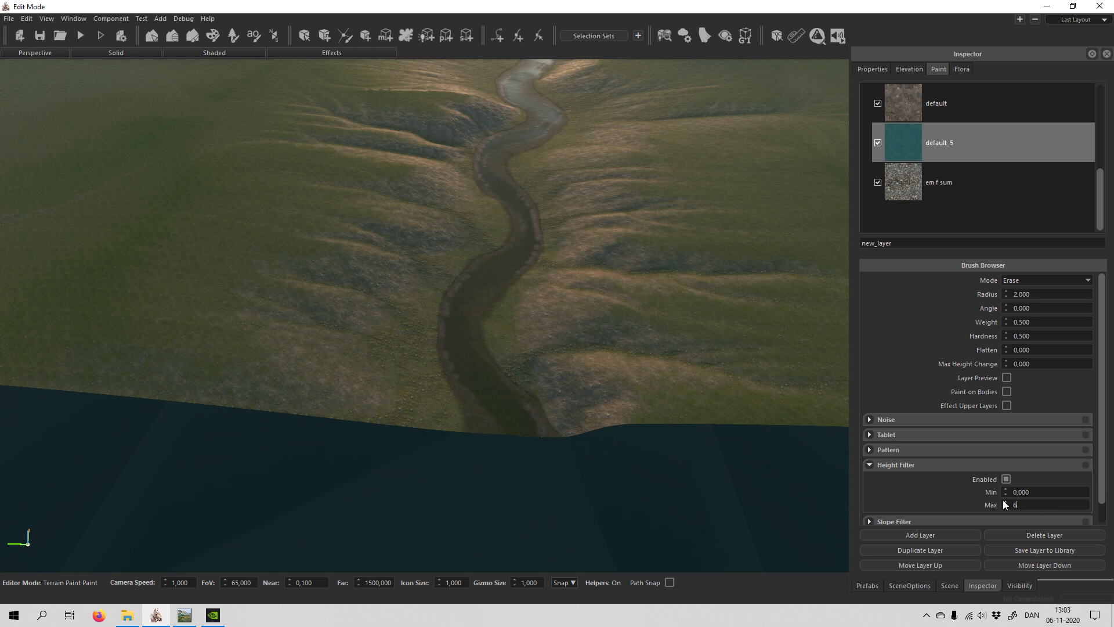
Enlarge the brush radius to about 12.9 and erase the default_5 layer along the river channel near the terrain edge.
right_click_drag(582, 398, 582, 398)
key("w")
scroll(543, 423, "up", 5, "shift")
scroll(544, 423, "up", 4, "shift")
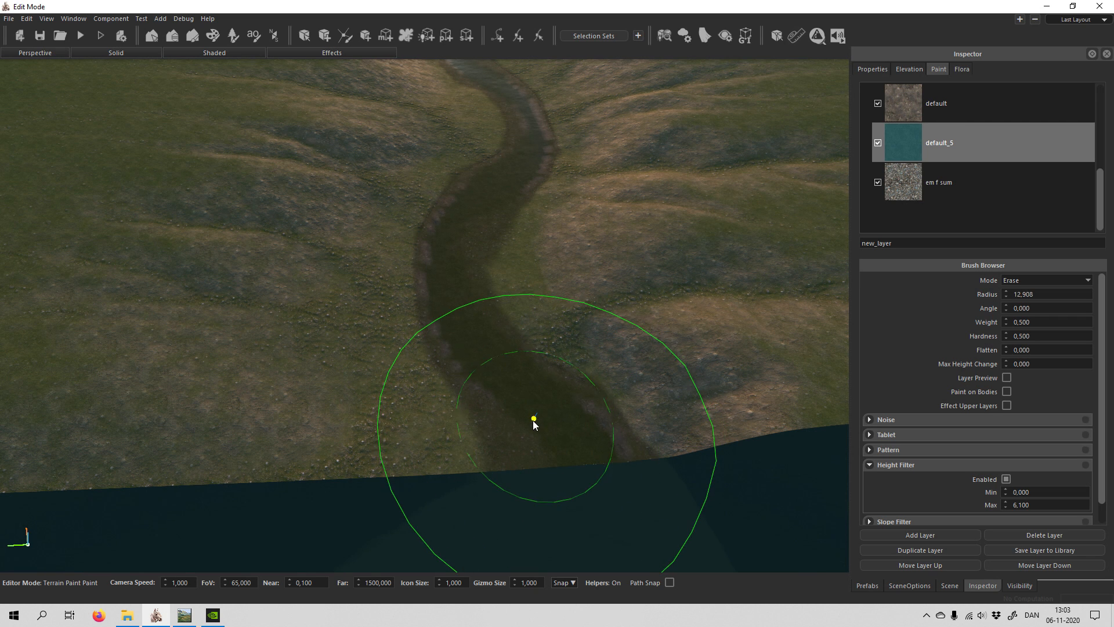
mouse_move(533, 421)
middle_mouse_down()
mouse_move(528, 372)
mouse_move(468, 294)
mouse_move(548, 395)
middle_mouse_up()
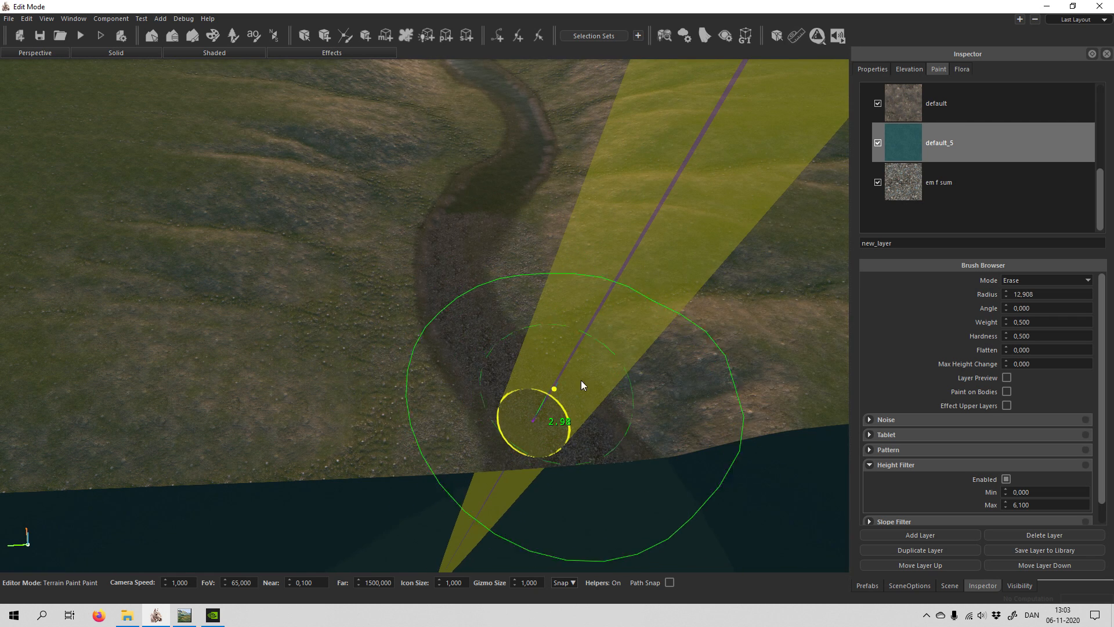
left_click(794, 37)
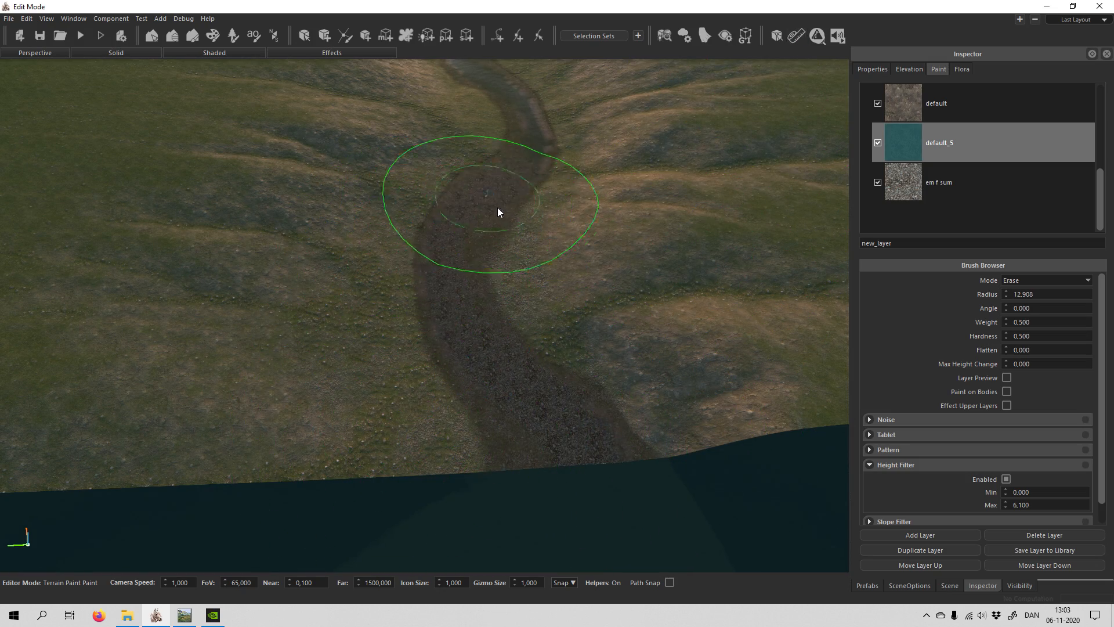
Examine the erased gravel riverbed and its blend with the grassy banks at ground level and from above.
mouse_move(521, 387)
right_mouse_down()
mouse_move(521, 354)
mouse_move(558, 354)
mouse_move(538, 358)
mouse_move(561, 372)
mouse_move(592, 331)
mouse_move(632, 339)
right_mouse_up()
key("w")
key("w")
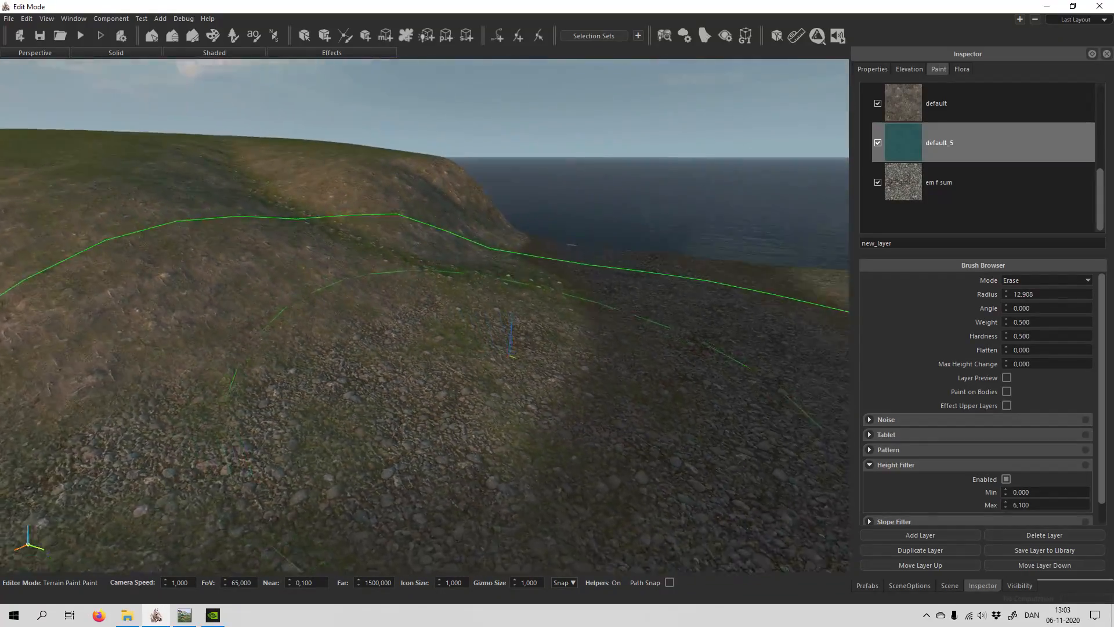
mouse_move(434, 385)
right_mouse_down()
mouse_move(366, 424)
mouse_move(313, 406)
mouse_move(459, 388)
right_mouse_up()
key("w")
mouse_move(202, 341)
right_mouse_down()
mouse_move(145, 342)
mouse_move(418, 341)
mouse_move(395, 291)
mouse_move(430, 263)
right_mouse_up()
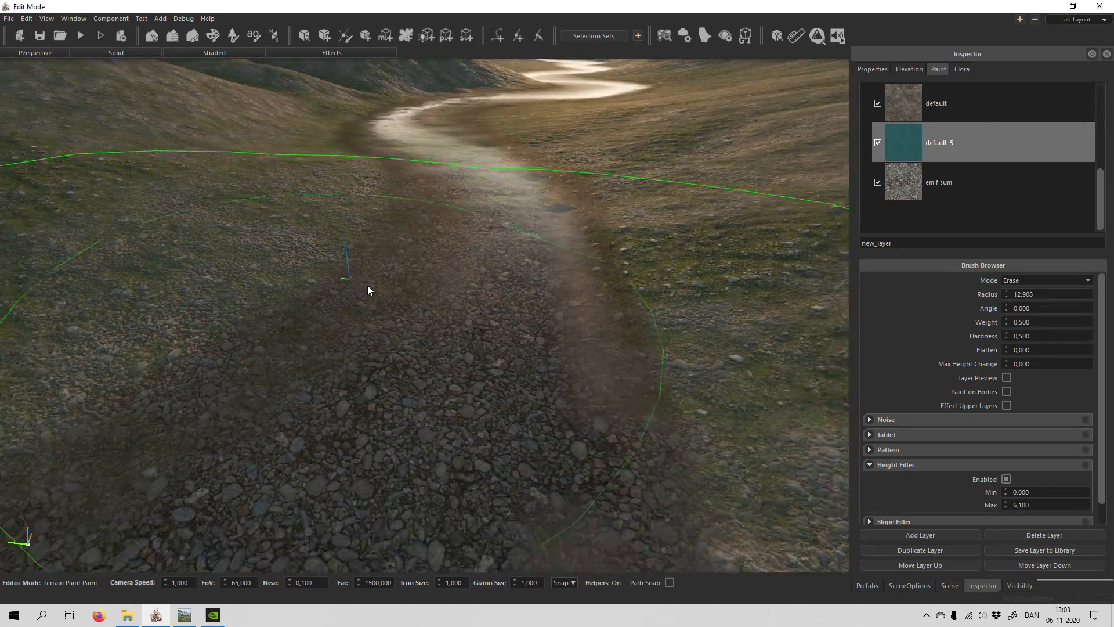
mouse_move(367, 285)
right_mouse_down()
mouse_move(398, 284)
mouse_move(407, 255)
right_mouse_up()
mouse_move(520, 255)
right_mouse_down()
mouse_move(360, 286)
mouse_move(557, 318)
mouse_move(536, 293)
right_mouse_up()
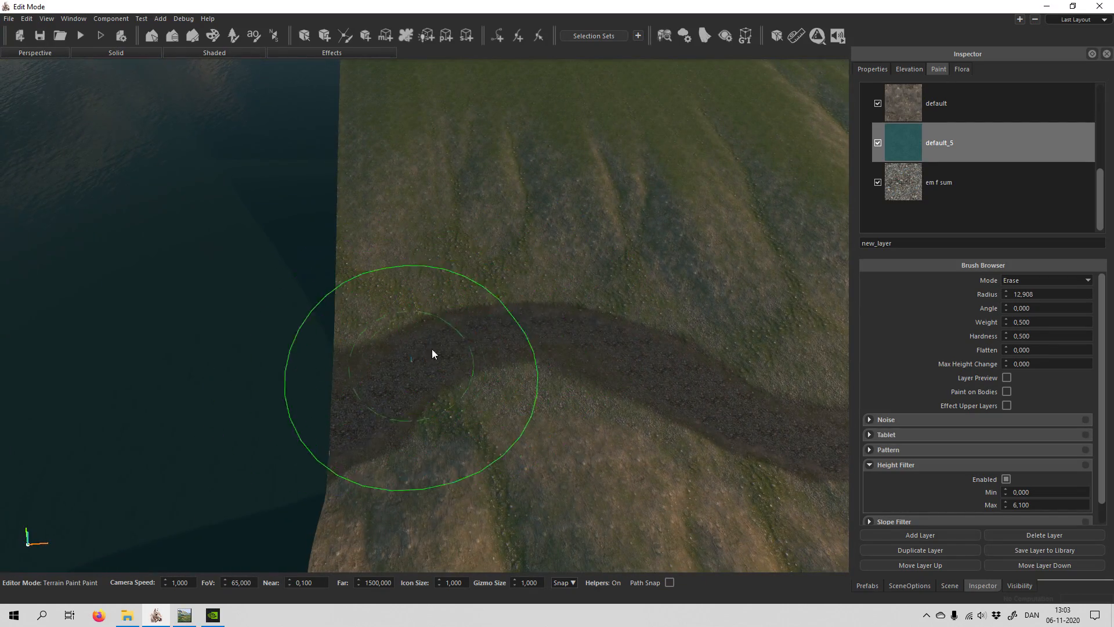
Erase the default_5 layer along the remaining bends of the river channel, following it upstream.
right_click_drag(566, 348, 558, 346)
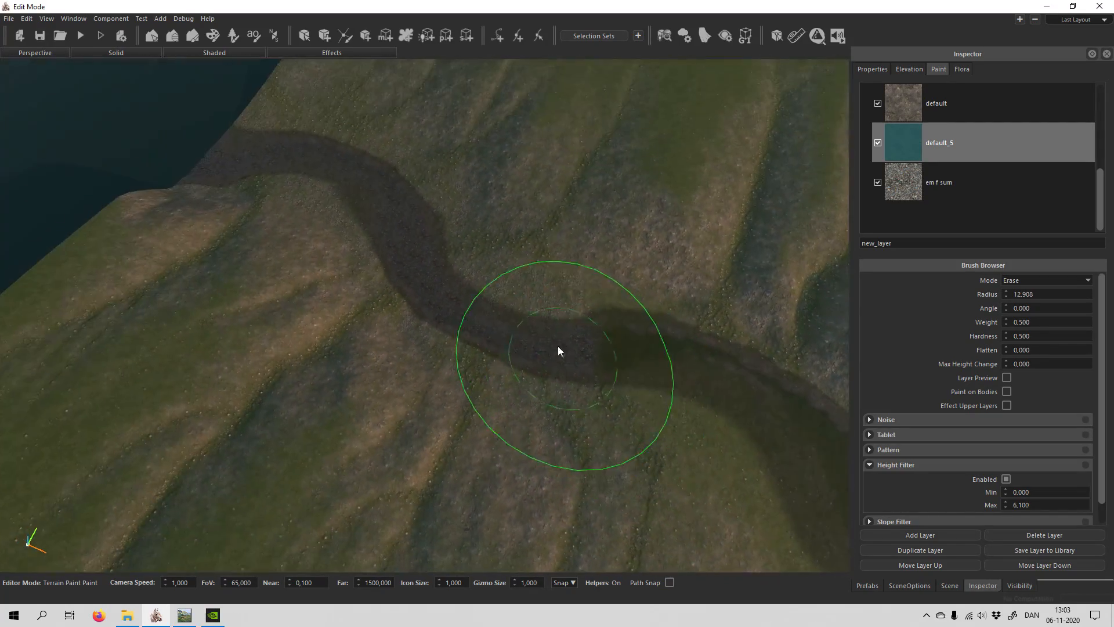
mouse_move(558, 345)
left_mouse_down()
mouse_move(379, 225)
mouse_move(698, 369)
mouse_move(607, 321)
left_mouse_up()
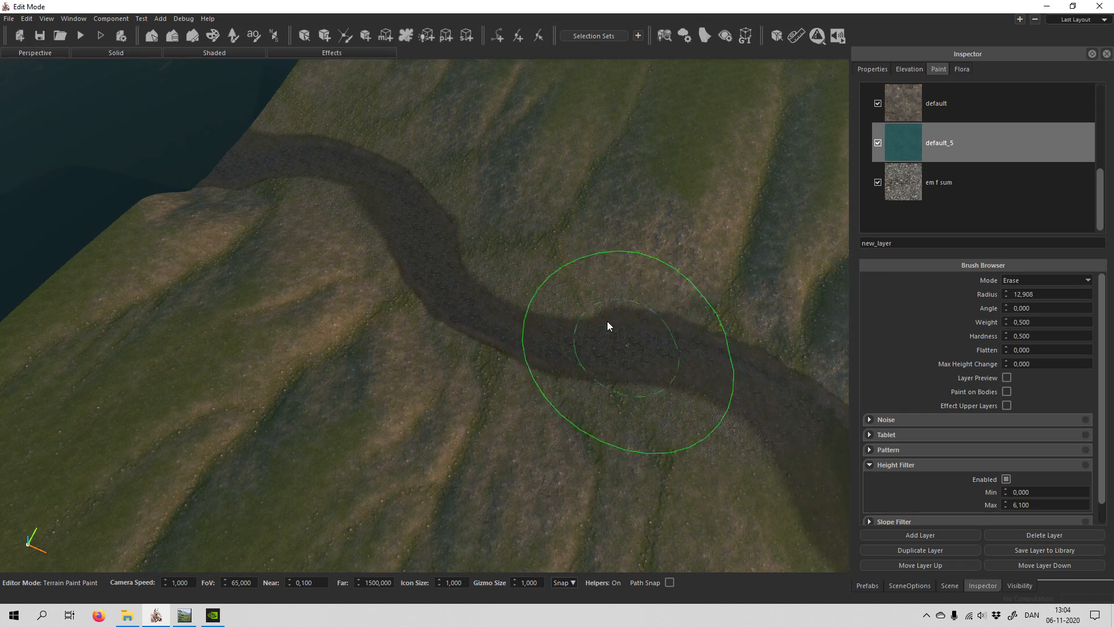
mouse_move(674, 391)
right_mouse_down()
mouse_move(795, 368)
mouse_move(750, 359)
right_mouse_up()
key("w")
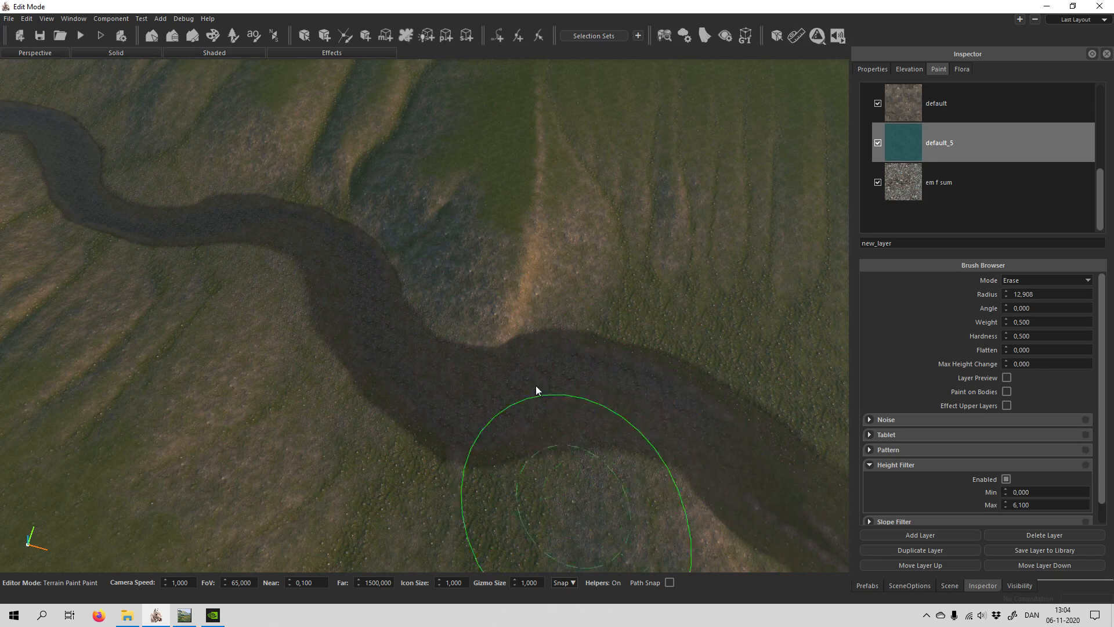
right_click_drag(691, 440, 691, 440)
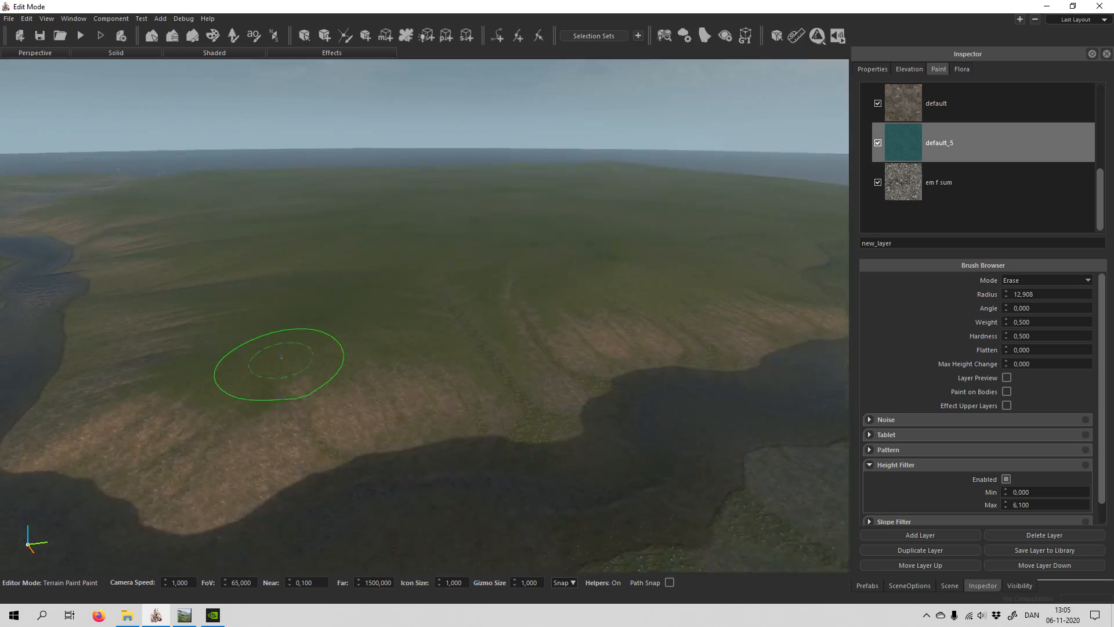
mouse_move(294, 368)
right_mouse_down()
mouse_move(274, 373)
mouse_move(277, 353)
right_mouse_up()
key("a")
key("w")
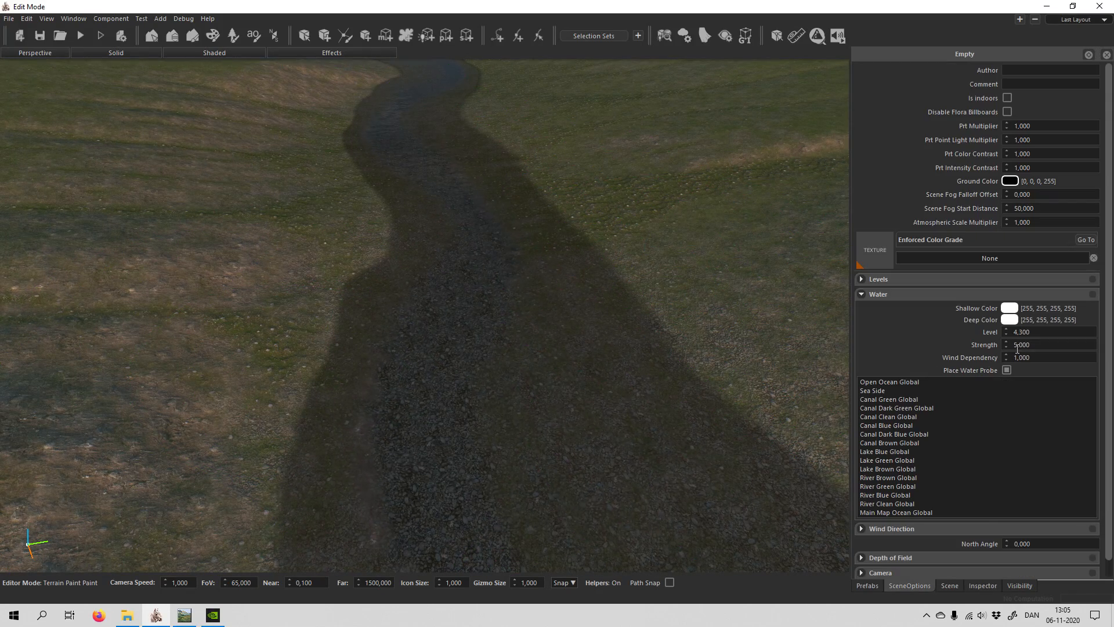
Lower the scene's water level to 4.2 and inspect the shallow water over the gravel riverbed.
left_click(1006, 335)
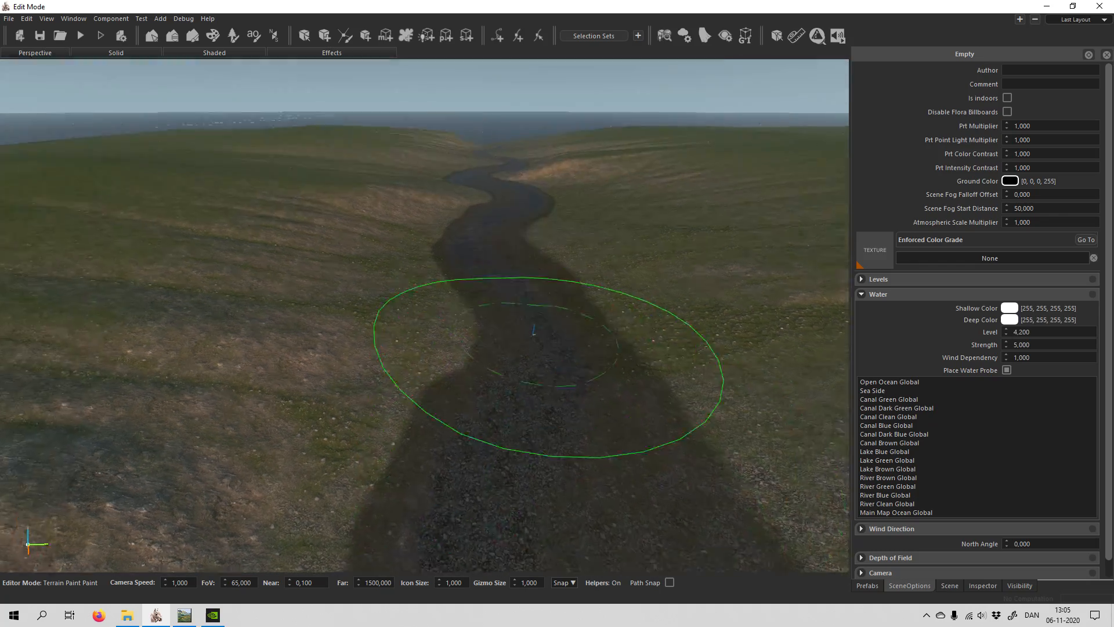
key("w")
right_click_drag(534, 334, 533, 336)
right_click_drag(532, 334, 530, 337)
key("w")
key("w")
scroll(530, 337, "down", 3)
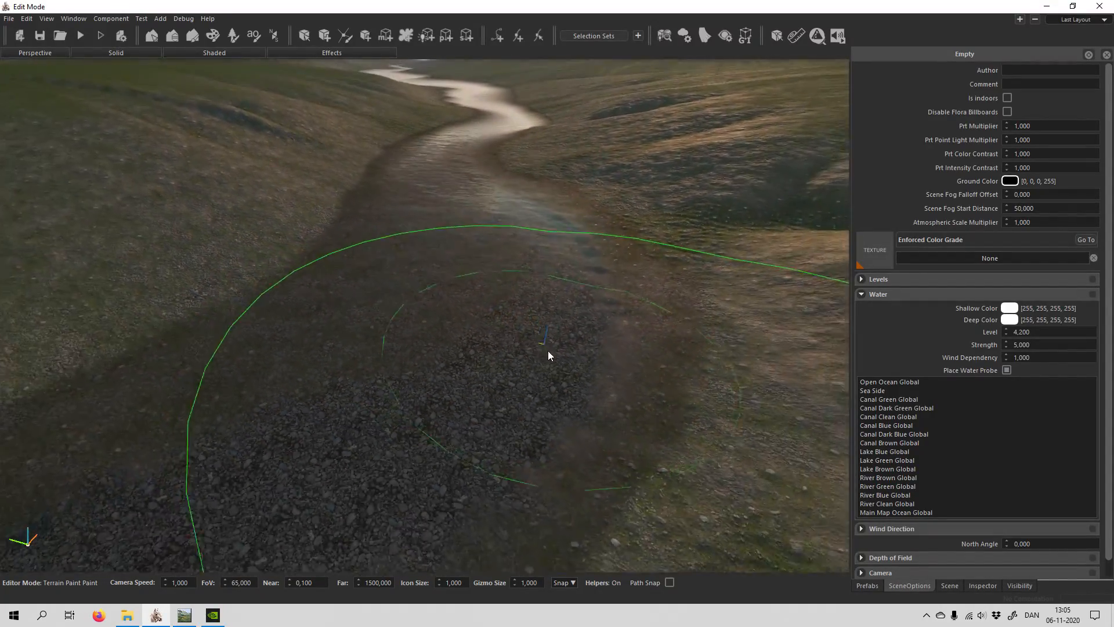
Set the scene's water level to 4.1, review the whole river from above and return to terrain painting.
left_click(1007, 334)
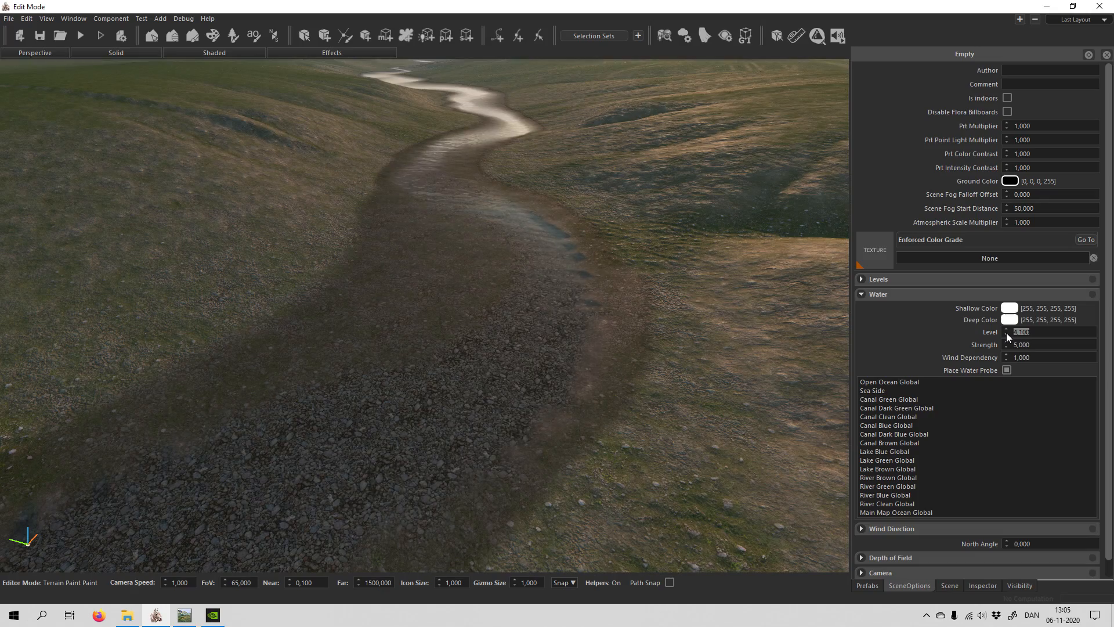
left_click(1006, 333)
left_click(1005, 329)
scroll(478, 348, "down", 5)
key("w")
mouse_move(467, 341)
right_mouse_down()
mouse_move(510, 342)
mouse_move(467, 340)
right_mouse_up()
key("w")
key("w")
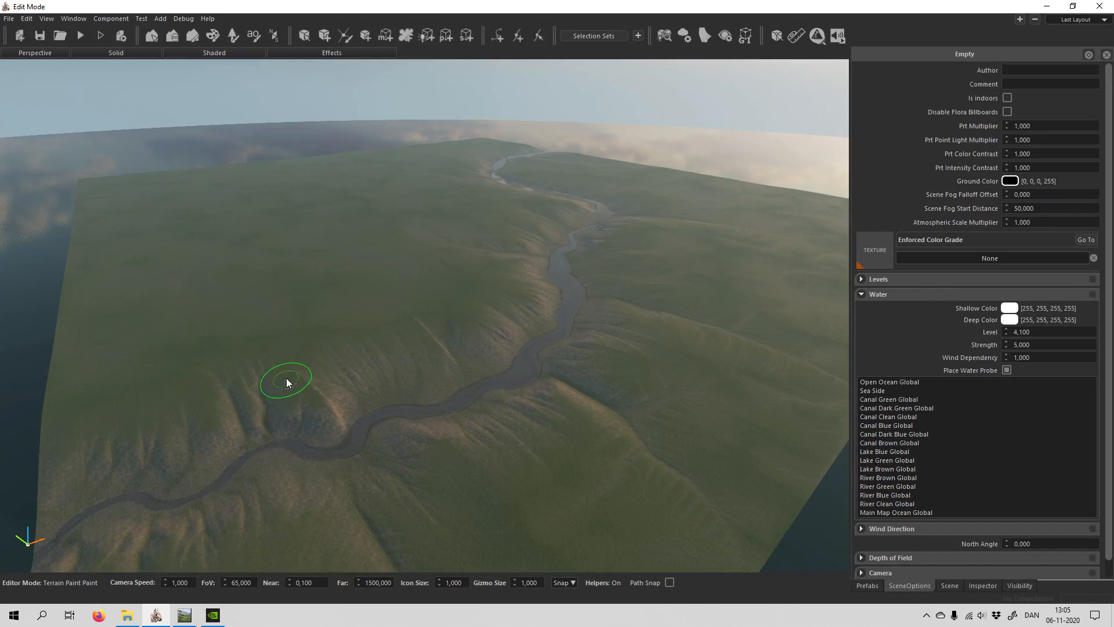
left_click(188, 35)
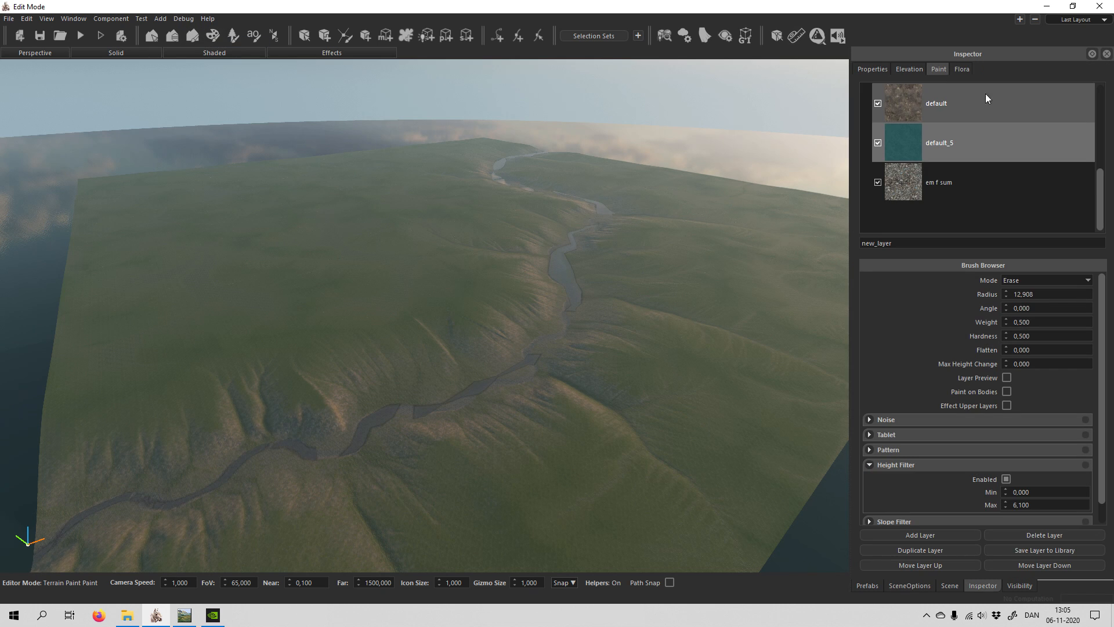
Add the flora_grass_a_non_shadow mesh to the default_5 layer with density 66 and colony radius 3.
scroll(987, 164, "up", 5)
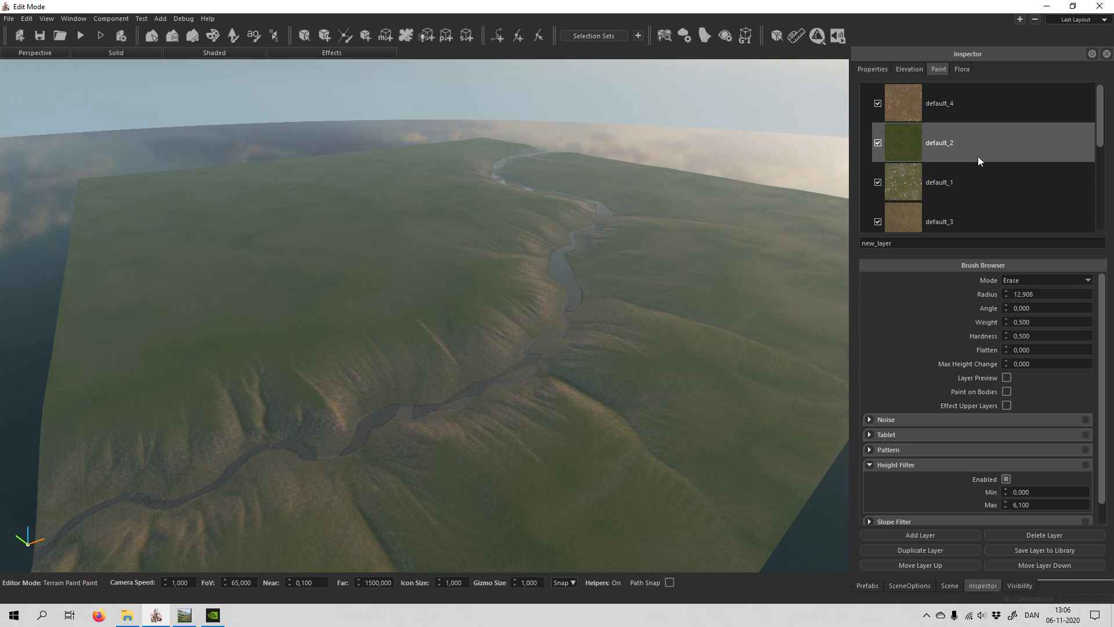
scroll(977, 156, "down", 4)
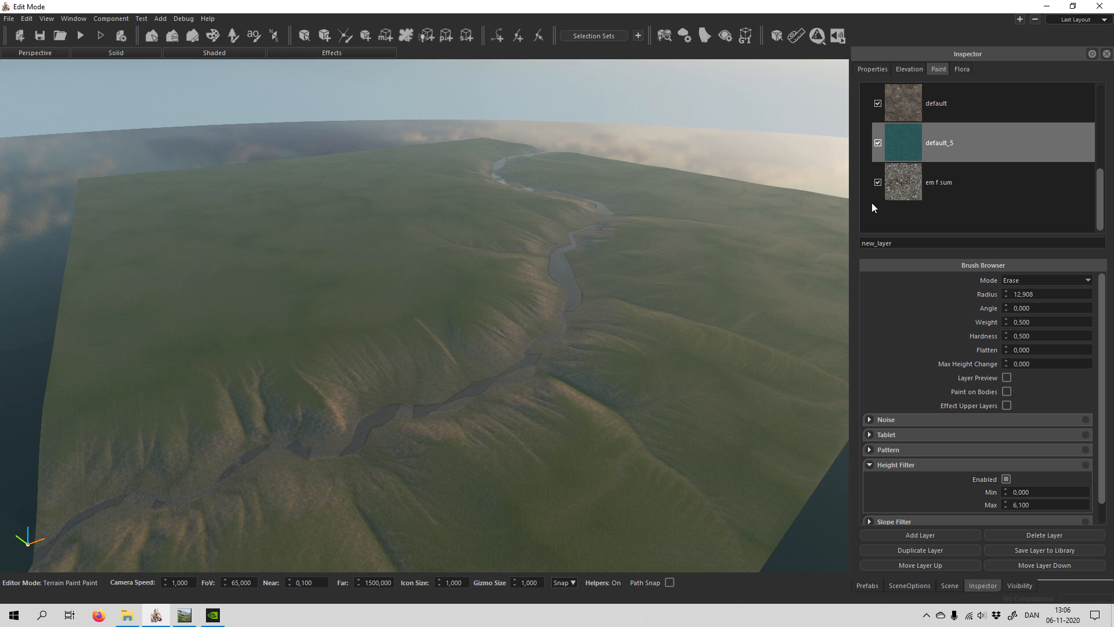
double_click(943, 148)
scroll(137, 388, "down", 5)
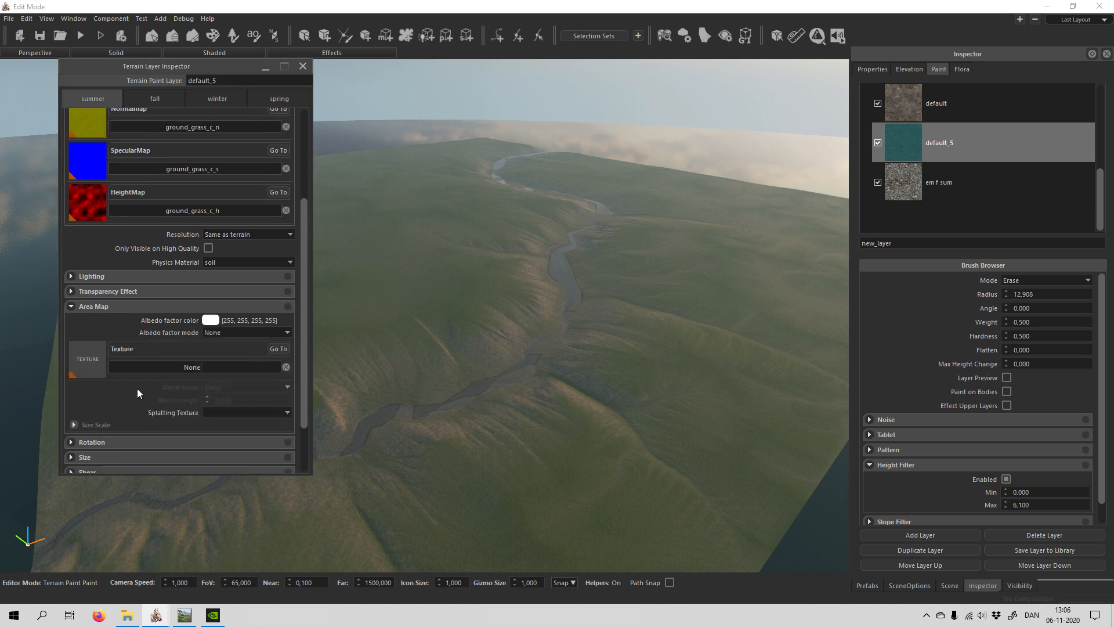
left_click(93, 464)
scroll(176, 389, "down", 3)
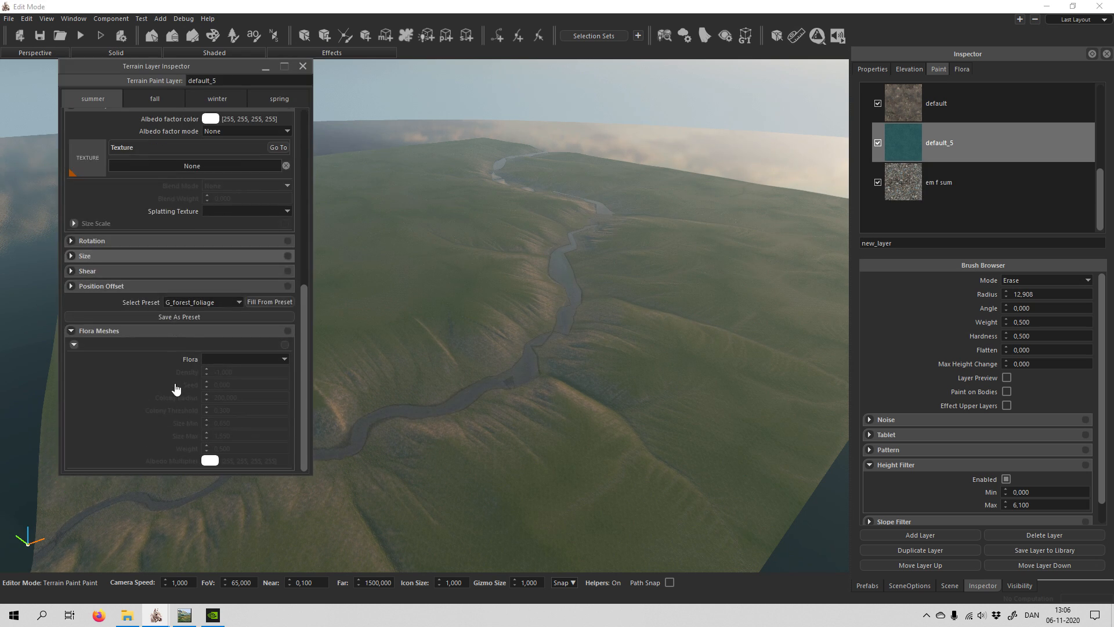
left_click(284, 356)
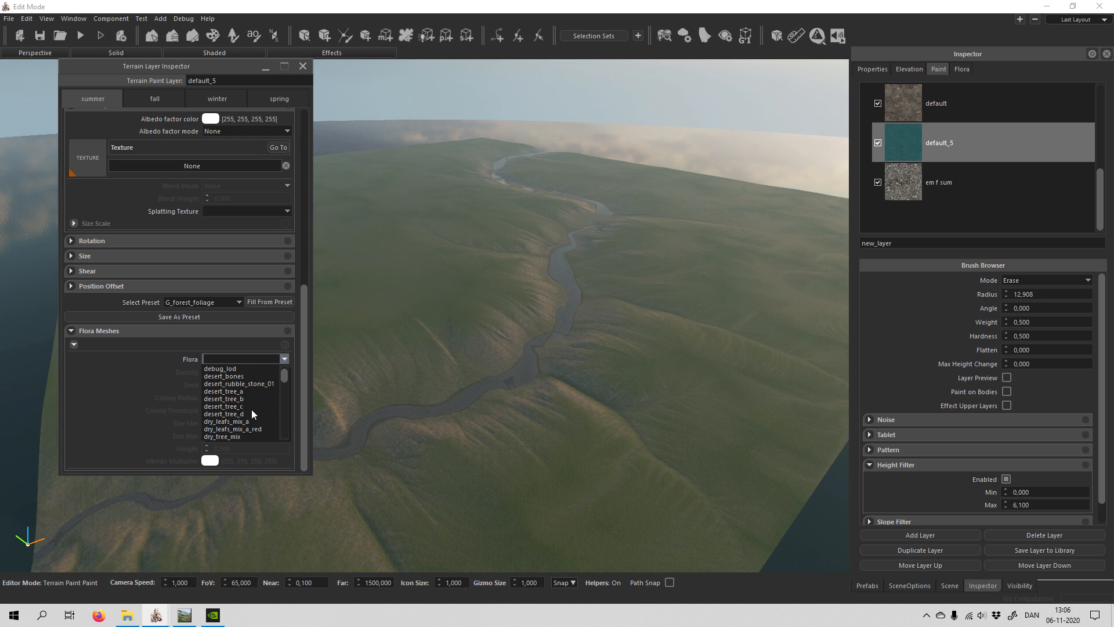
scroll(245, 408, "down", 5)
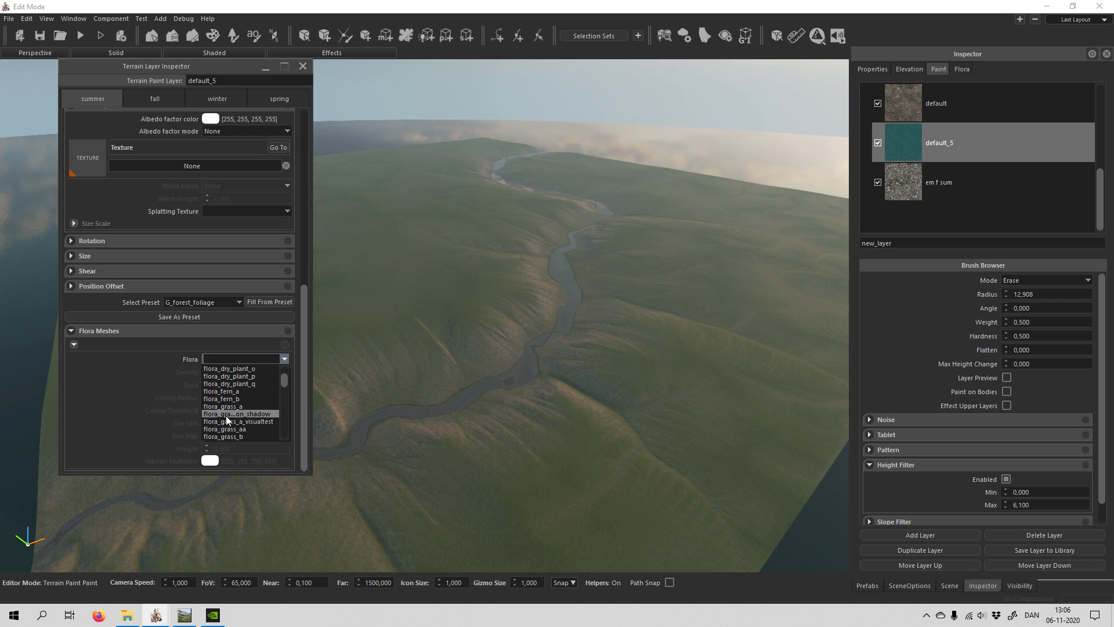
left_click(232, 414)
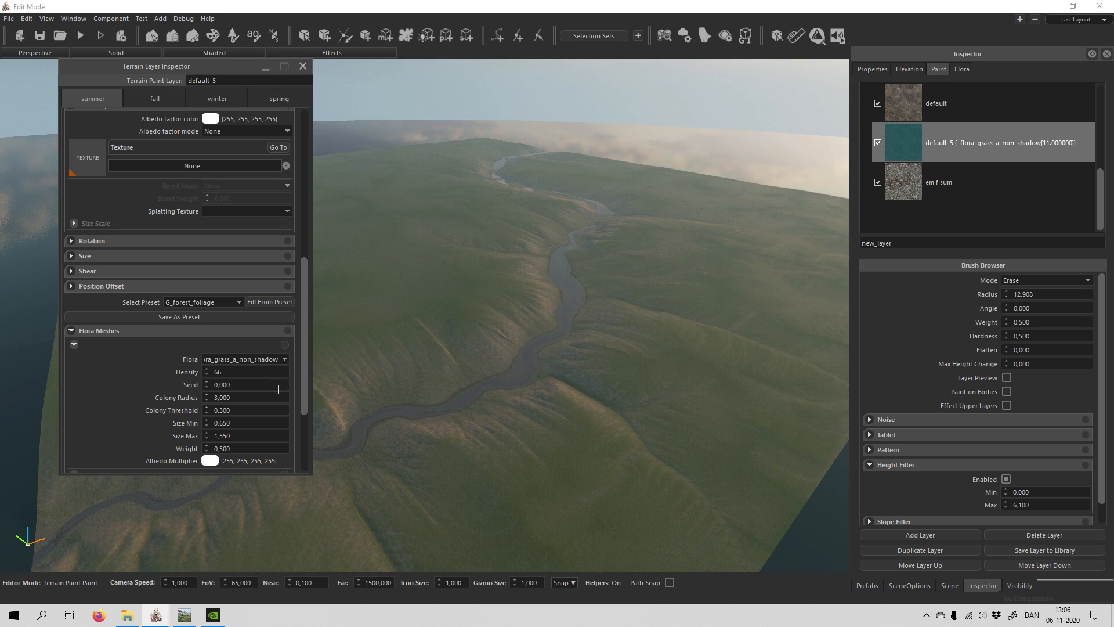
left_click(303, 66)
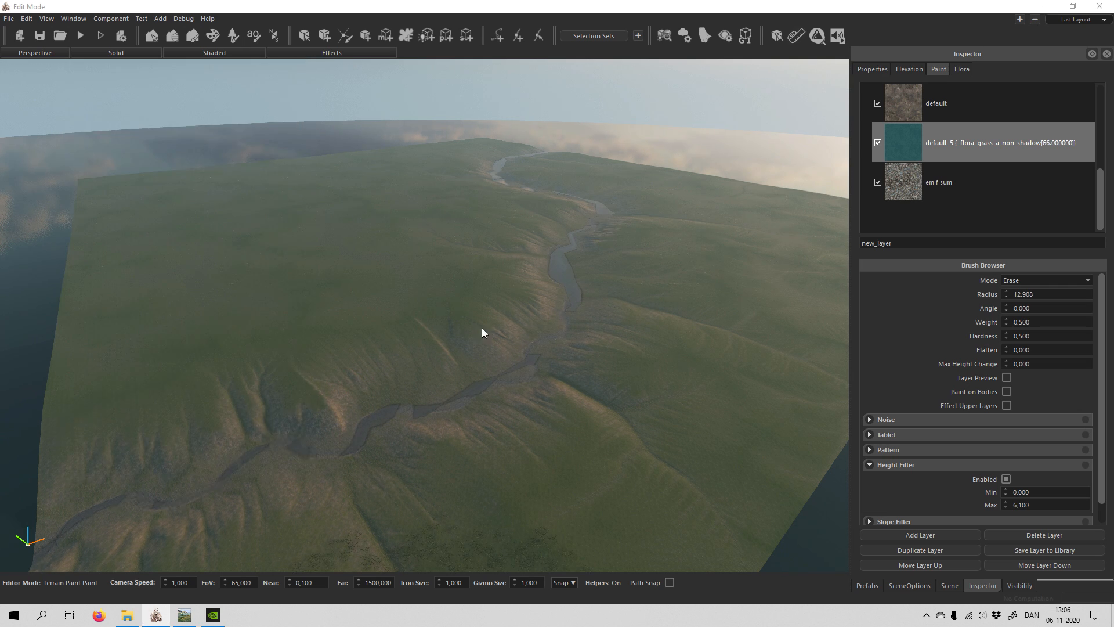
Examine the coverage of the new grass on the terrain at ground level.
right_click_drag(435, 382, 435, 376)
key("w")
right_click_drag(475, 331, 537, 358)
key("w")
right_click_drag(642, 393, 641, 397)
key("w")
key("w")
key("s")
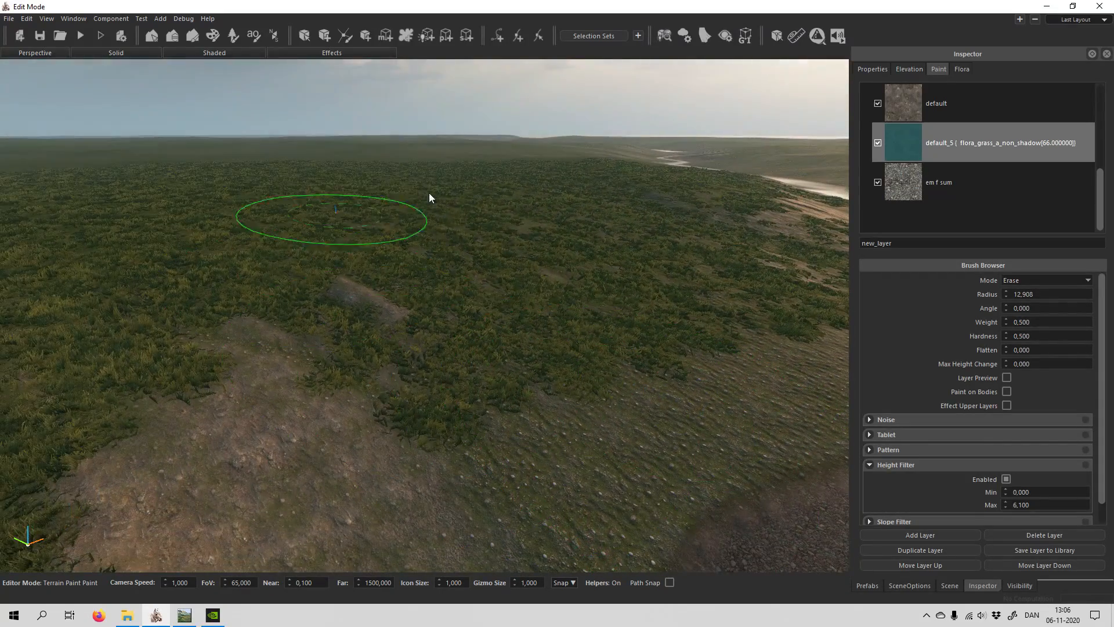
Add flora_grass_b_non_shadow as a second flora mesh on default_5, with density 44 and colony radius 5.
double_click(956, 143)
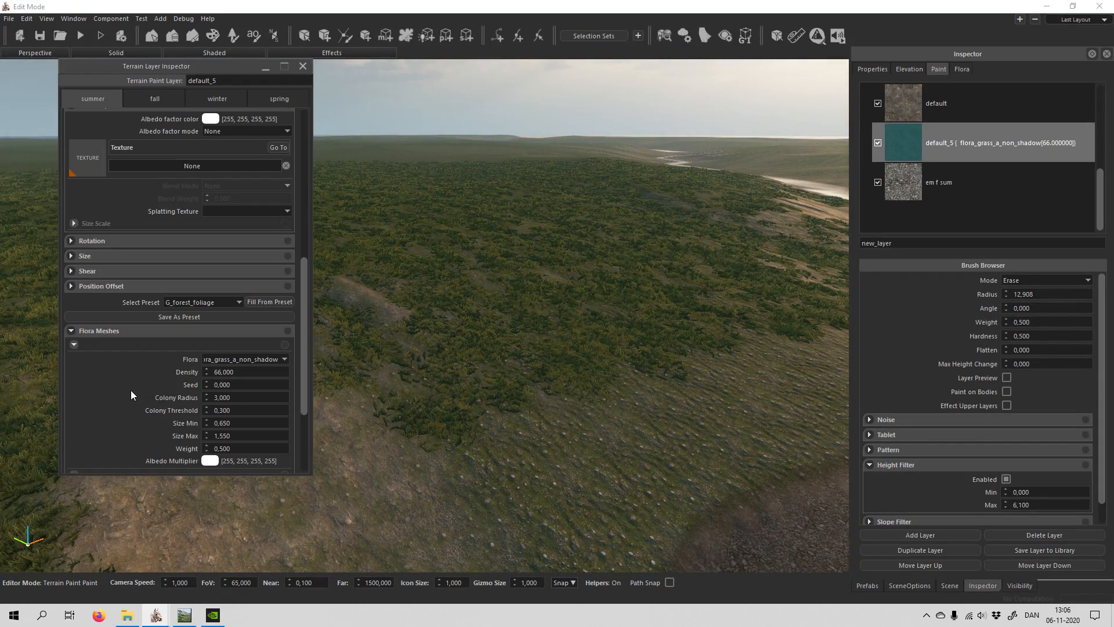
scroll(130, 390, "down", 3)
left_click(284, 360)
scroll(257, 394, "down", 3)
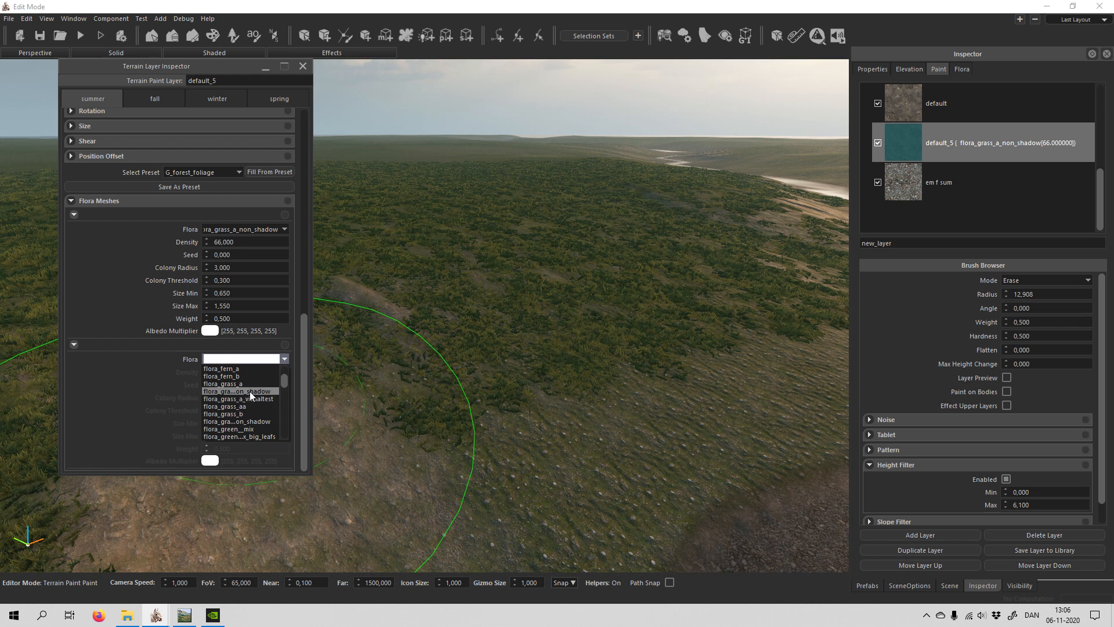
scroll(250, 391, "down", 3)
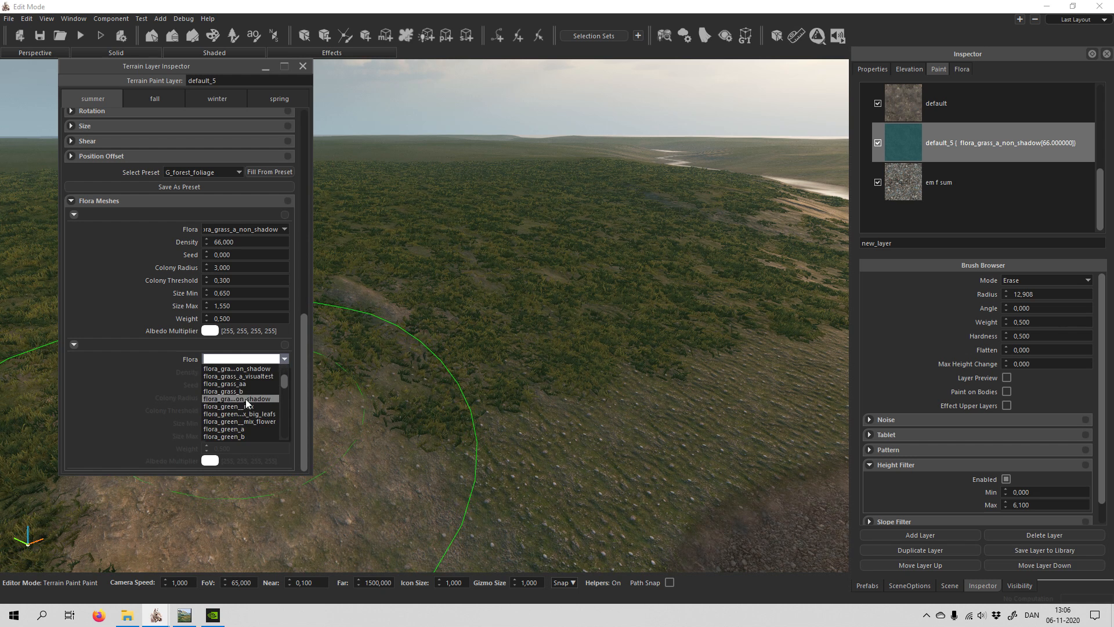
left_click(246, 399)
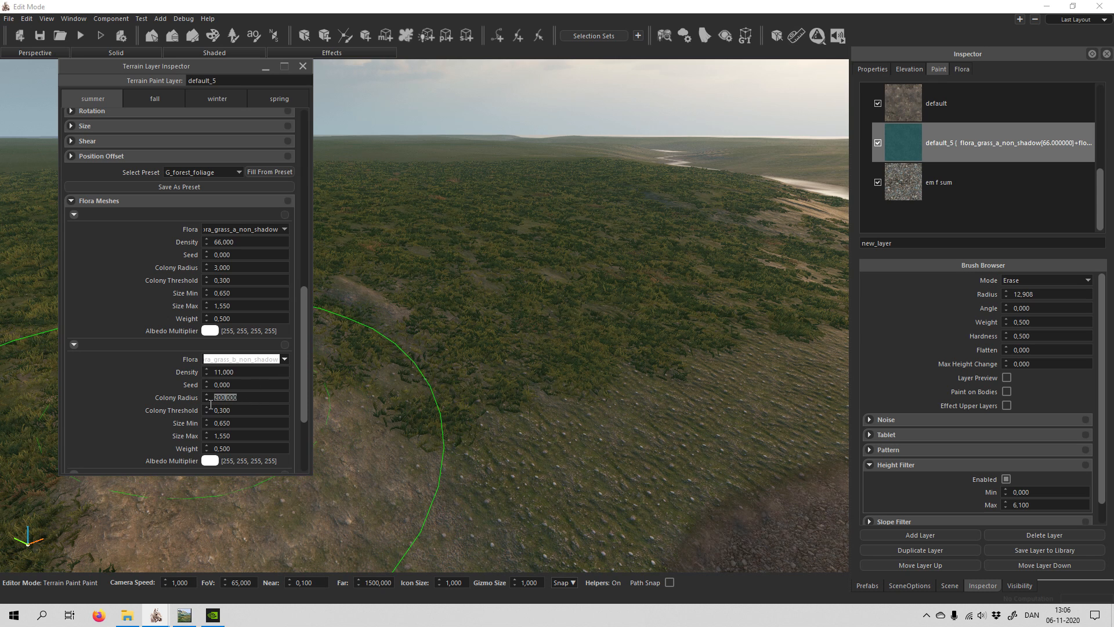
type("5")
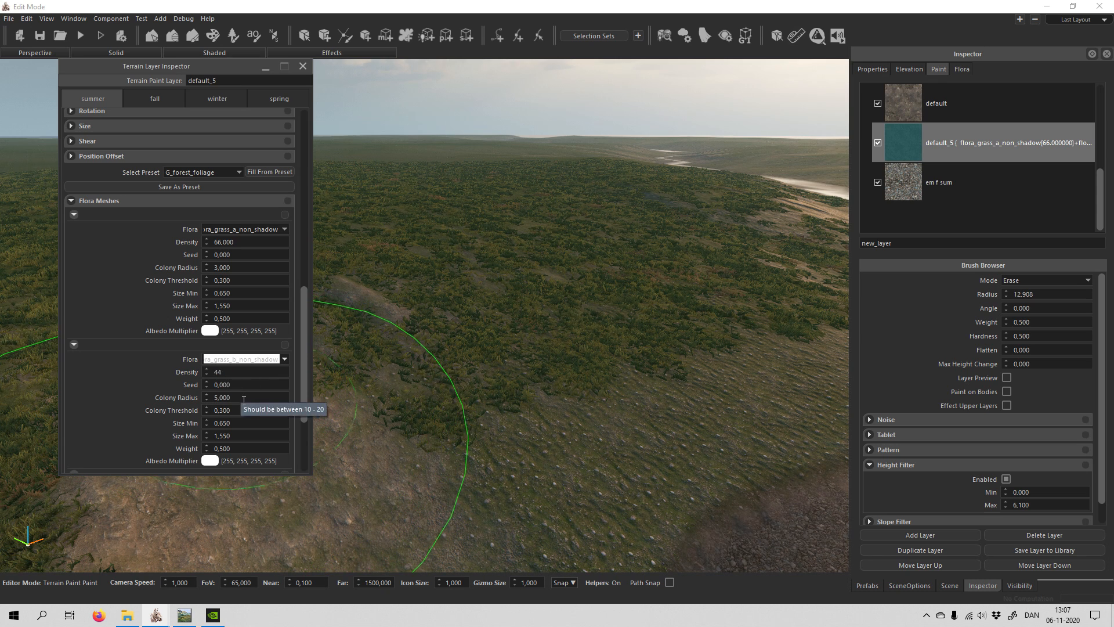
left_click(243, 399)
Examine the mixed grass cover on the hills and riverbank, and review default_5's flora mesh settings.
right_click_drag(546, 371, 435, 395)
key("w")
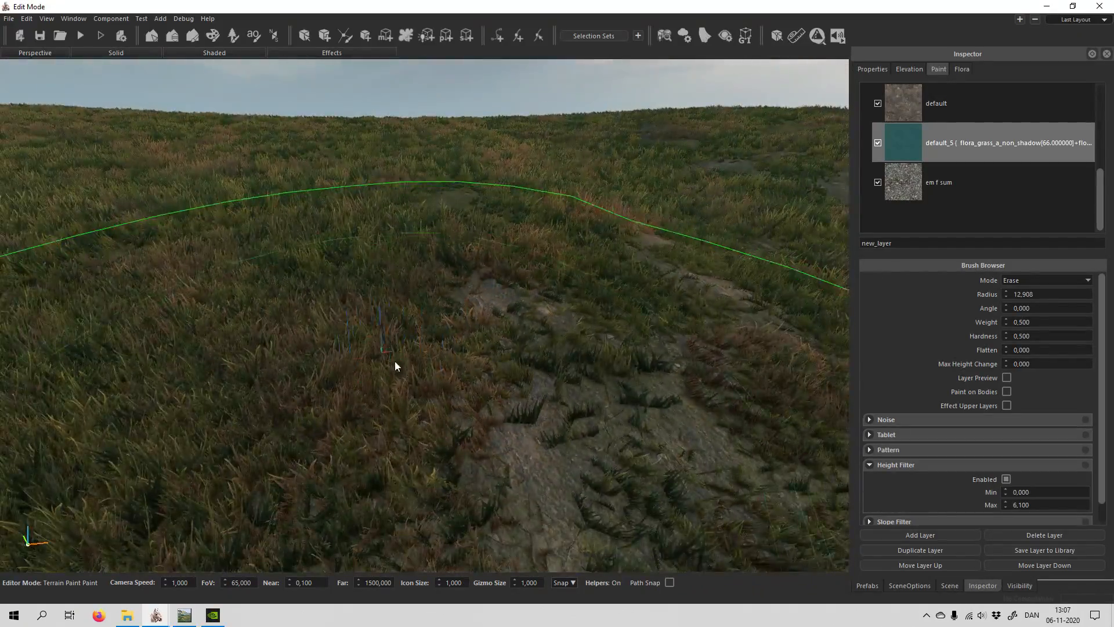
key("w")
mouse_move(395, 361)
right_mouse_down()
mouse_move(385, 301)
mouse_move(331, 256)
mouse_move(262, 226)
mouse_move(441, 418)
mouse_move(442, 407)
mouse_move(568, 411)
right_mouse_up()
key("s")
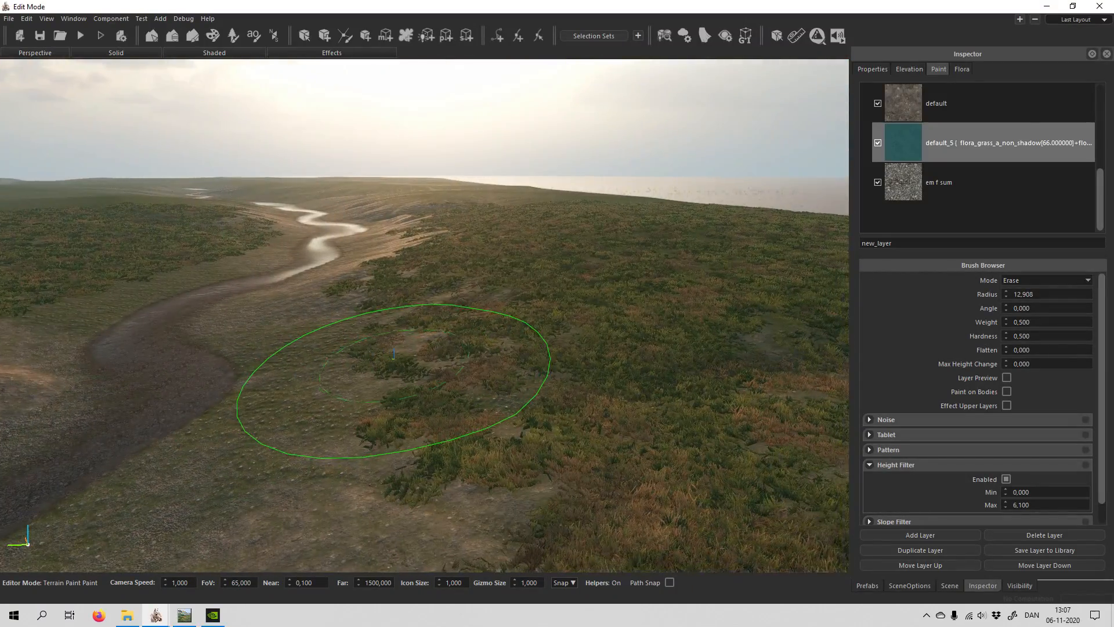
key("w")
mouse_move(394, 359)
right_mouse_down()
mouse_move(459, 400)
mouse_move(513, 313)
right_mouse_up()
right_click_drag(418, 316, 394, 328)
key("w")
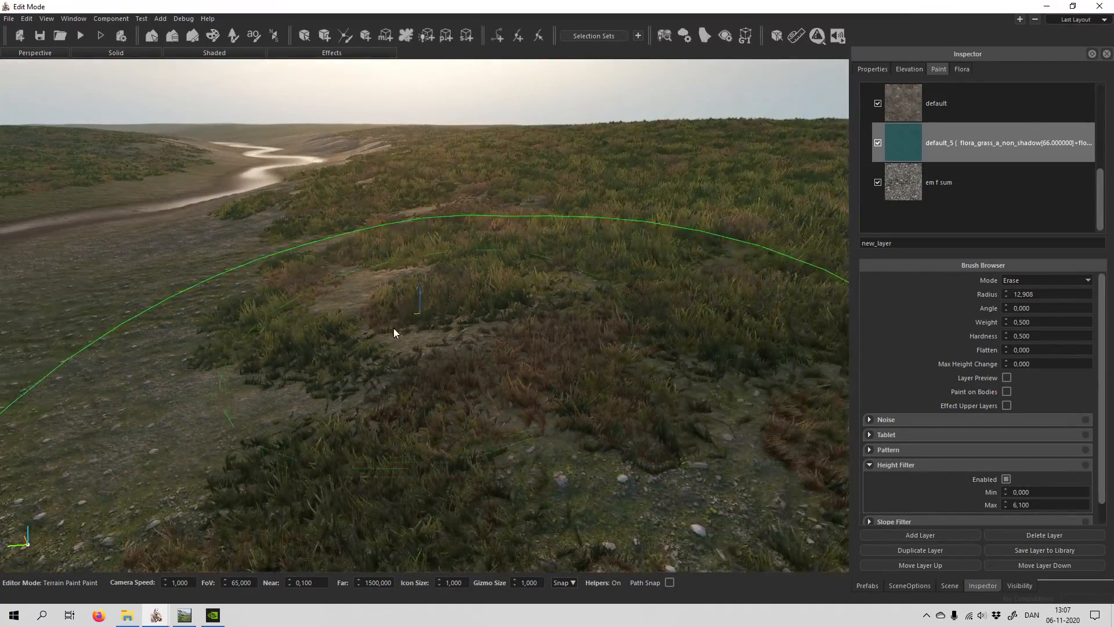
double_click(945, 142)
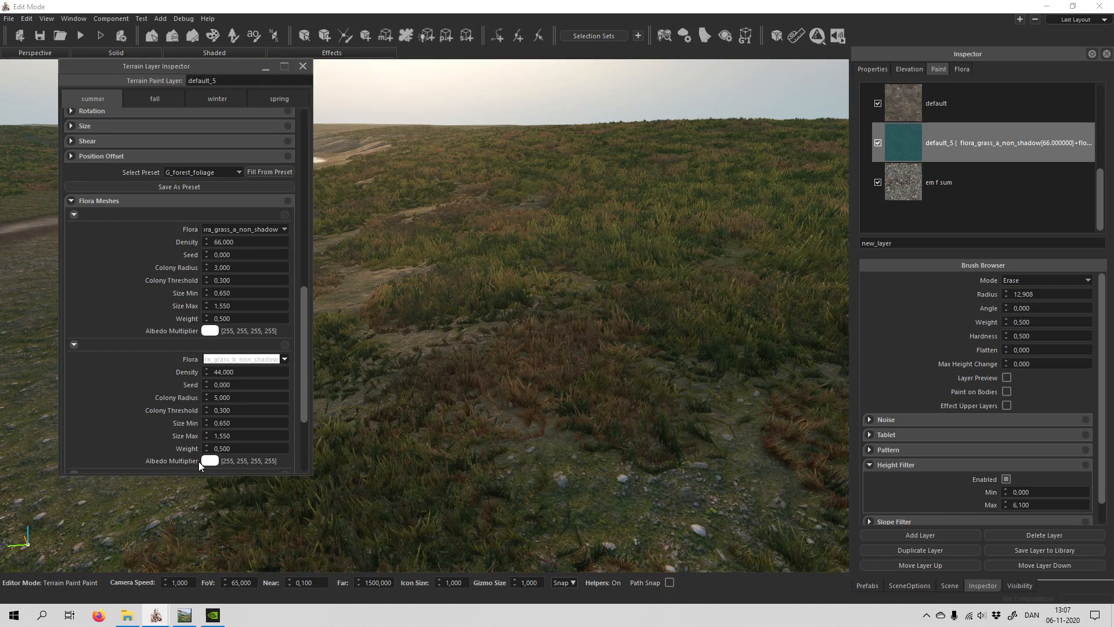
left_click(303, 66)
Add the ground_rock flora mesh to the default_1 layer for the stony riverbanks.
mouse_move(270, 261)
right_mouse_down()
mouse_move(485, 322)
mouse_move(465, 277)
mouse_move(462, 300)
mouse_move(629, 332)
mouse_move(493, 436)
mouse_move(458, 292)
mouse_move(457, 302)
mouse_move(499, 309)
mouse_move(471, 314)
mouse_move(462, 297)
mouse_move(476, 273)
right_mouse_up()
key("w")
key("w")
key("w")
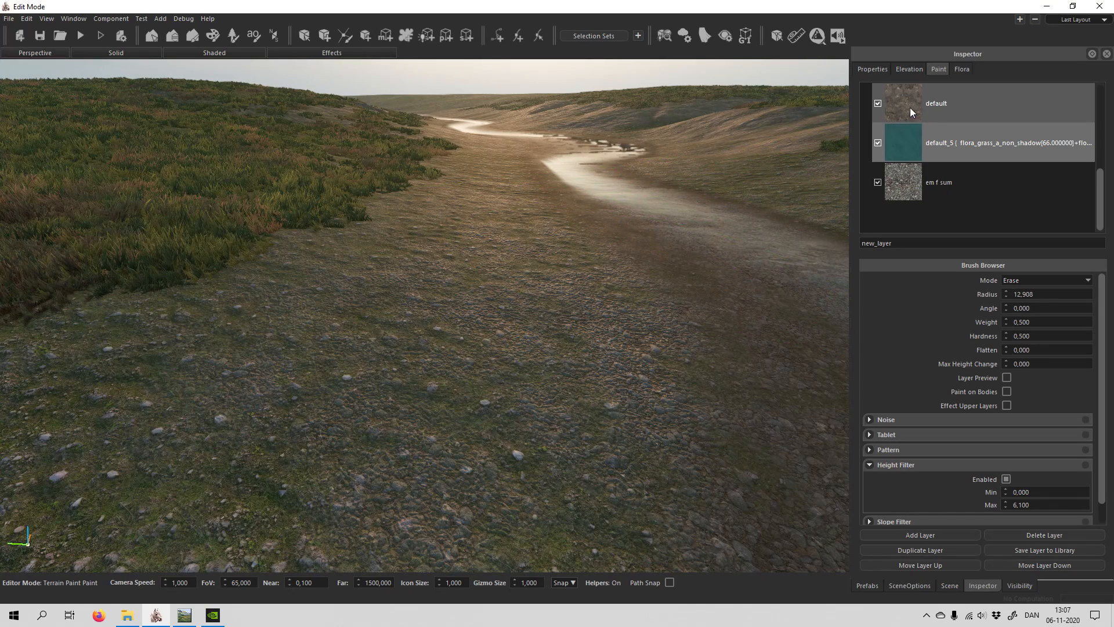
scroll(1008, 124, "up", 3)
left_click(962, 138)
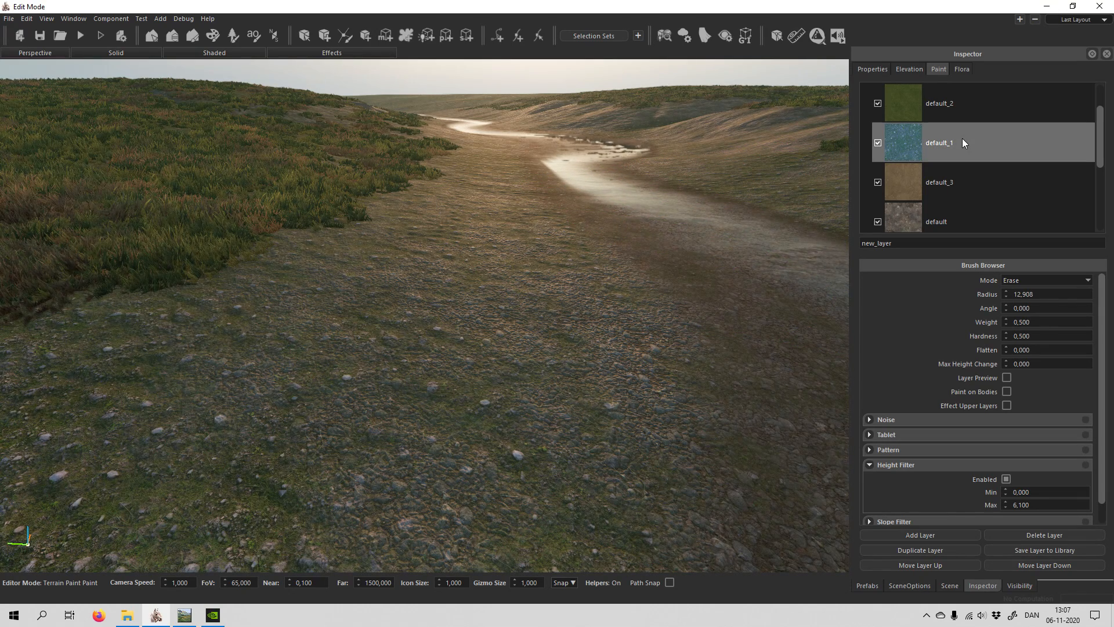
double_click(963, 143)
scroll(99, 332, "down", 5)
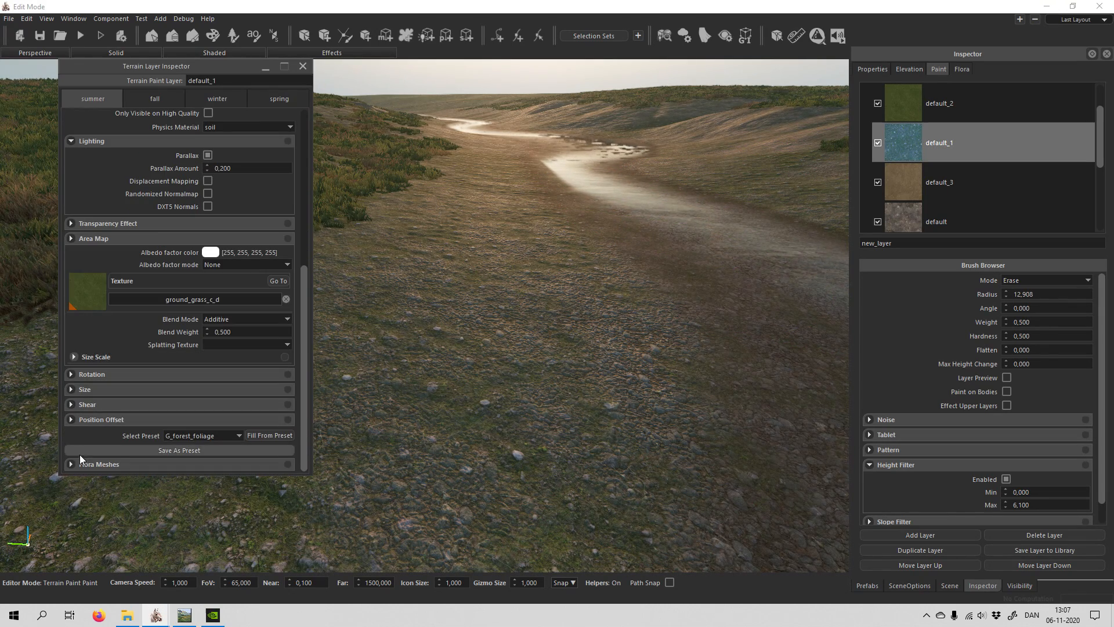
left_click(271, 360)
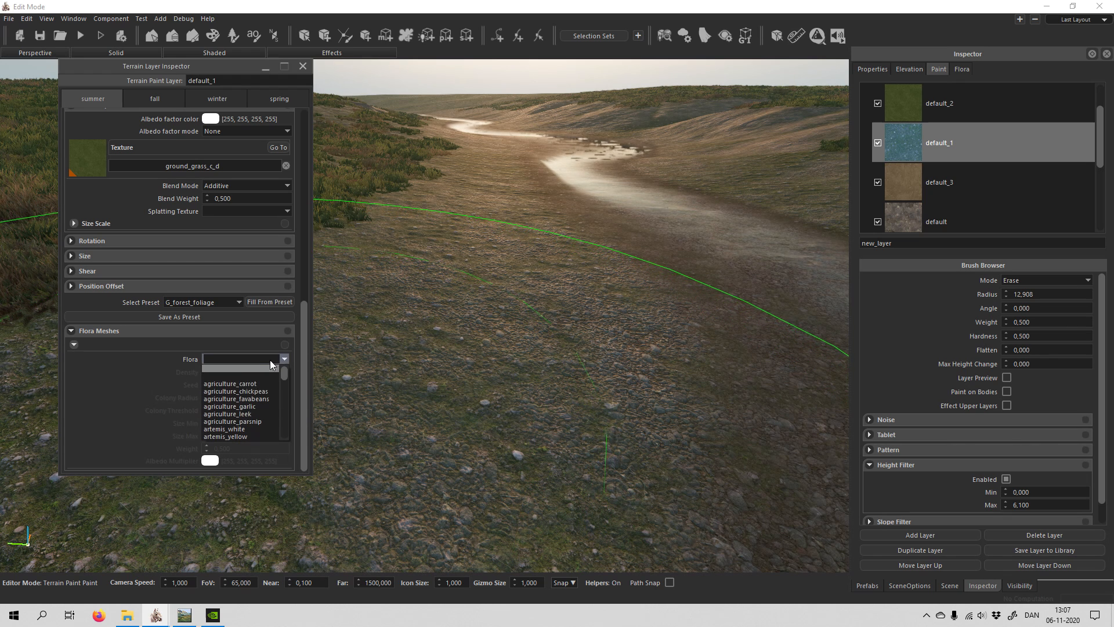
type("gro")
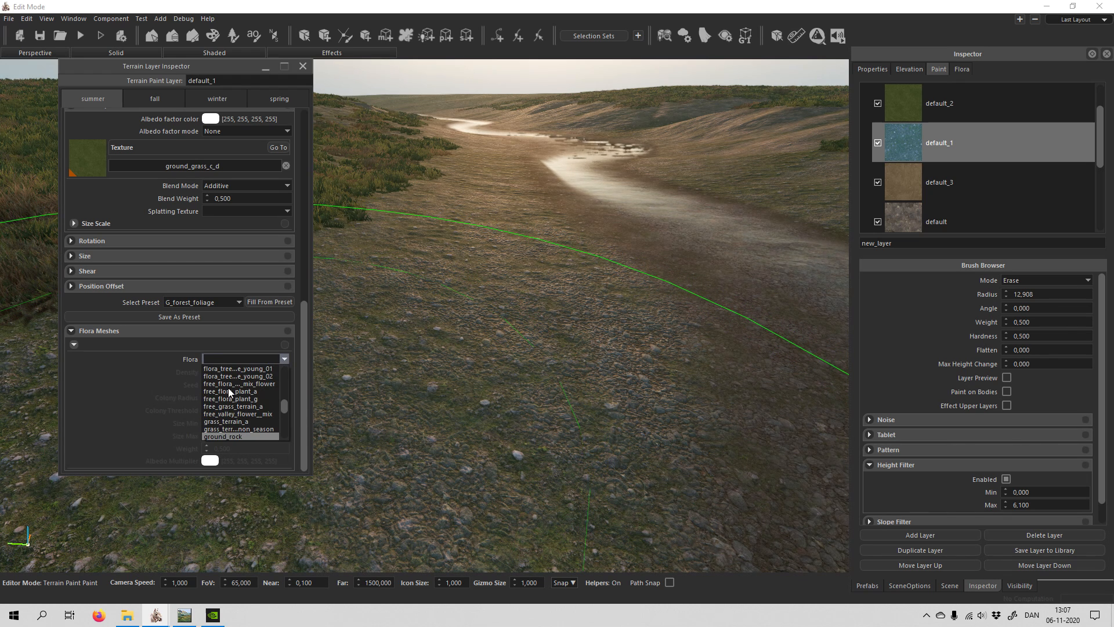
left_click(241, 435)
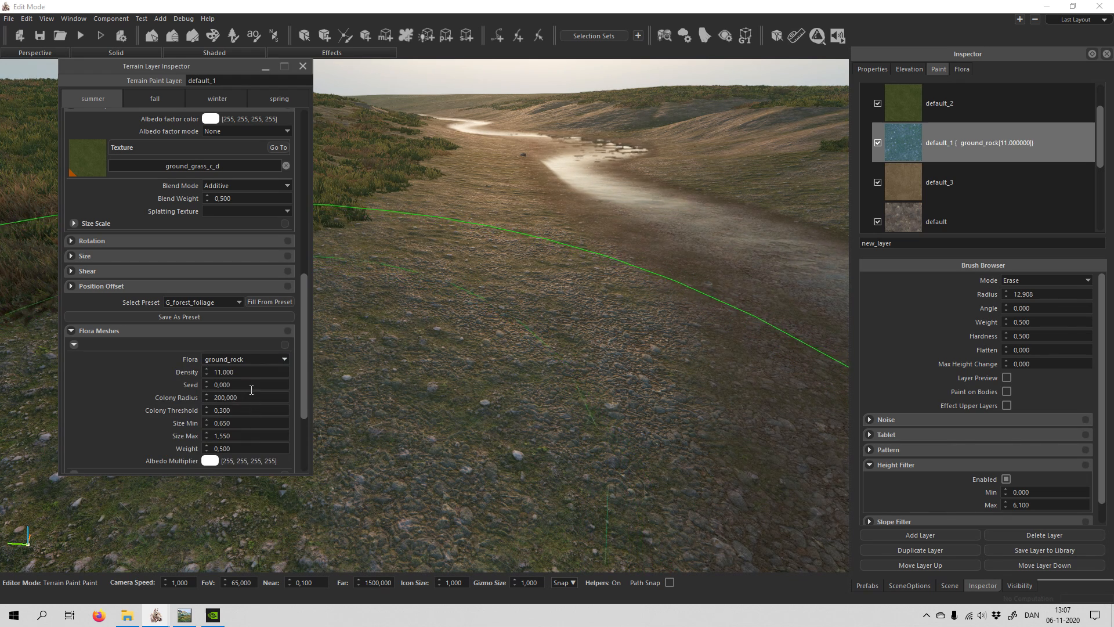
Set the ground_rock mesh on default_1 to colony radius 150 and density 25.
left_click_drag(243, 402, 218, 408)
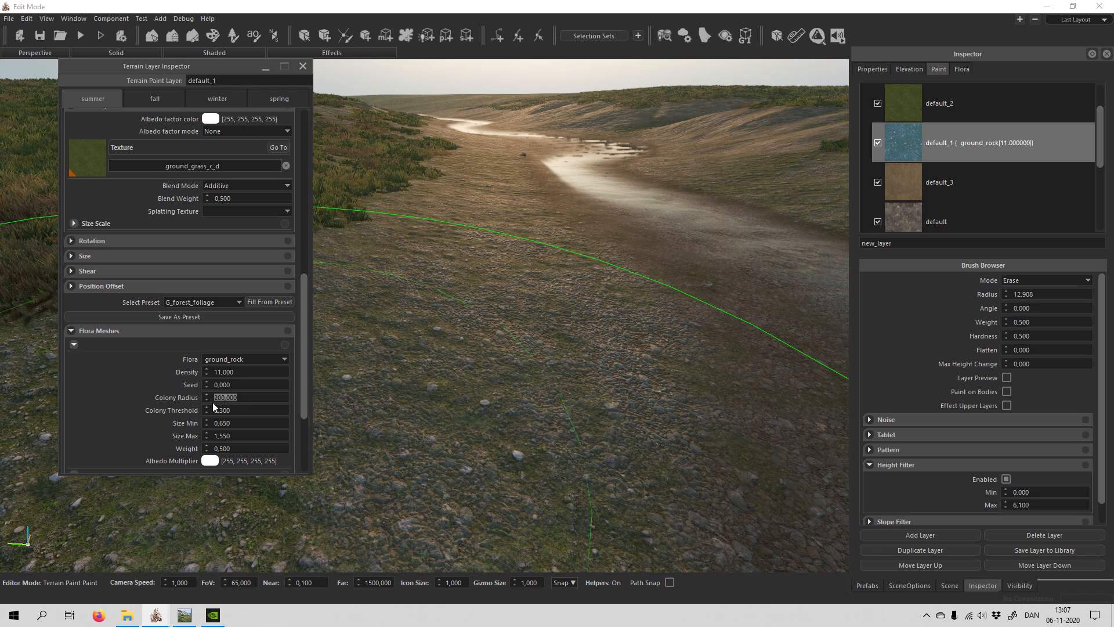
type("150")
double_click(238, 373)
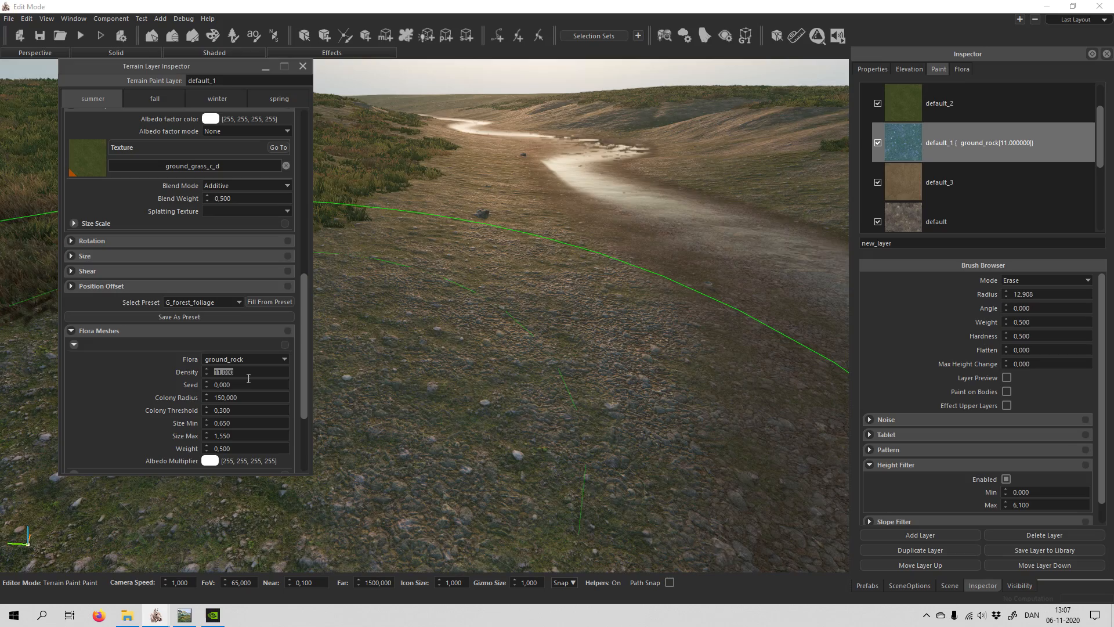
type("25")
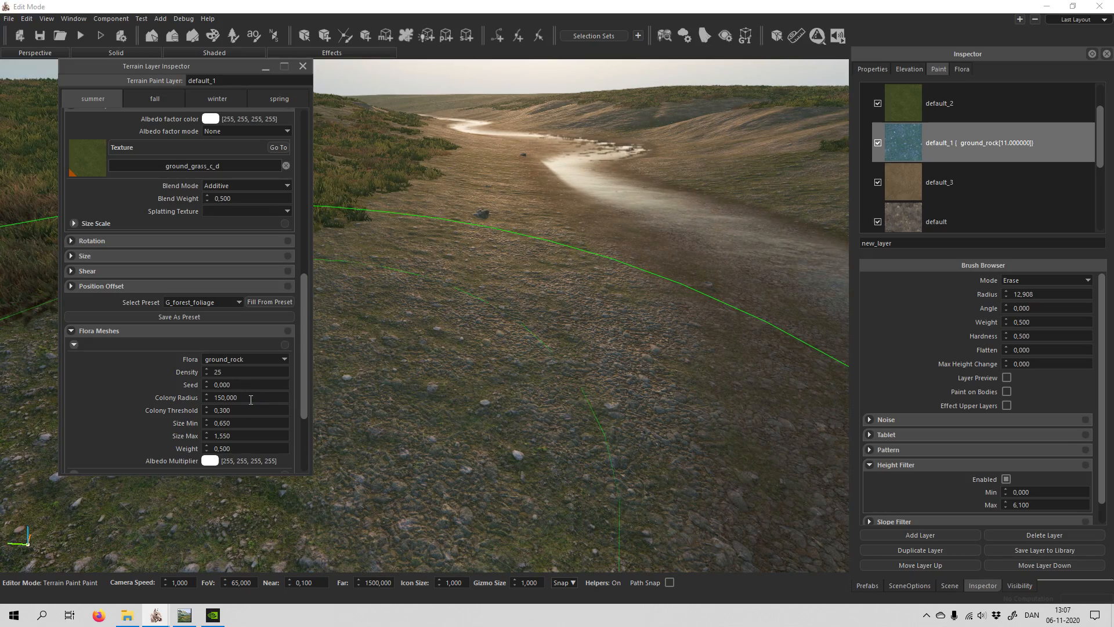
Inspect the scattered rocks along the riverbank and set the ground_rock density to 32.
mouse_move(551, 391)
right_mouse_down()
mouse_move(557, 346)
mouse_move(549, 394)
right_mouse_up()
key("w")
key("w")
key("w")
key("w")
key("w")
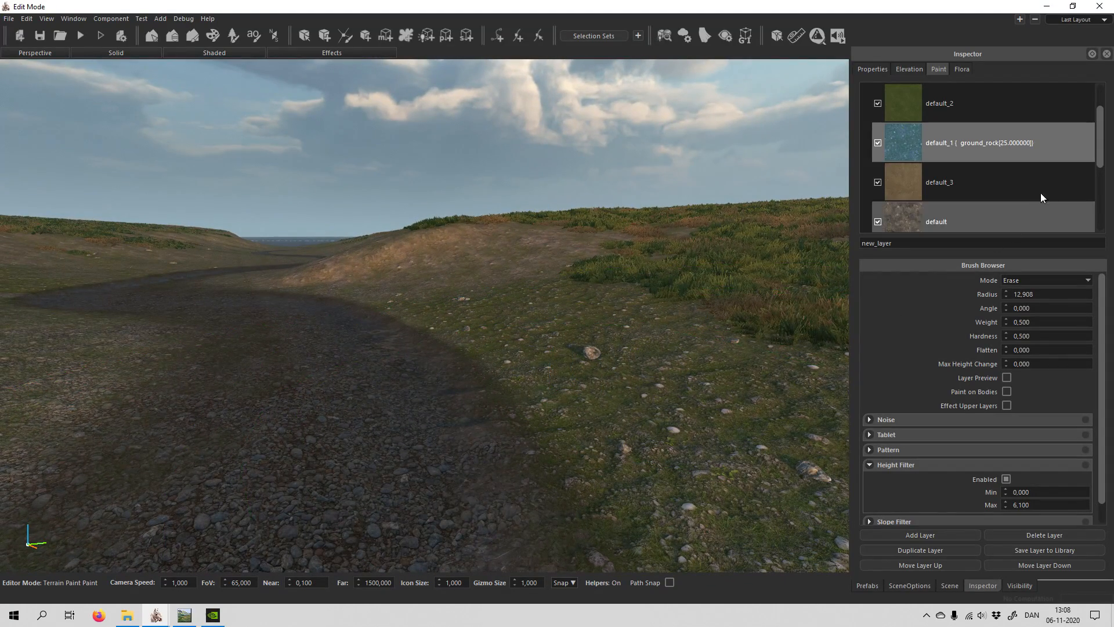
double_click(991, 152)
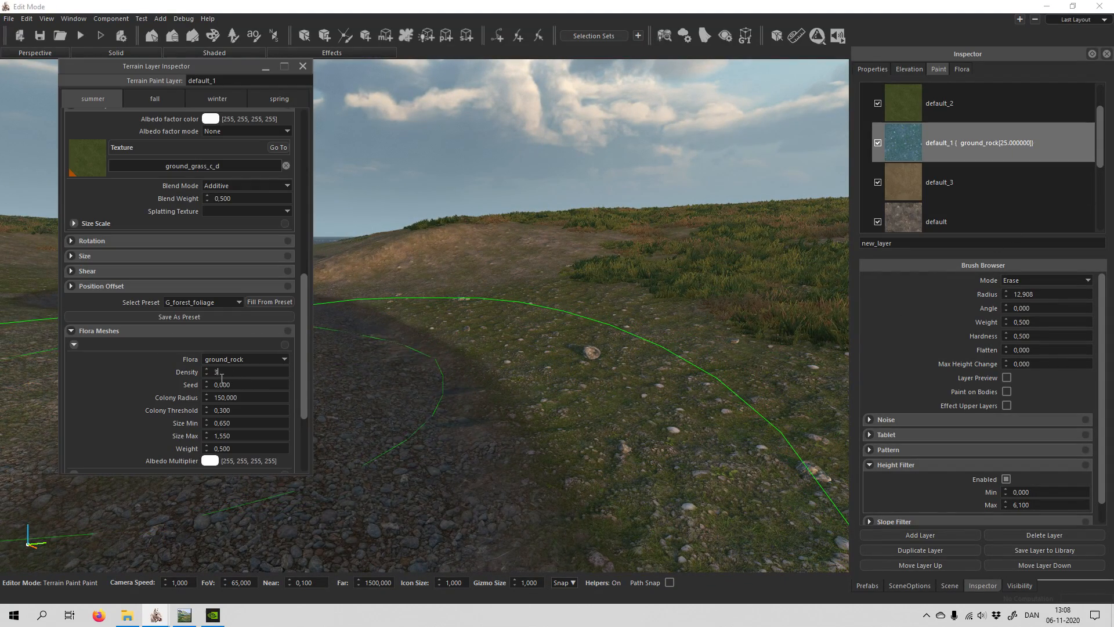
right_click_drag(538, 398, 514, 364)
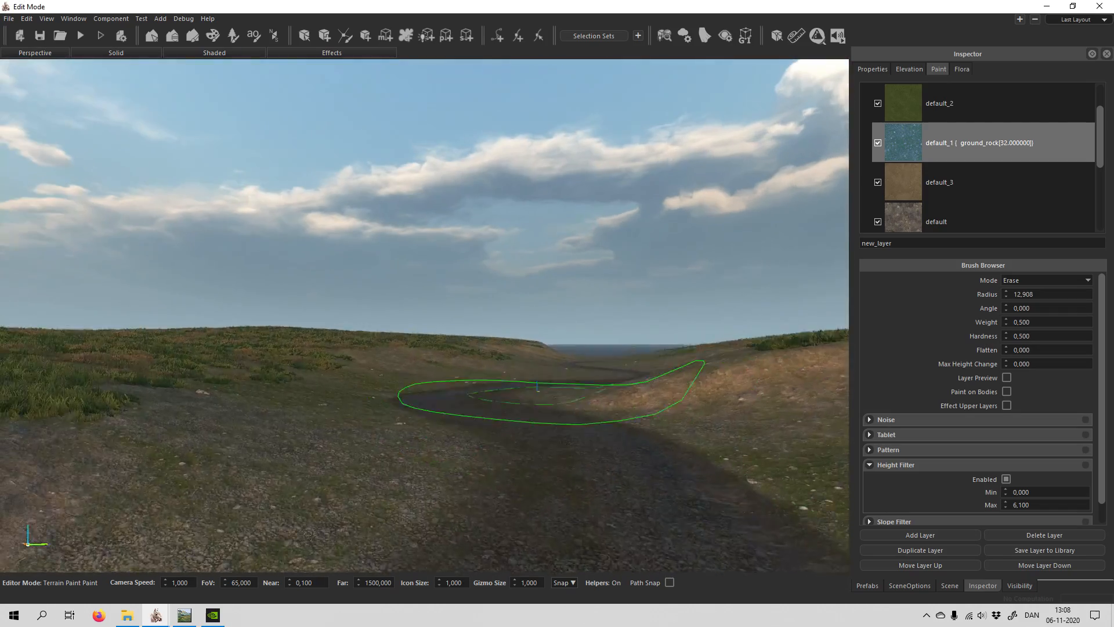
Set the ground_rock maximum size to 1.95 and review the rocks along the river and the grassy hills.
key("w")
key("w")
double_click(946, 140)
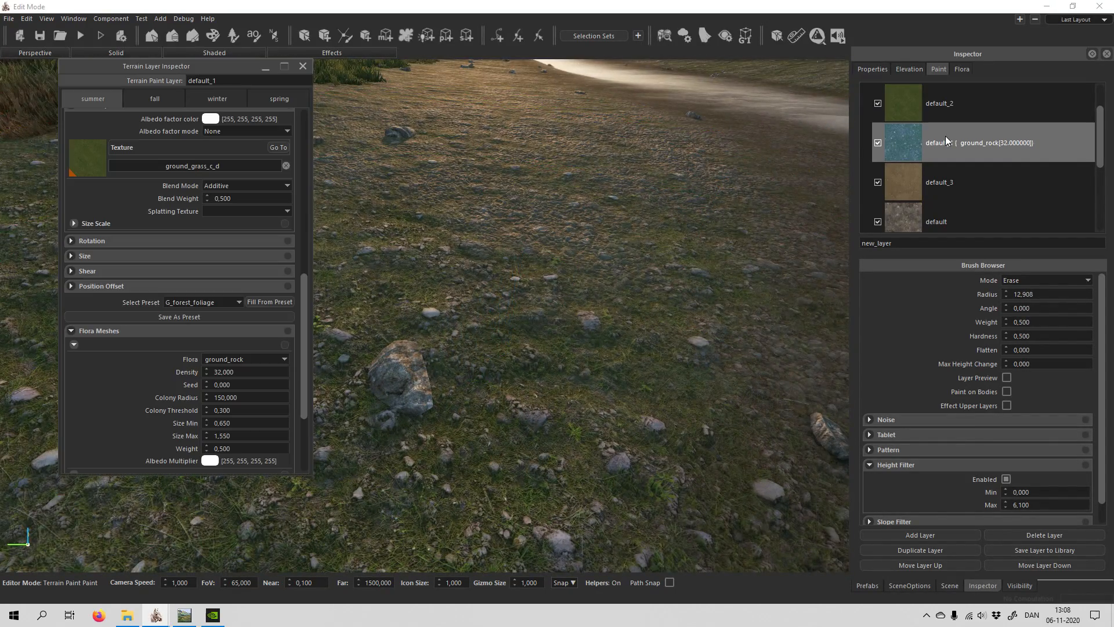
scroll(210, 384, "down", 2)
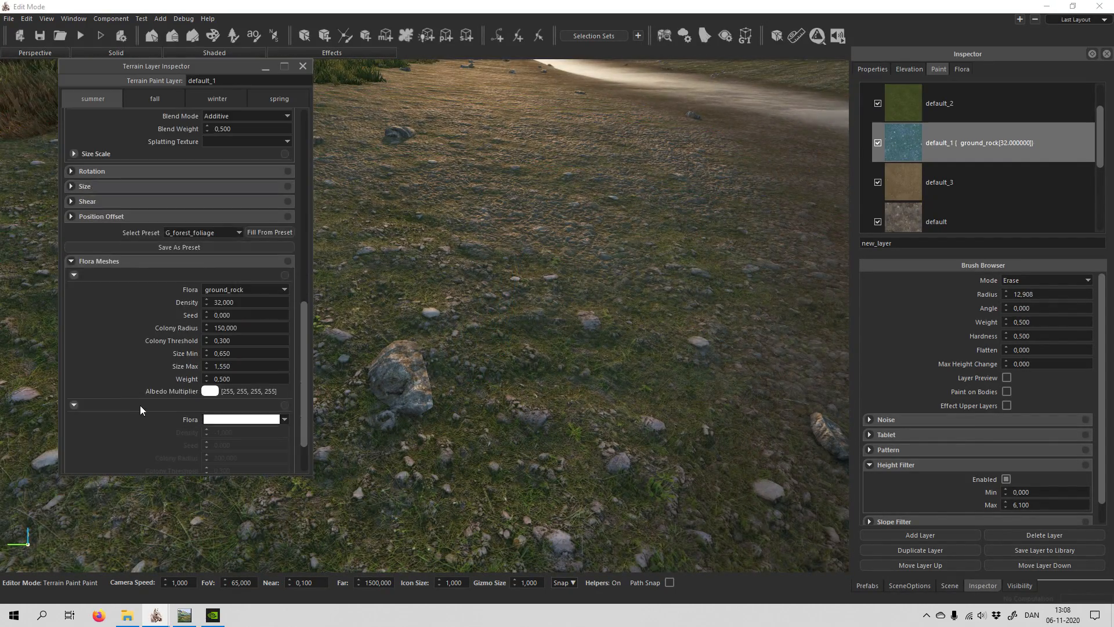
left_click(208, 364)
double_click(238, 355)
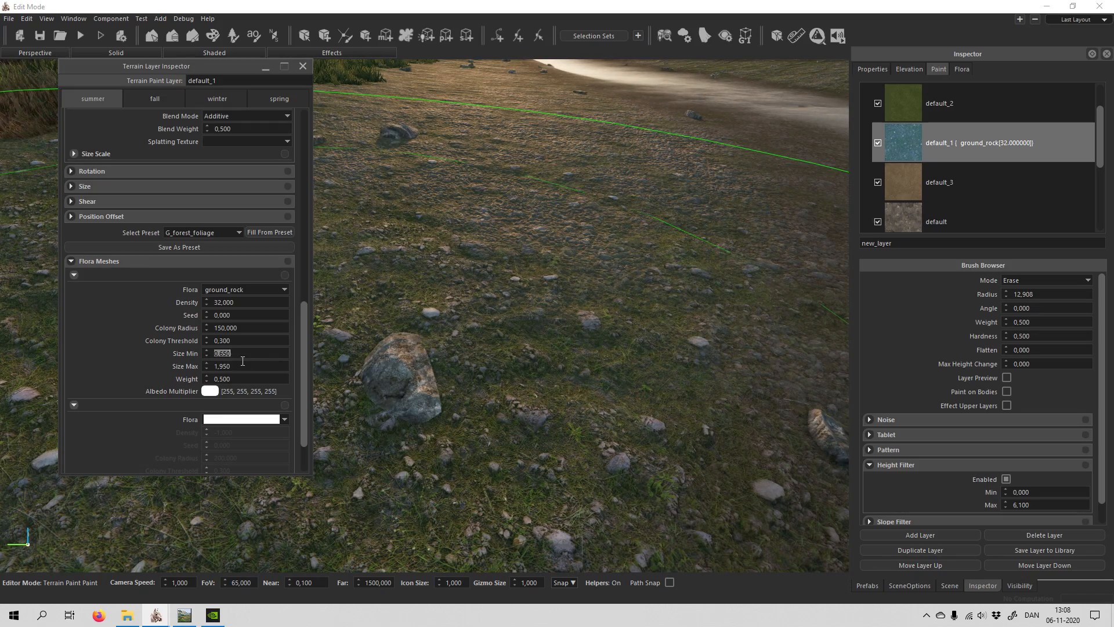
mouse_move(507, 364)
right_mouse_down()
mouse_move(505, 342)
mouse_move(482, 395)
mouse_move(511, 415)
mouse_move(408, 442)
mouse_move(442, 429)
right_mouse_up()
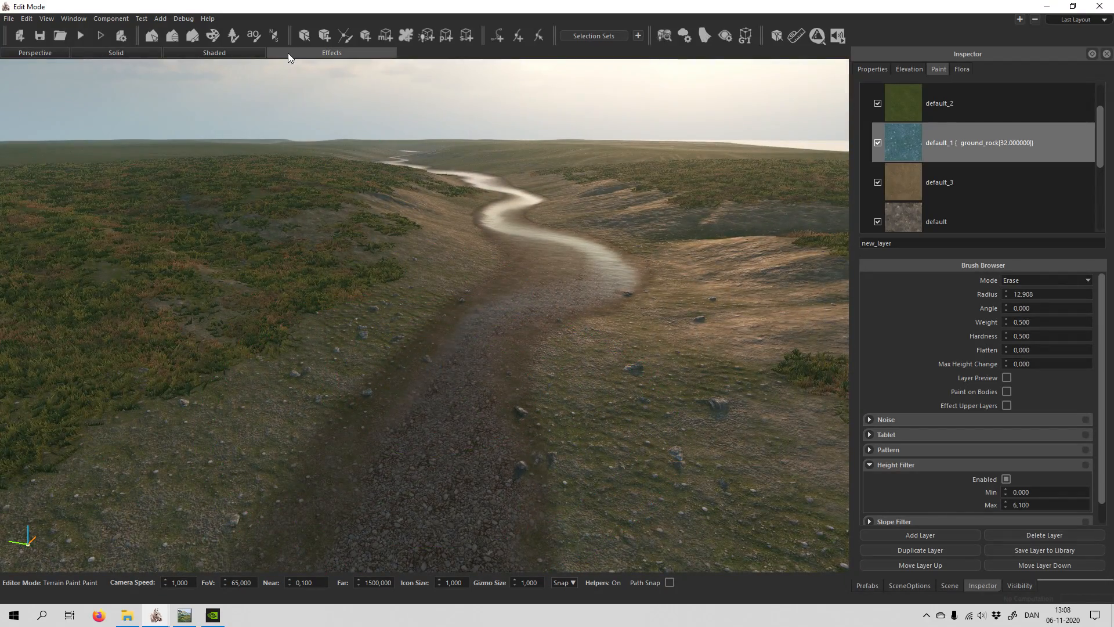
mouse_move(429, 294)
right_mouse_down()
mouse_move(447, 291)
mouse_move(357, 353)
mouse_move(435, 371)
mouse_move(462, 361)
mouse_move(451, 343)
mouse_move(451, 351)
right_mouse_up()
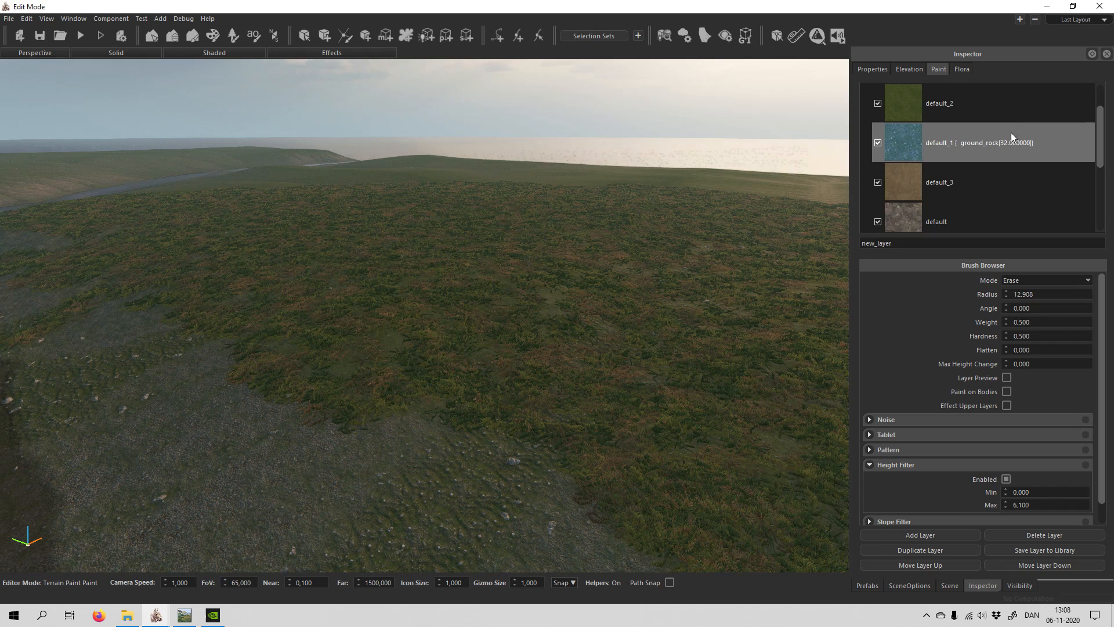
Add a new paint layer above default_4 using the default layer template.
scroll(1011, 133, "up", 1)
left_click(980, 99)
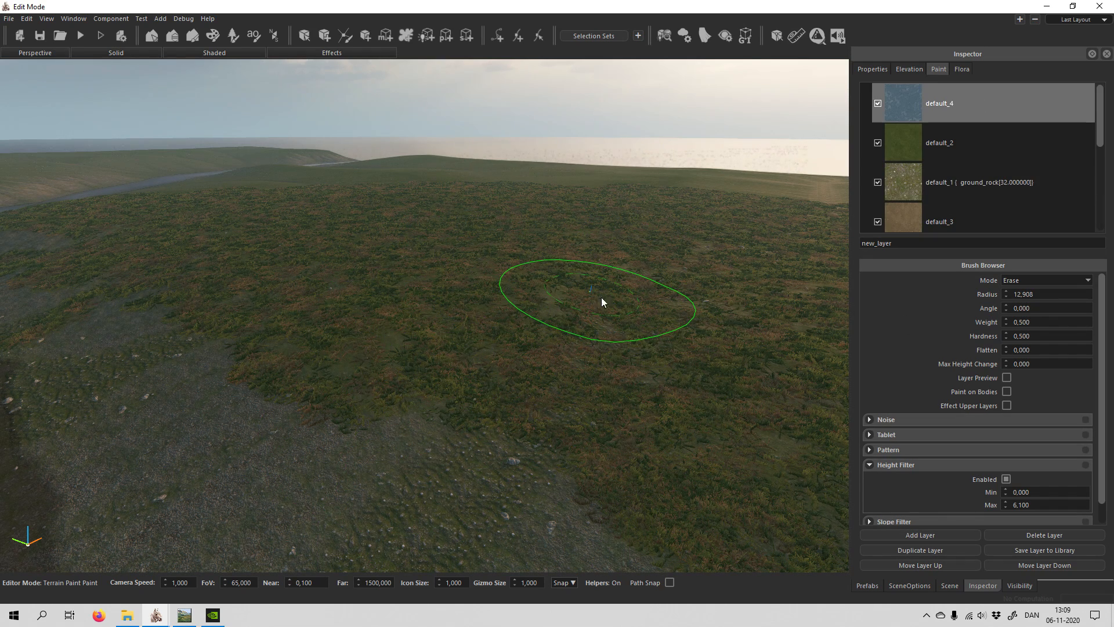
left_click(949, 534)
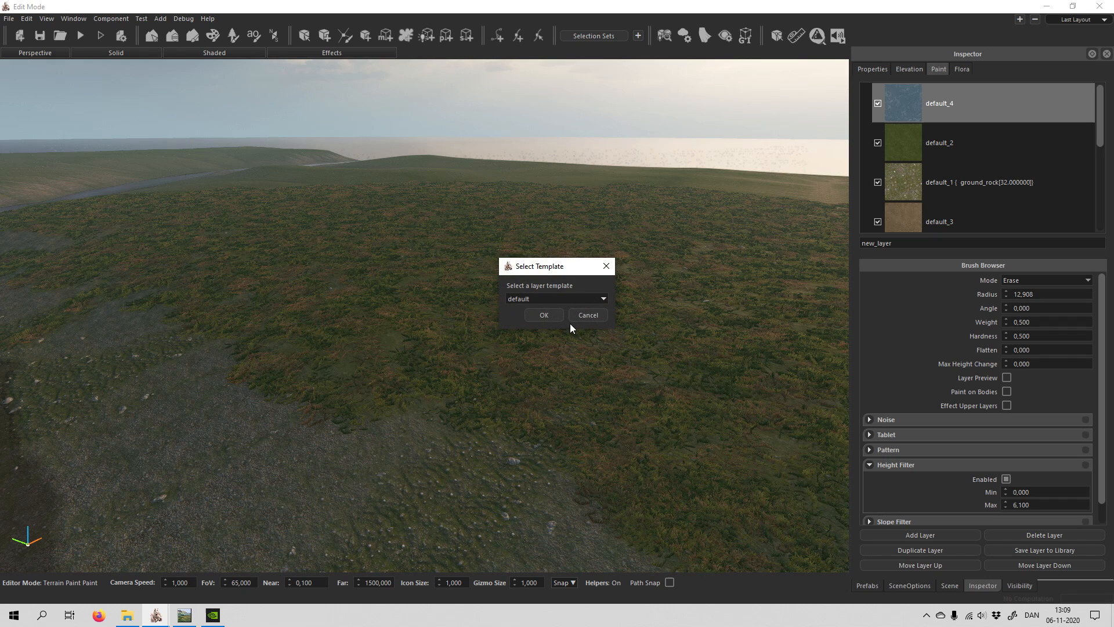
left_click(556, 315)
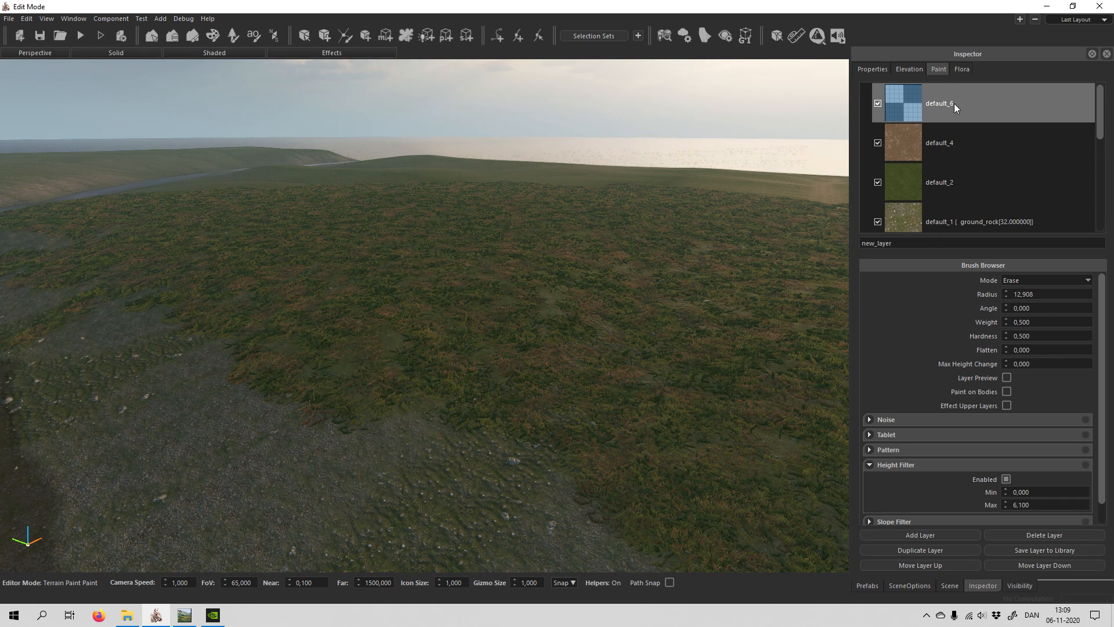
Set the diffuse texture of the new default_6 layer to forest_a_d.
double_click(954, 103)
left_click(209, 227)
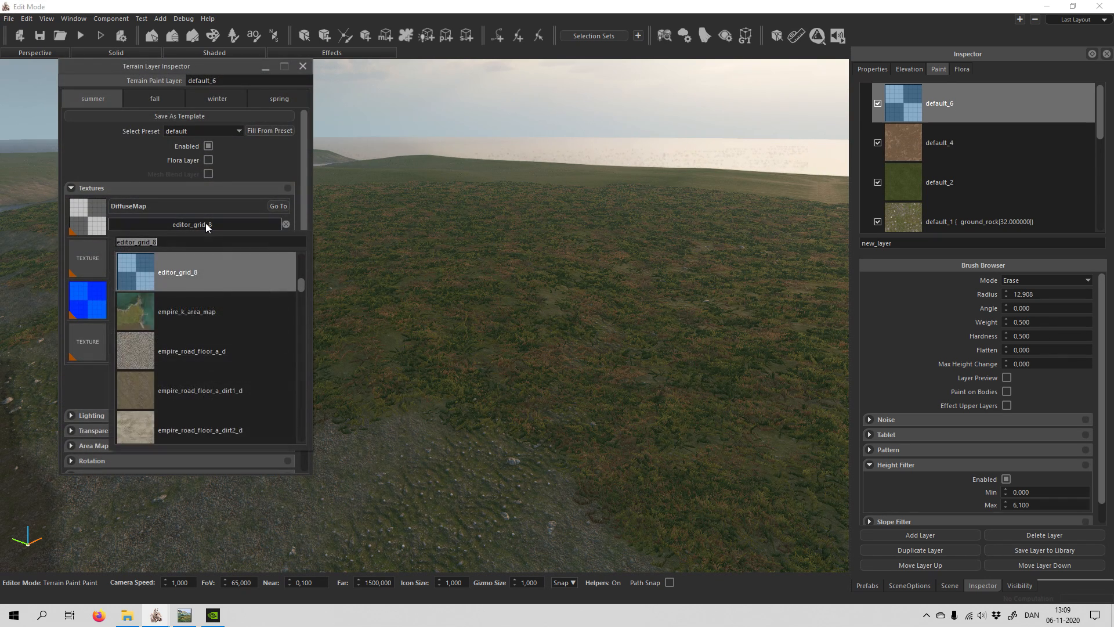
scroll(227, 321, "down", 6)
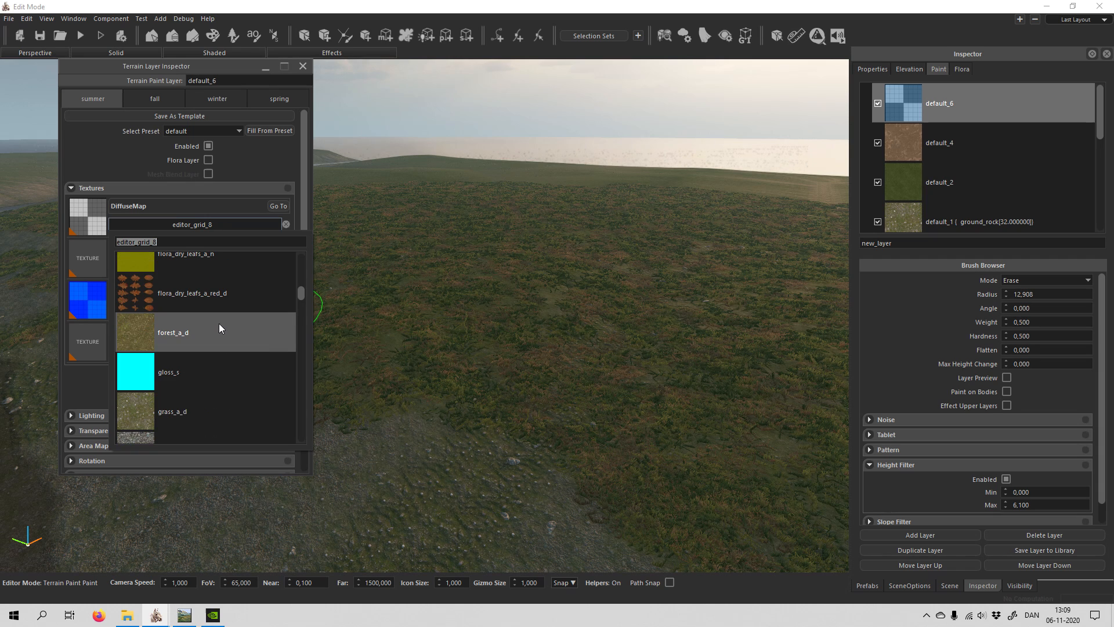
left_click(194, 327)
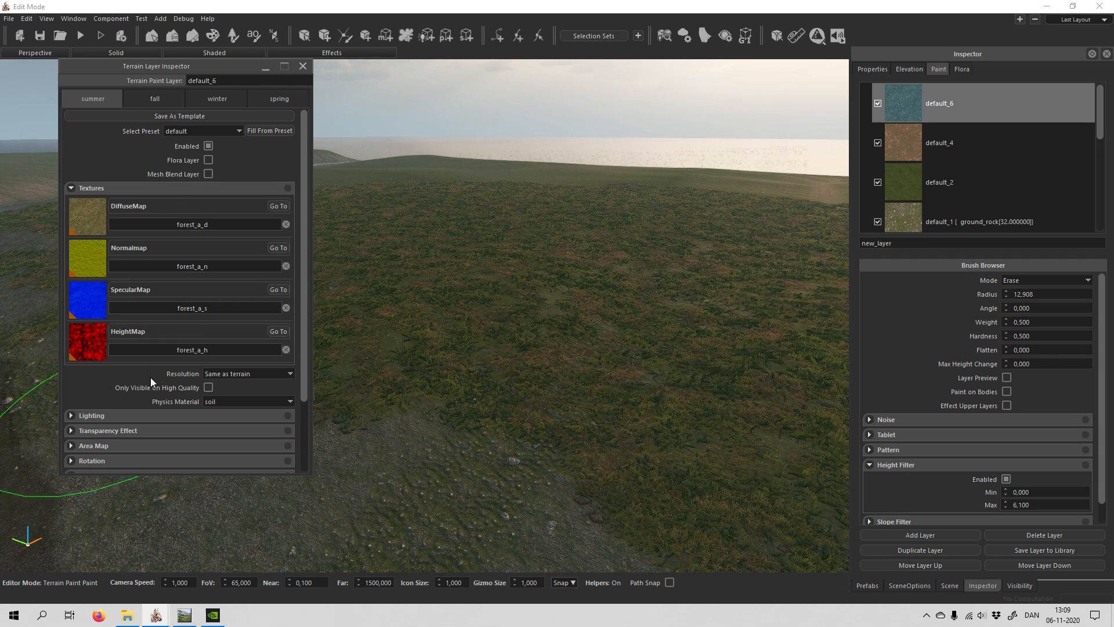
Add shrub__mix as the first flora mesh of the default_6 layer.
scroll(112, 381, "down", 3)
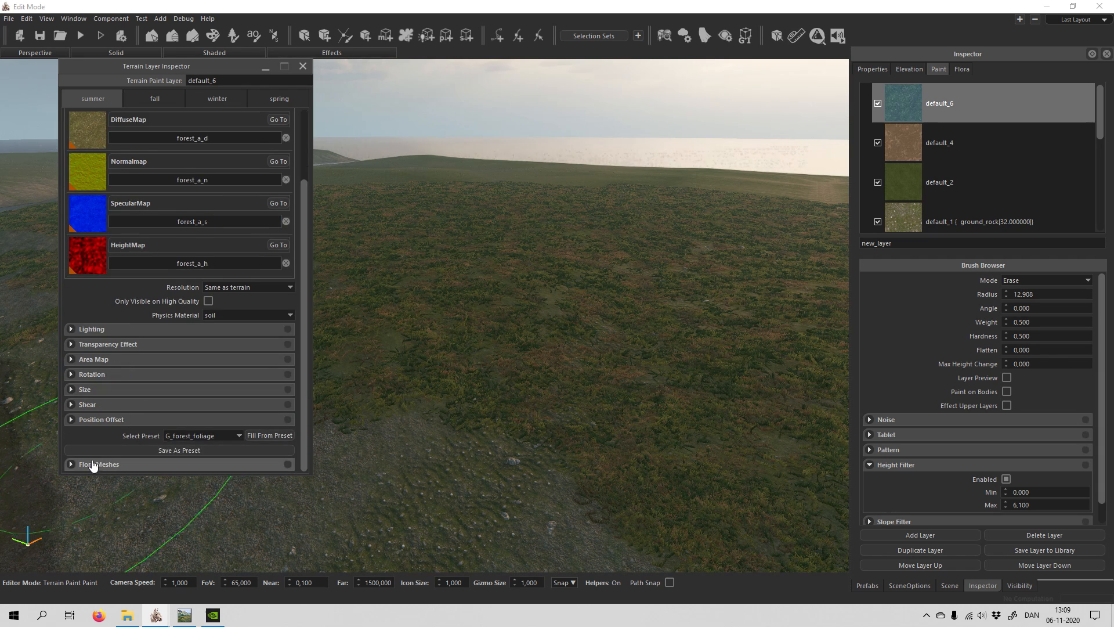
left_click(71, 464)
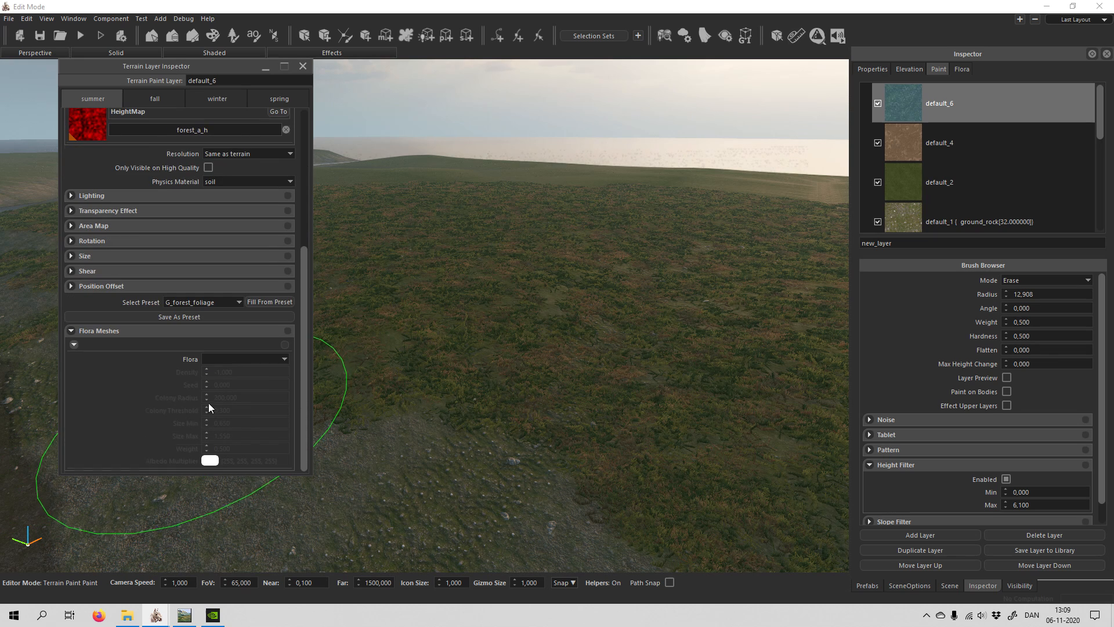
left_click(284, 360)
key("s")
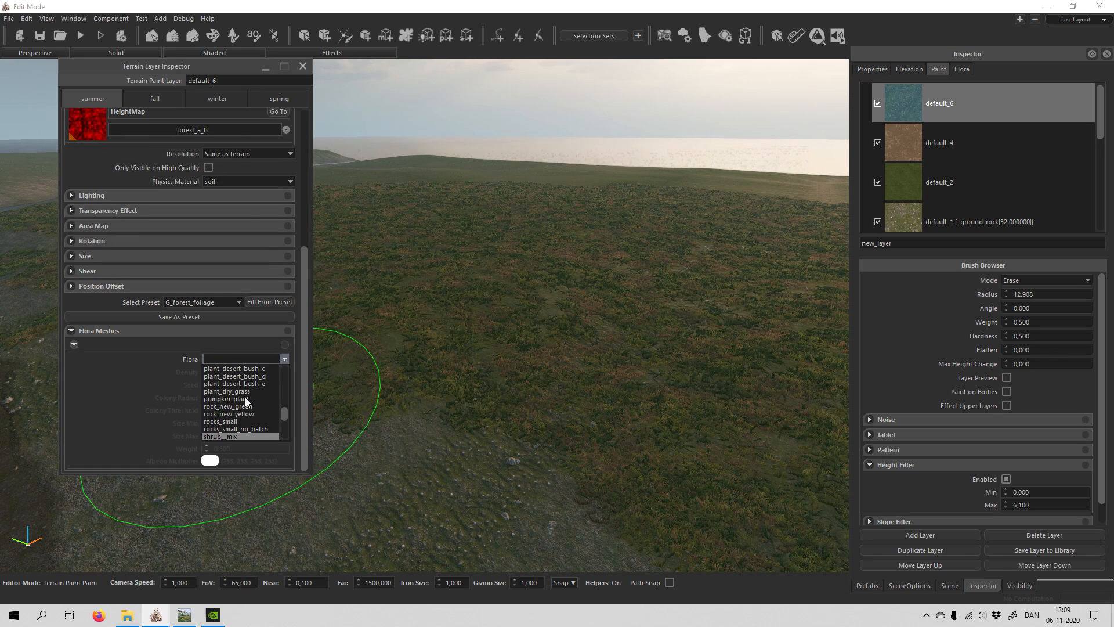
left_click(237, 435)
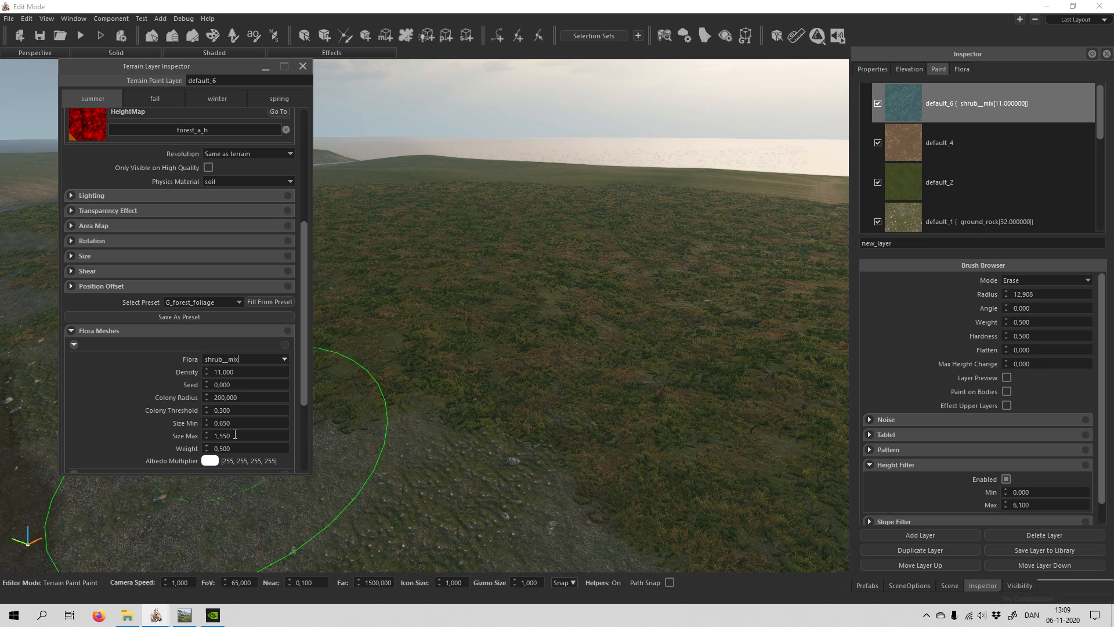
Add flora_tree_beech_mix as the second flora mesh of the default_6 layer.
scroll(245, 393, "down", 3)
left_click(283, 360)
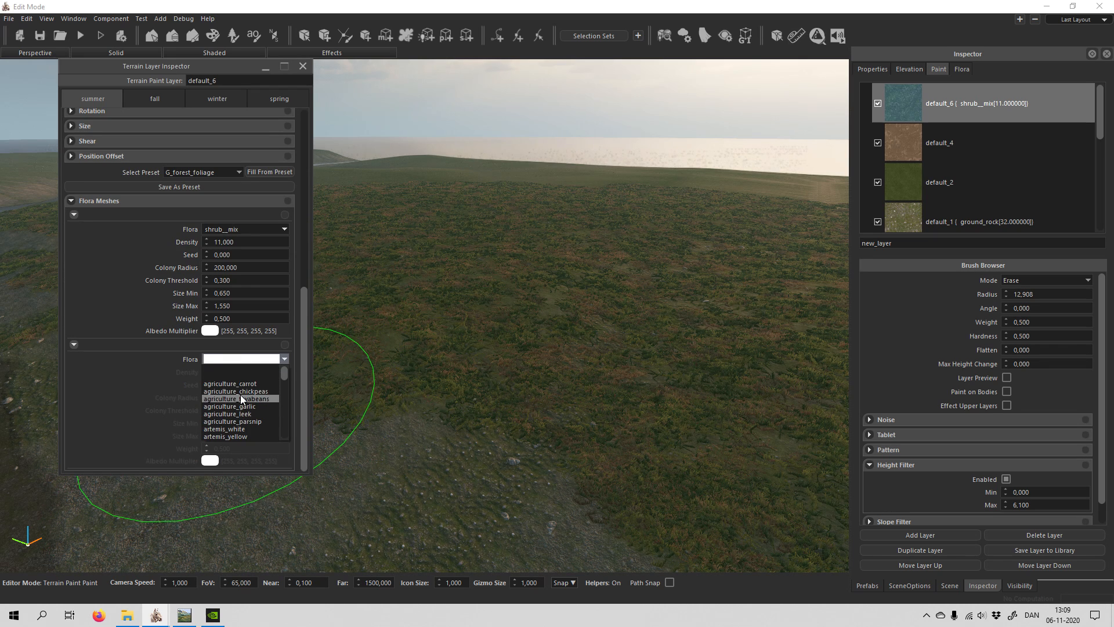
key("f")
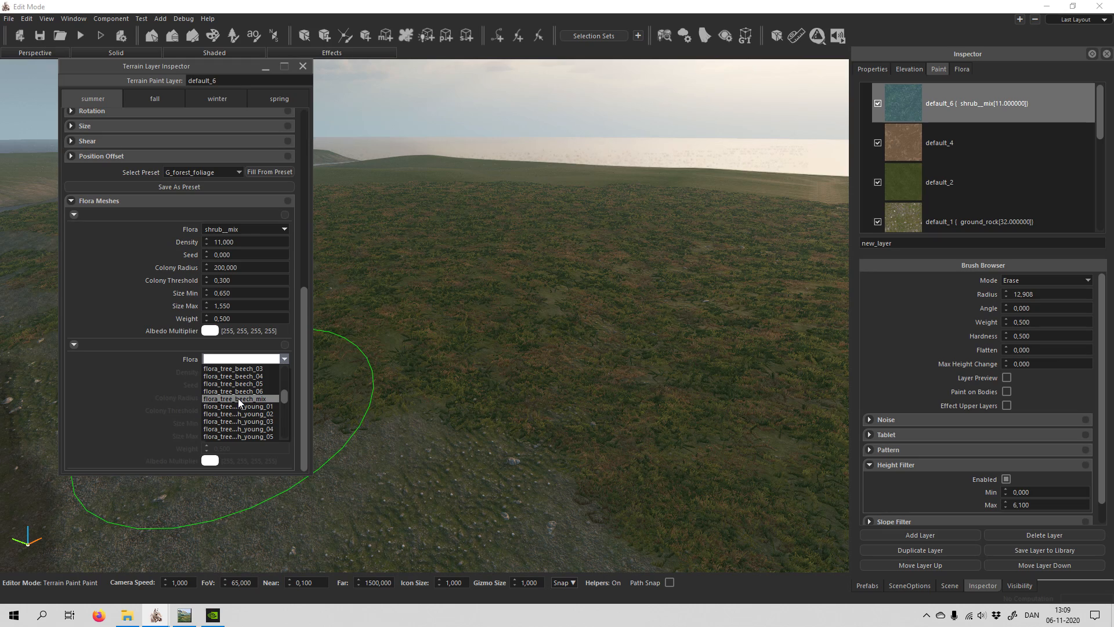
scroll(245, 398, "down", 5)
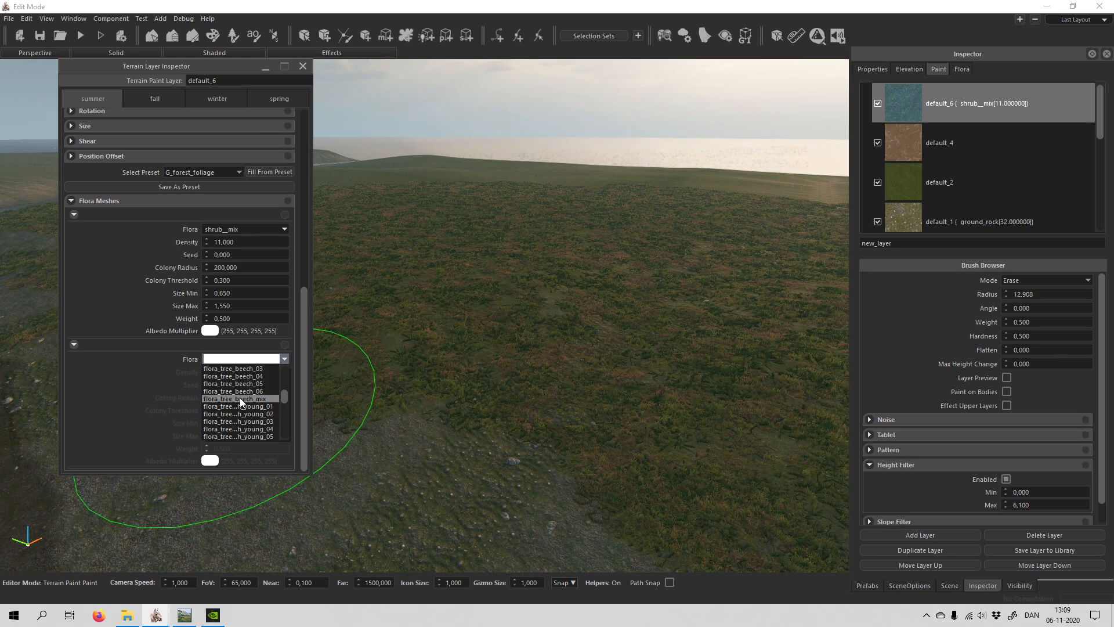
left_click(239, 398)
Switch the terrain brush to Paint mode and collapse its Height Filter settings.
right_click_drag(545, 384, 560, 352)
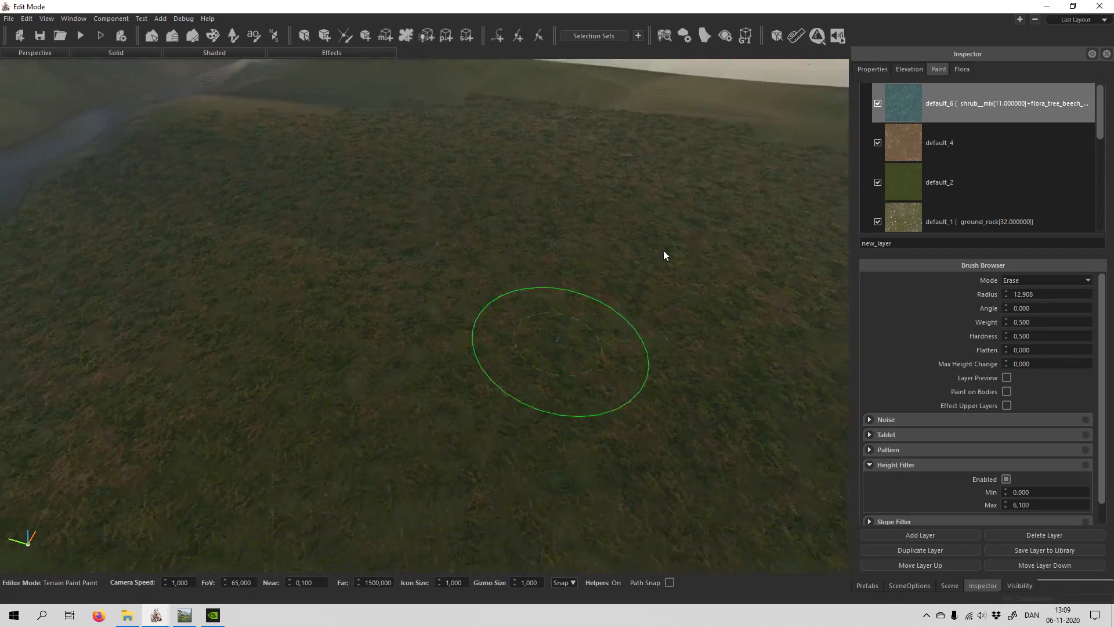
left_click(1033, 278)
left_click(1016, 291)
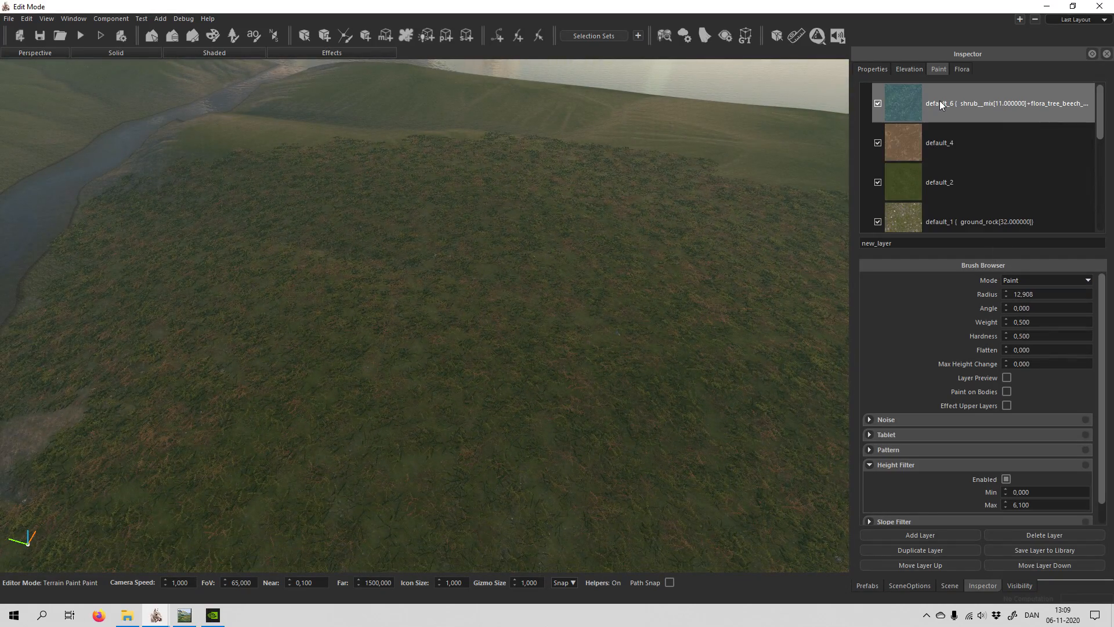
mouse_move(224, 352)
right_mouse_down()
mouse_move(223, 298)
mouse_move(248, 338)
right_mouse_up()
key("w")
right_click_drag(317, 342, 420, 327)
key("s")
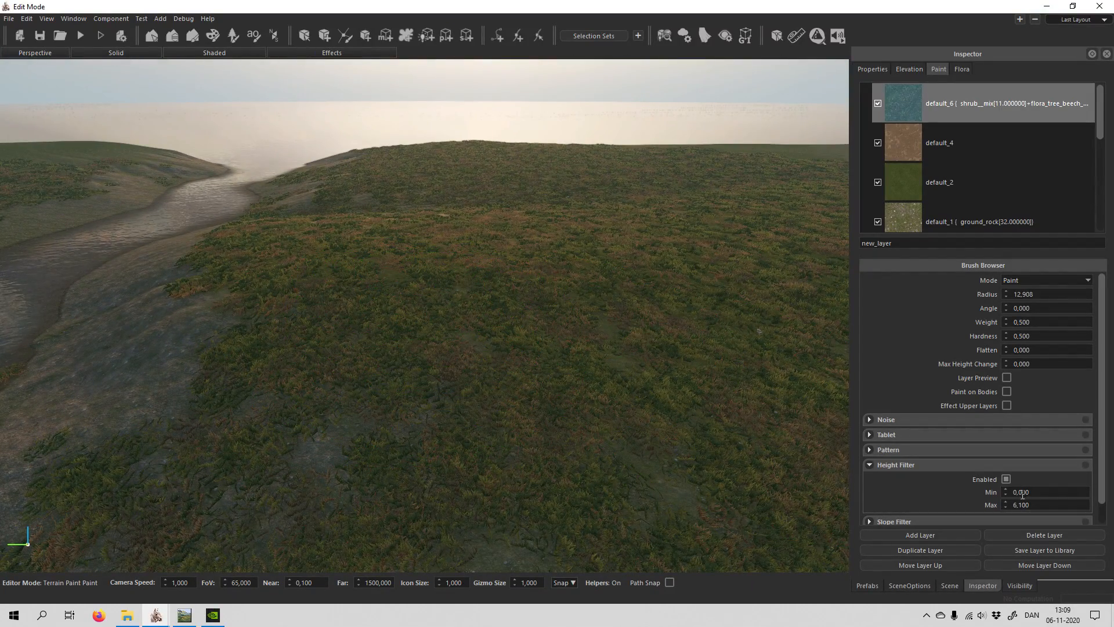
left_click(870, 466)
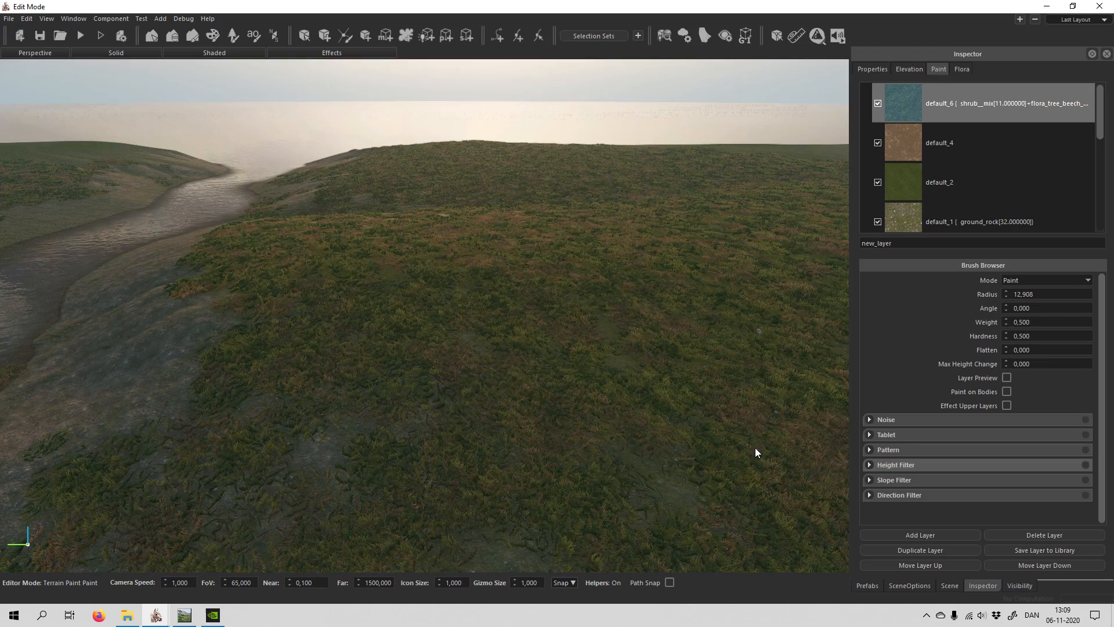
Reduce the brush radius to 7,007 and paint the default_6 forest layer on the grassy hill beside the river.
right_click_drag(479, 400, 457, 349)
key("w")
scroll(457, 349, "down", 5)
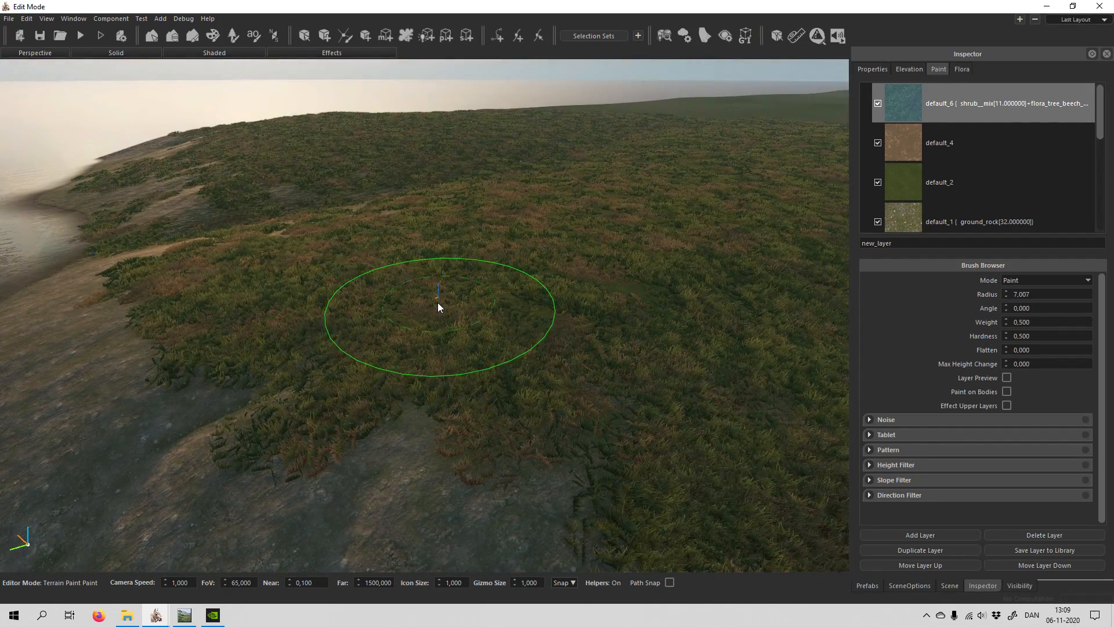
mouse_move(462, 303)
left_mouse_down()
mouse_move(608, 272)
mouse_move(390, 267)
mouse_move(318, 273)
mouse_move(311, 290)
left_mouse_up()
mouse_move(311, 290)
right_mouse_down()
mouse_move(337, 268)
mouse_move(399, 254)
right_mouse_up()
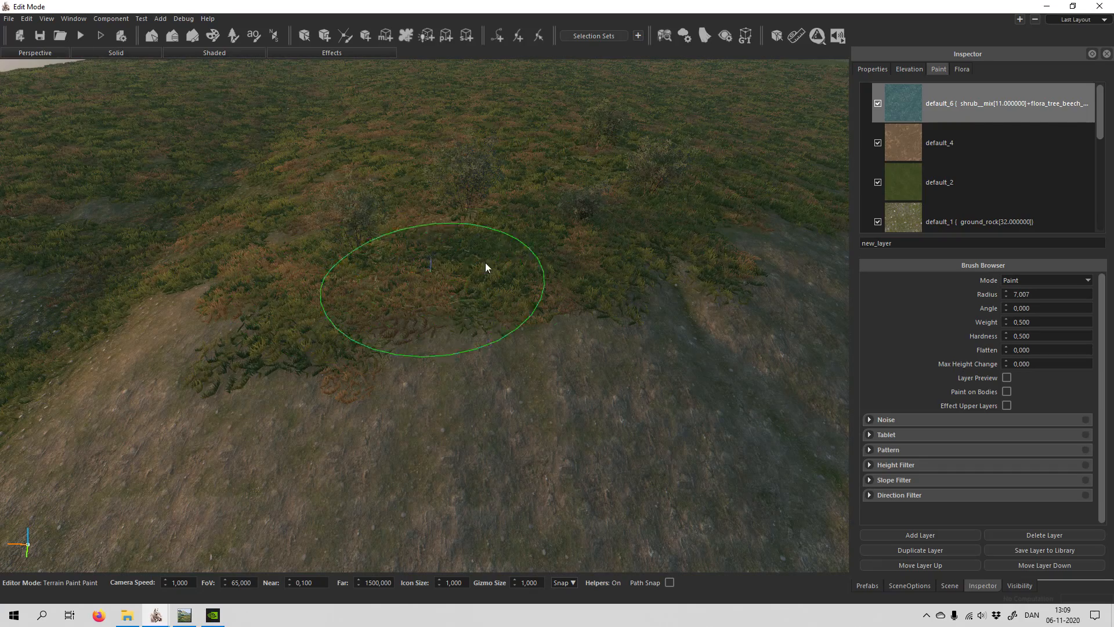
left_click_drag(534, 172, 499, 161)
mouse_move(396, 155)
left_mouse_down()
mouse_move(374, 235)
mouse_move(496, 116)
mouse_move(411, 140)
mouse_move(436, 198)
left_mouse_up()
mouse_move(435, 198)
right_mouse_down()
mouse_move(456, 180)
mouse_move(438, 204)
mouse_move(486, 270)
right_mouse_up()
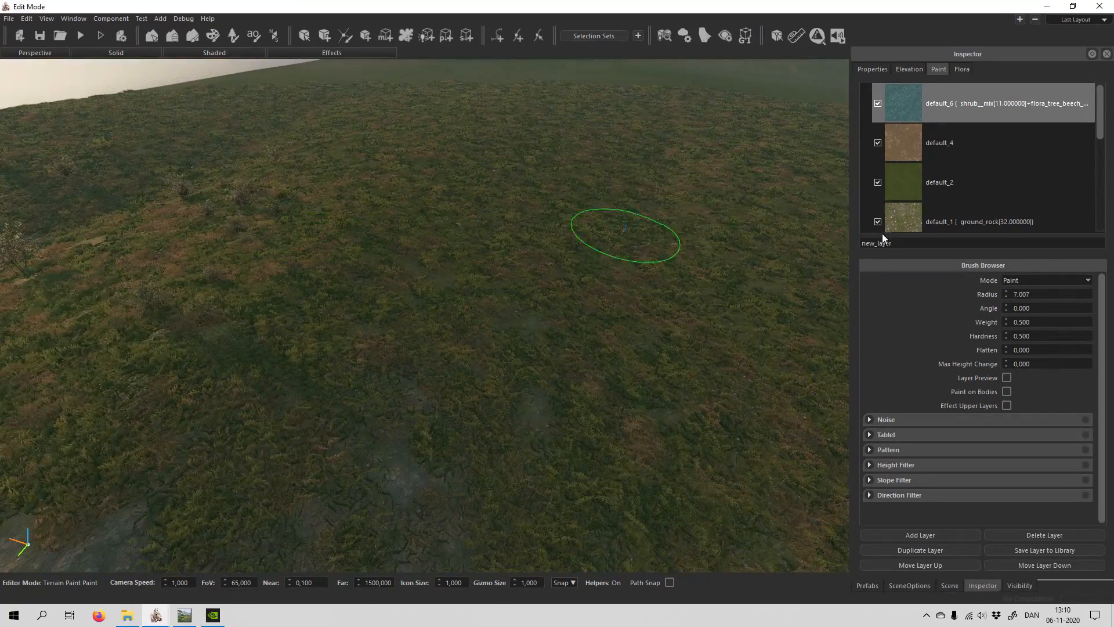
Set the flora_tree_beech_mix density on default_6 to 15 and inspect the painted beech grove.
double_click(1005, 111)
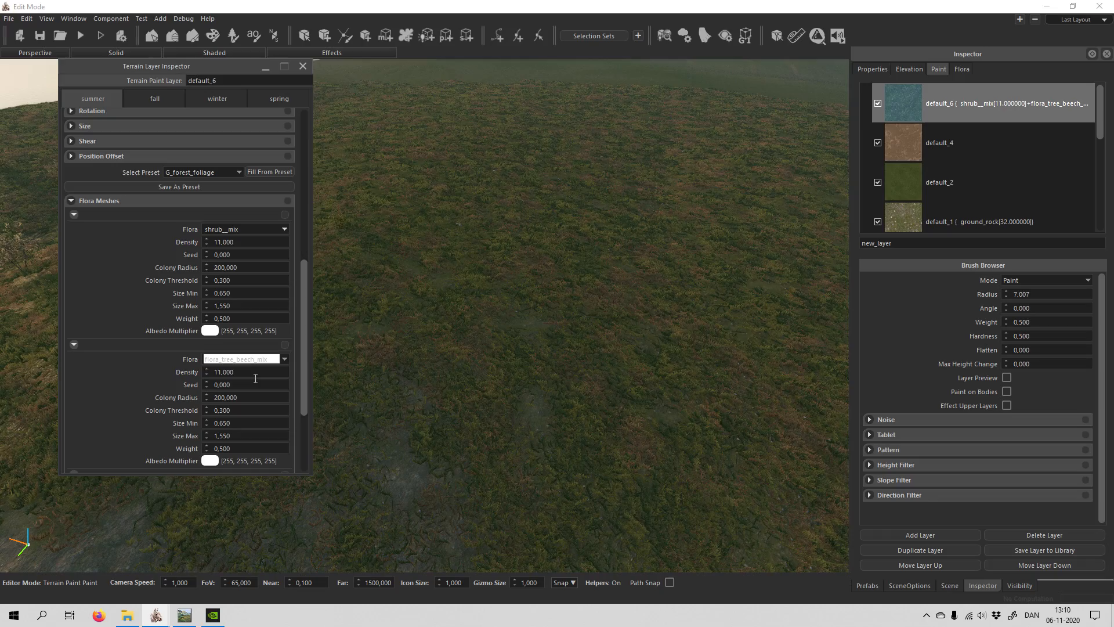
left_click(210, 372)
type("15")
key("Return")
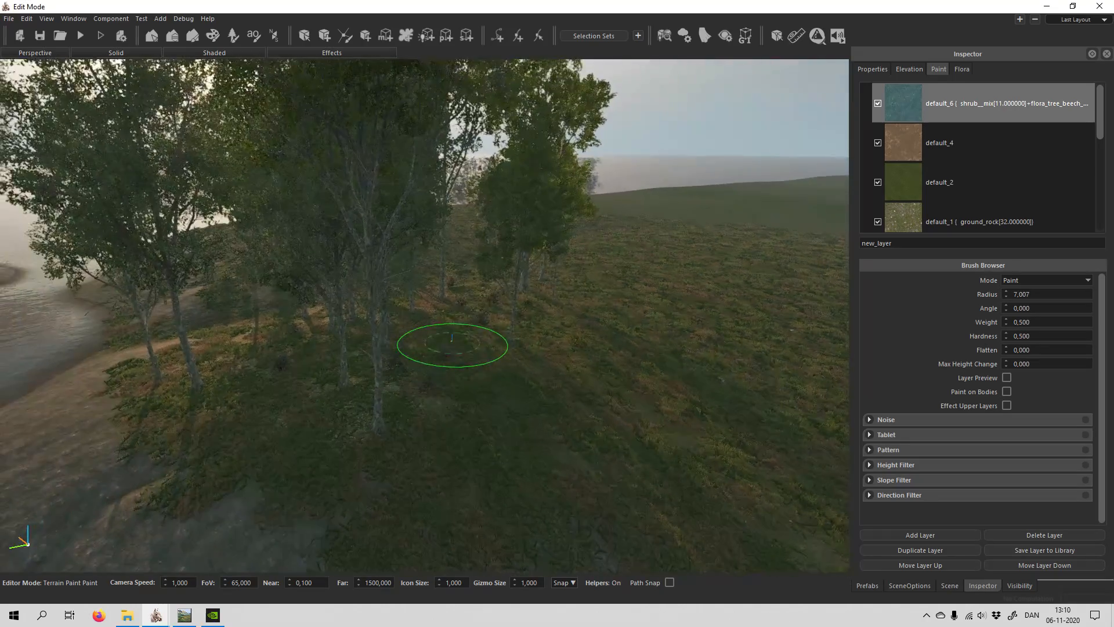
mouse_move(452, 341)
right_mouse_down()
mouse_move(481, 356)
mouse_move(452, 347)
mouse_move(441, 313)
mouse_move(454, 348)
right_mouse_up()
key("w")
key("s")
key("w")
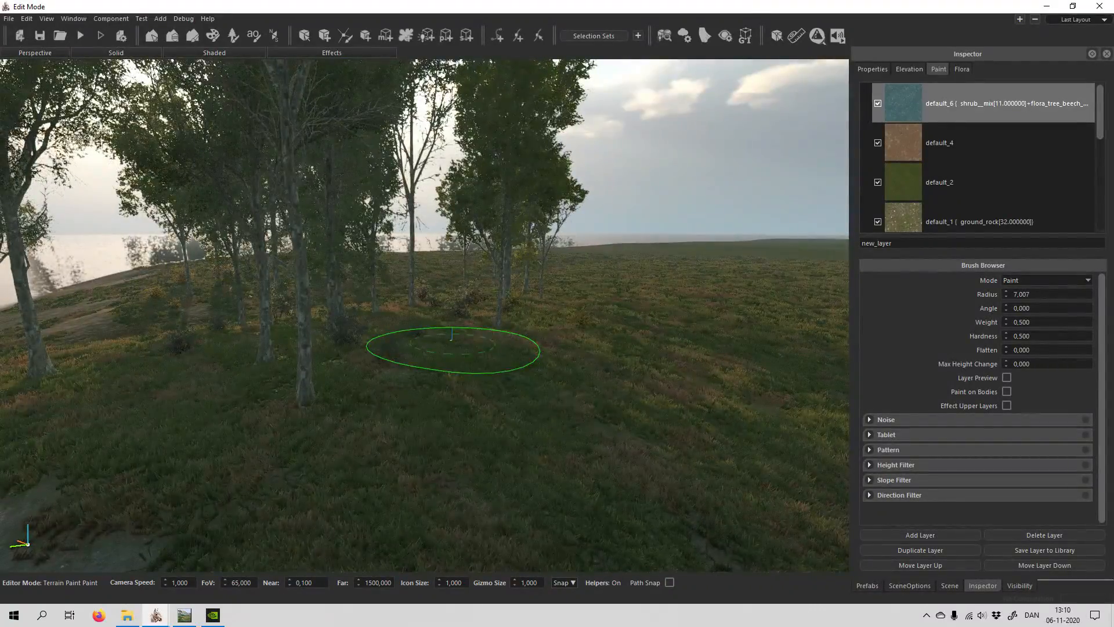
Browse the flora list for a third default_6 mesh and examine the forest ground and grove along the river.
double_click(957, 113)
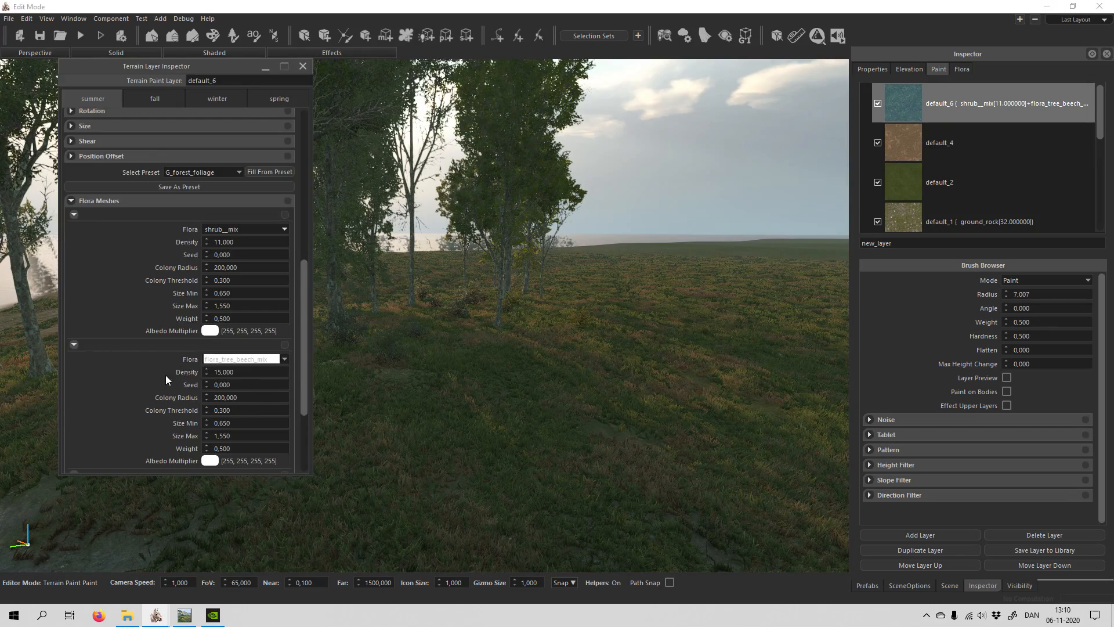
scroll(231, 373, "down", 3)
left_click(283, 360)
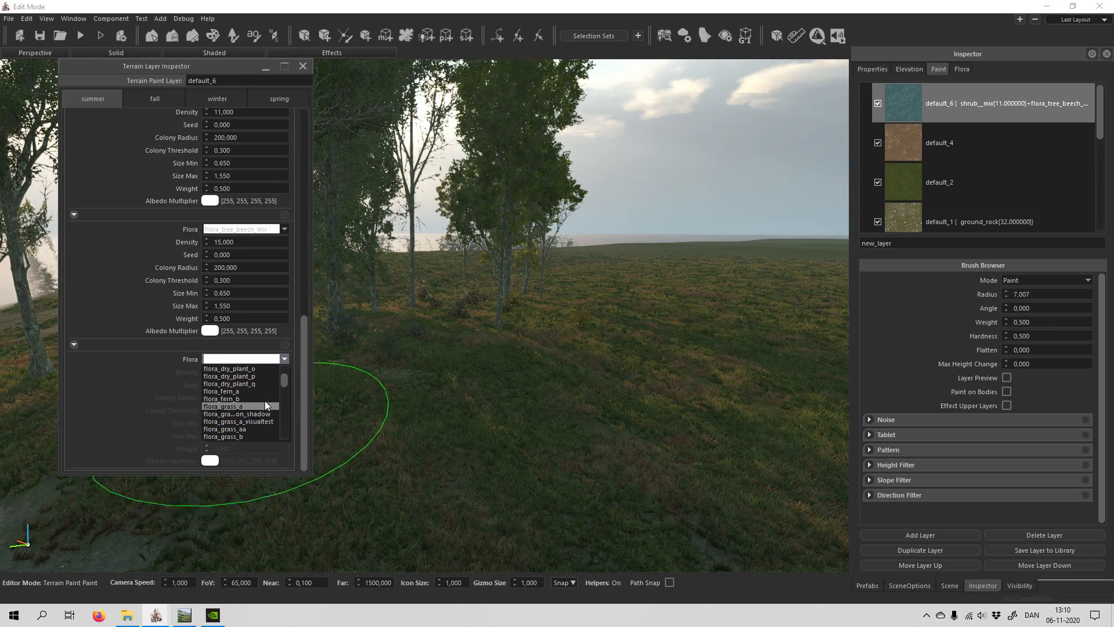
scroll(257, 395, "down", 3)
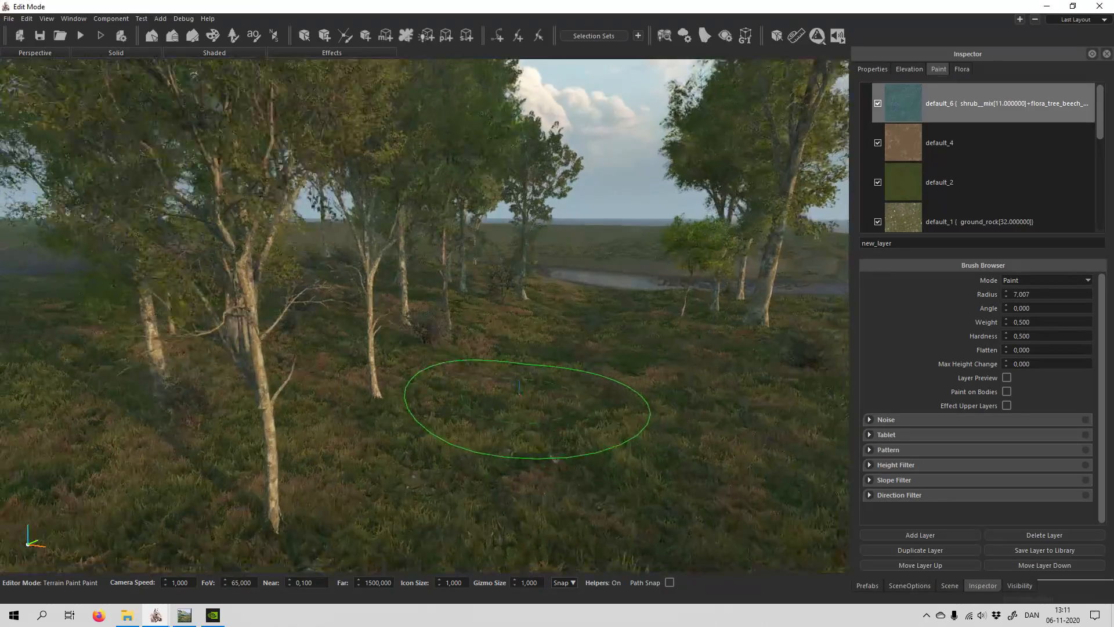
key("w")
mouse_move(519, 393)
right_mouse_down()
mouse_move(519, 372)
mouse_move(525, 401)
right_mouse_up()
key("s")
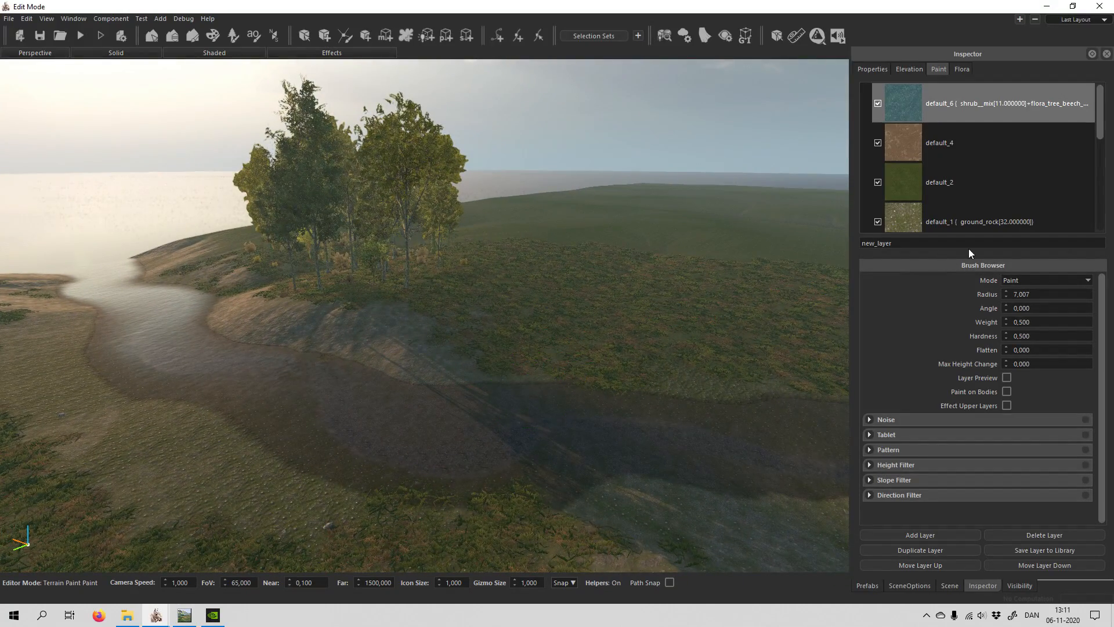
Enlarge the brush radius to 12,285 and paint more default_6 forest across the grassy ground above the river.
mouse_move(535, 349)
right_mouse_down()
mouse_move(535, 314)
mouse_move(534, 358)
right_mouse_up()
key("w")
mouse_move(348, 273)
left_mouse_down()
mouse_move(401, 214)
mouse_move(441, 209)
left_mouse_up()
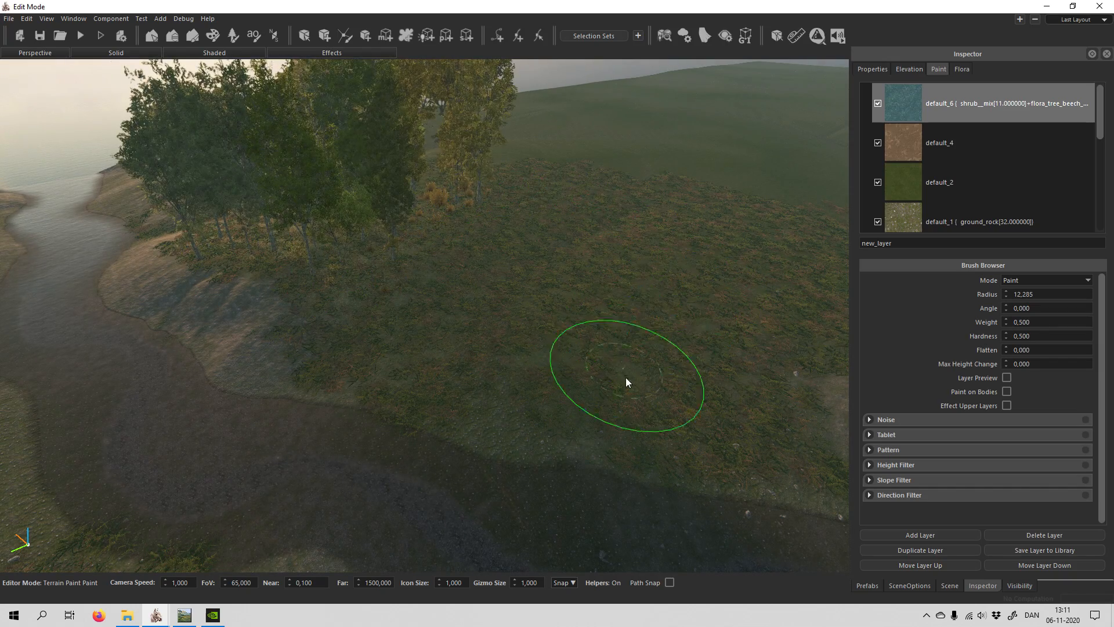
mouse_move(695, 269)
left_mouse_down()
mouse_move(674, 234)
mouse_move(681, 337)
left_mouse_up()
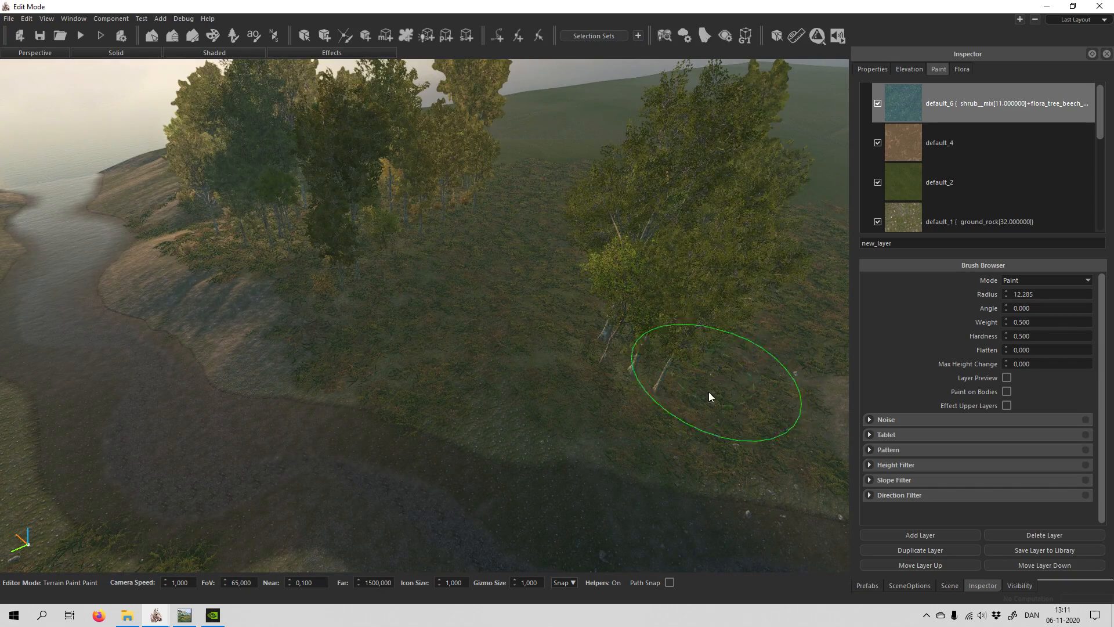
right_click_drag(733, 353, 711, 361)
key("w")
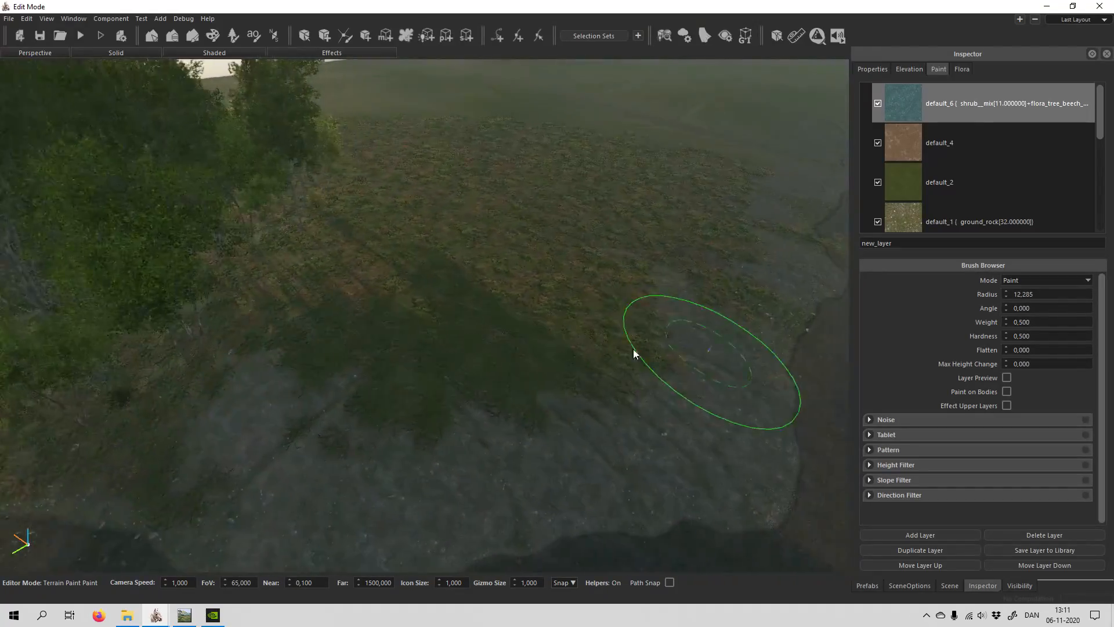
mouse_move(621, 206)
left_mouse_down()
mouse_move(650, 176)
mouse_move(462, 252)
left_mouse_up()
Enlarge the brush radius to 44,993 and paint a belt of default_6 forest along the terrain's outer edge.
mouse_move(462, 253)
right_mouse_down()
mouse_move(462, 198)
mouse_move(418, 191)
mouse_move(463, 253)
mouse_move(382, 265)
mouse_move(440, 283)
right_mouse_up()
key("s")
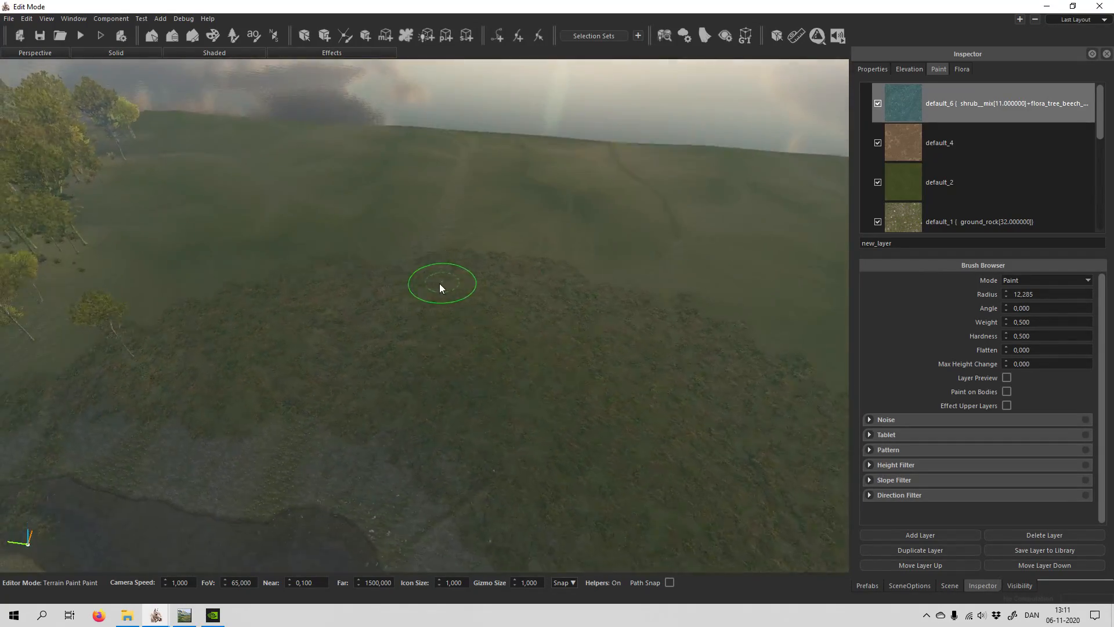
scroll(434, 291, "up", 10)
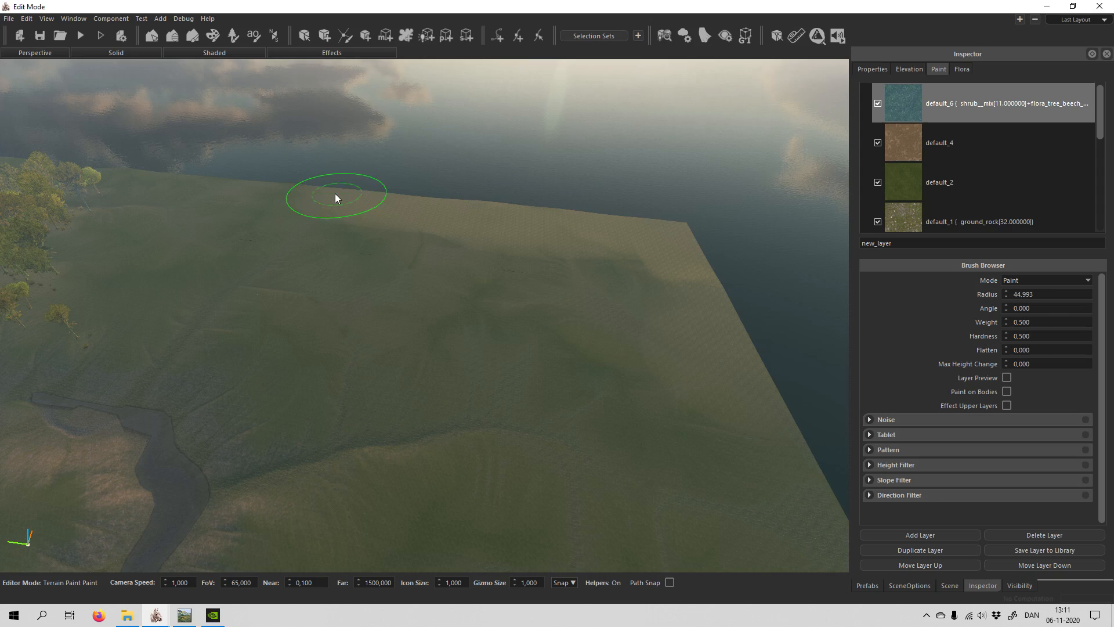
left_click_drag(167, 176, 137, 177)
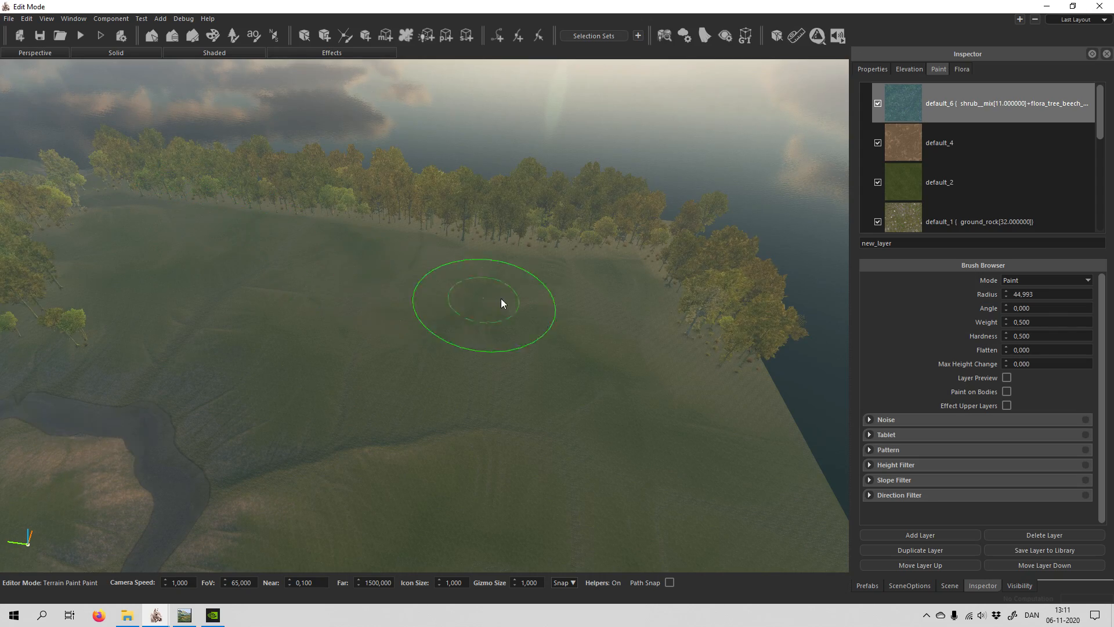
Examine the ground cover beneath the trees in the painted forest up close.
mouse_move(500, 298)
right_mouse_down()
mouse_move(509, 244)
mouse_move(486, 266)
mouse_move(433, 217)
mouse_move(566, 299)
mouse_move(560, 273)
mouse_move(568, 350)
mouse_move(556, 286)
mouse_move(531, 319)
mouse_move(500, 228)
right_mouse_up()
key("w")
key("w")
key("s")
key("w")
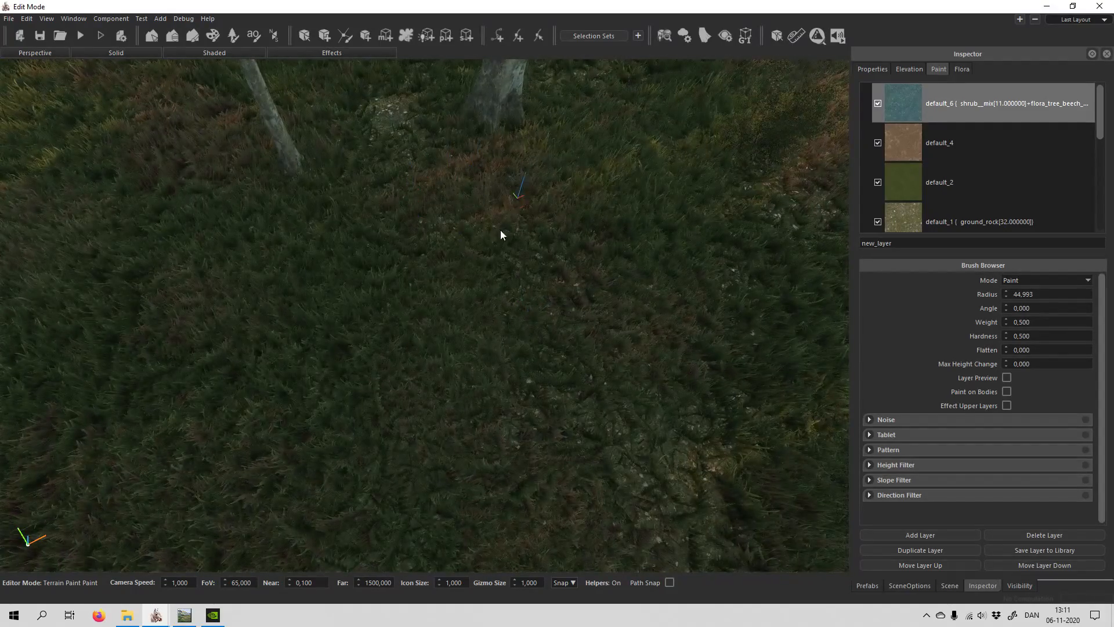
scroll(517, 247, "down", 3)
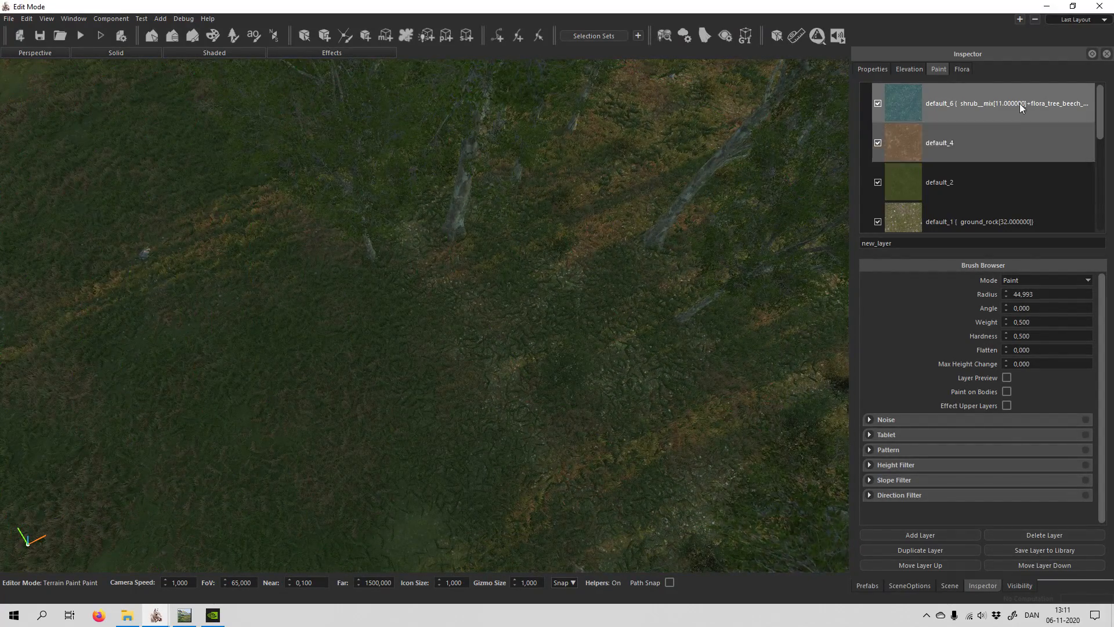
Adjust the Smooth Blend Amount of the default_6 paint layer's transparency effect and check the ground blending up close.
double_click(987, 98)
scroll(163, 217, "up", 10)
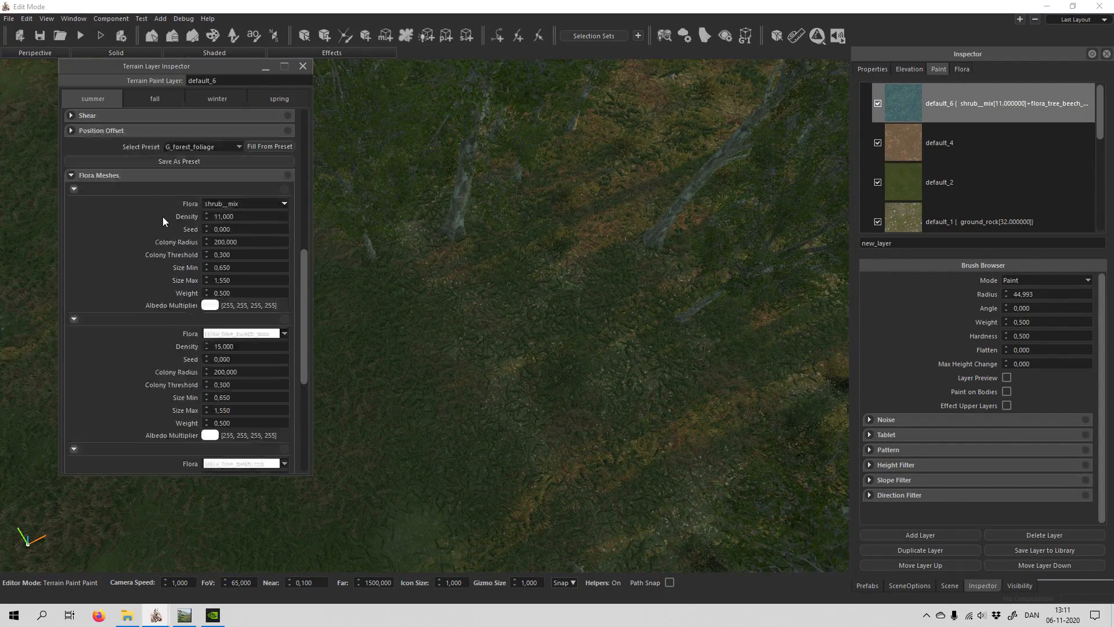
left_click(113, 265)
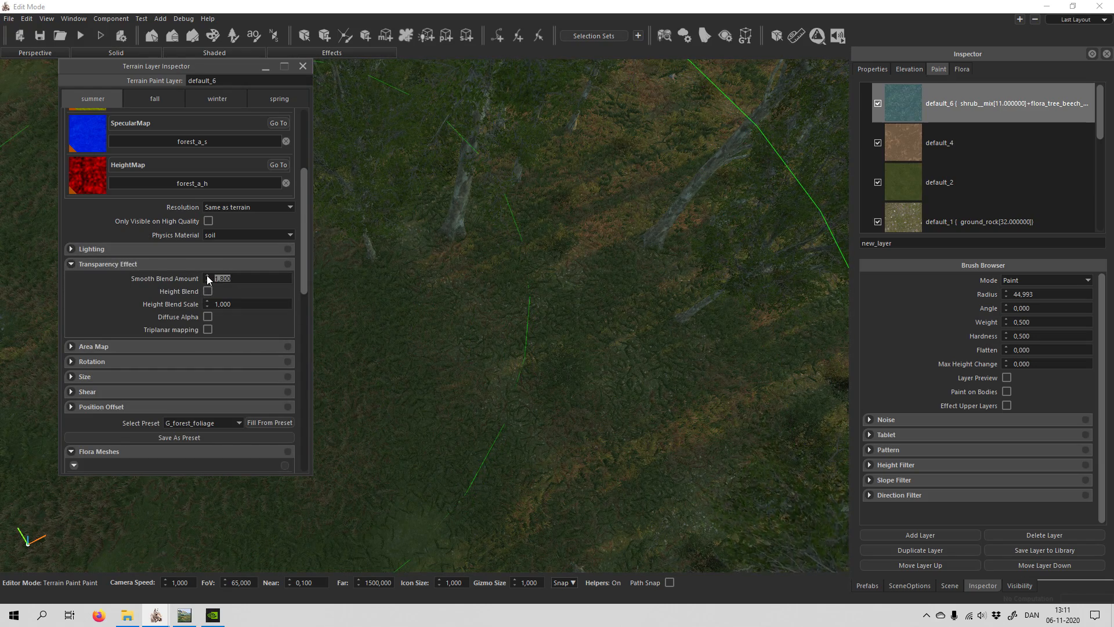
right_click_drag(526, 307, 537, 273)
scroll(597, 309, "up", 3)
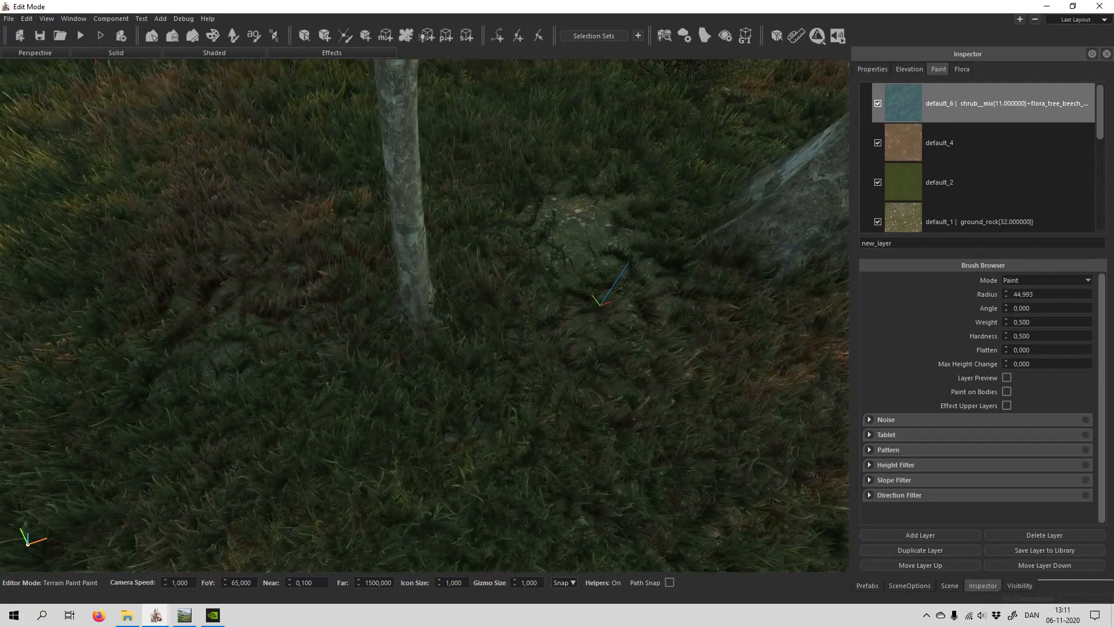
mouse_move(597, 308)
right_mouse_down()
mouse_move(581, 325)
mouse_move(595, 313)
right_mouse_up()
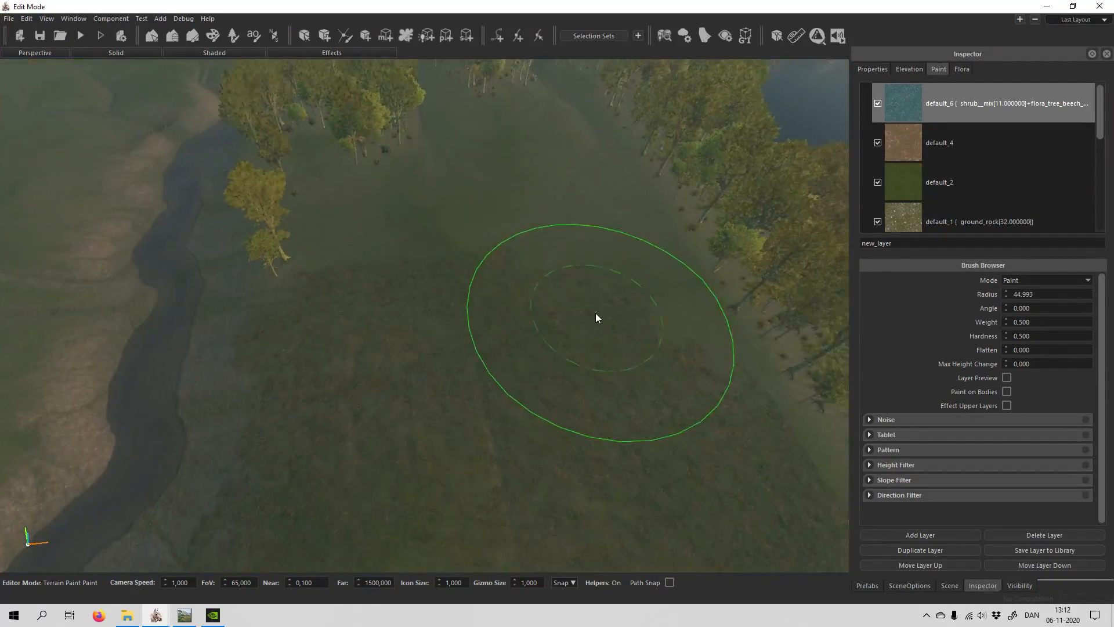
Reduce the brush radius to 13,069 and dab small default_6 tree clumps across the clearing between the river and the edge forest.
scroll(598, 318, "down", 6, "ctrl")
scroll(685, 335, "down", 2, "ctrl")
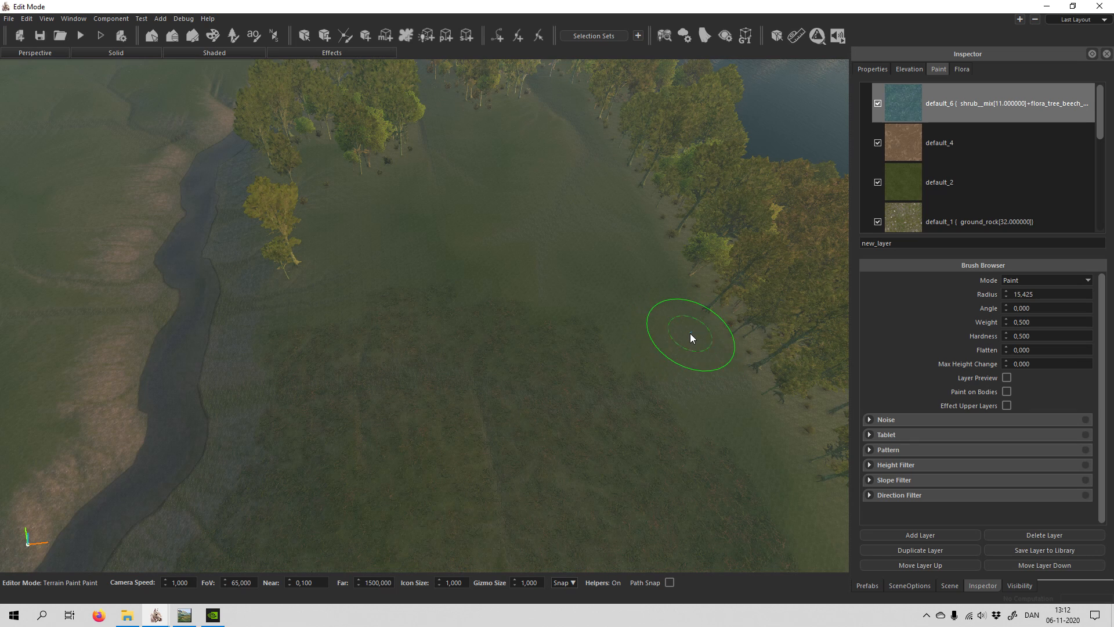
left_click(538, 354)
scroll(535, 357, "down", 1, "ctrl")
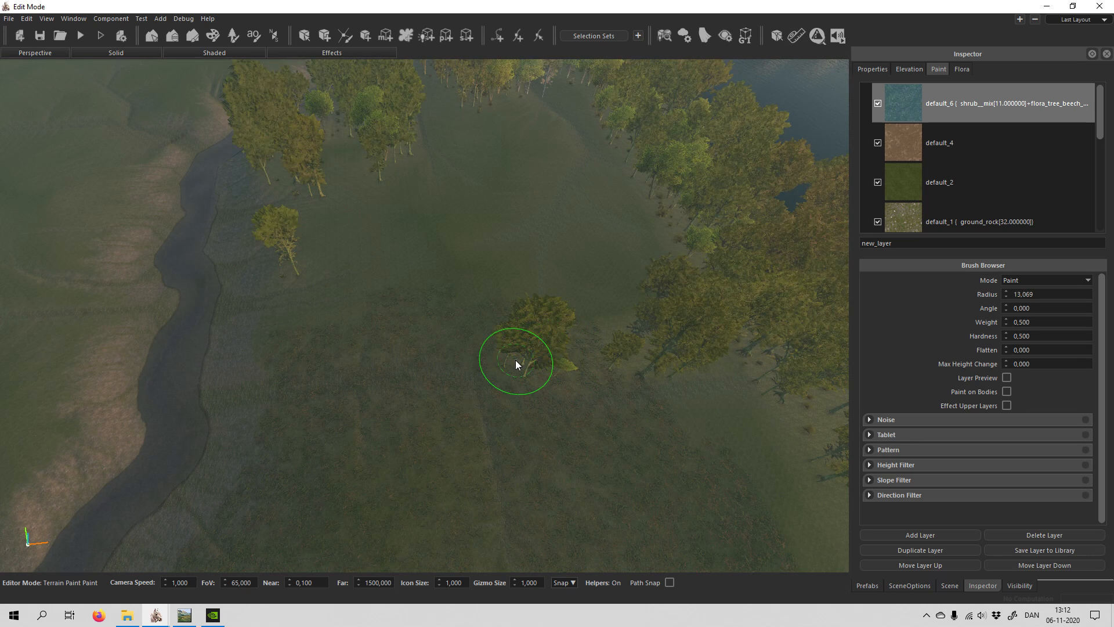
left_click(515, 360)
left_click(510, 258)
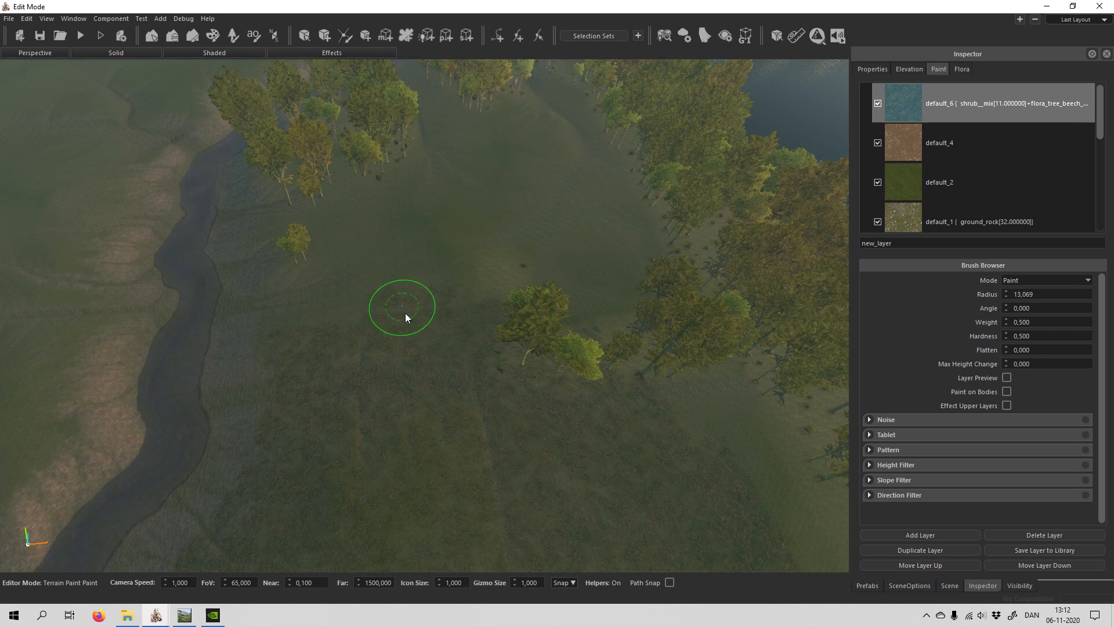
left_click(415, 325)
left_click(301, 337)
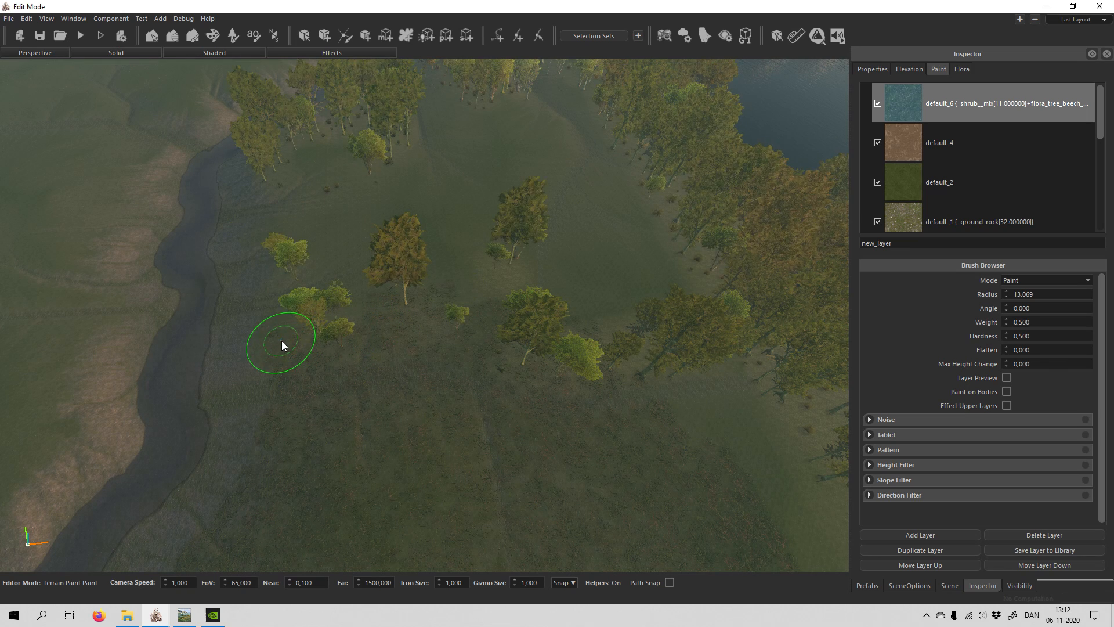
left_click(281, 340)
left_click(346, 333)
left_click(406, 329)
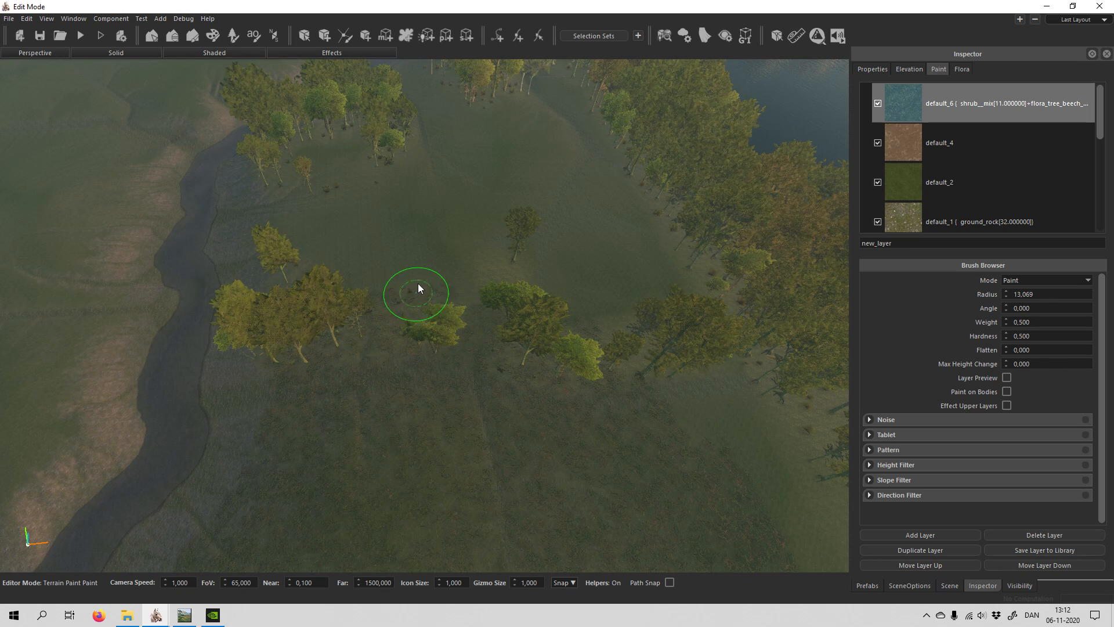
Fill the remaining gaps in the clearing with longer default_6 strokes, joining the riverside grove to the edge forest.
mouse_move(293, 237)
left_mouse_down()
mouse_move(418, 241)
mouse_move(449, 194)
left_mouse_up()
mouse_move(521, 118)
left_mouse_down()
mouse_move(548, 120)
mouse_move(507, 194)
mouse_move(483, 163)
mouse_move(462, 199)
mouse_move(464, 232)
left_mouse_up()
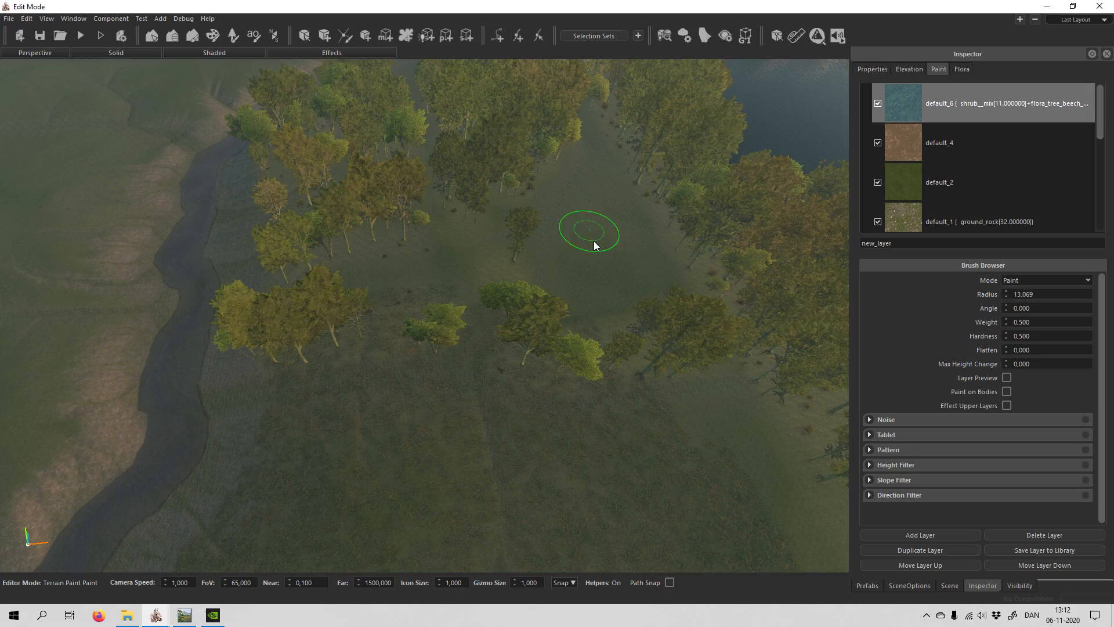
left_click_drag(577, 291, 626, 282)
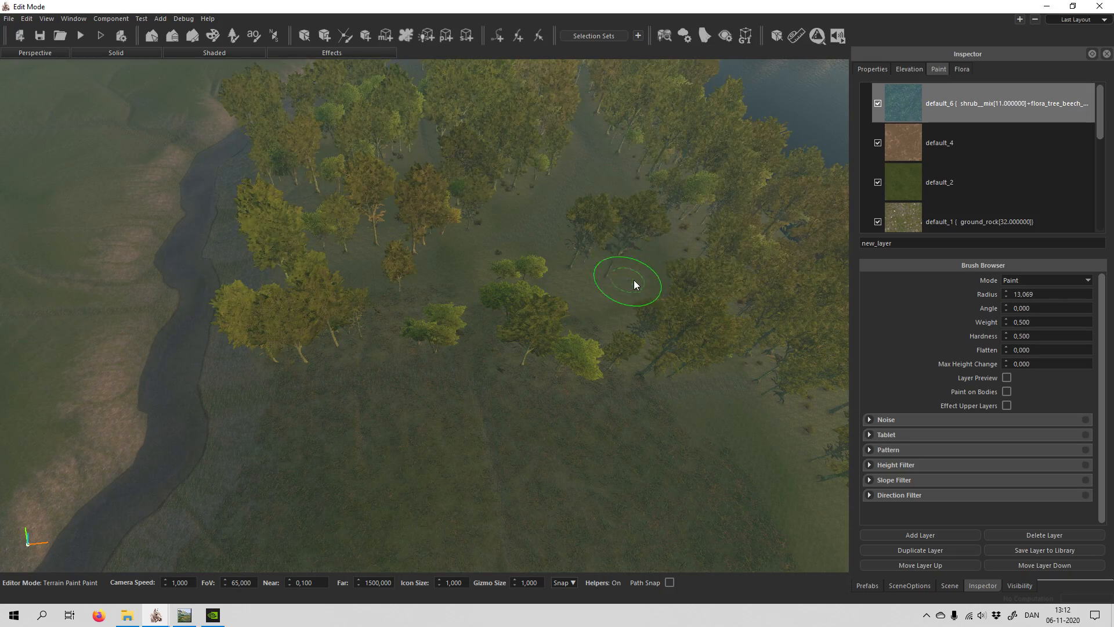
Reduce the brush radius to 8,919 and paint default_6 across the open grass between the trees.
key("w")
mouse_move(637, 283)
right_mouse_down()
mouse_move(662, 220)
mouse_move(673, 134)
mouse_move(634, 283)
mouse_move(485, 349)
right_mouse_up()
key("w")
scroll(405, 301, "down", 4)
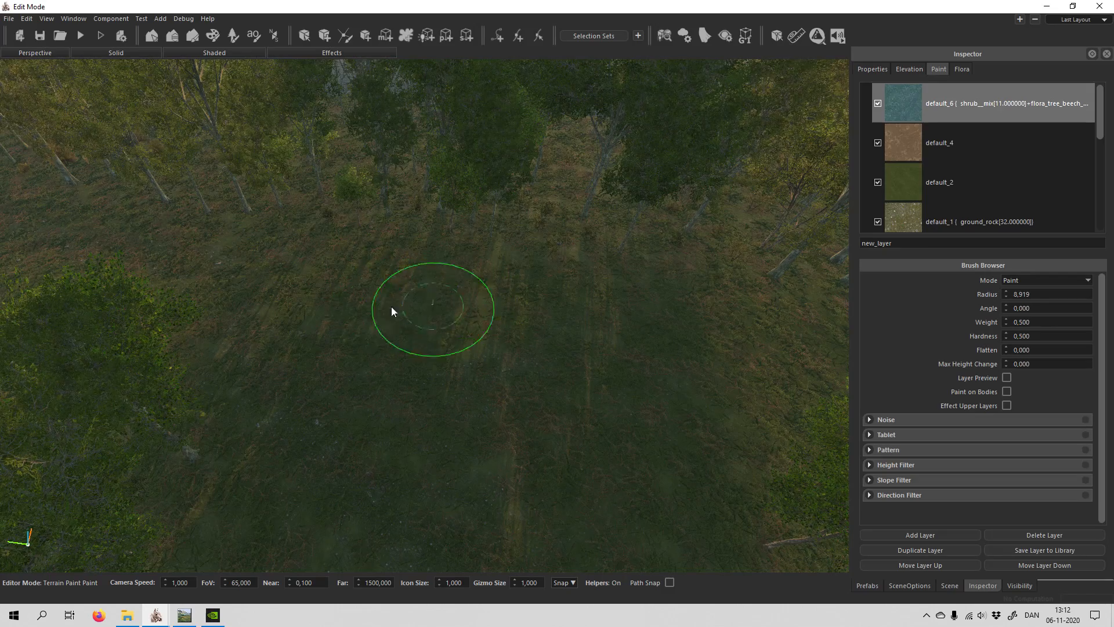
mouse_move(392, 306)
left_mouse_down()
mouse_move(508, 281)
mouse_move(507, 305)
left_mouse_up()
Enlarge the brush radius to 17,120 and paint default_6 along the far side of the open grassy area.
right_click_drag(507, 305, 401, 361)
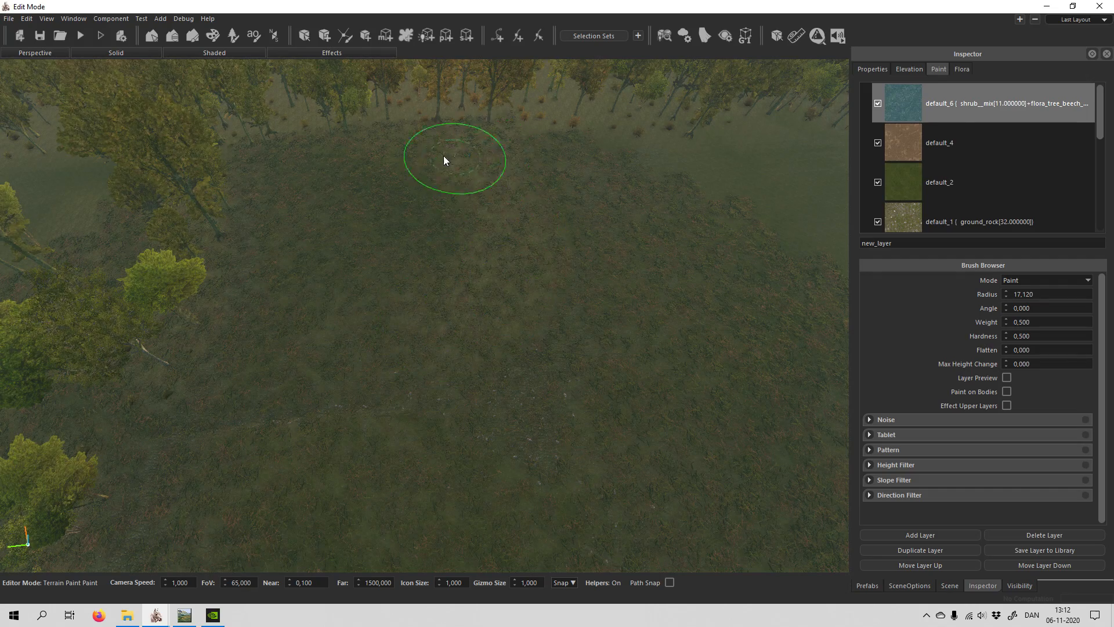
mouse_move(446, 161)
left_mouse_down()
mouse_move(405, 264)
mouse_move(408, 166)
left_mouse_up()
left_click(283, 161)
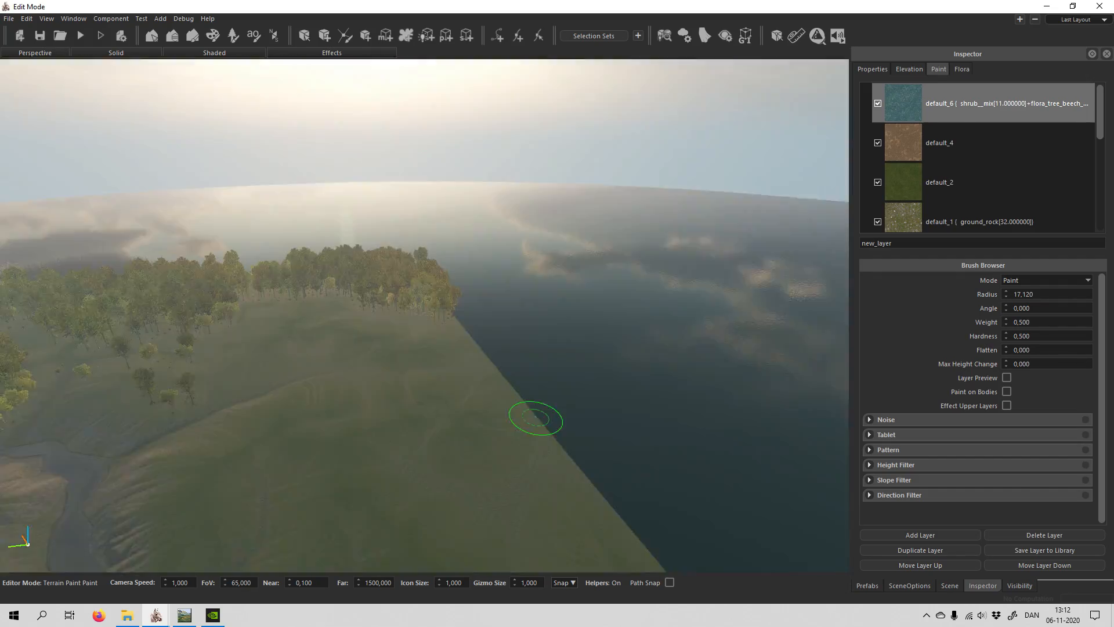
Paint a separate clump of default_6 trees on the grass near the terrain's edge and view the forest from the river.
key("w")
right_click_drag(535, 417, 536, 417)
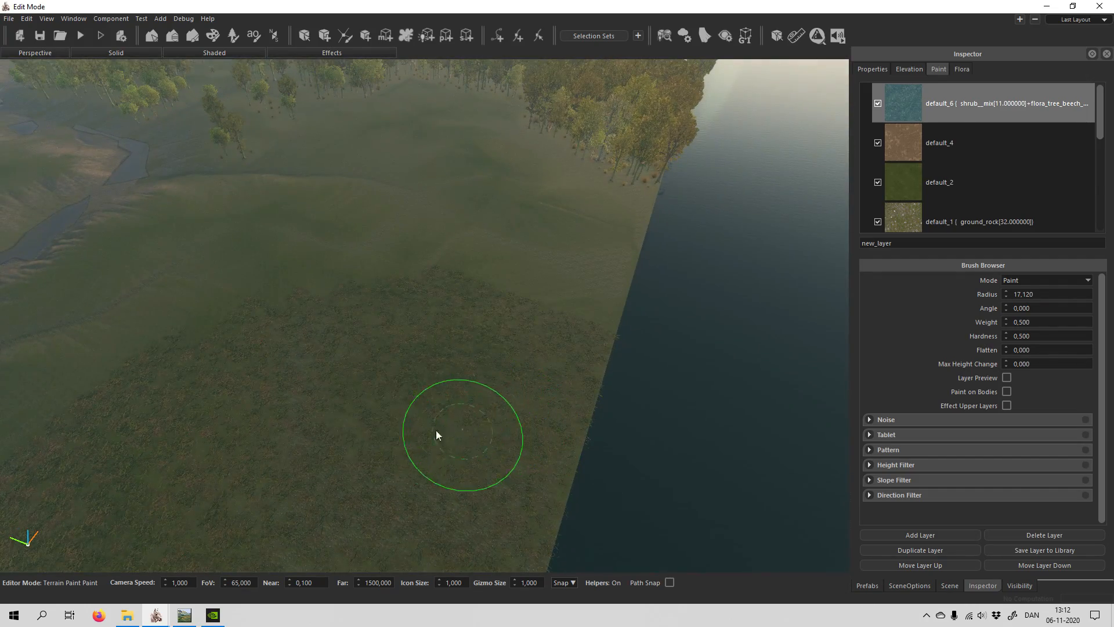
mouse_move(415, 364)
left_mouse_down()
mouse_move(436, 416)
mouse_move(562, 393)
left_mouse_up()
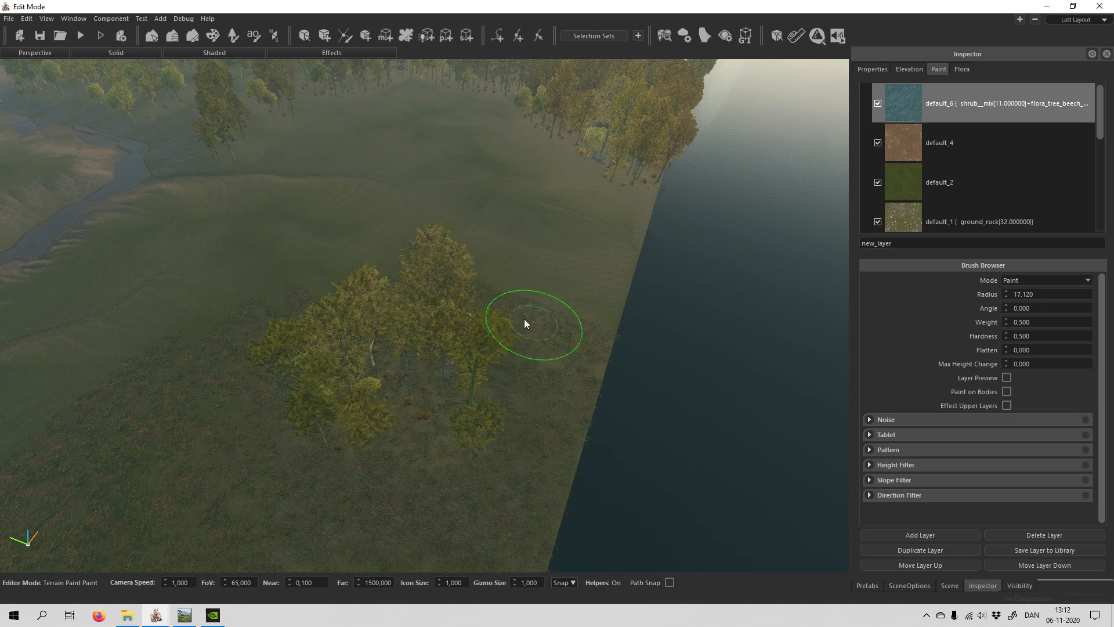
mouse_move(524, 319)
left_mouse_down()
mouse_move(537, 296)
mouse_move(464, 263)
left_mouse_up()
right_click_drag(504, 357, 504, 364)
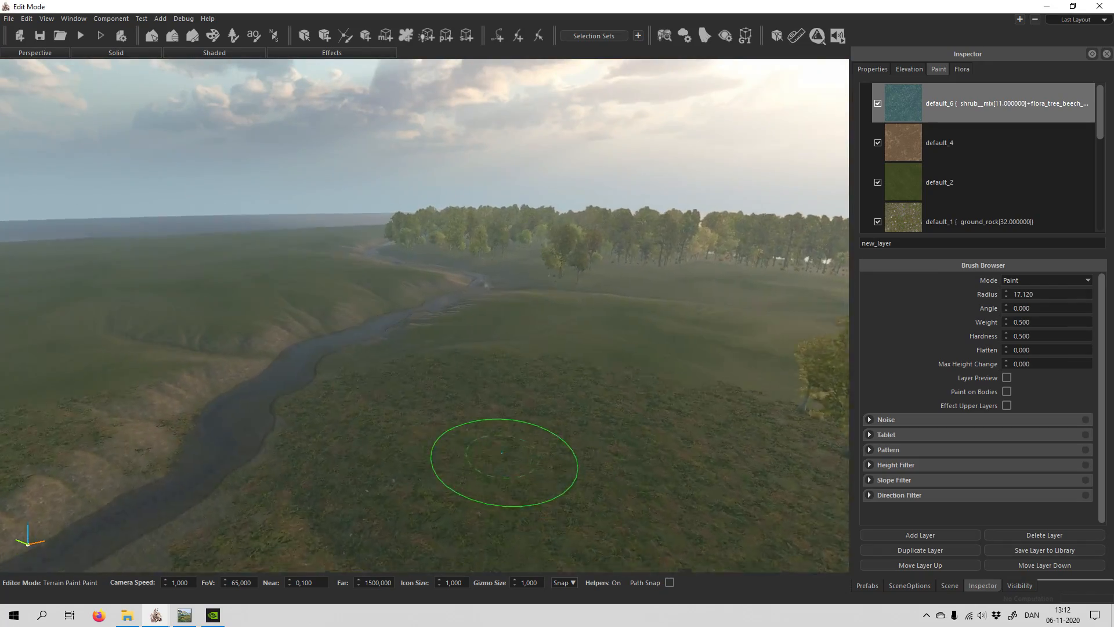
right_click_drag(503, 451, 502, 446)
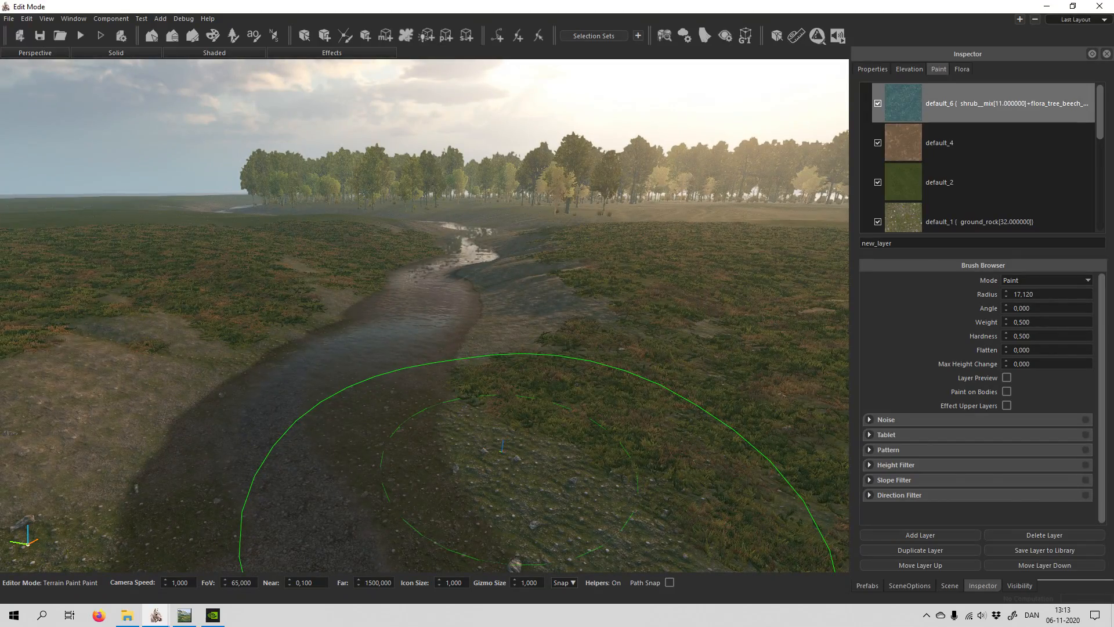